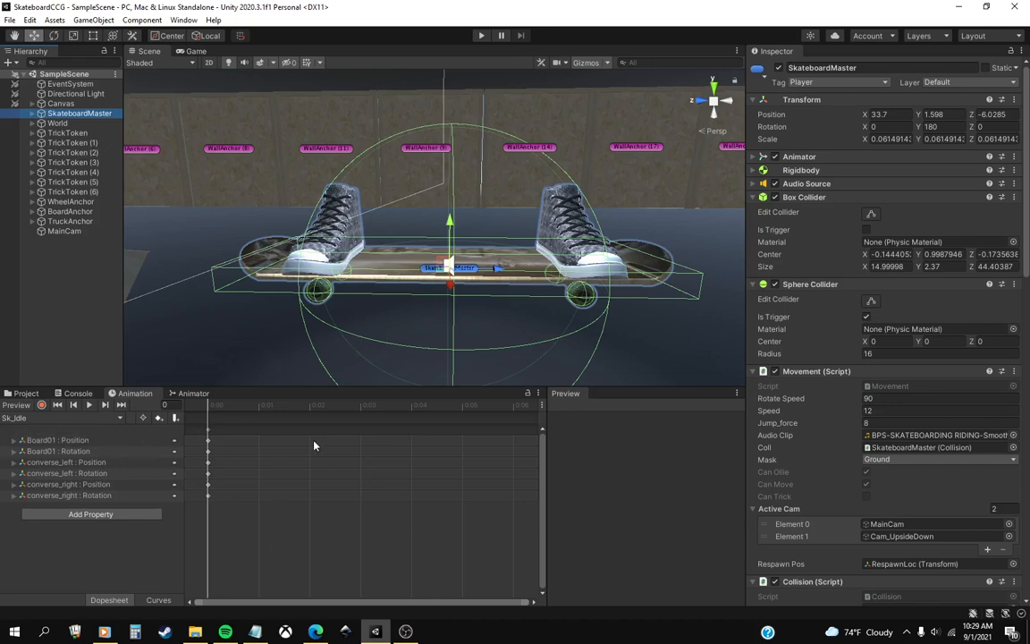
Look over the community trick ideas in the TODO notes in Notepad, and return to Unity.
left_click(255, 632)
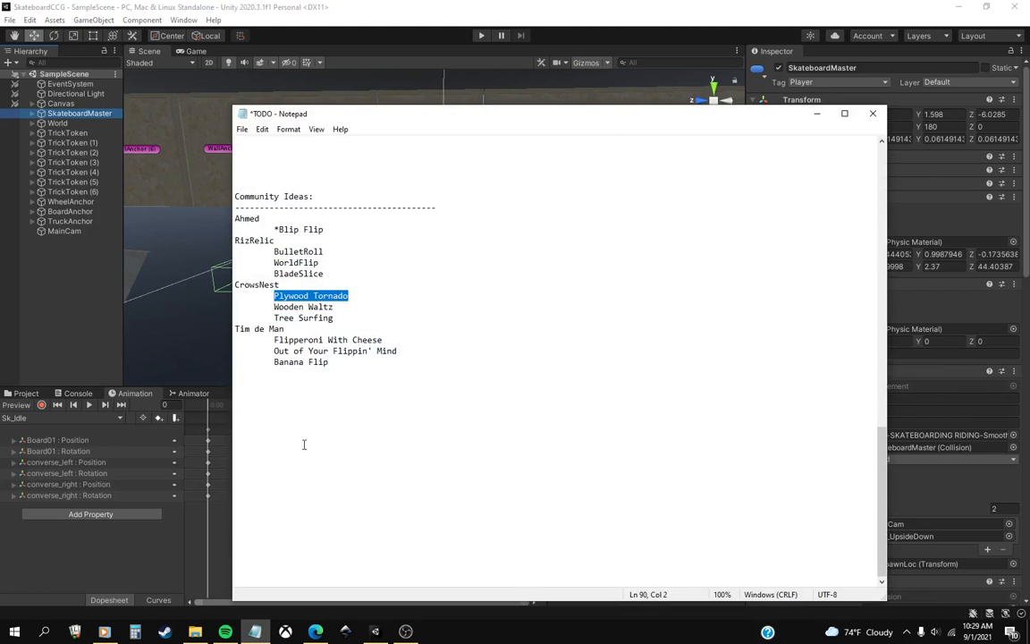
left_click(255, 631)
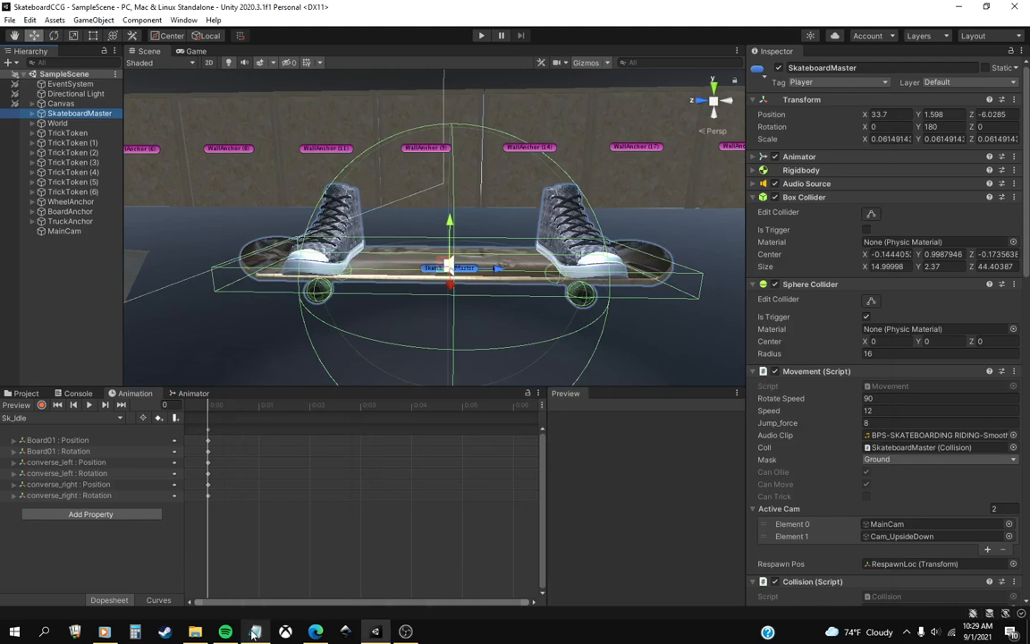
left_click(256, 631)
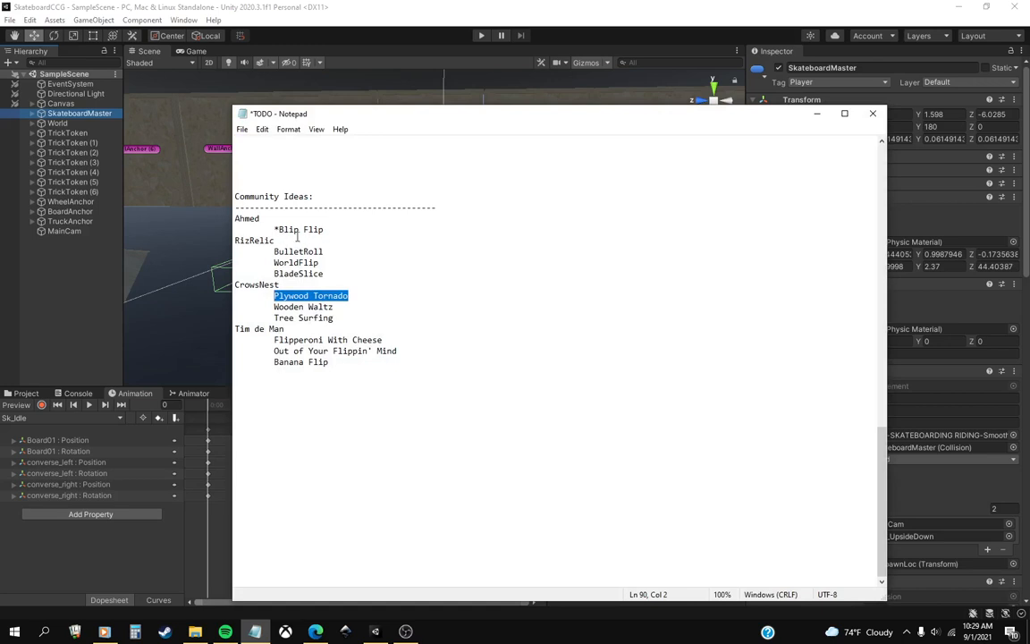
left_click(255, 633)
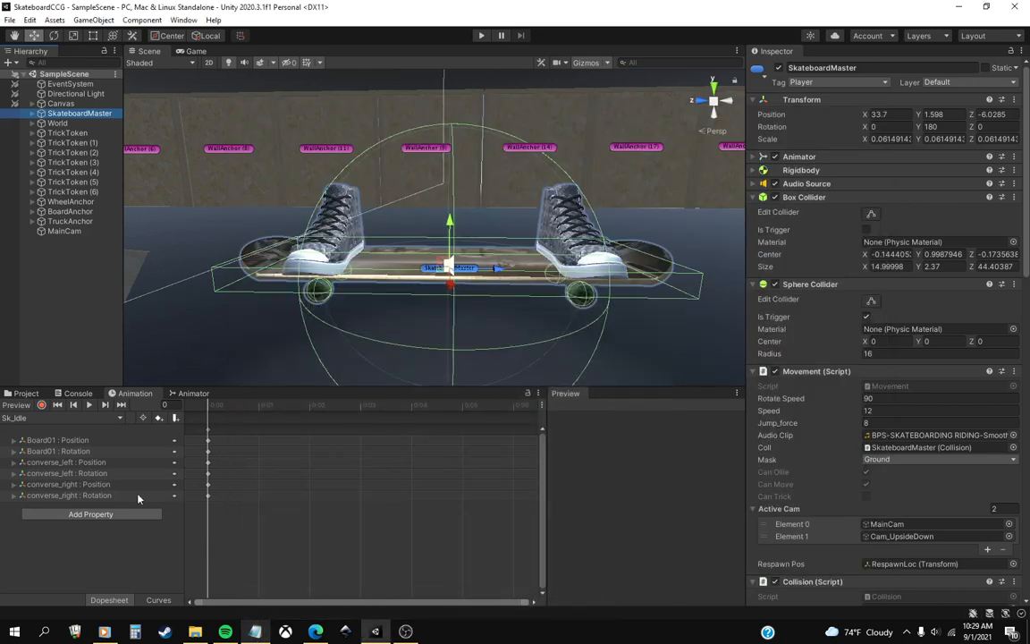
Load the CSk_BlipFlip animation clip, play it through as a reference, and return to its first frame.
left_click(41, 417)
left_click(35, 430)
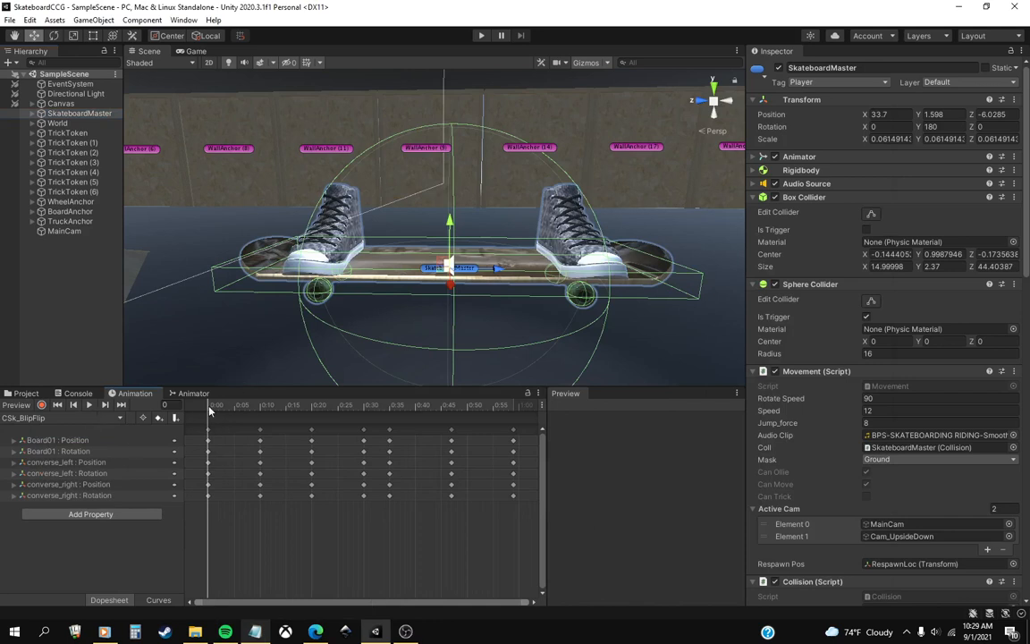
mouse_move(210, 406)
left_mouse_down()
mouse_move(221, 407)
mouse_move(207, 408)
left_mouse_up()
left_click(588, 63)
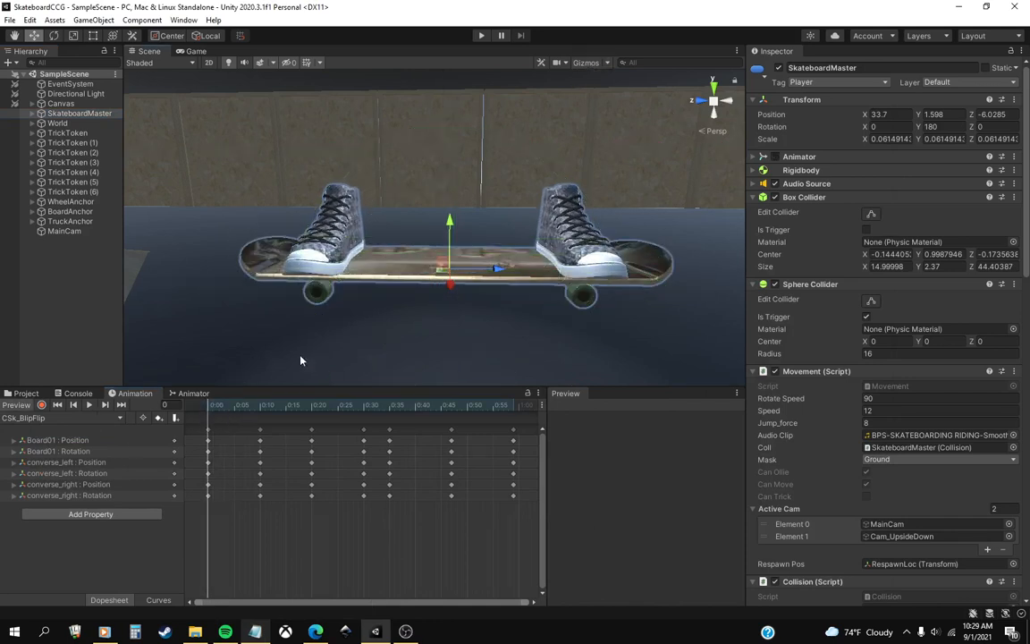
left_click(224, 407)
mouse_move(225, 407)
left_mouse_down()
mouse_move(247, 407)
mouse_move(208, 418)
left_mouse_up()
scroll(375, 243, "down", 3)
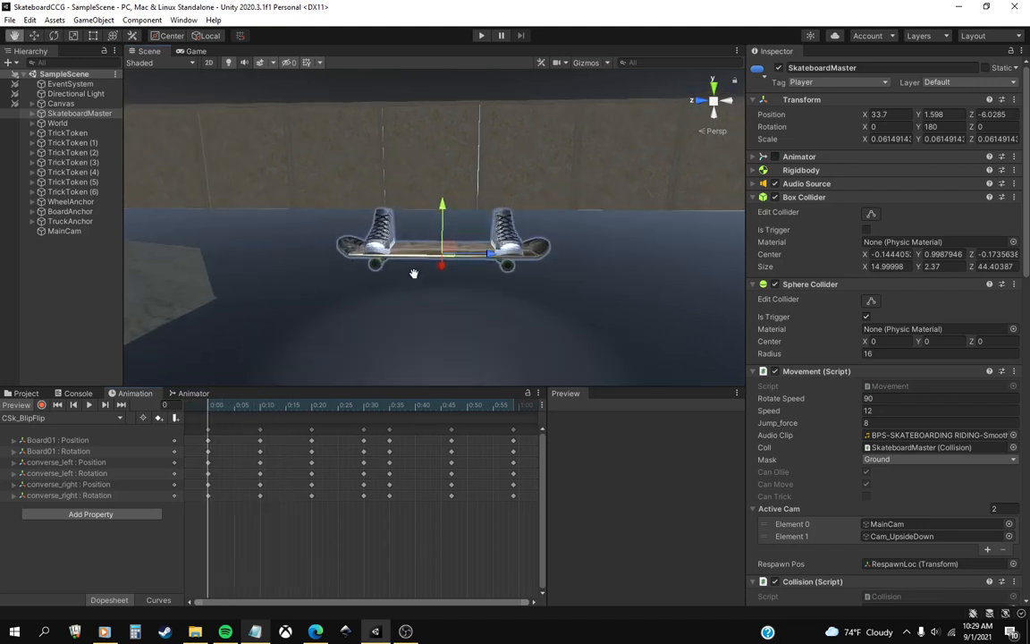
left_click_drag(212, 406, 212, 484)
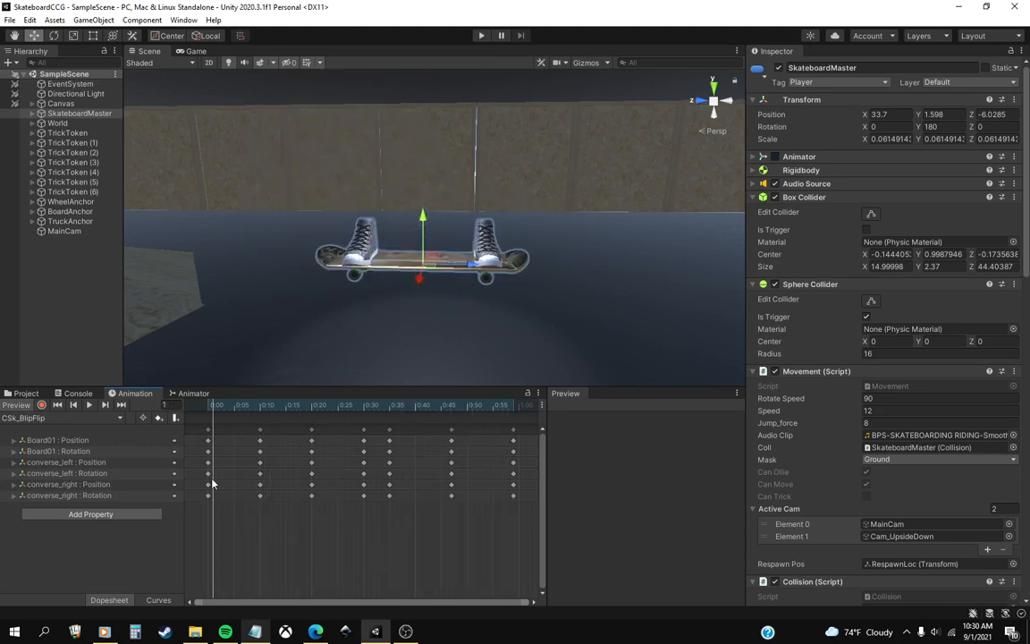
left_click(93, 407)
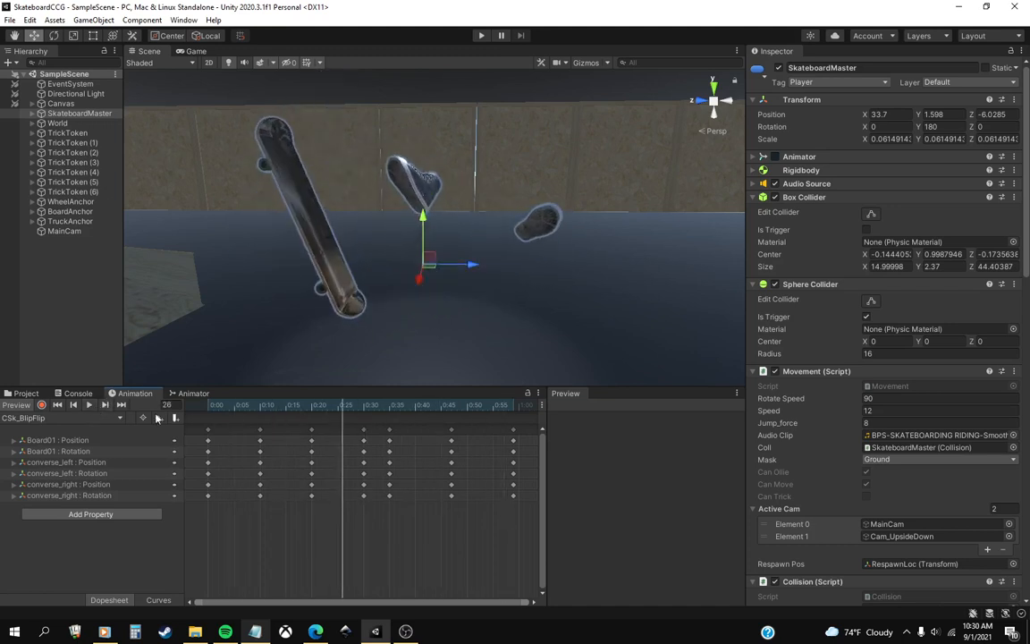
left_click(60, 407)
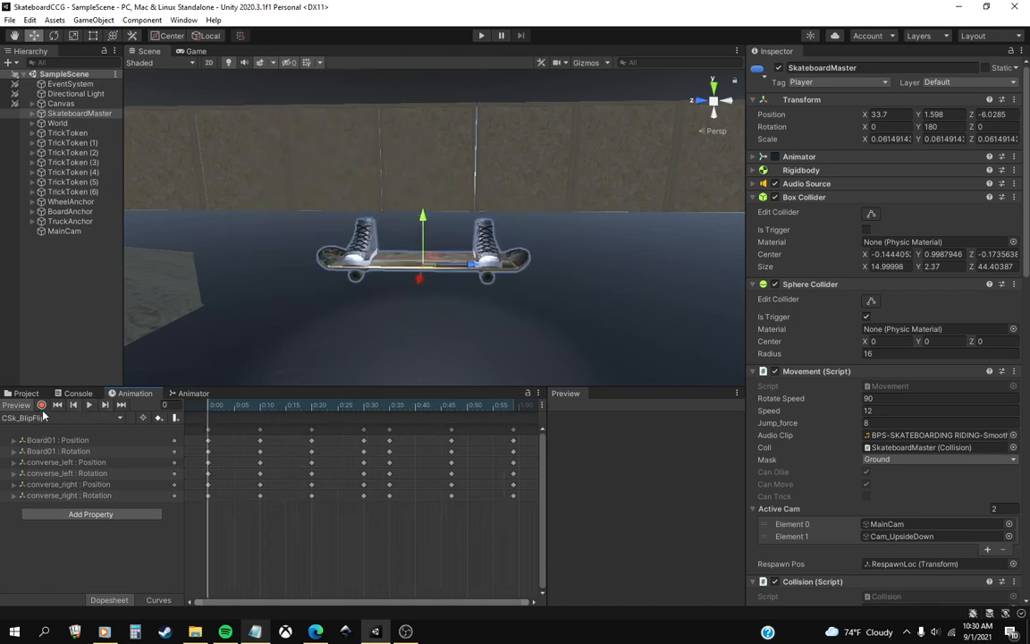
Create a new animation clip named CSk_PlyWoodTornado in the project's Animation folder.
left_click(97, 419)
left_click(62, 545)
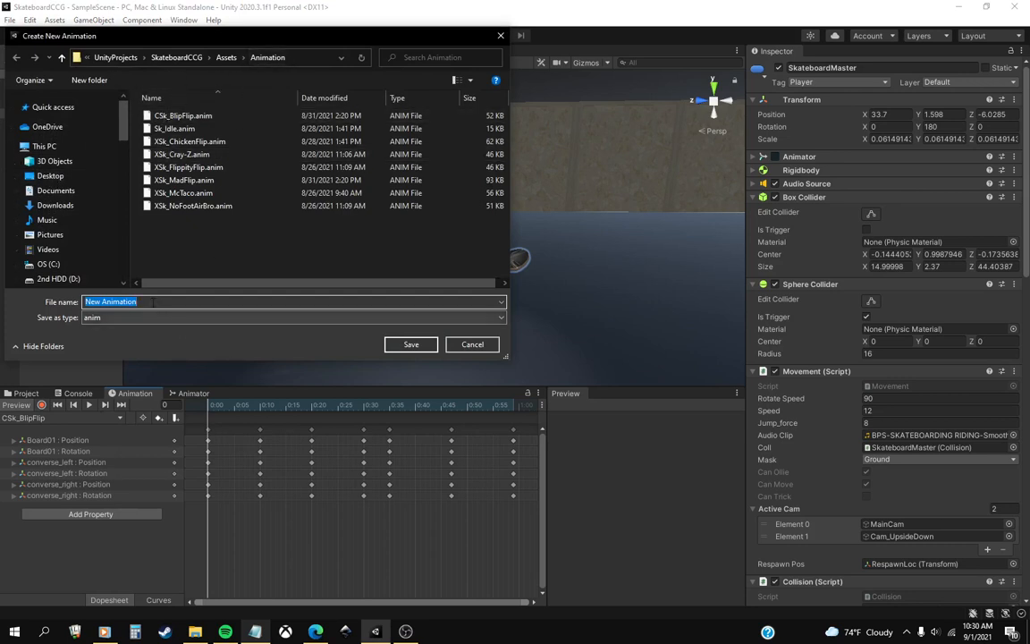
type("CSk_")
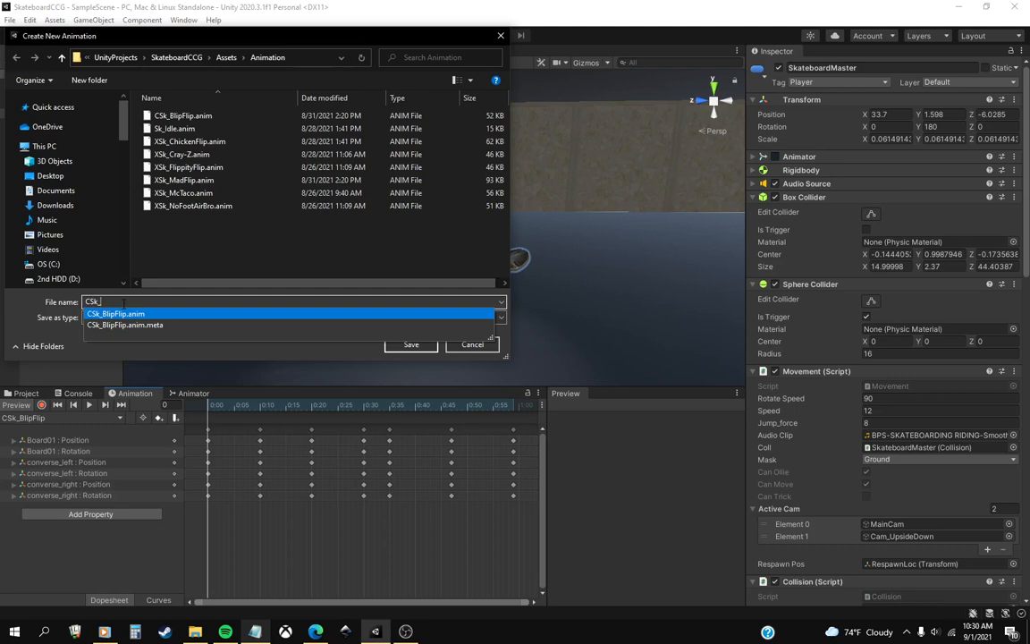
type("PlyW")
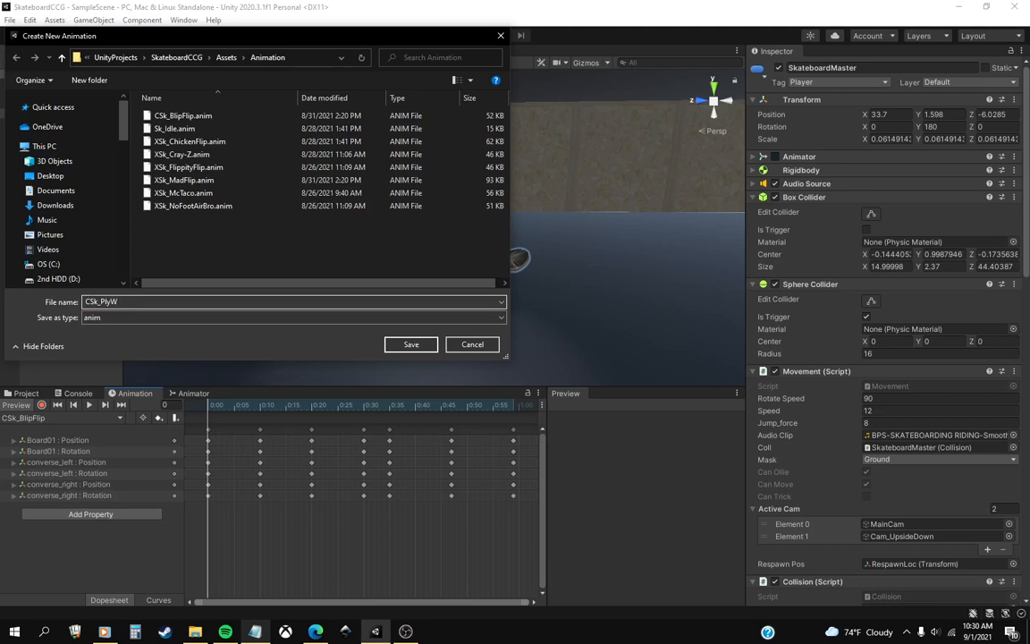
type("ooDooTornado")
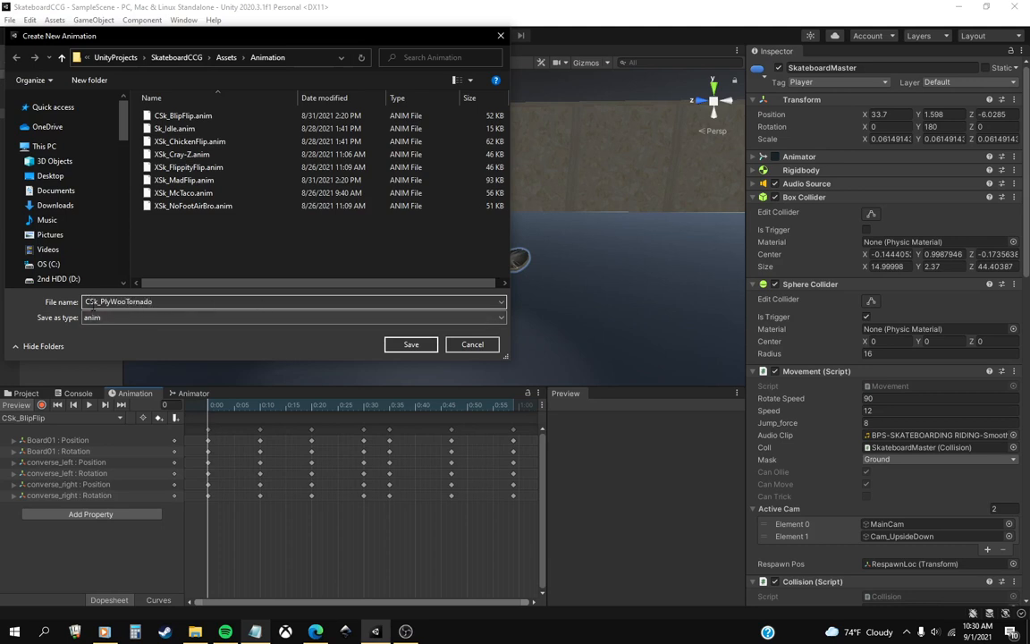
left_click(125, 302)
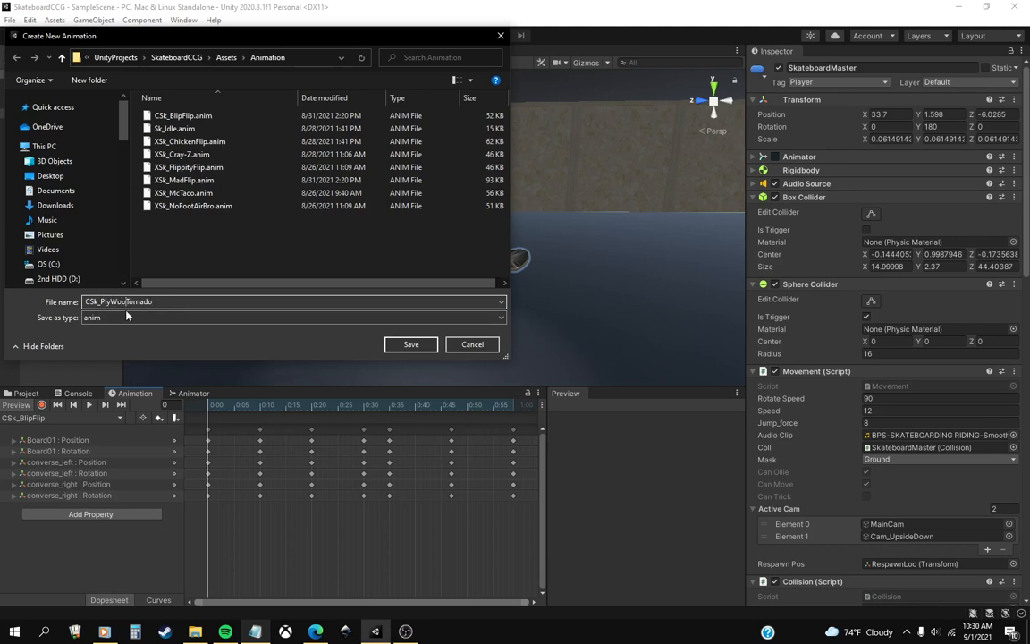
type("d")
left_click(410, 345)
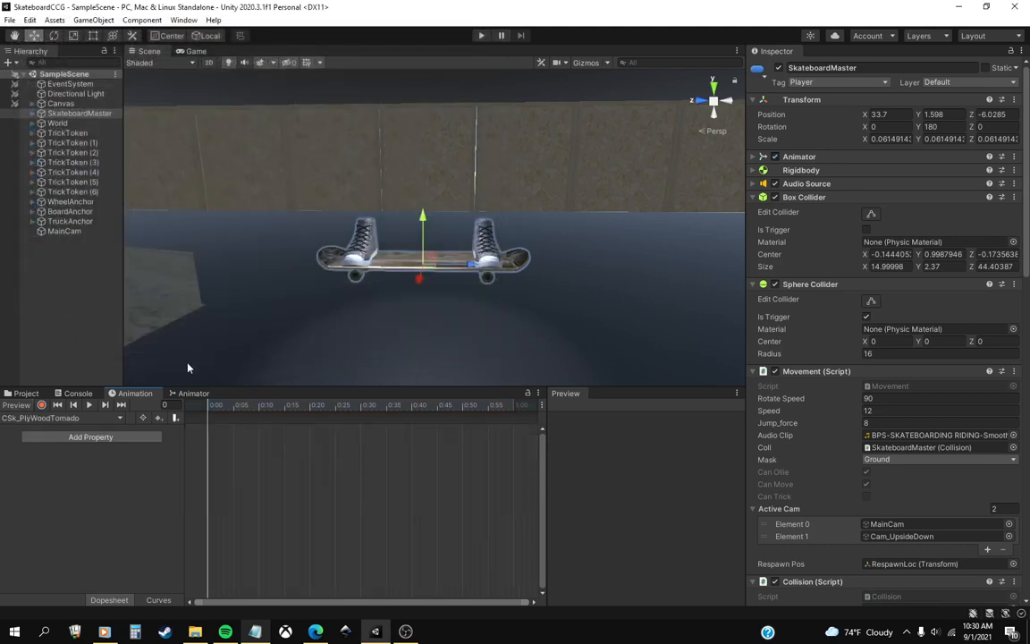
Start keyframe recording and key Board01 under SkateboardMaster at frame 0 with position X 0 and rotation X 90.
left_click(42, 408)
middle_click_drag(386, 331, 438, 320)
scroll(444, 319, "up", 3)
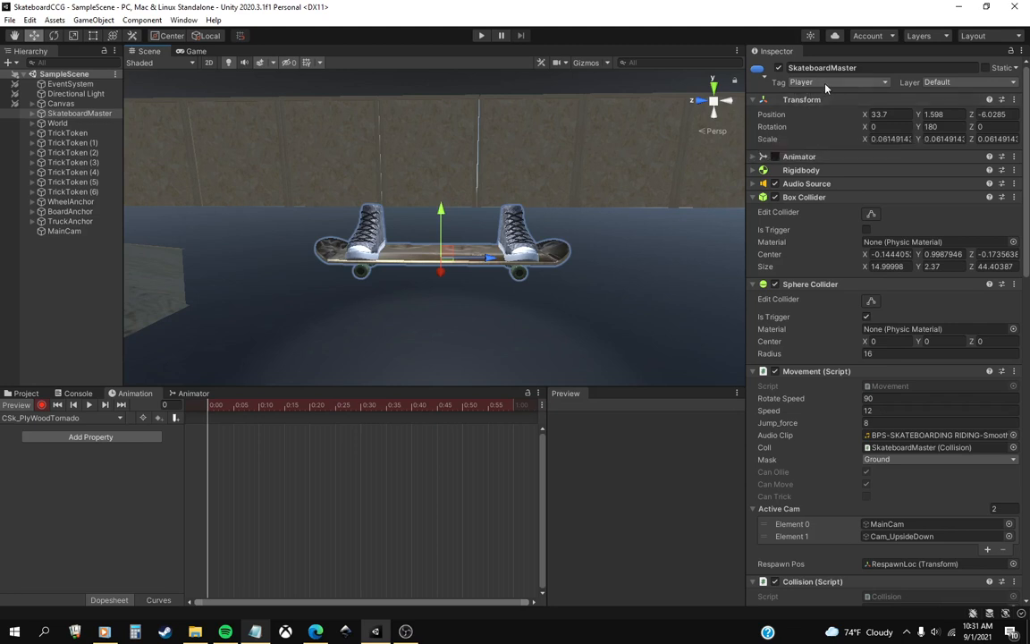
left_click(32, 113)
left_click(70, 132)
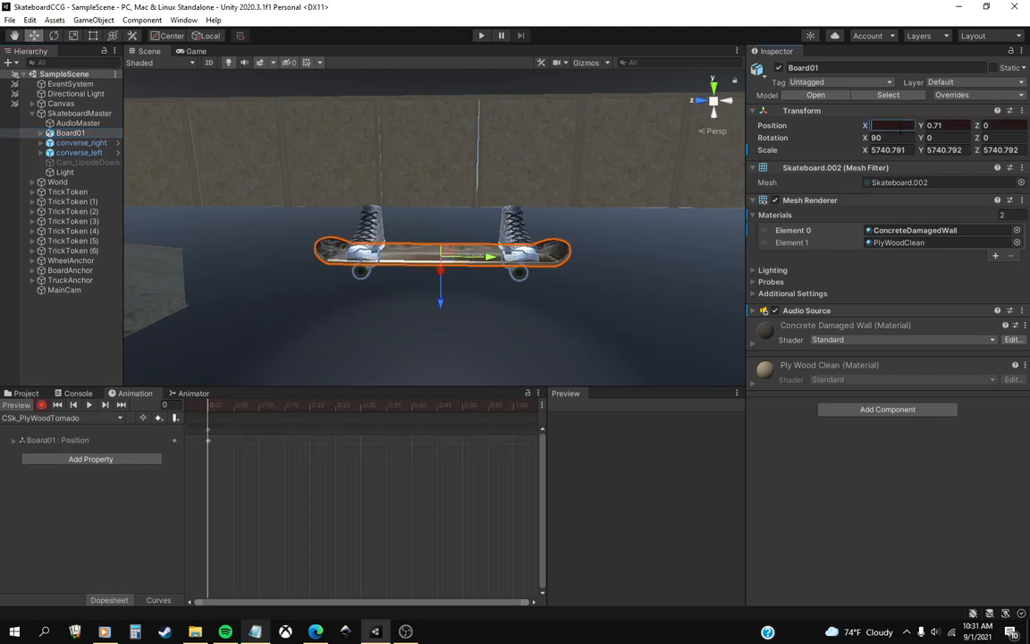
left_click(912, 137)
type("90")
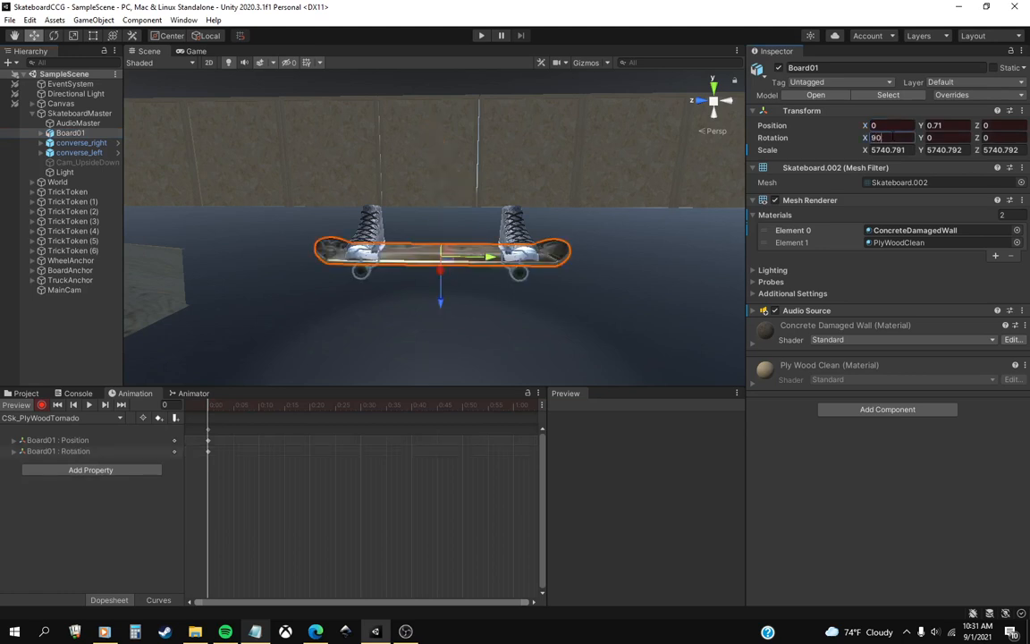
Key converse_right at frame 0 with position X 0.39 and rotation X 0.
left_click(79, 143)
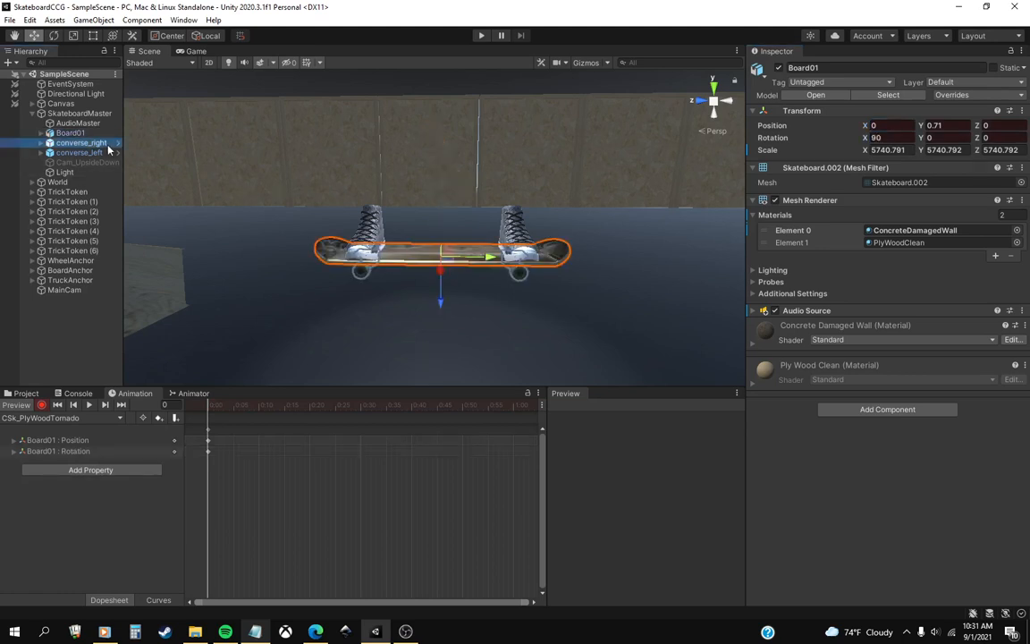
left_click(896, 126)
type("0.39")
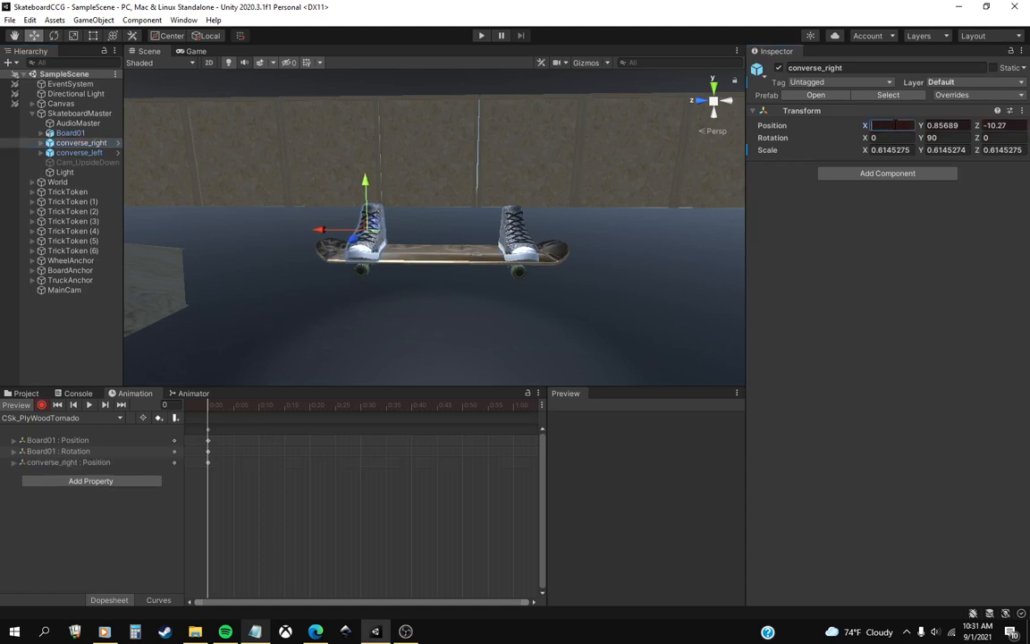
left_click(895, 139)
key("BackSpace")
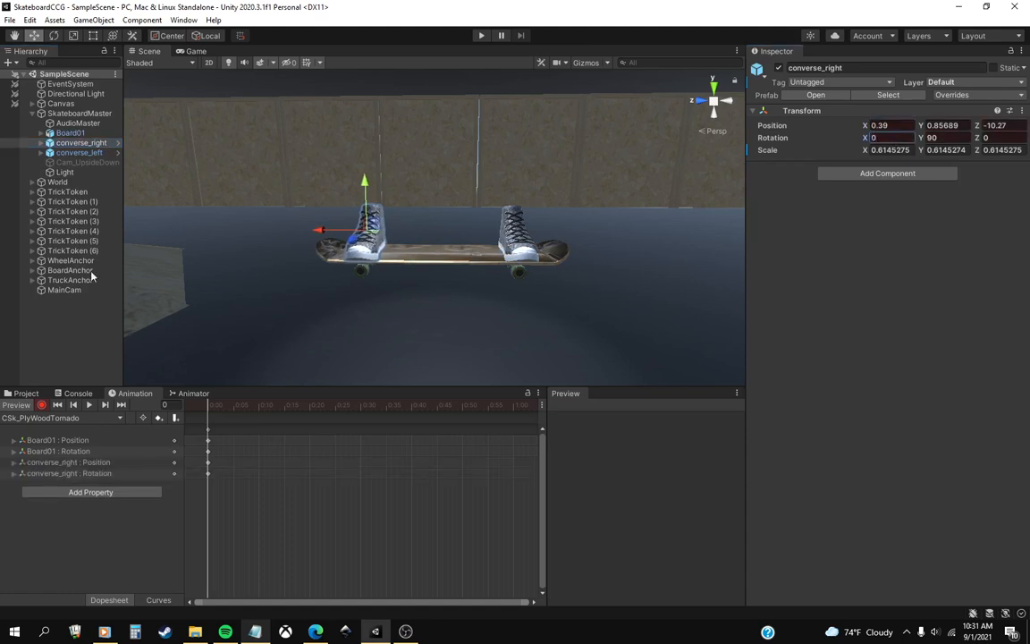
Key converse_left at frame 0 with position X 0.37 and rotation X 0.
left_click(81, 153)
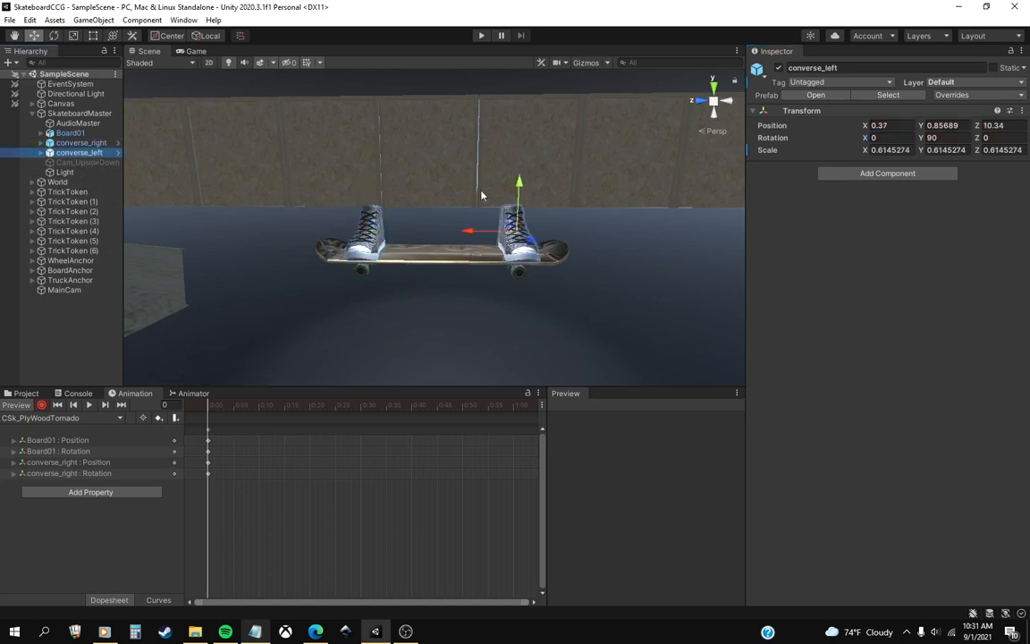
left_click(903, 130)
key("BackSpace")
type("0.37")
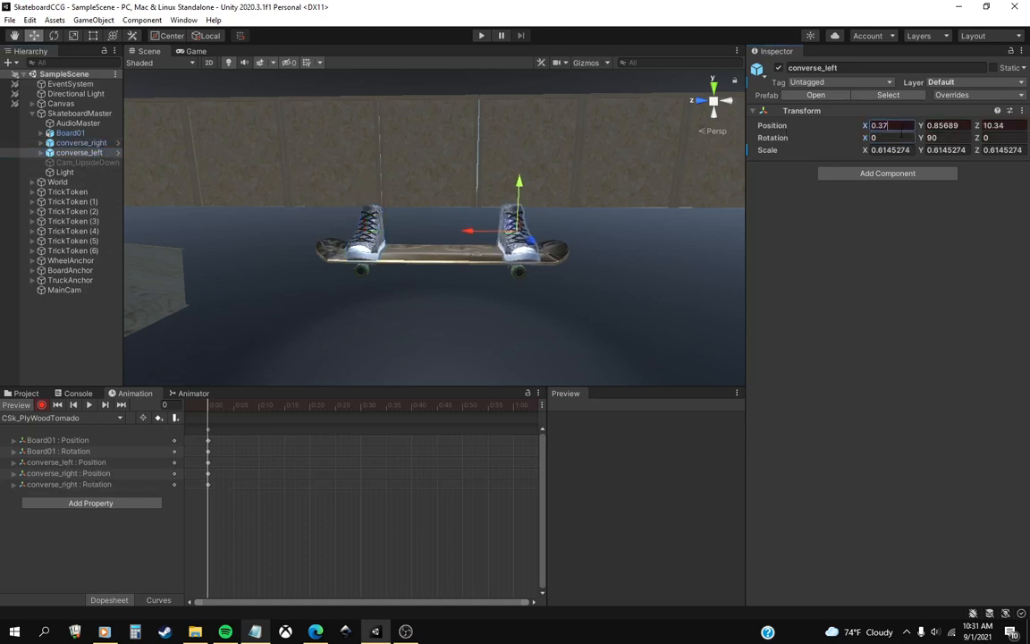
left_click(890, 137)
type("1")
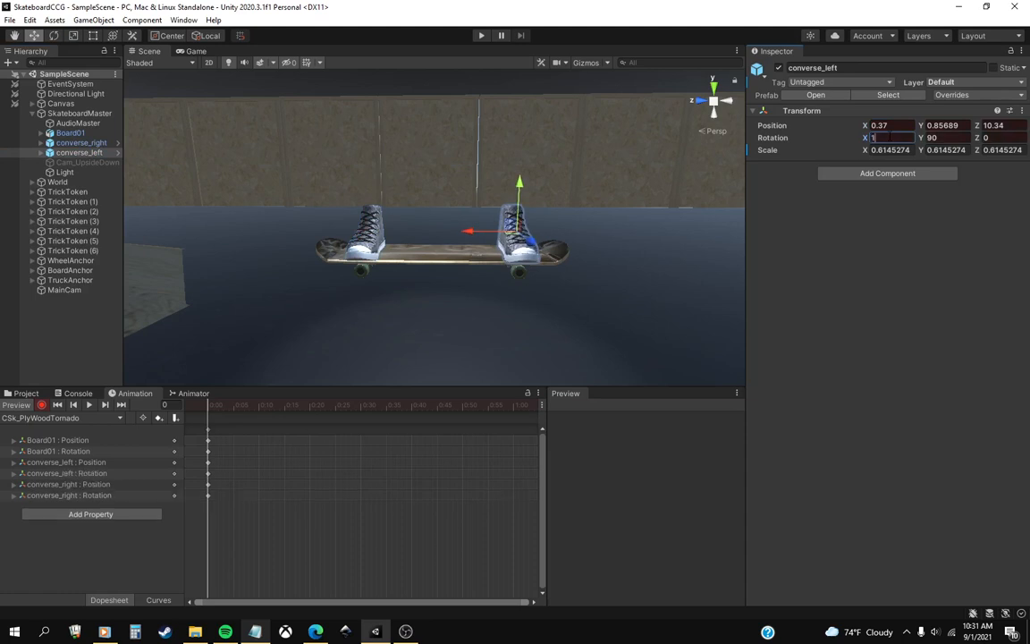
type("0")
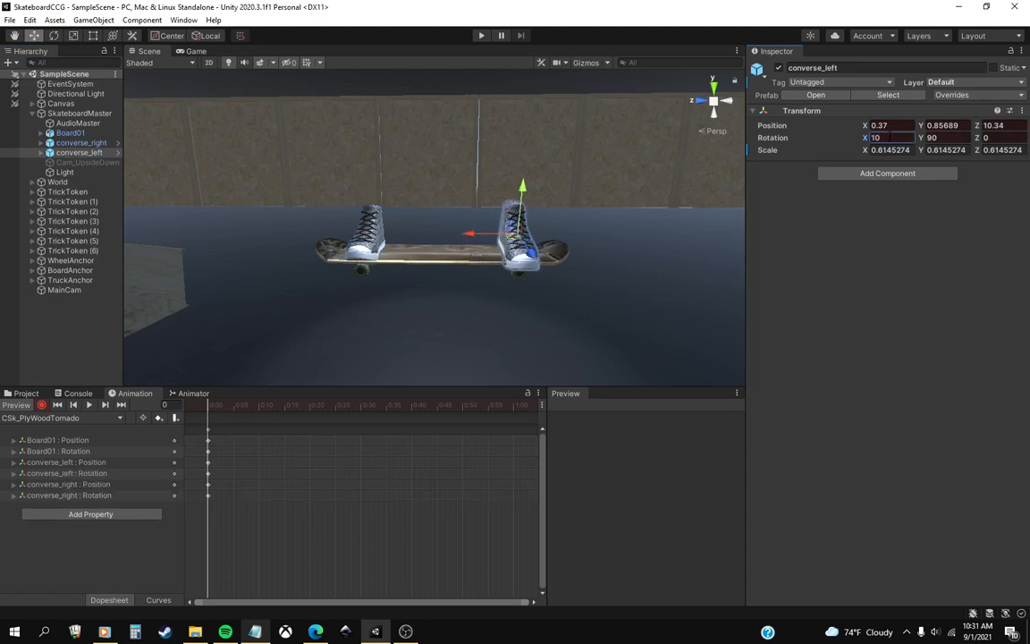
key("Return")
type("0")
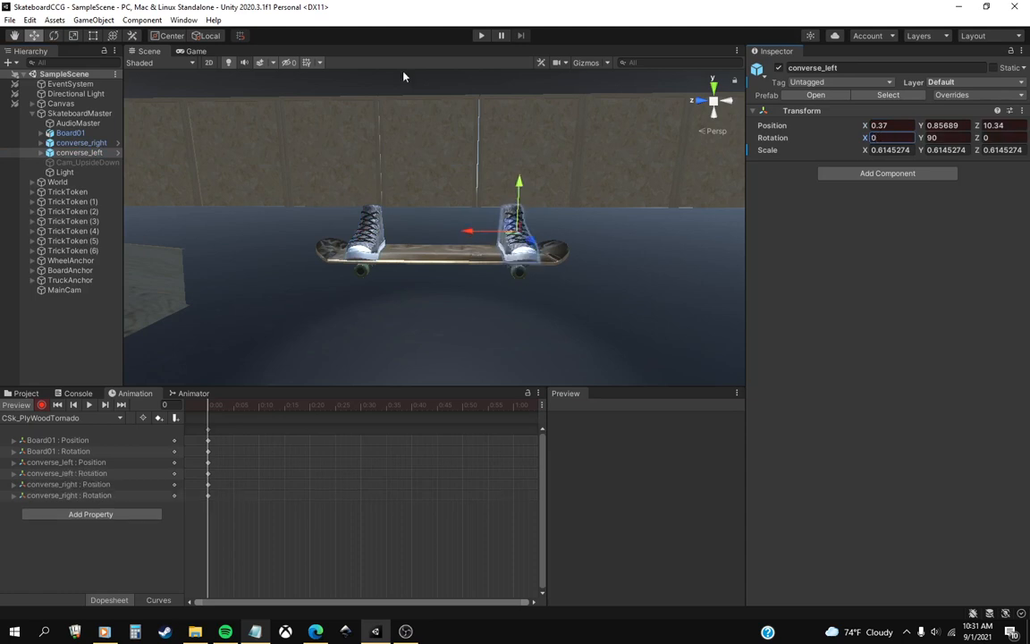
Move the animation playhead to frame 10.
left_click(259, 405)
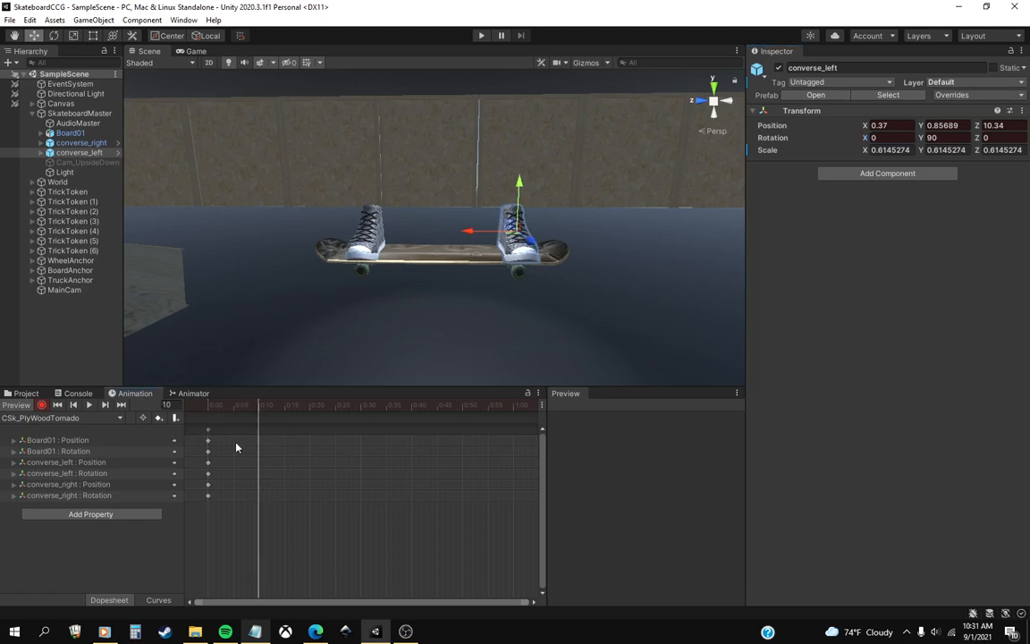
mouse_move(402, 302)
middle_mouse_down()
mouse_move(385, 304)
mouse_move(398, 302)
middle_mouse_up()
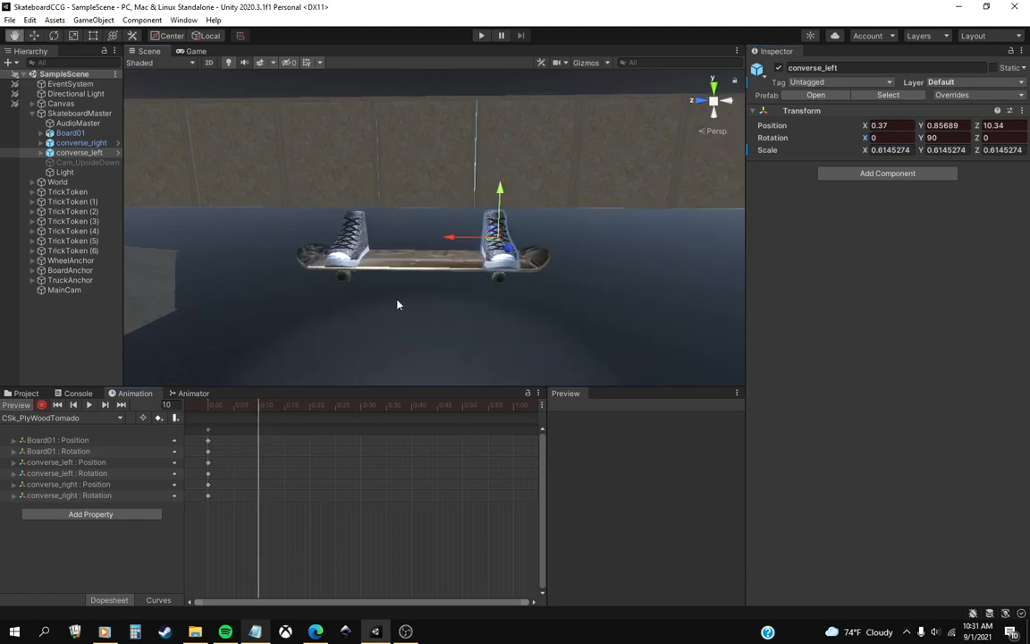
right_click_drag(398, 302, 412, 301)
scroll(411, 302, "up", 2)
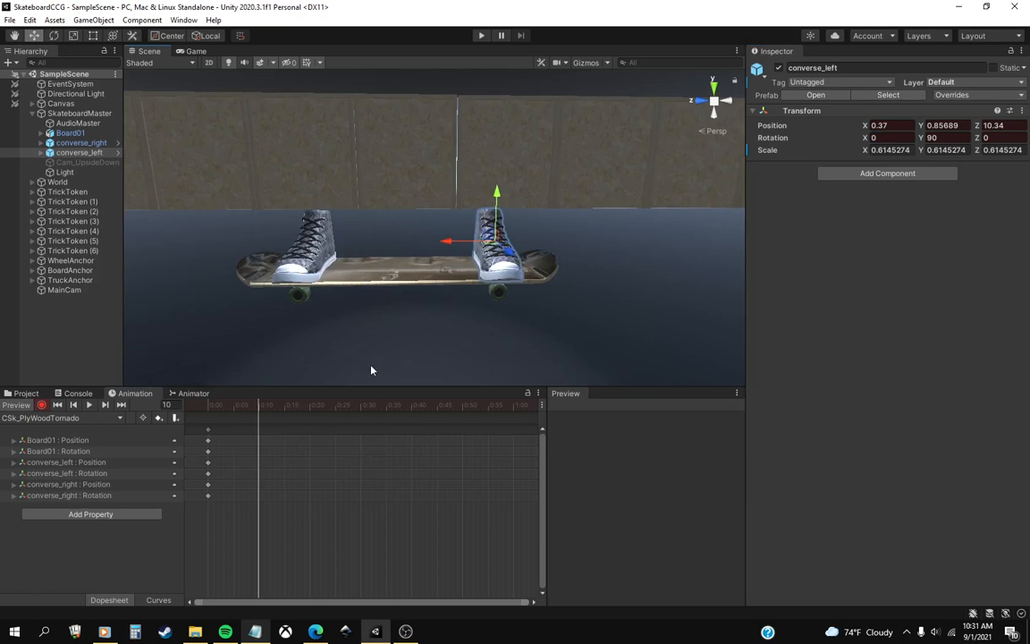
middle_click_drag(375, 355, 399, 334)
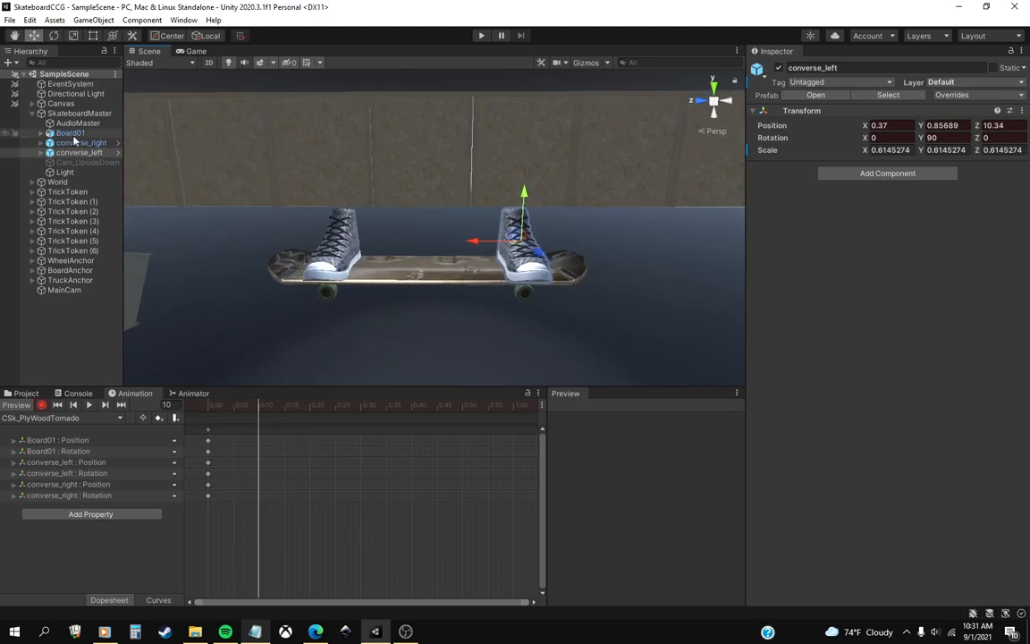
Examine the transforms of Board01, converse_right and converse_left at frame 10.
left_click(76, 135)
left_click(78, 142)
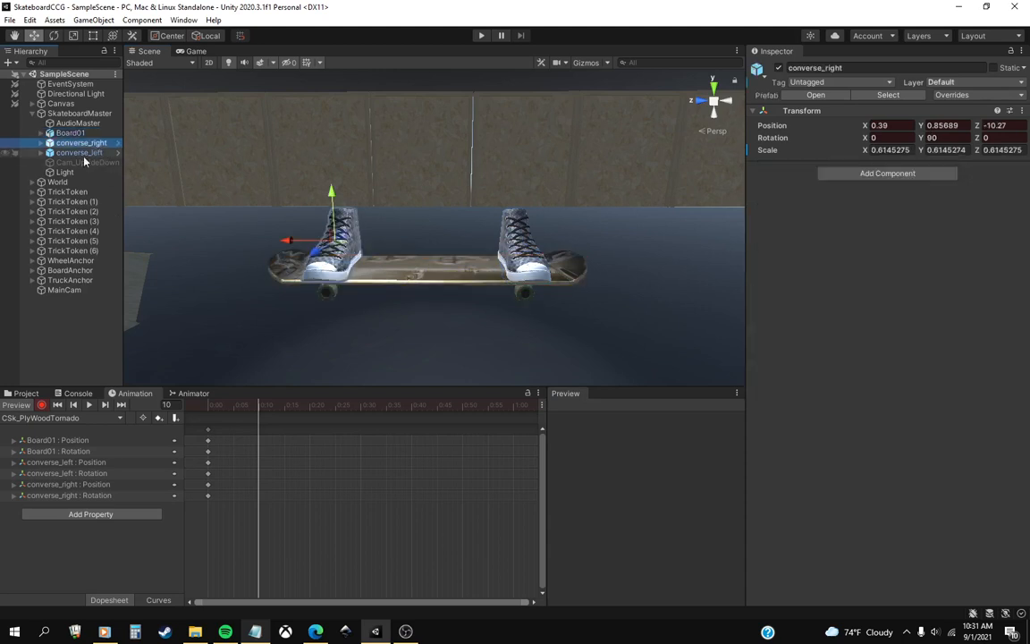
left_click(79, 153)
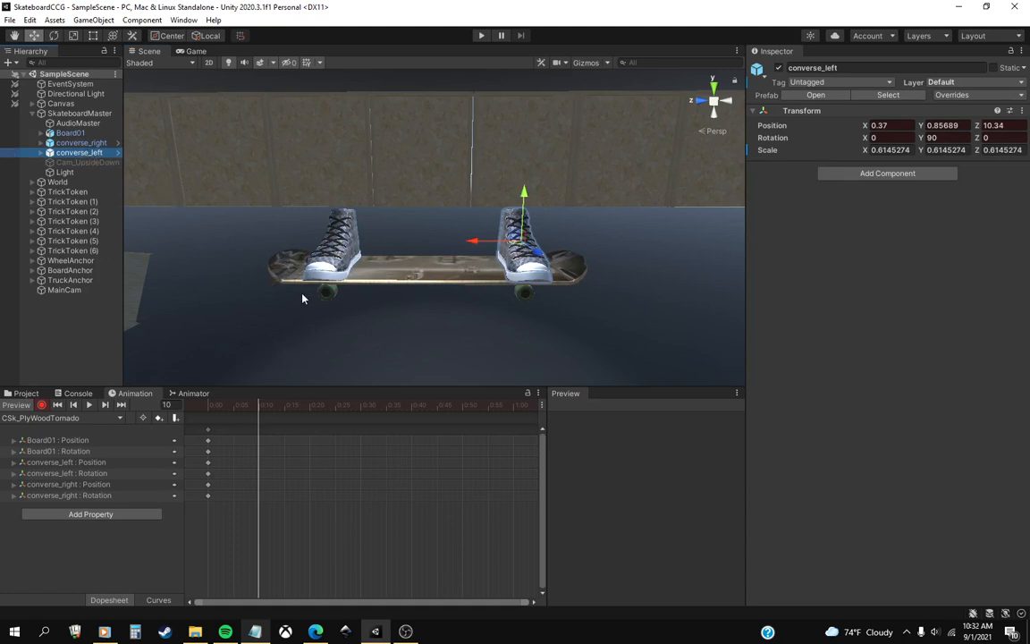
left_click(82, 143)
left_click(80, 153)
left_click(77, 133)
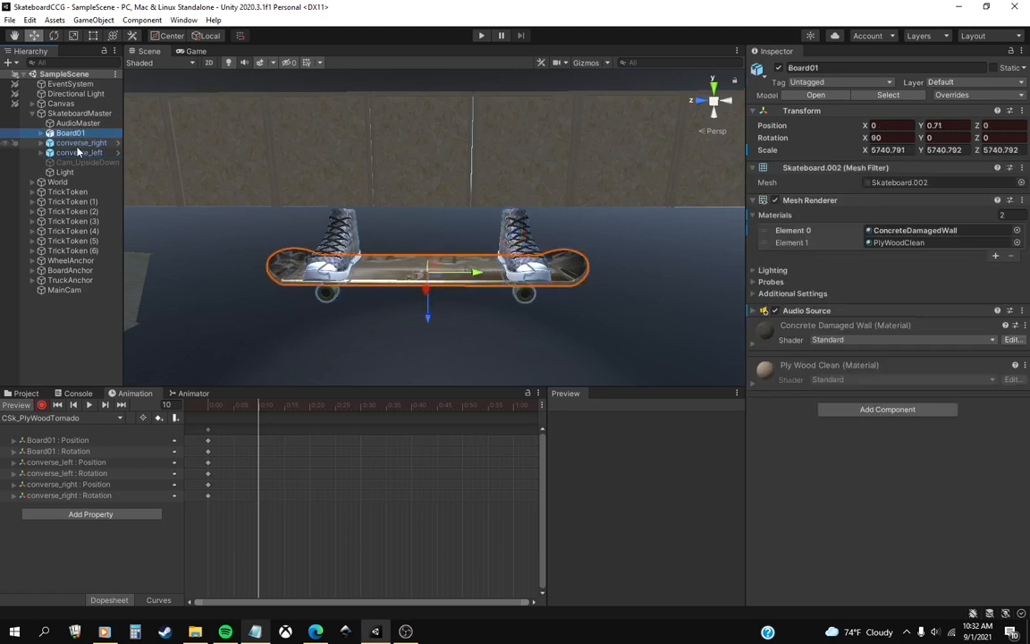
left_click(80, 143)
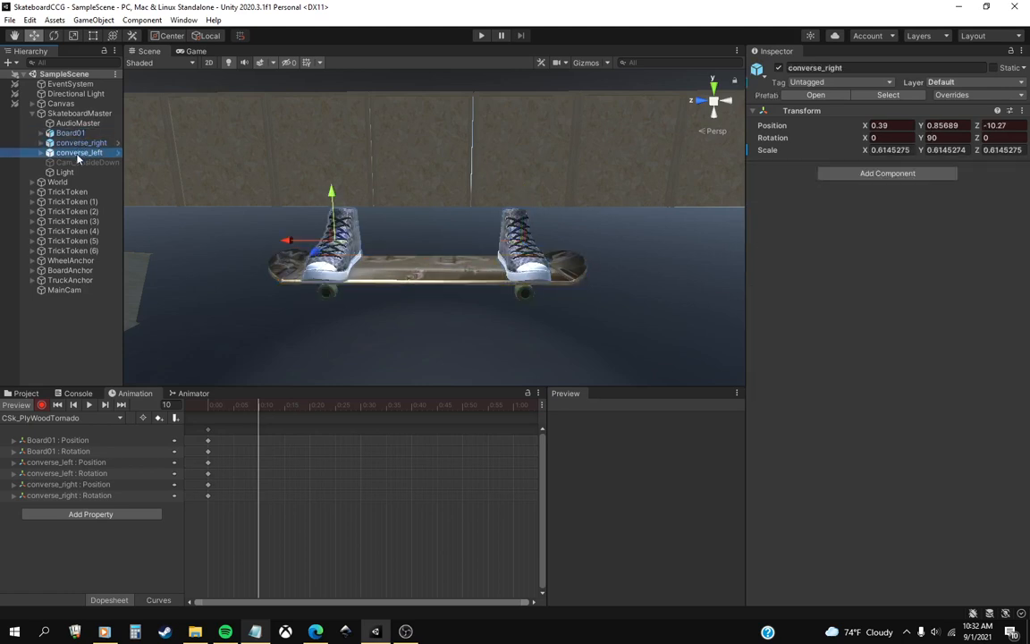
left_click(79, 153)
left_click(72, 133)
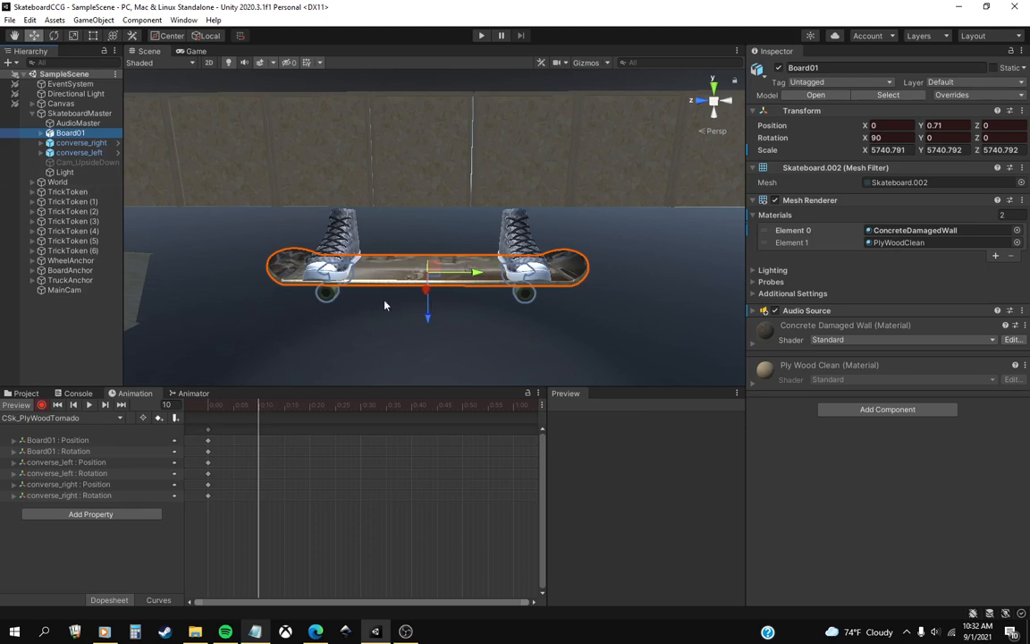
left_click(54, 36)
left_click_drag(410, 219, 435, 292)
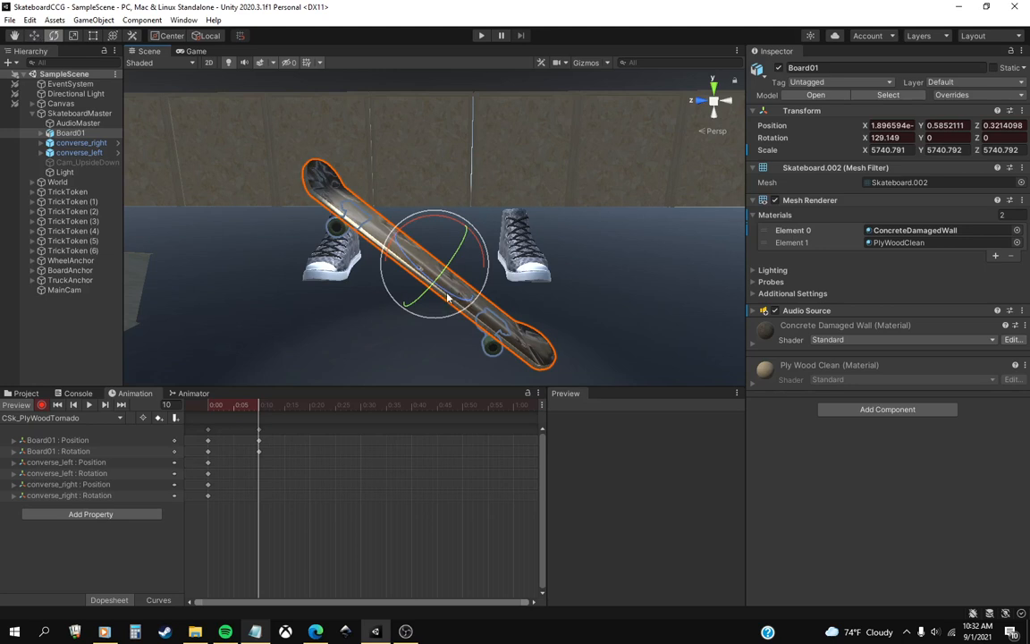
key("ctrl+z")
left_click_drag(474, 281, 377, 269)
key("ctrl+z")
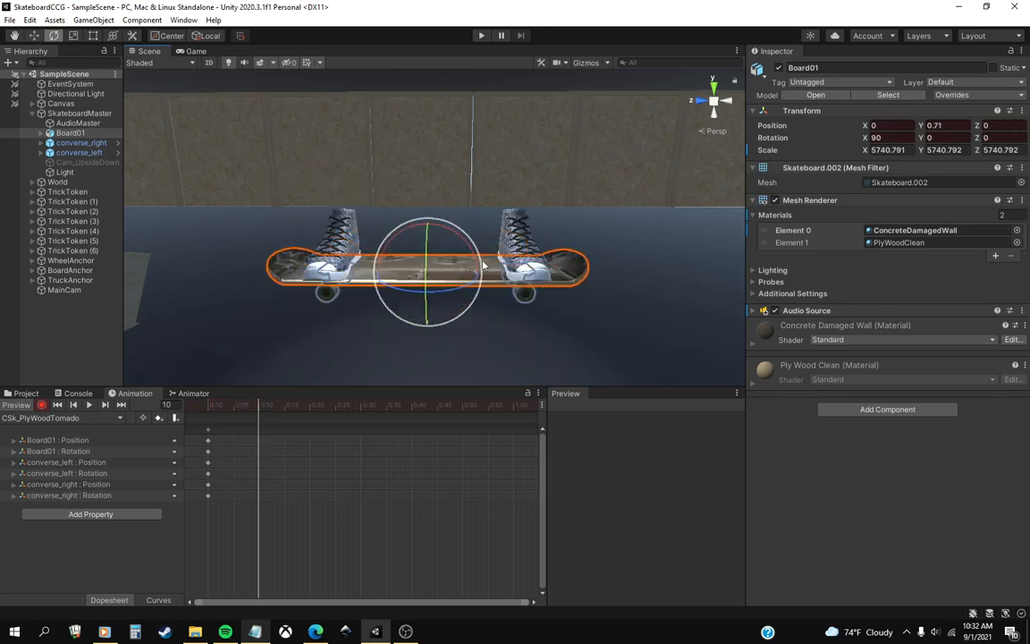
left_click_drag(467, 243, 500, 308)
key("ctrl+z")
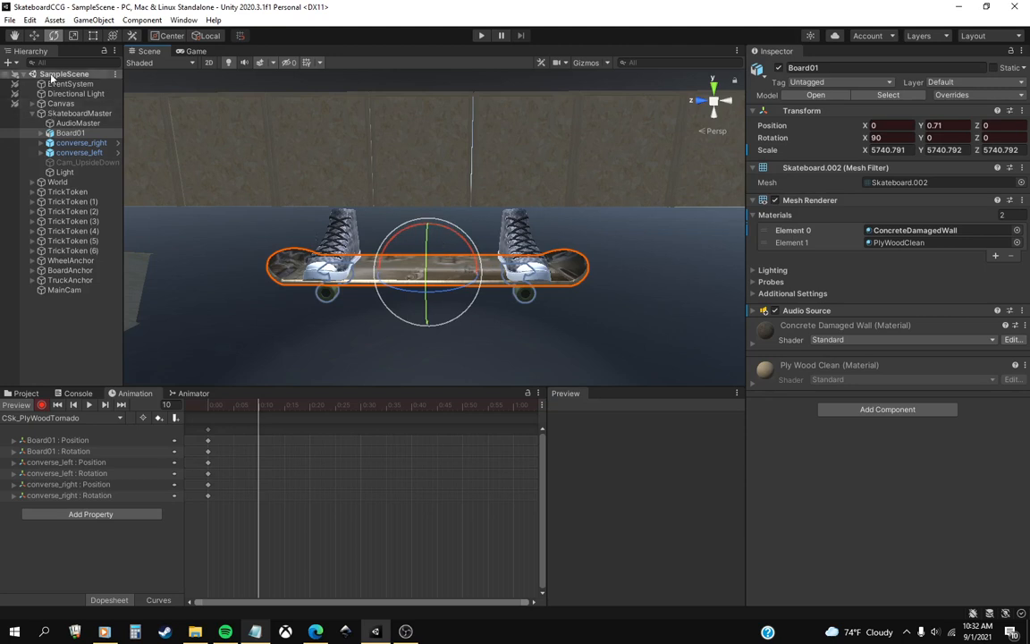
Tilt converse_left at frame 10 to a rotation of about X 14.7, Y 75.8, Z -3.7.
left_click(81, 143)
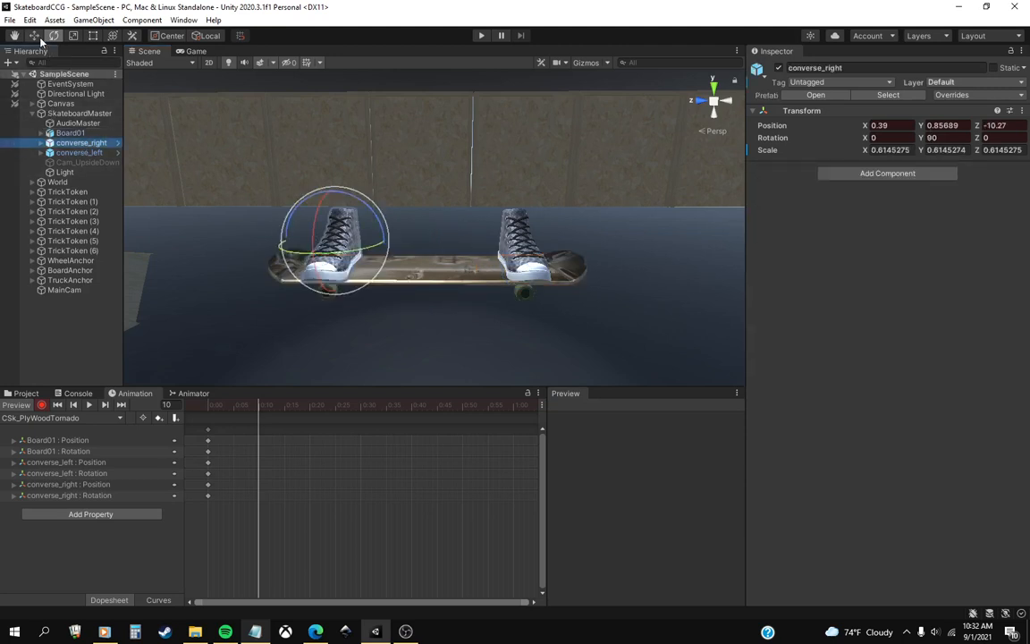
left_click(79, 153)
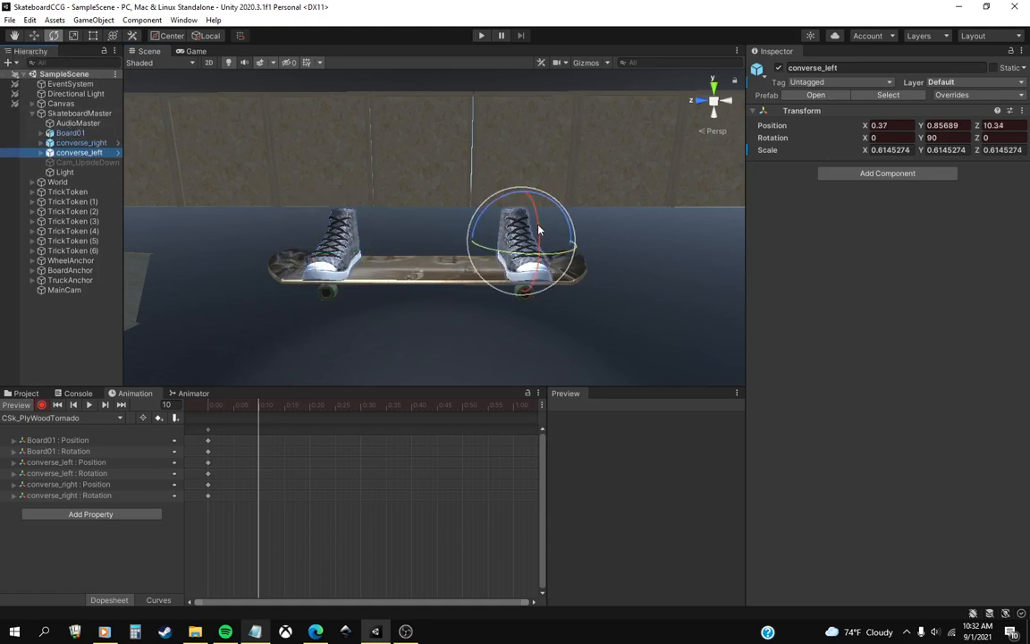
left_click_drag(540, 230, 472, 264)
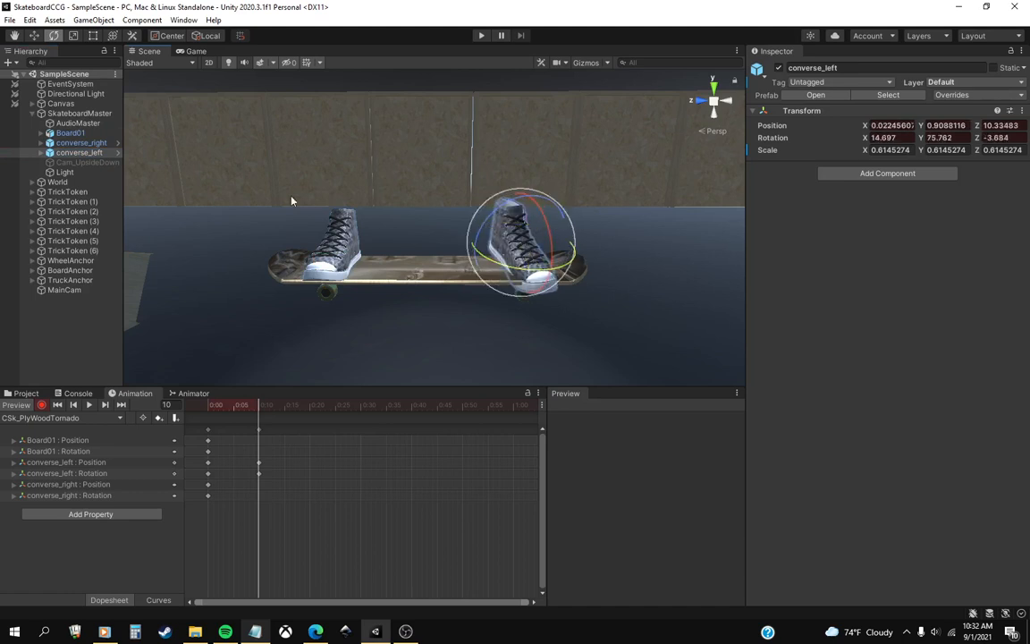
Move converse_left at frame 10 to about X -1.61, Y 0.39, Z 13.28.
key("w")
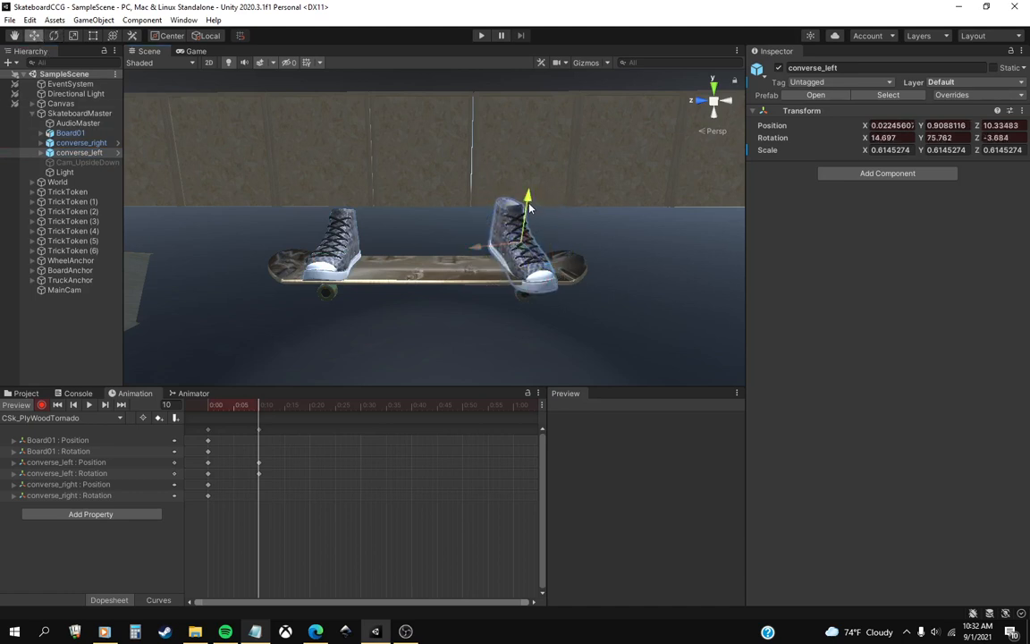
left_click_drag(529, 204, 530, 198)
left_click_drag(478, 250, 498, 241)
left_click_drag(570, 261, 557, 255)
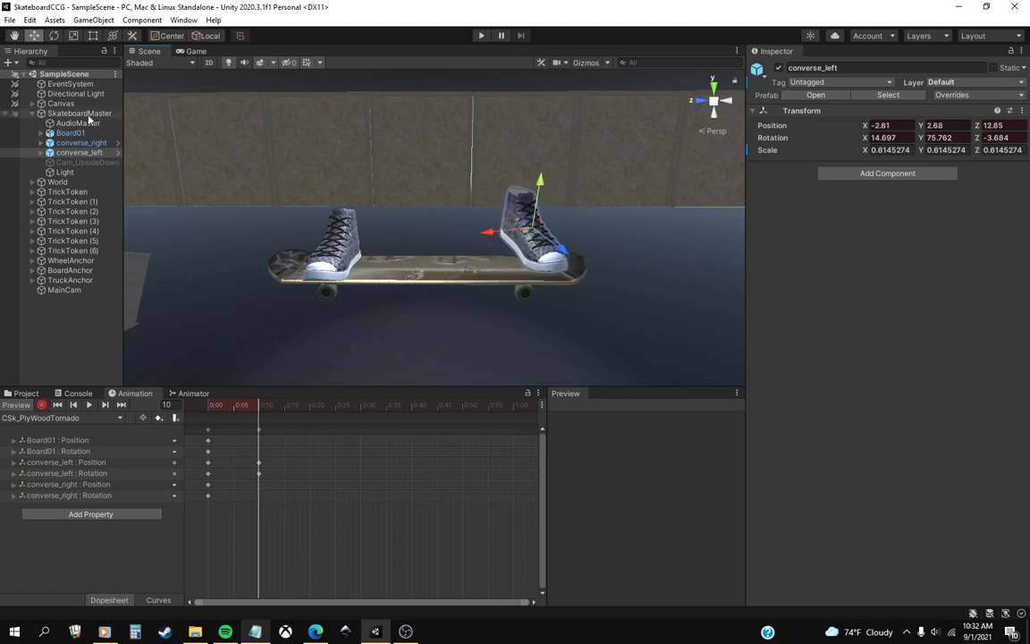
left_click_drag(541, 188, 561, 273)
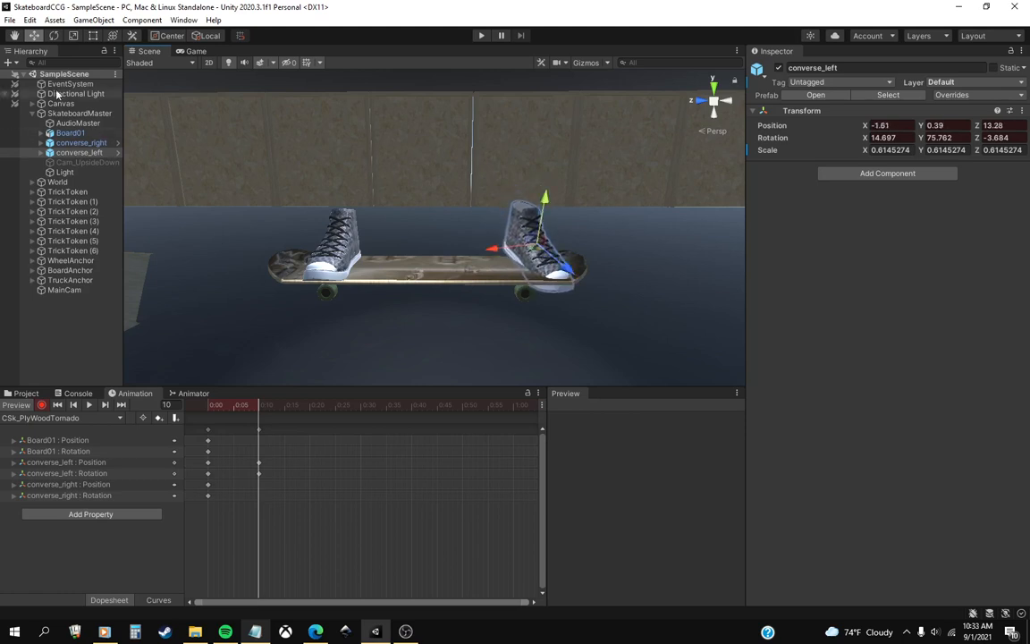
Rotate Board01 at frame 10 to about X 95.5 so its end under converse_left dips.
left_click(53, 35)
left_click(70, 132)
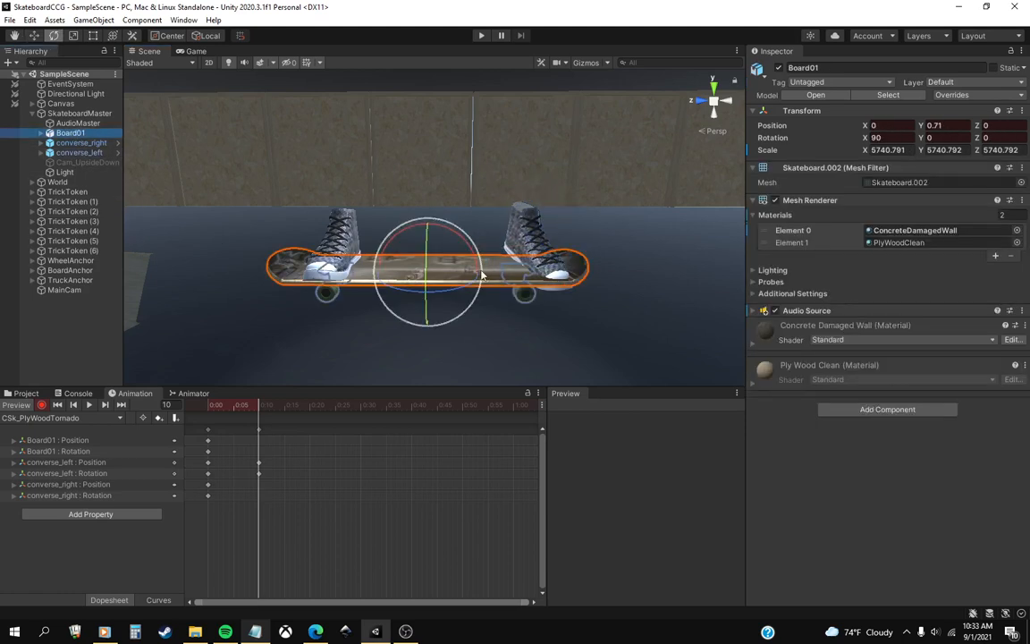
left_click_drag(421, 228, 471, 255)
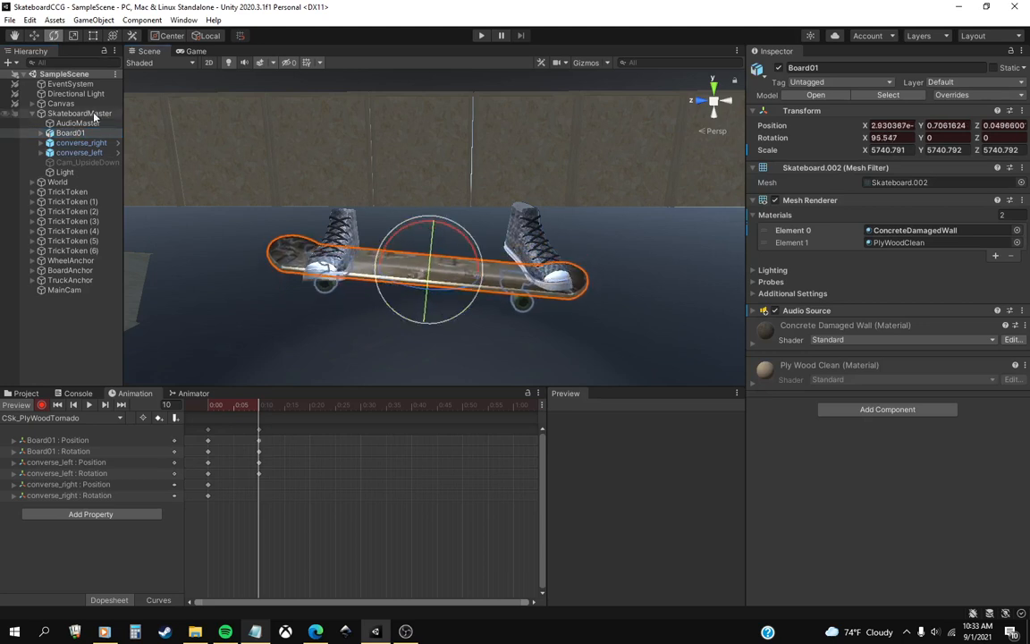
Rotate converse_left at frame 10 to about X 4.7, Y 105.4, Z 32.1.
left_click(79, 152)
mouse_move(510, 240)
left_mouse_down()
mouse_move(554, 224)
mouse_move(536, 246)
mouse_move(547, 255)
mouse_move(542, 269)
mouse_move(572, 279)
mouse_move(506, 224)
mouse_move(598, 279)
mouse_move(526, 251)
left_mouse_up()
left_click_drag(515, 193, 478, 223)
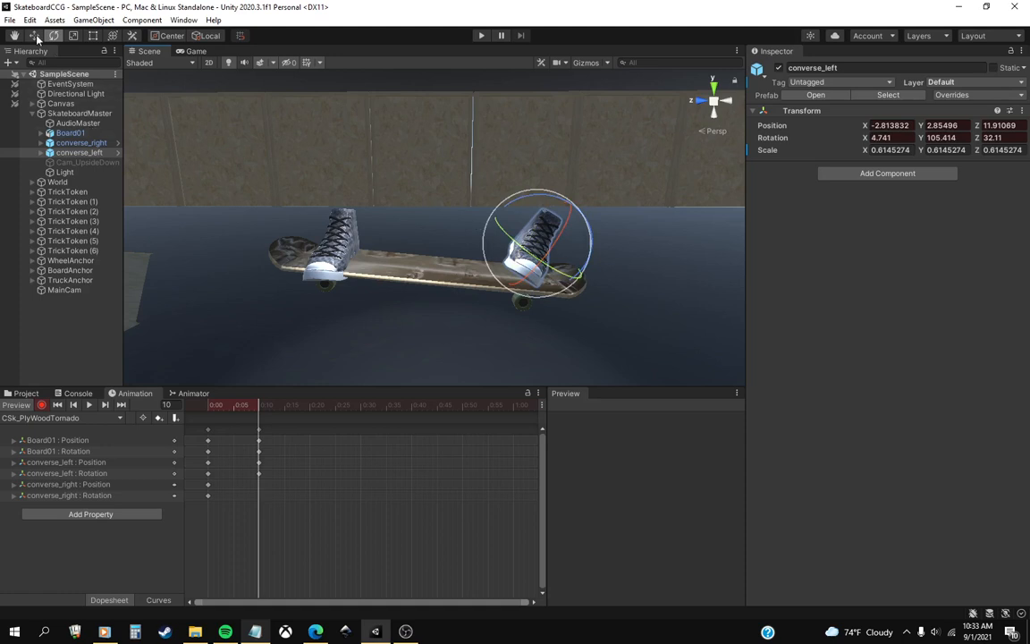
Reposition converse_left over the lowered end of the board at about X -8.9, Y 1.7, Z 16.2.
key("w")
mouse_move(550, 264)
left_mouse_down("alt")
mouse_move(540, 302)
mouse_move(539, 243)
mouse_move(517, 229)
mouse_move(534, 238)
mouse_move(555, 219)
mouse_move(533, 266)
left_mouse_up("alt")
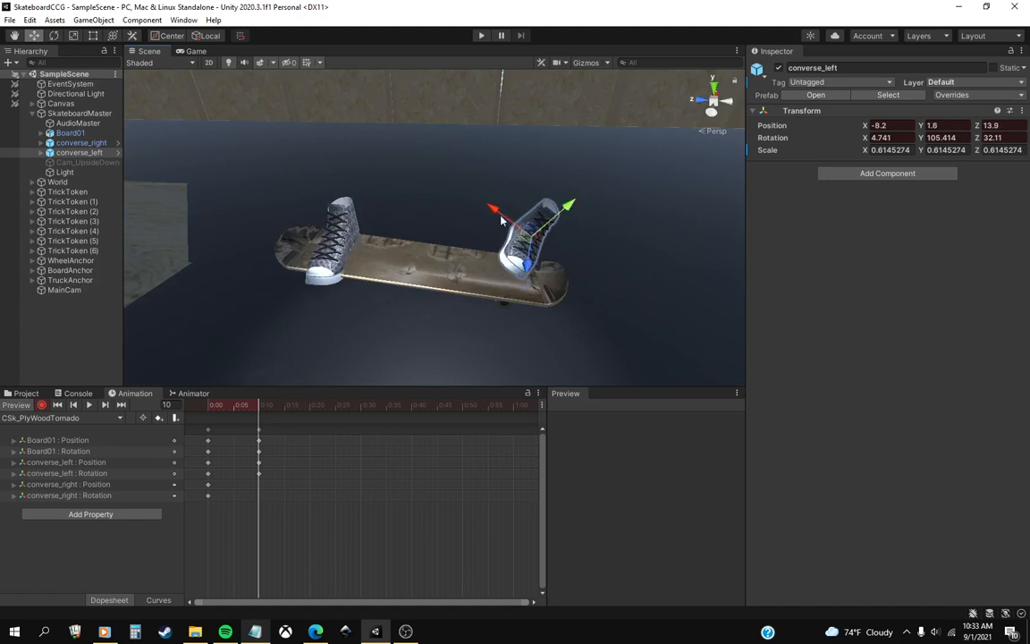
left_click_drag(501, 219, 512, 230)
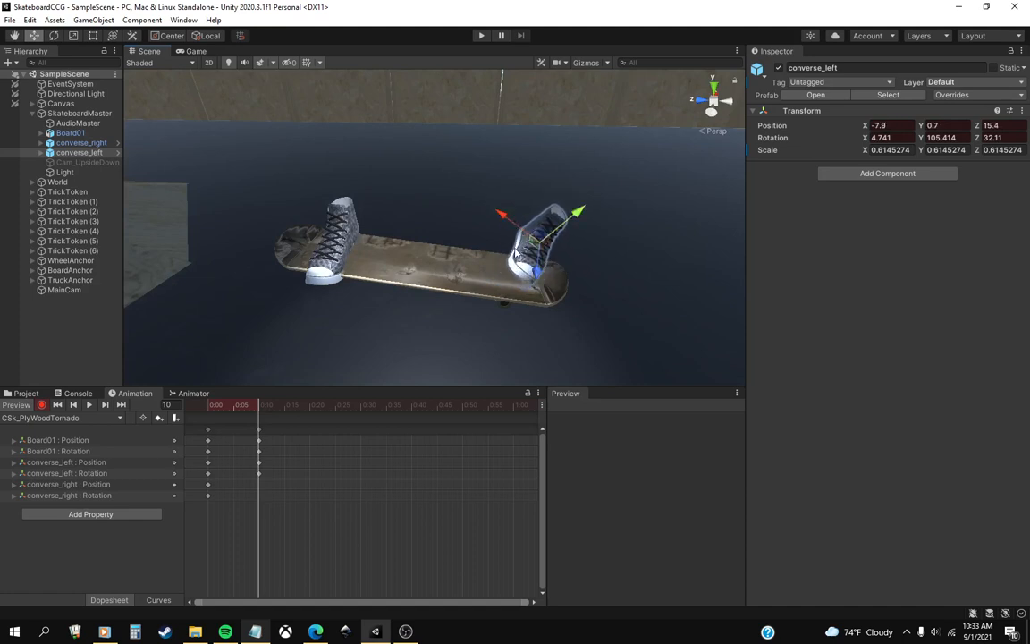
middle_click_drag(404, 304, 358, 184)
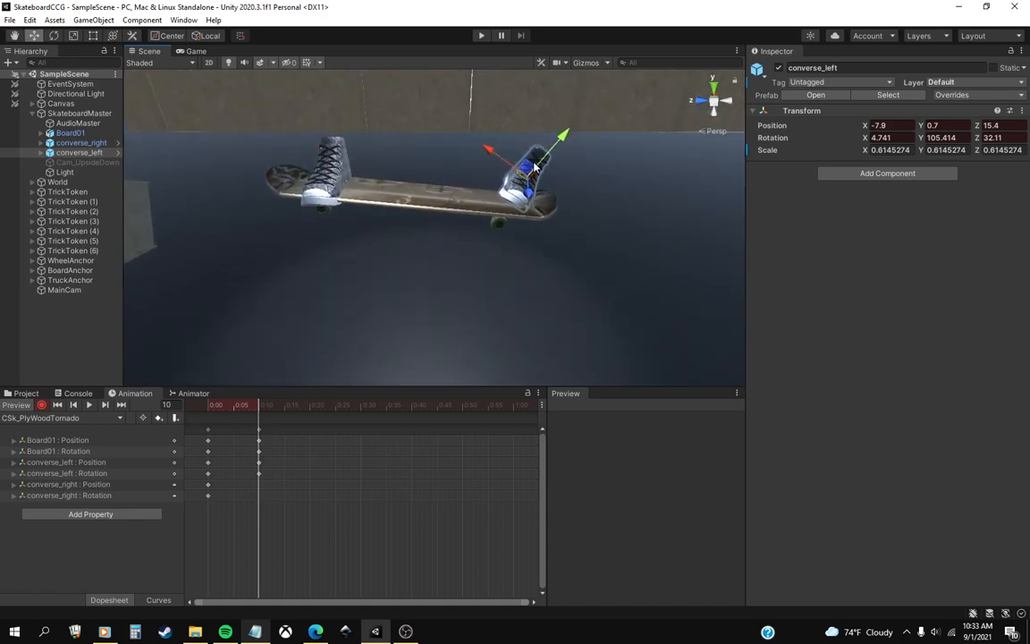
left_click_drag(534, 167, 549, 148)
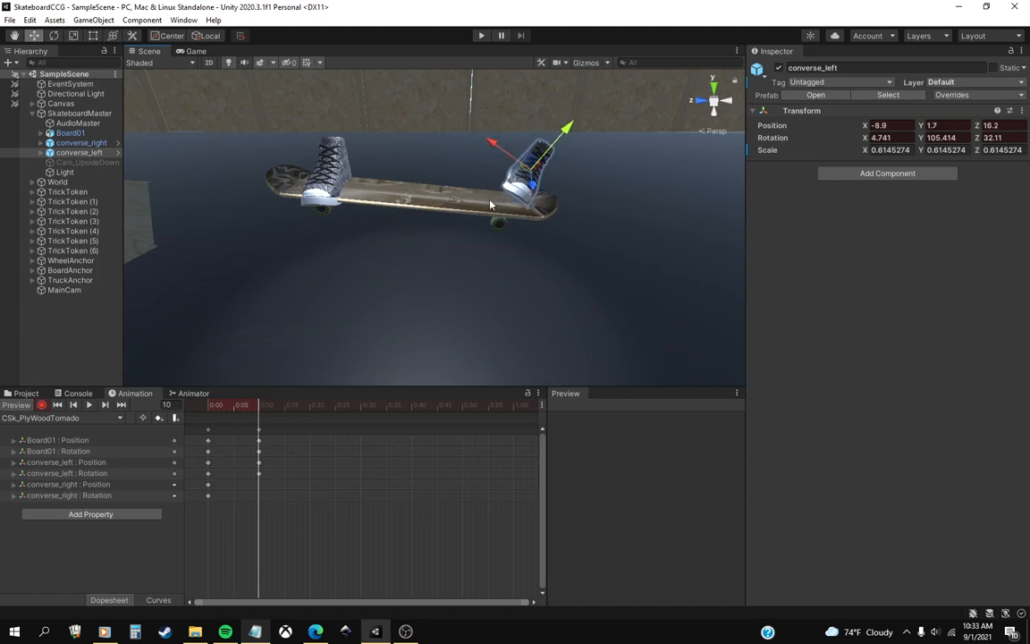
Raise converse_right off the board at frame 10 to about Y 3.03.
middle_click_drag(466, 215, 465, 219)
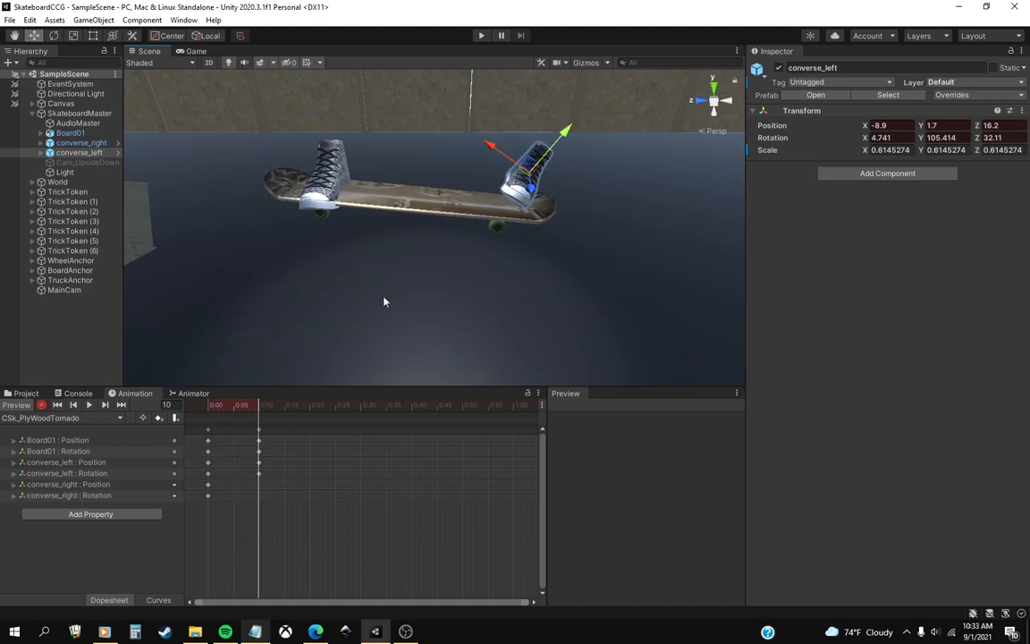
middle_click_drag(325, 182, 329, 213)
right_click_drag(358, 158, 357, 184)
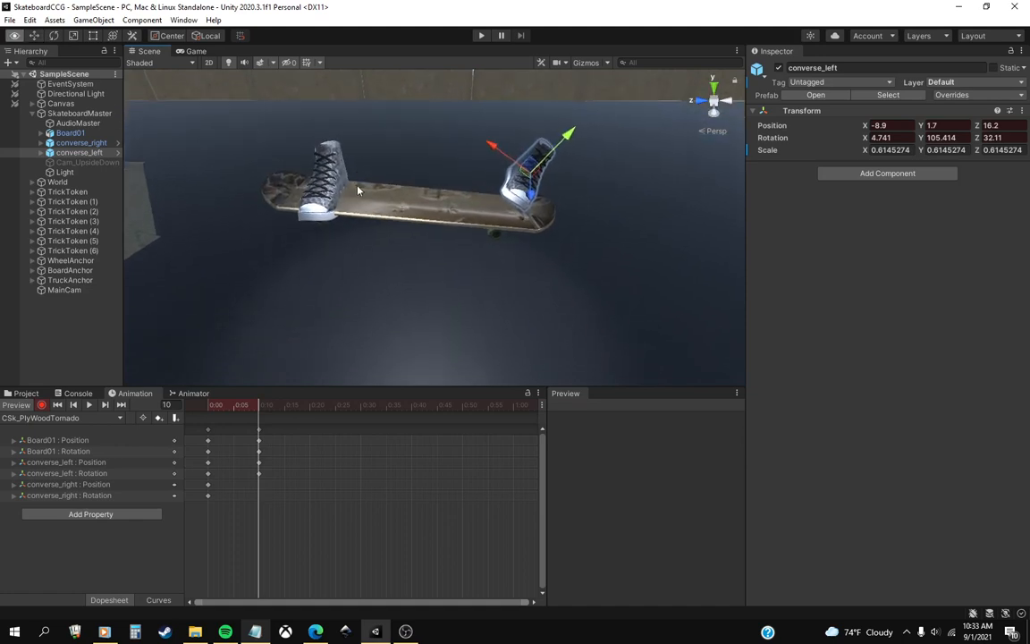
middle_click_drag(360, 165, 489, 300)
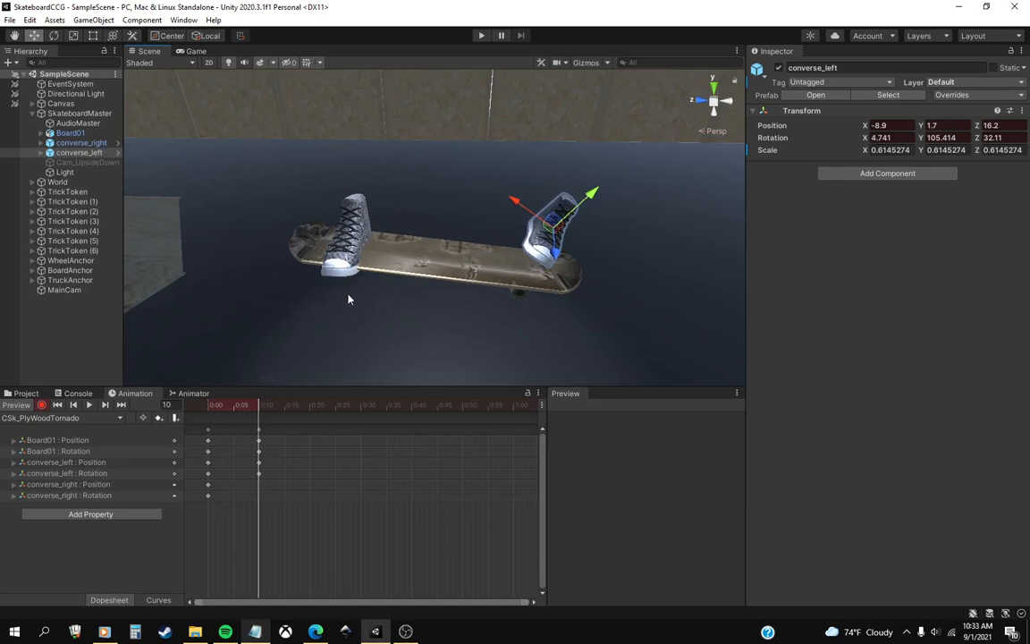
right_click_drag(353, 272, 367, 260)
middle_click_drag(367, 260, 366, 253)
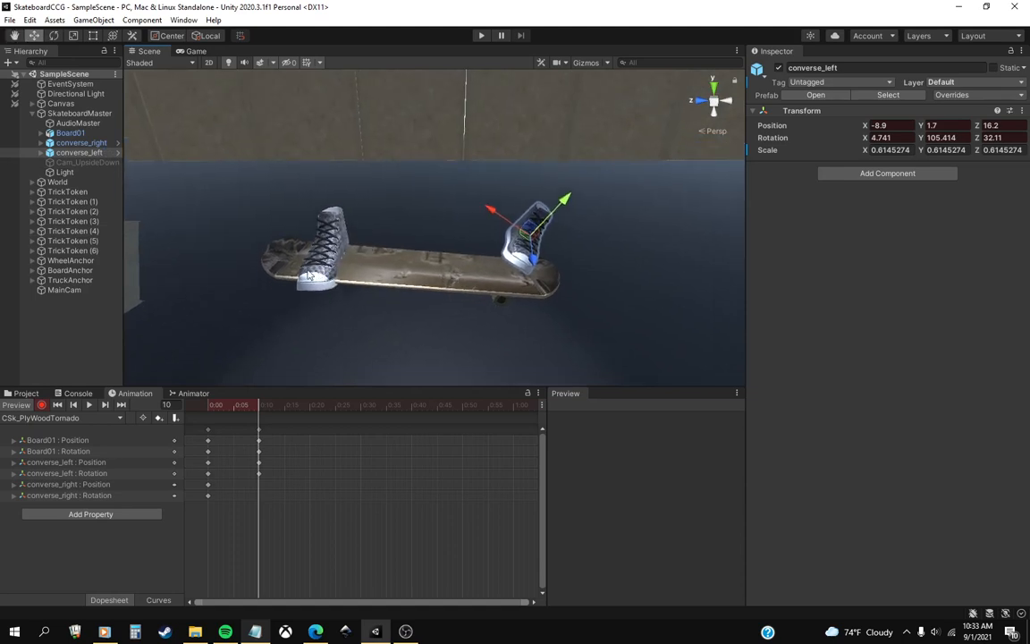
left_click(89, 144)
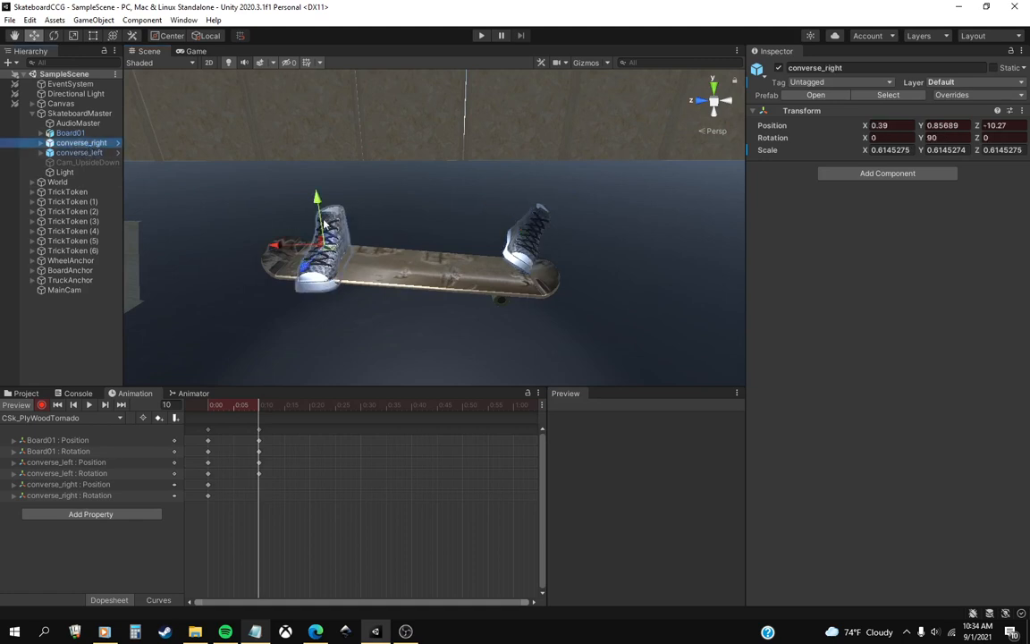
left_click_drag(322, 222, 317, 209)
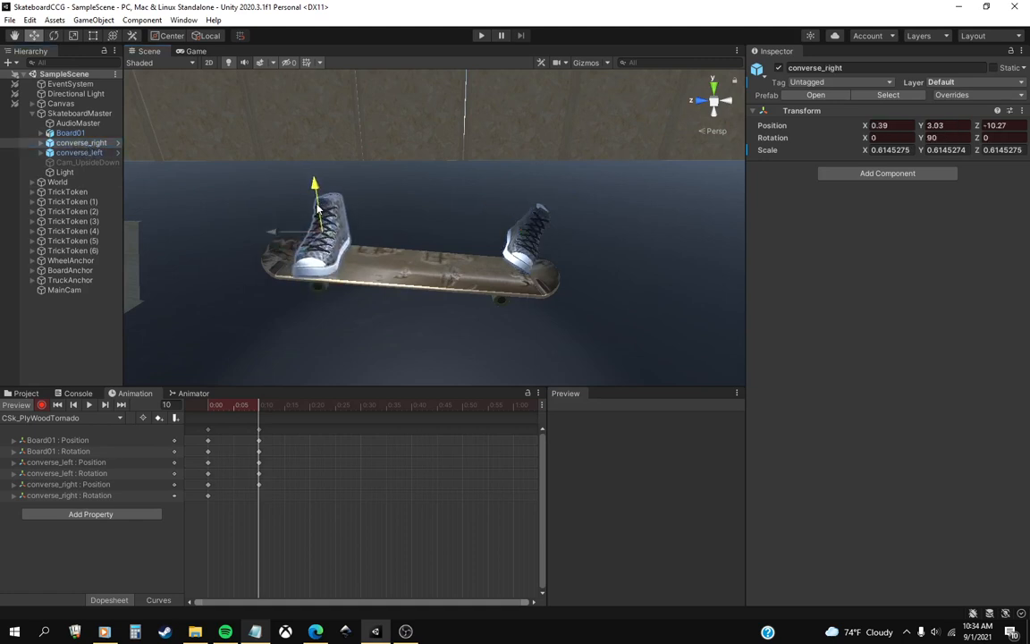
Tilt converse_right at frame 10 to about X -2.9 rotation and shift it to position X -2.9, Y 3.1, Z -10.3.
left_click(52, 35)
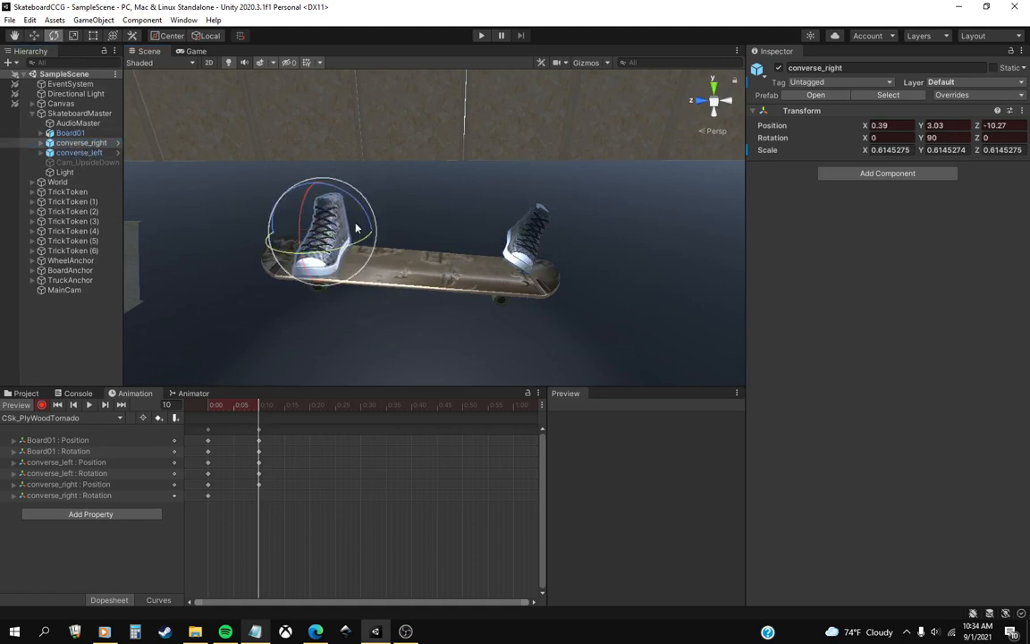
left_click_drag(304, 234, 329, 210)
left_click(33, 36)
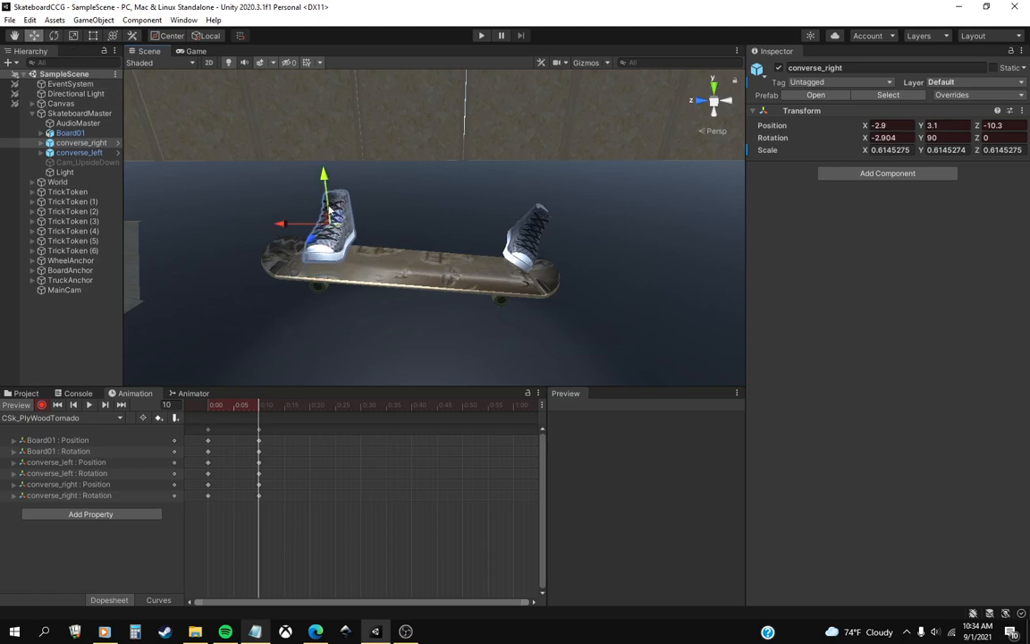
mouse_move(245, 414)
left_mouse_down()
mouse_move(206, 414)
mouse_move(259, 421)
left_mouse_up()
Slide Board01 at frame 10 to about Y 0.7, Z -7.4 and tilt it further to about X 111.5 rotation.
middle_click_drag(413, 301, 519, 262)
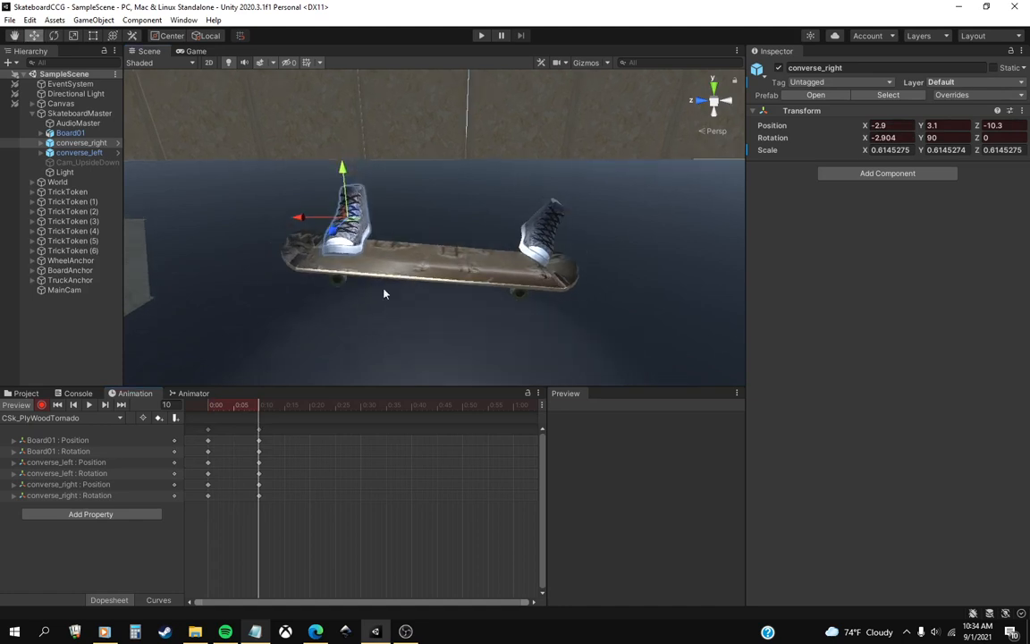
left_click(69, 132)
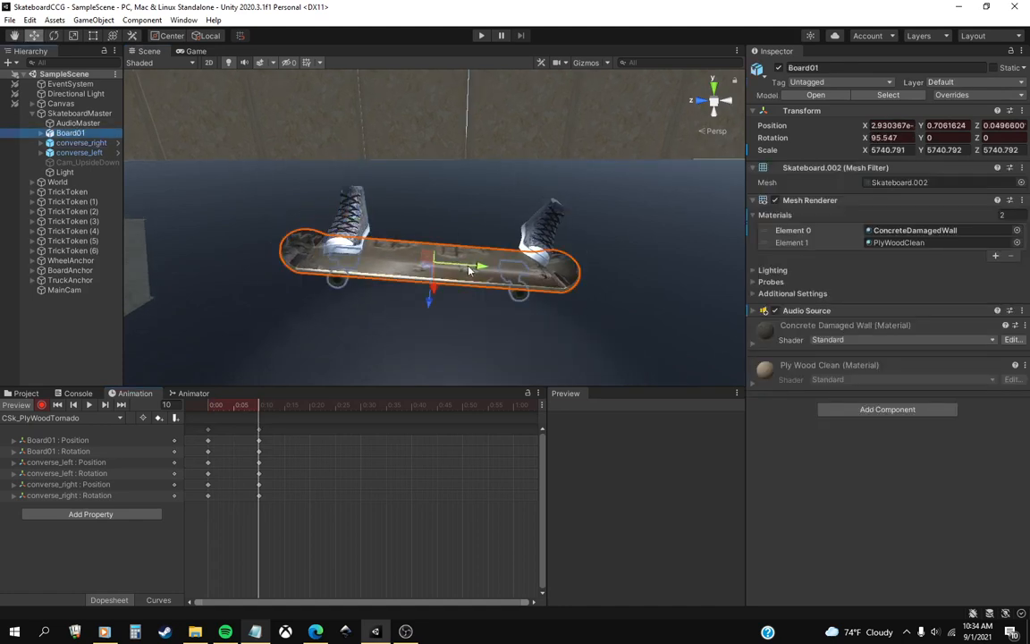
left_click_drag(479, 268, 439, 265)
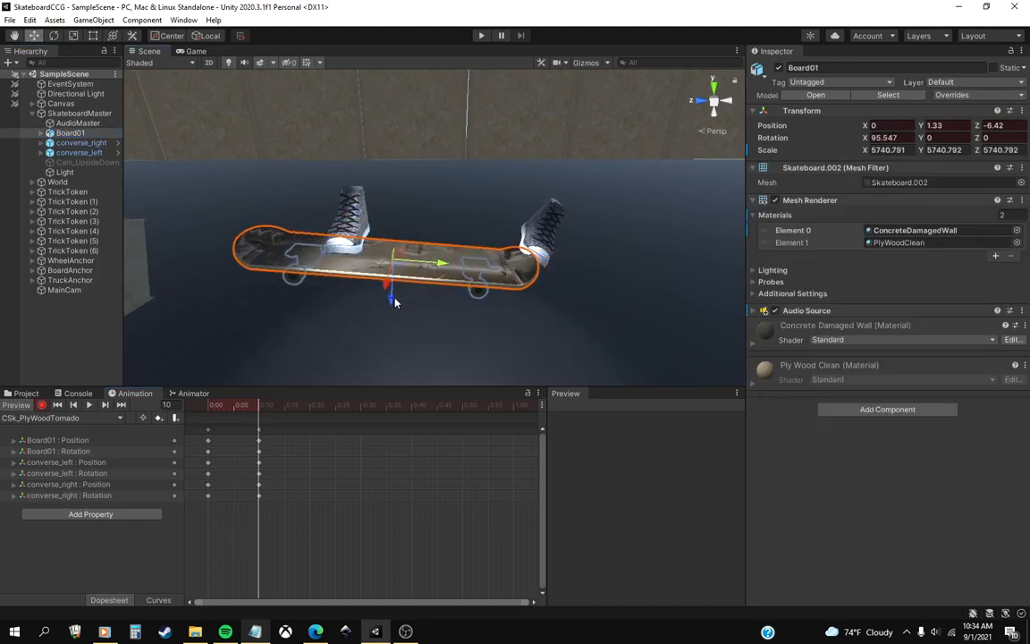
left_click_drag(393, 299, 392, 304)
left_click_drag(440, 271, 433, 272)
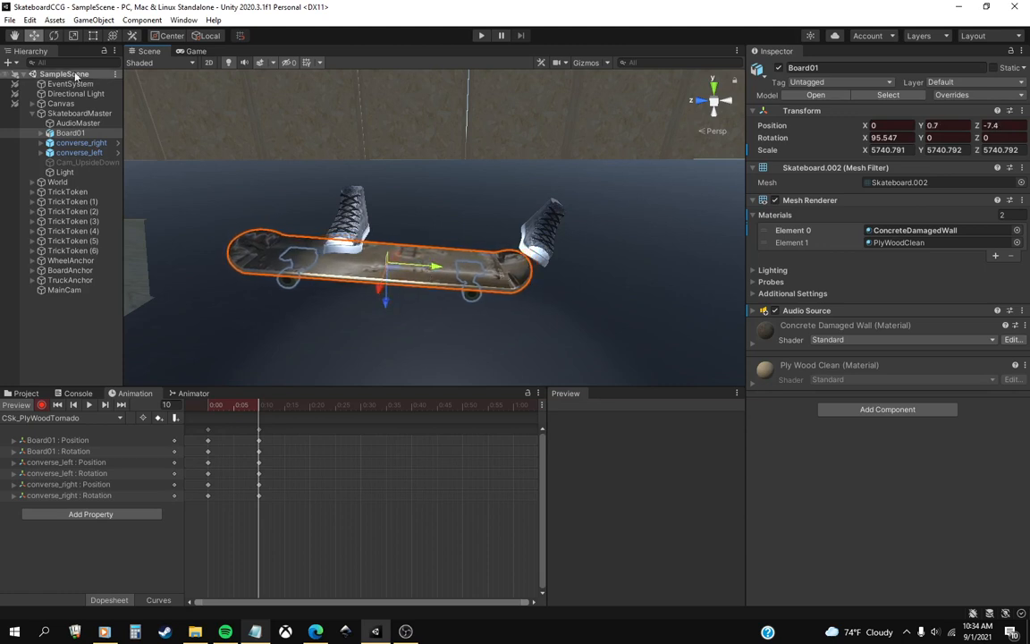
key("e")
left_click_drag(394, 222, 421, 240)
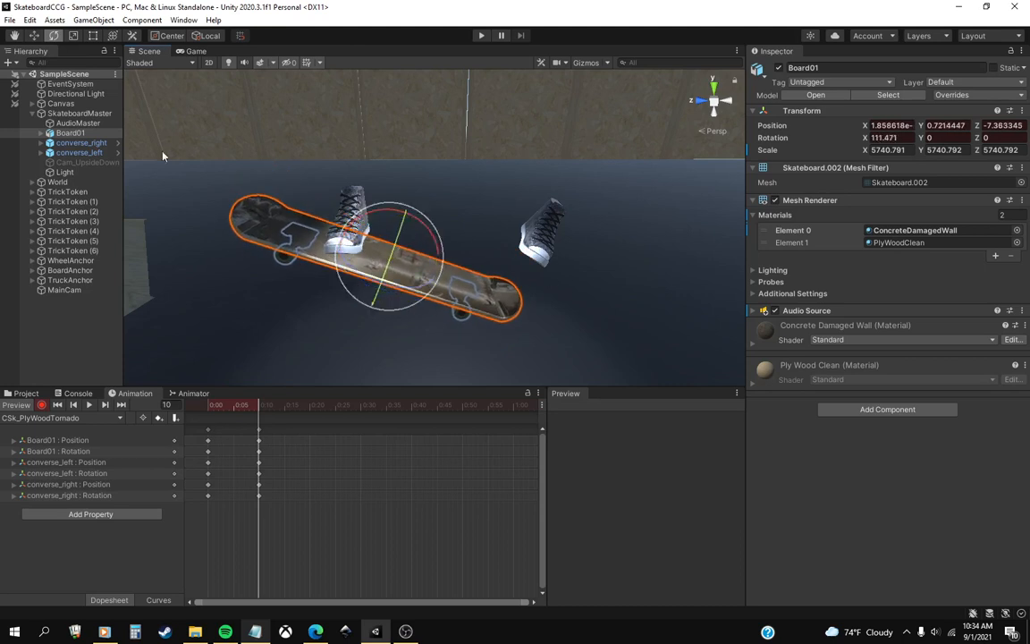
Rotate converse_left to about X 4.5, Y 105.3, Z 27.8 and move it onto the board's lowered end at X -7.4, Y -3.7, Z 7.8.
left_click(77, 152)
left_click_drag(572, 235, 547, 224)
key("w")
left_click(542, 269)
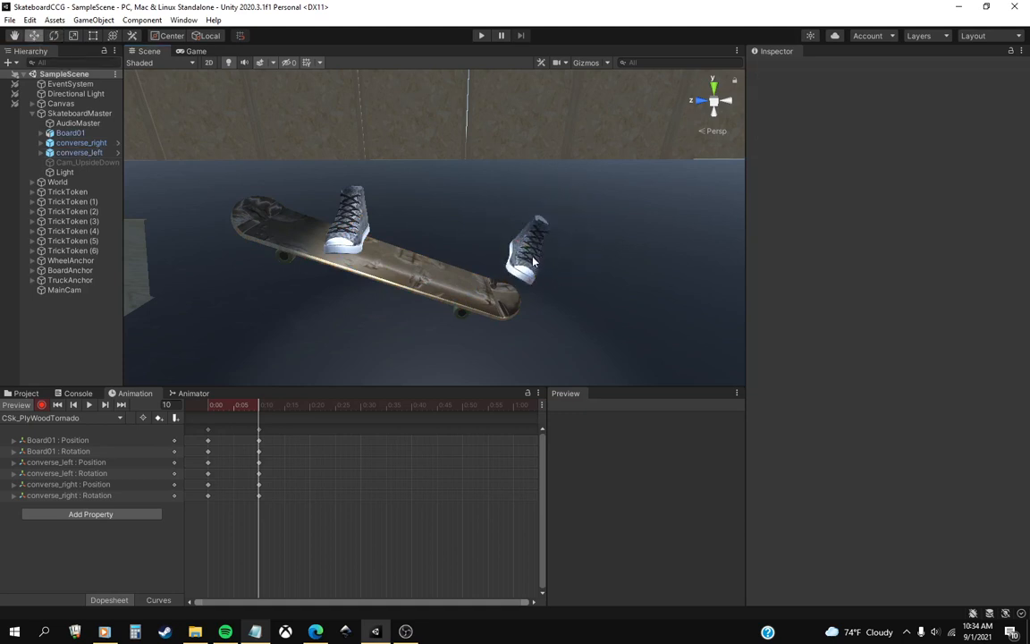
left_click(80, 153)
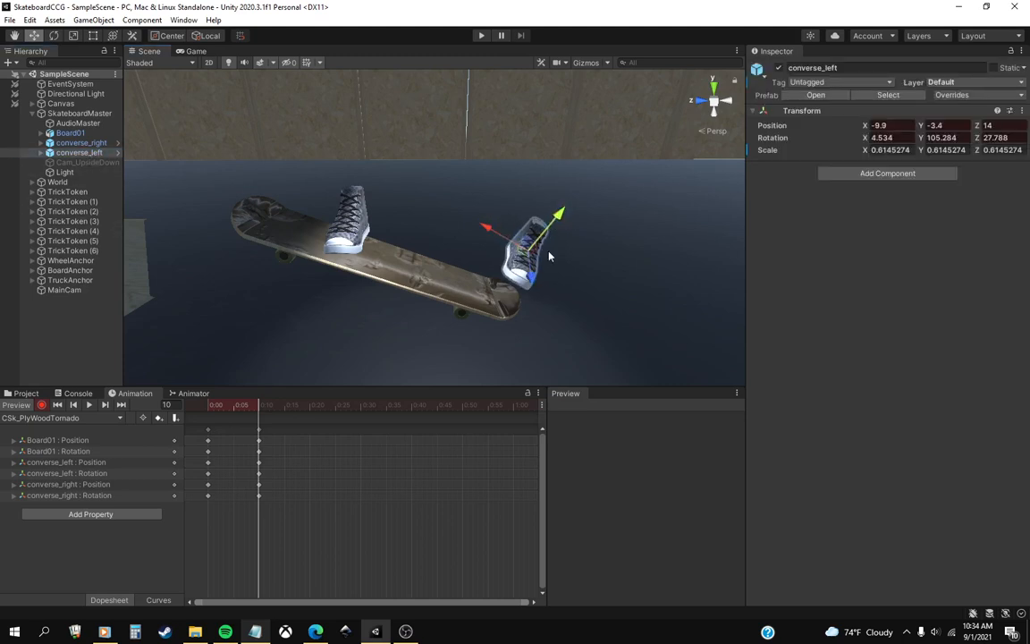
mouse_move(493, 226)
left_mouse_down()
mouse_move(489, 243)
mouse_move(482, 236)
left_mouse_up()
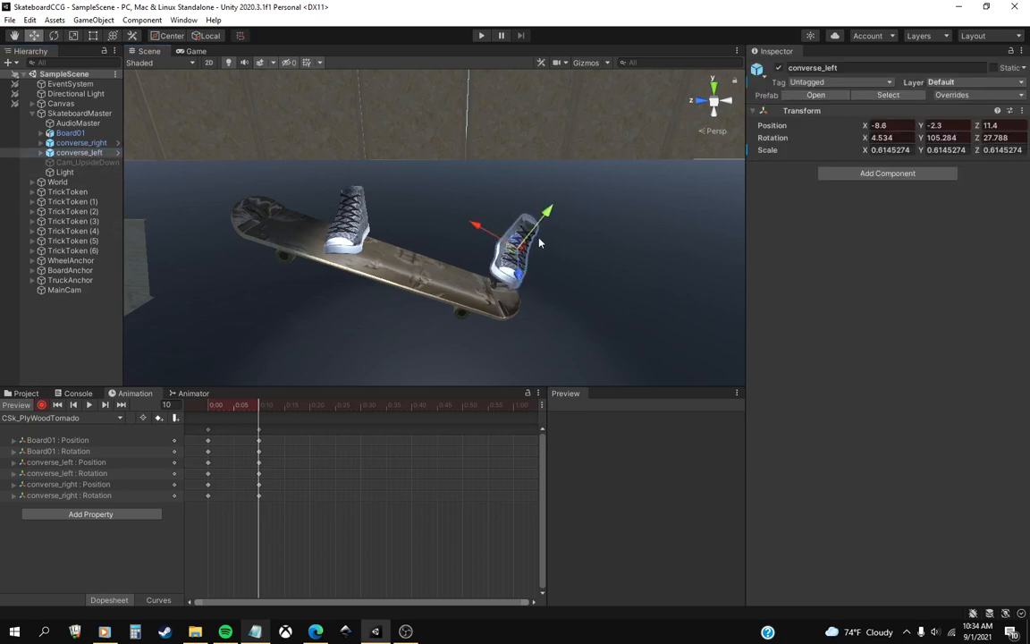
left_click_drag(543, 222, 498, 273)
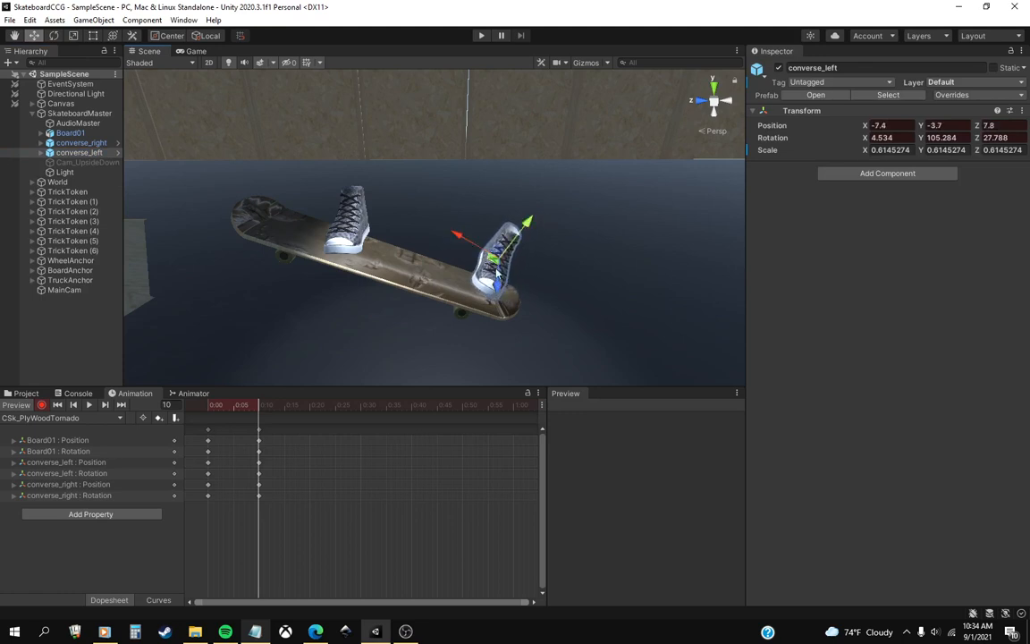
left_click(104, 632)
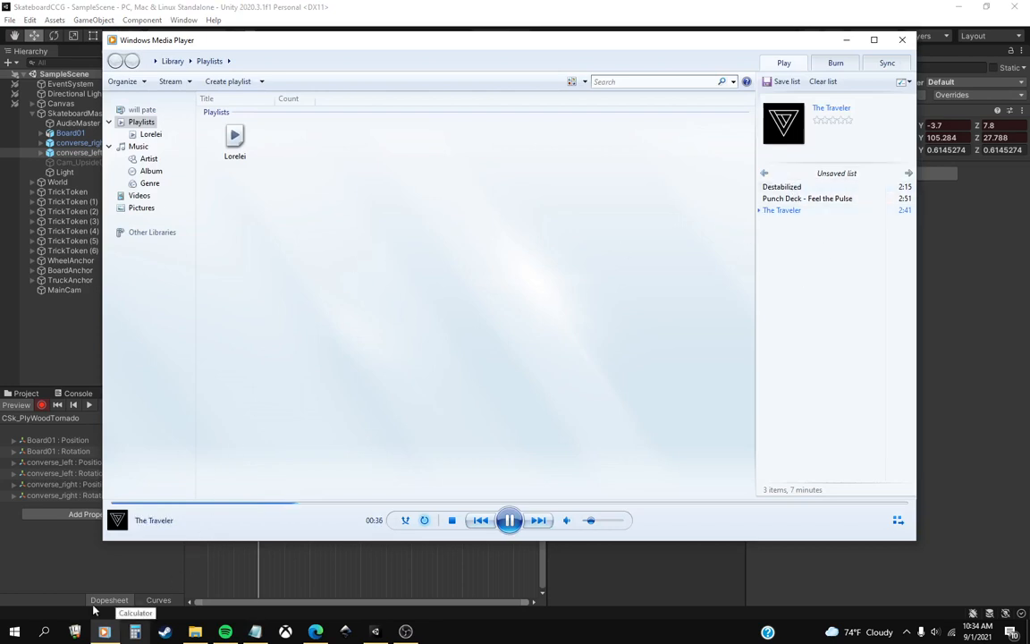
left_click(104, 631)
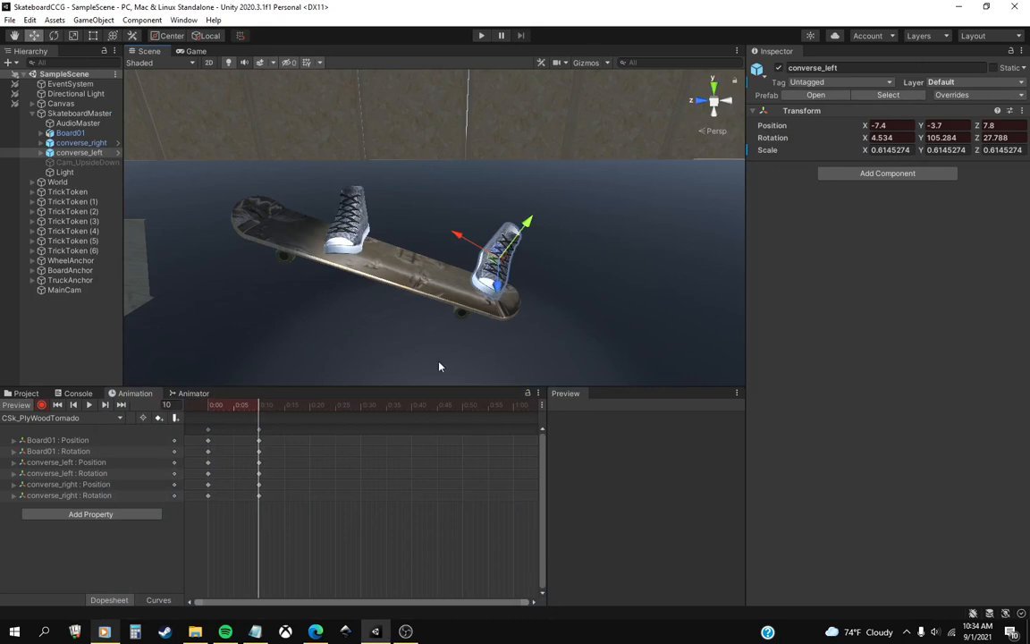
left_click(105, 631)
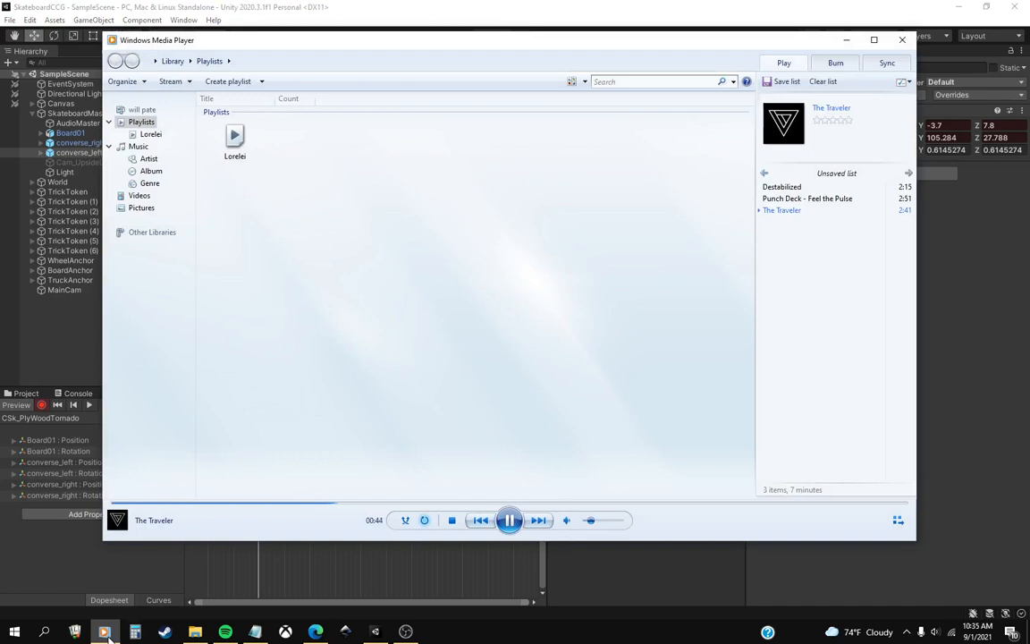
left_click(105, 631)
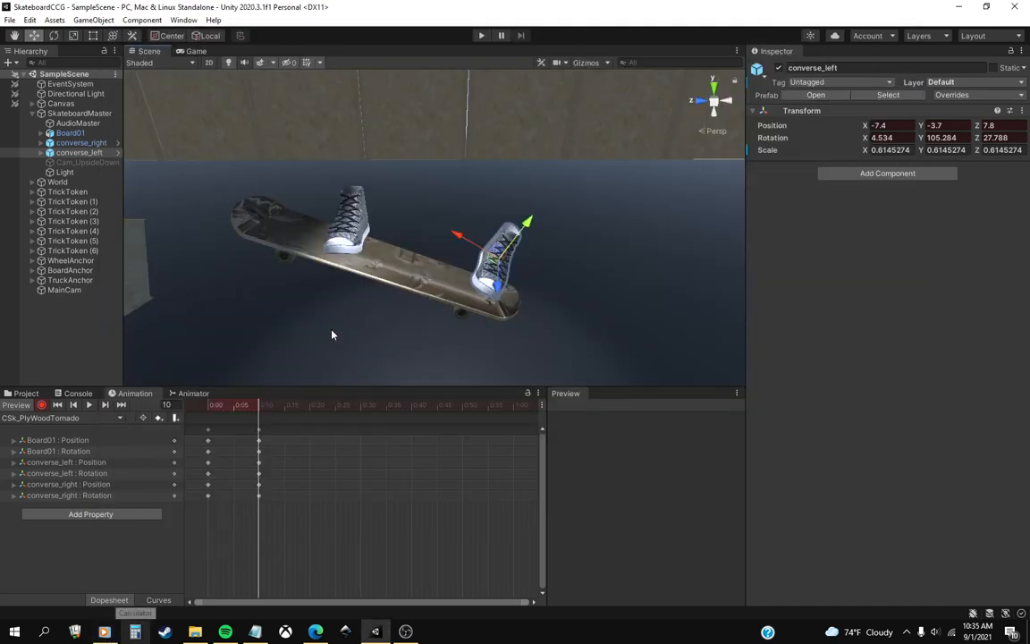
Shift converse_left at frame 10 to about X -5.6, Y -3.8, Z 7.3.
middle_click_drag(508, 315, 481, 266)
scroll(512, 296, "down", 3)
scroll(488, 317, "up", 3)
left_click_drag(481, 266, 481, 274)
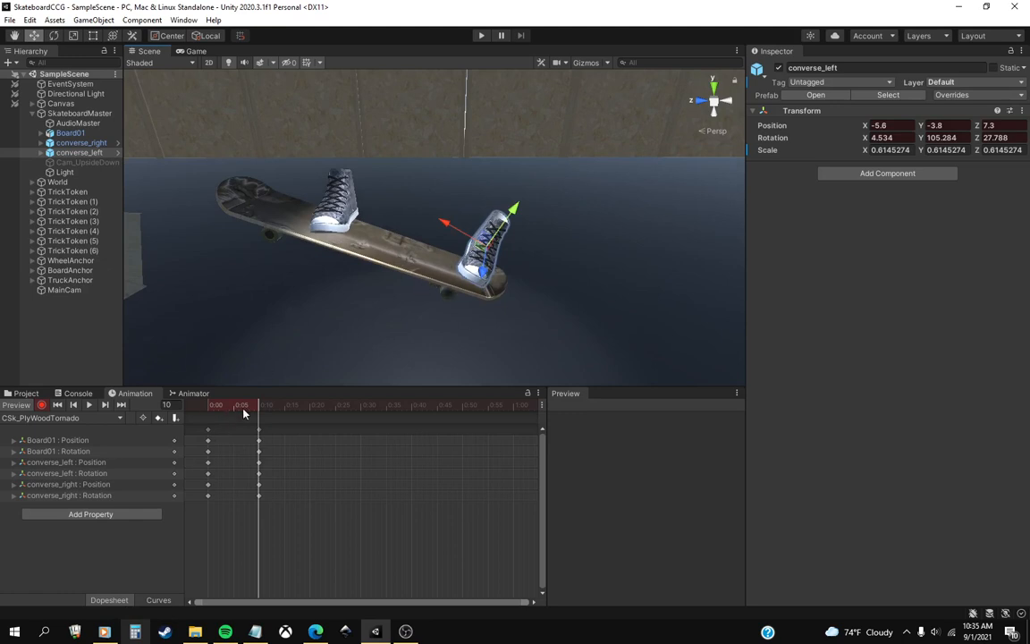
Undo the recent frame 10 moves and rotations of converse_left, back to the Board01 edits.
key("ctrl+z")
key("ctrl+z")
key("ctrl+z")
key("ctrl+z")
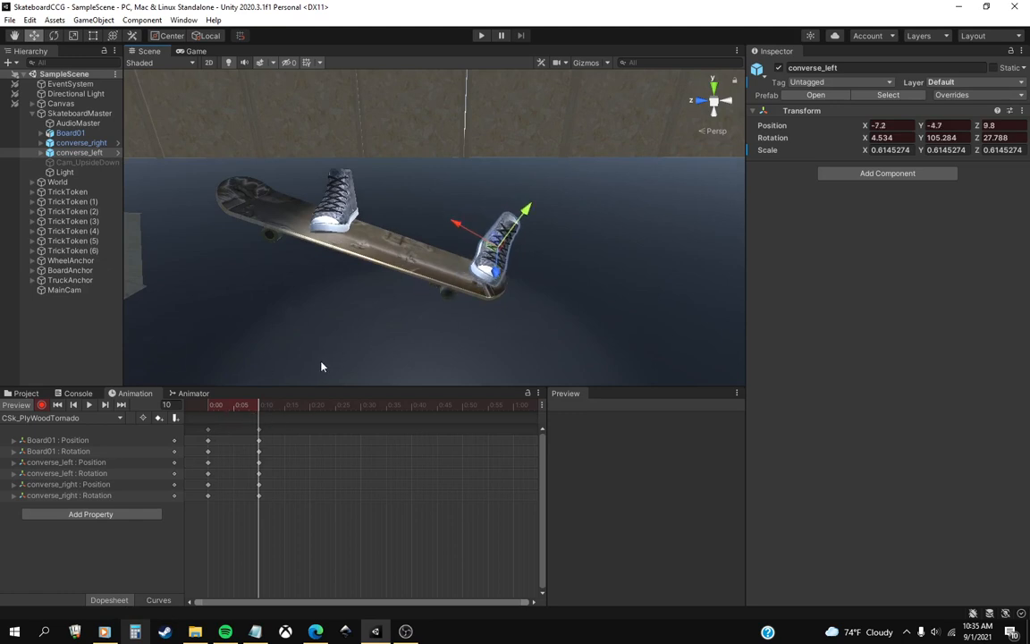
key("ctrl+z")
key("ctrl+z")
key("ctrl+z")
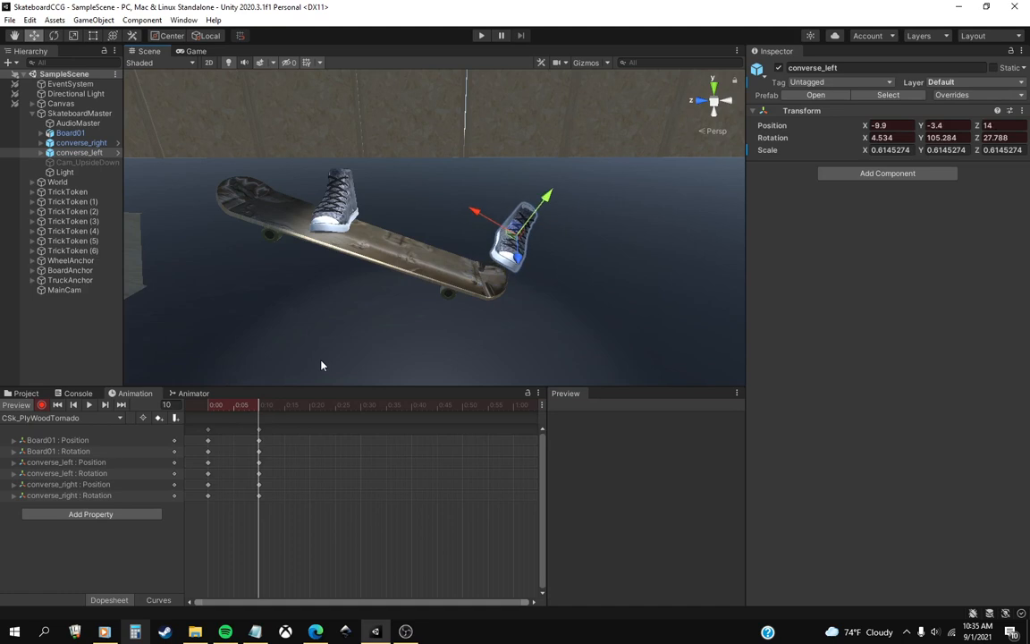
key("ctrl+z")
key("ctrl+z")
key("ctrl+z")
key("ctrl+z")
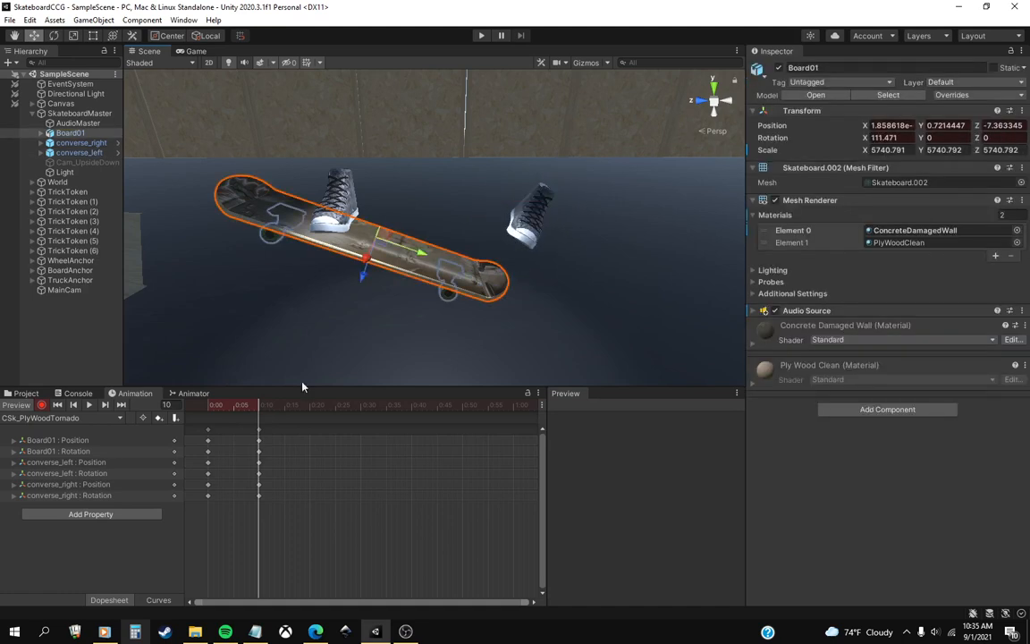
Undo the recent slide and tilt of Board01 at frame 10.
key("ctrl+z")
key("ctrl+z")
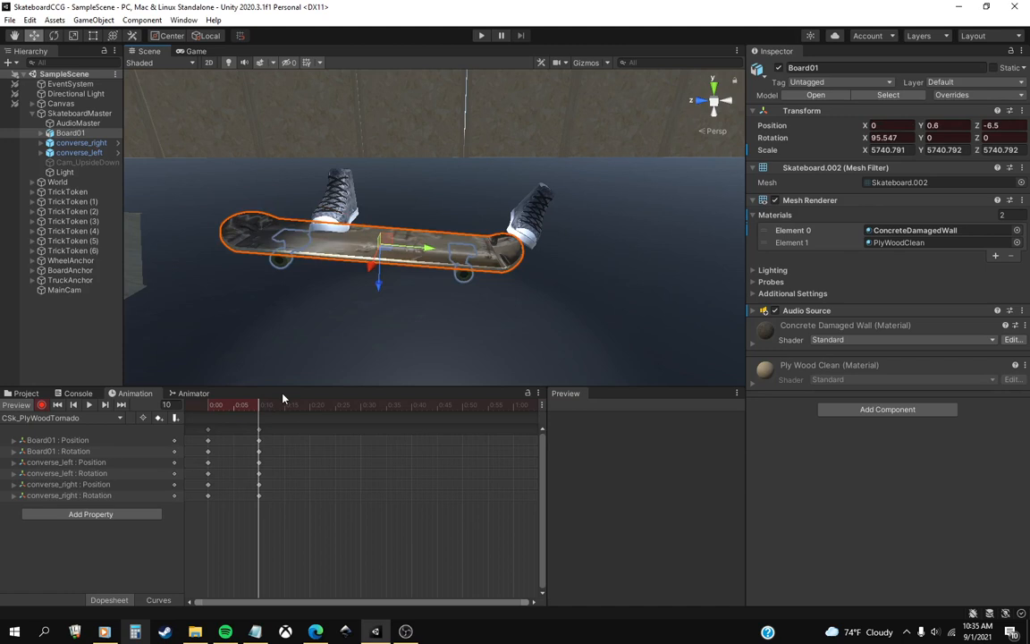
key("ctrl+z")
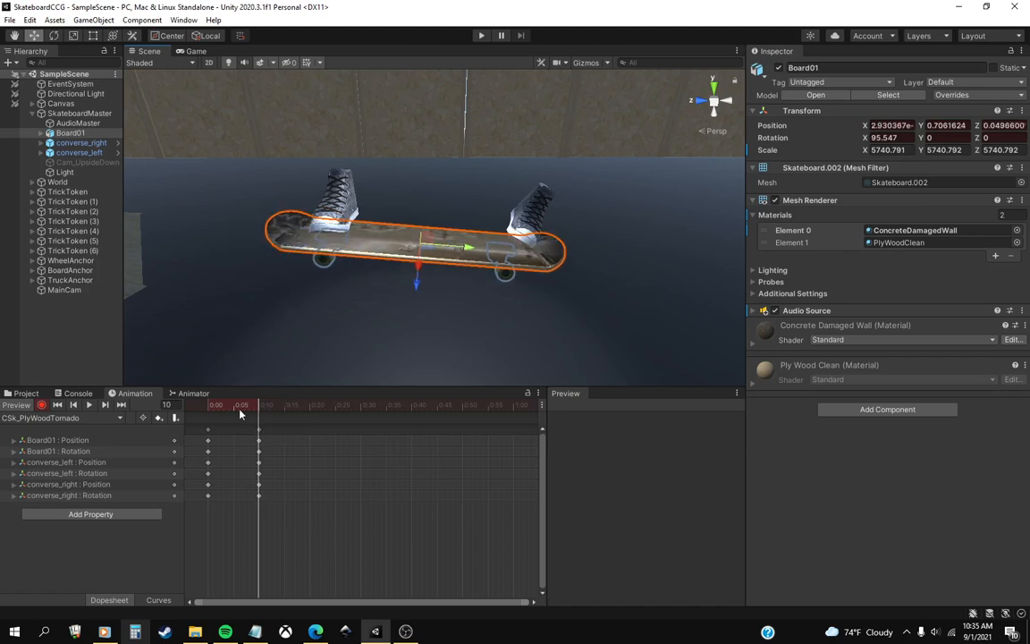
Step through the undo history of converse_right at frame 10 and restore its position to X -2.9, Y 3.1, Z -10.3.
key("ctrl+z")
key("ctrl+z")
key("ctrl+z")
key("ctrl+z")
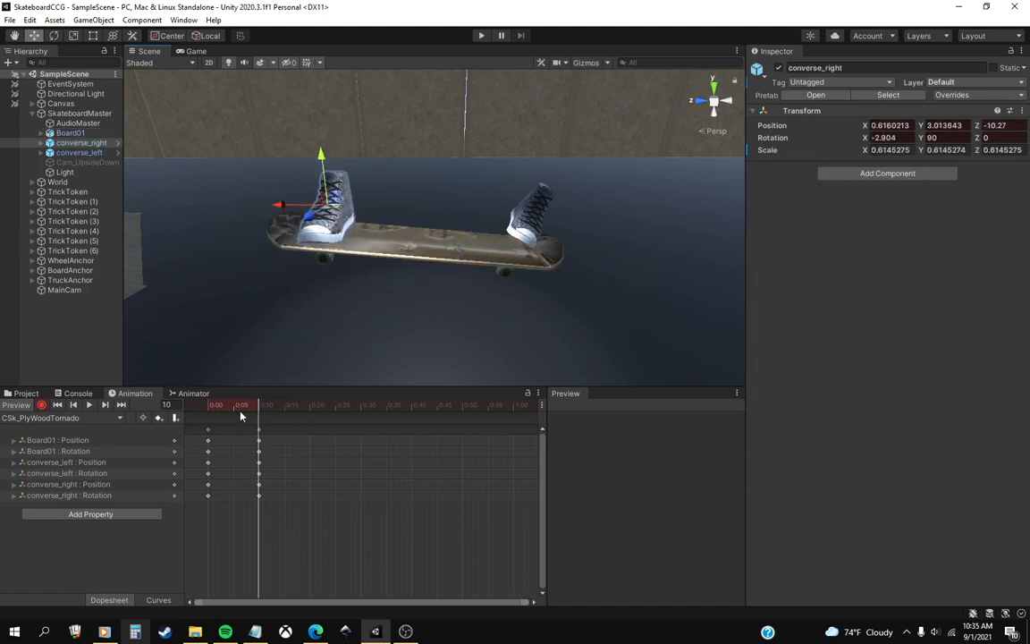
left_click(253, 411)
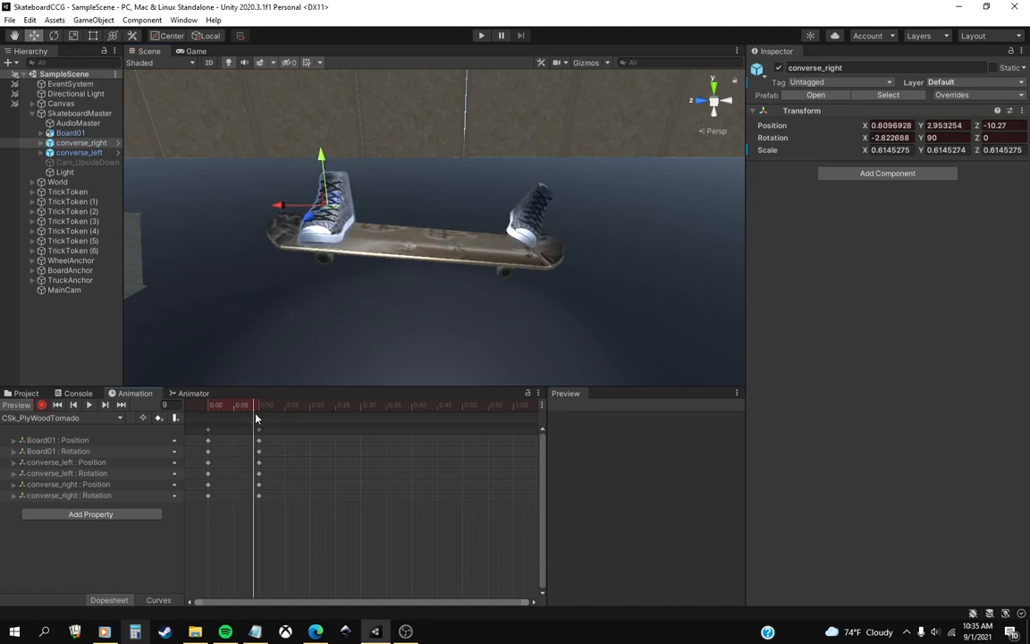
left_click(259, 411)
key("ctrl+z")
key("ctrl+z")
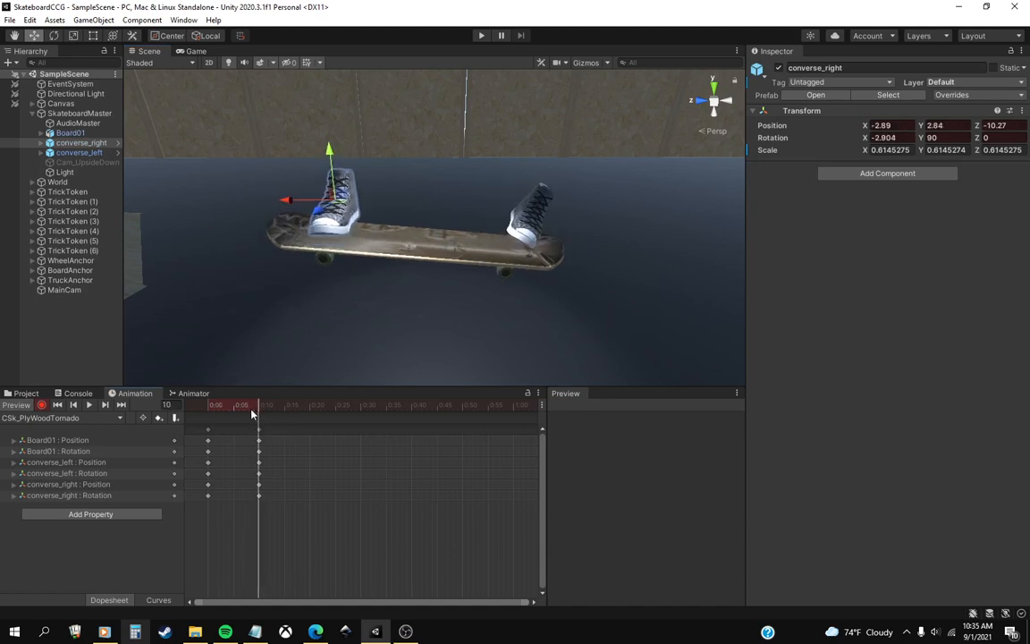
mouse_move(252, 413)
left_mouse_down()
mouse_move(230, 413)
mouse_move(260, 414)
left_mouse_up()
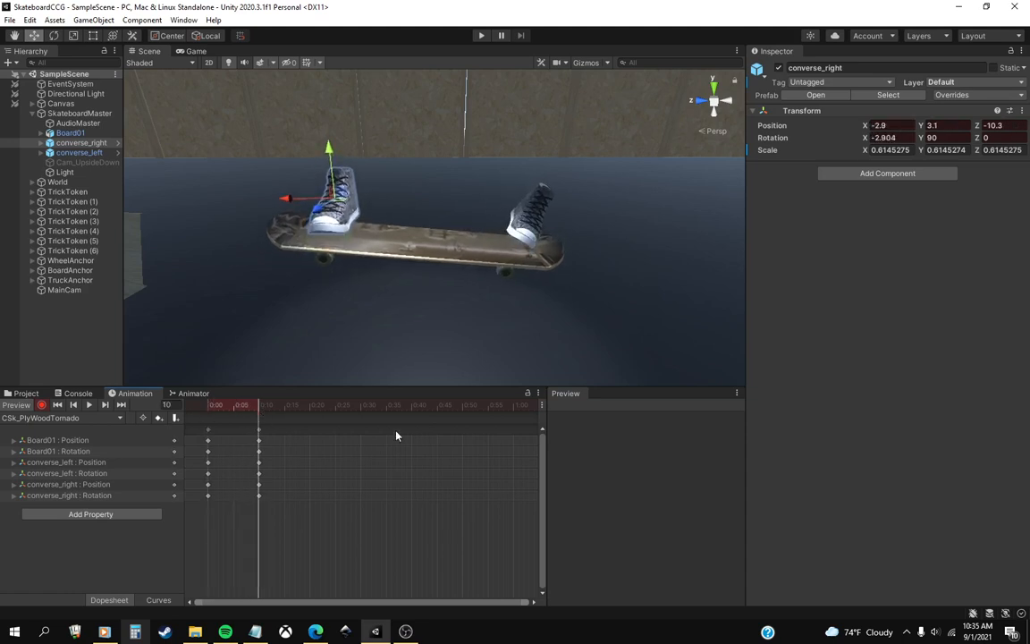
At frame 20, tilt Board01 to about X 103.4 rotation and slide it to about Y 0.6, Z -3.5.
left_click(310, 413)
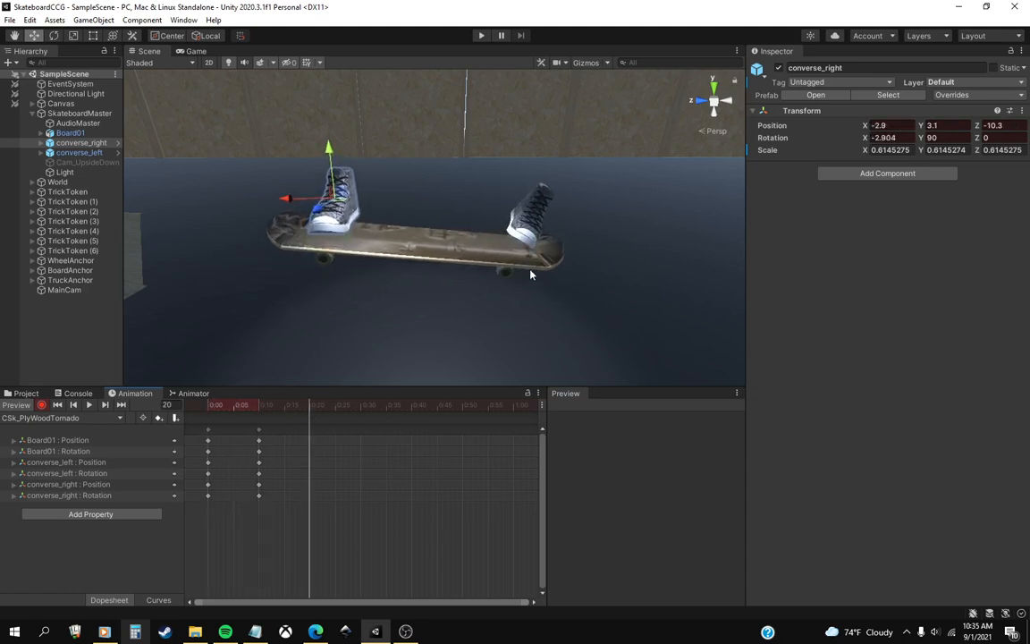
left_click(70, 133)
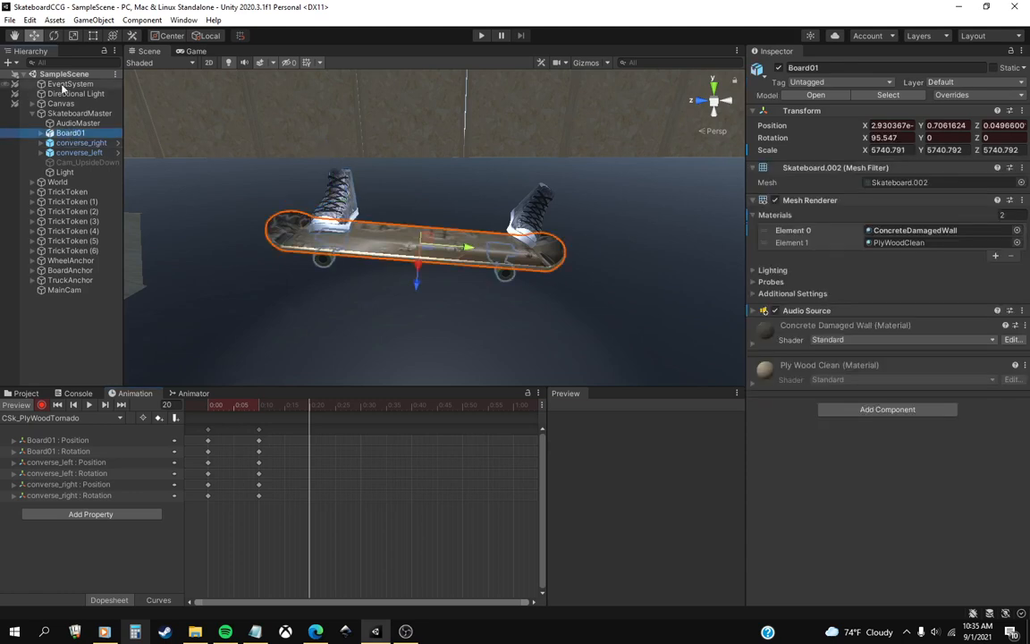
key("e")
left_click_drag(437, 206, 451, 219)
key("w")
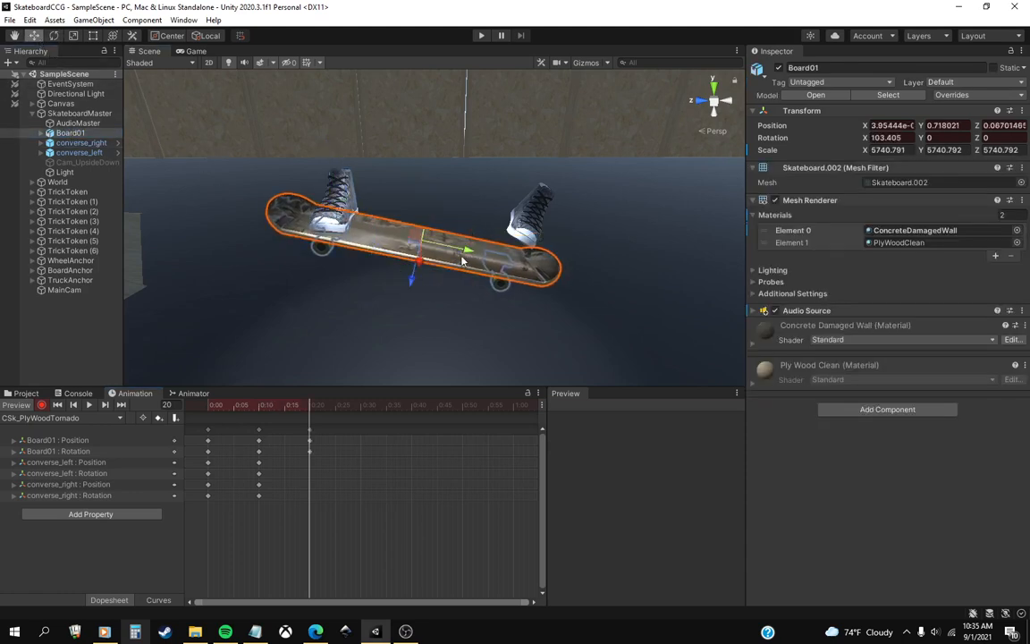
left_click_drag(462, 261, 398, 287)
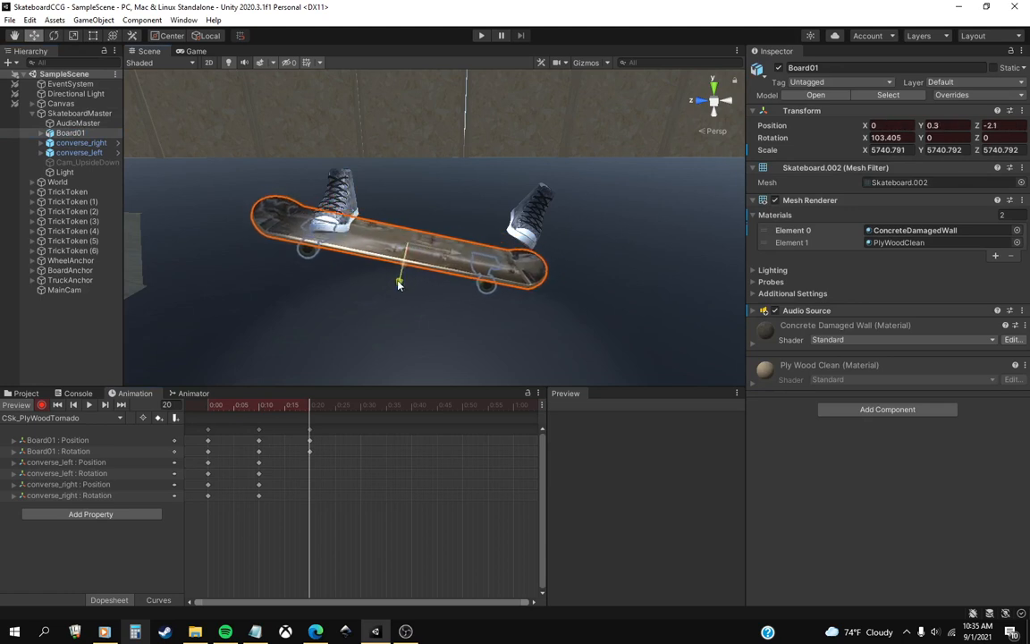
left_click_drag(455, 257, 445, 255)
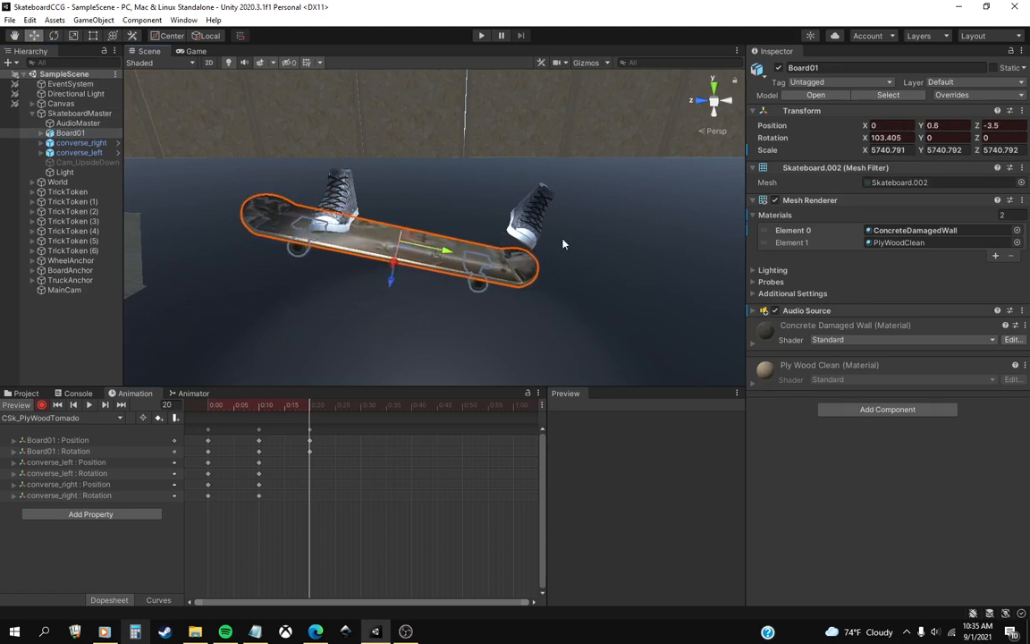
Leave the converse_left prefab, reopen the CSk_PlyWoodTornado clip and resume recording at frame 20.
left_click(119, 152)
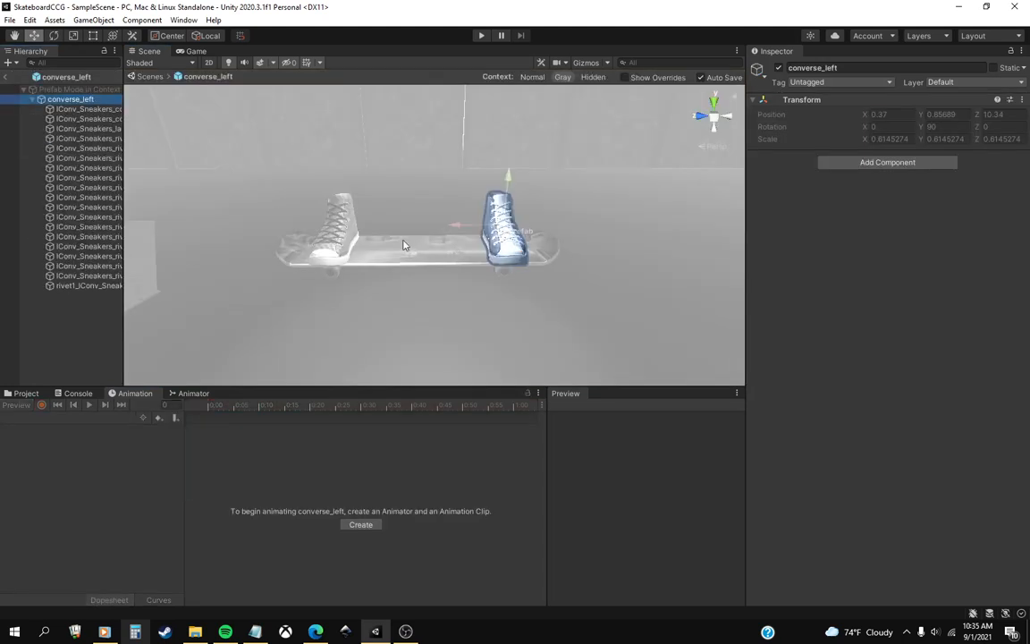
left_click(7, 79)
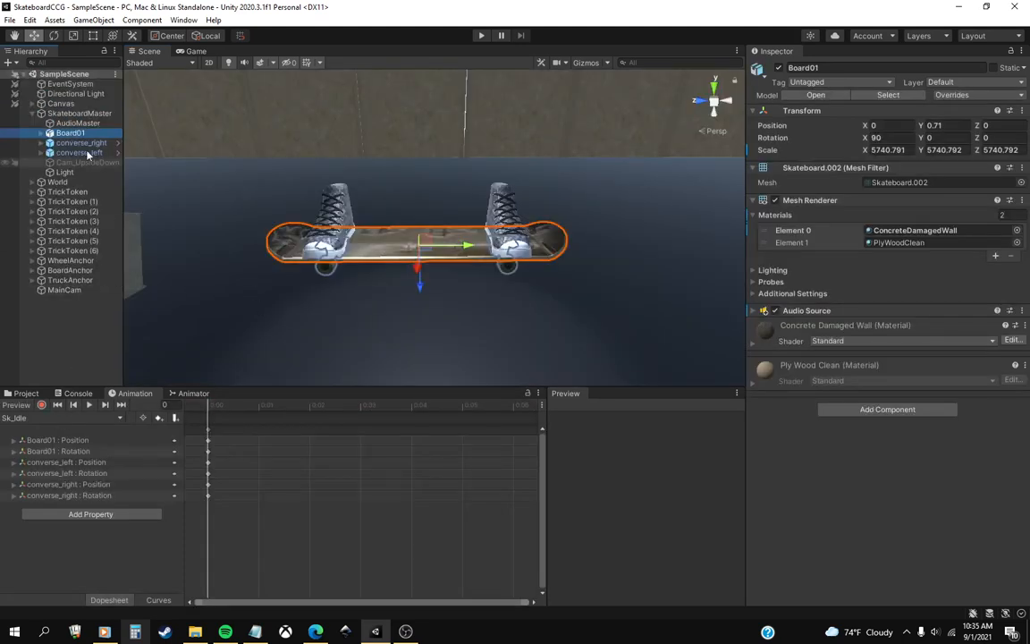
left_click(78, 418)
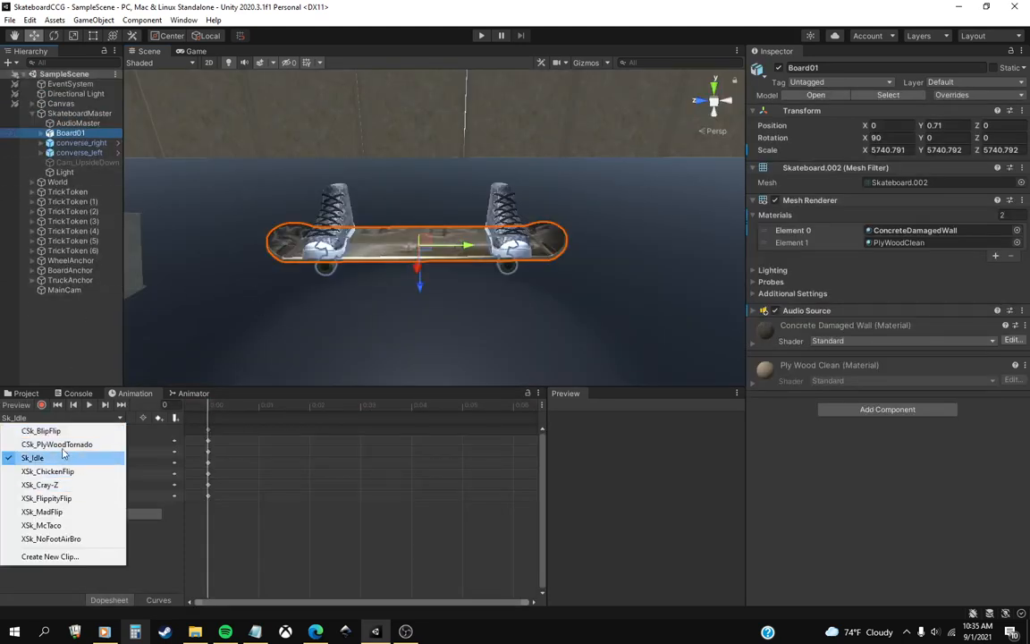
left_click(56, 445)
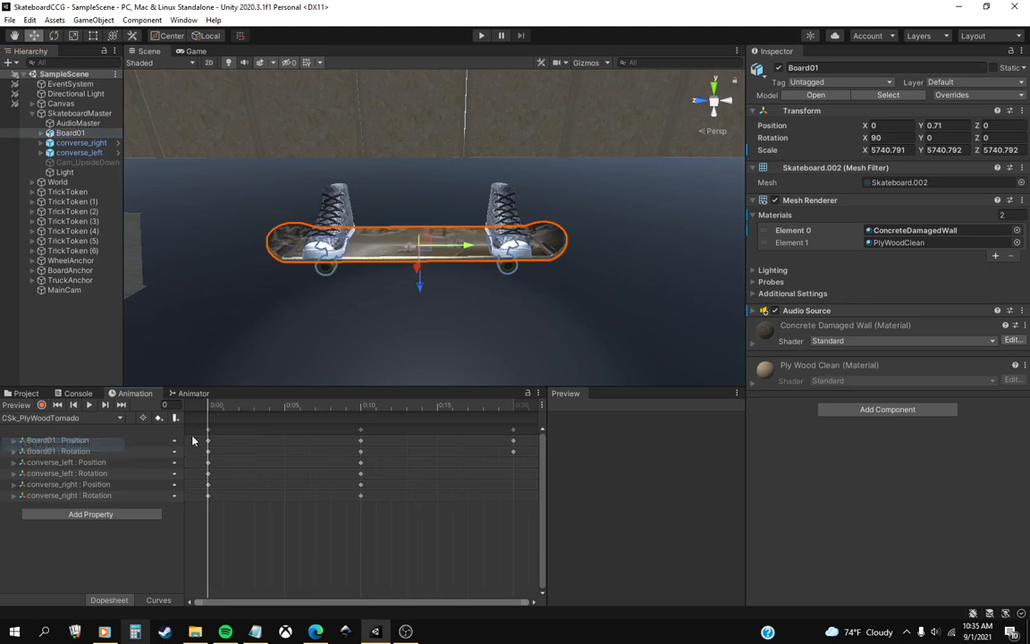
left_click(41, 406)
left_click(511, 409)
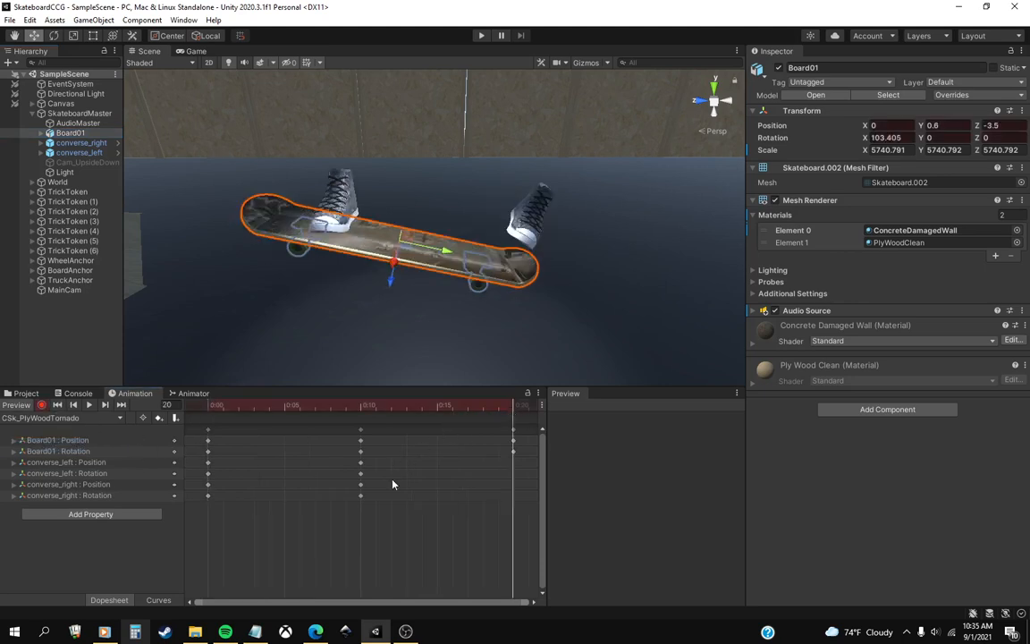
scroll(392, 484, "down", 5)
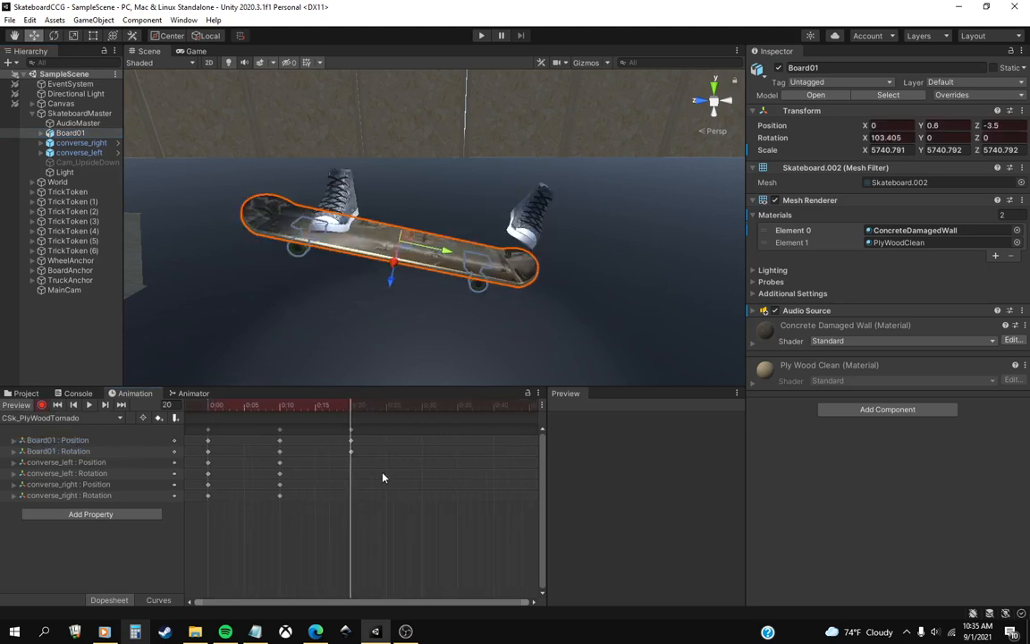
At frame 20, rotate converse_left to about X -4.5, Y 99.8, Z 35.5 and place it on the board's lowered end at X -6.5, Y -1.7, Z 11.3.
left_click(117, 153)
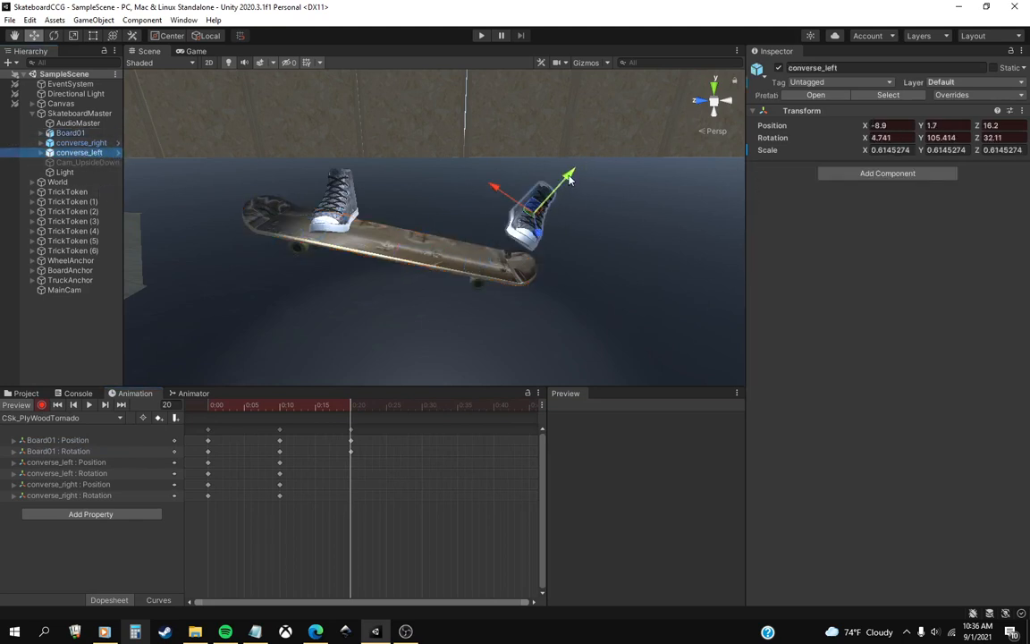
left_click_drag(569, 180, 515, 255)
mouse_move(519, 259)
left_mouse_down()
mouse_move(513, 238)
mouse_move(526, 241)
mouse_move(530, 214)
mouse_move(515, 222)
mouse_move(486, 207)
mouse_move(501, 210)
mouse_move(529, 255)
left_mouse_up()
left_click(55, 35)
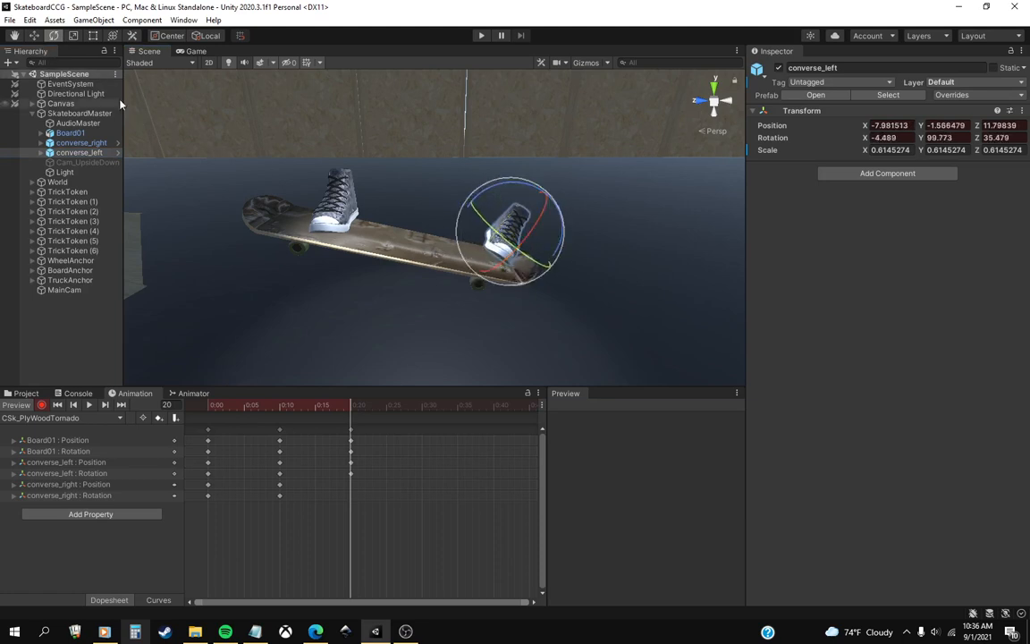
left_click(34, 35)
left_click_drag(515, 247, 517, 252)
left_click_drag(534, 211, 534, 215)
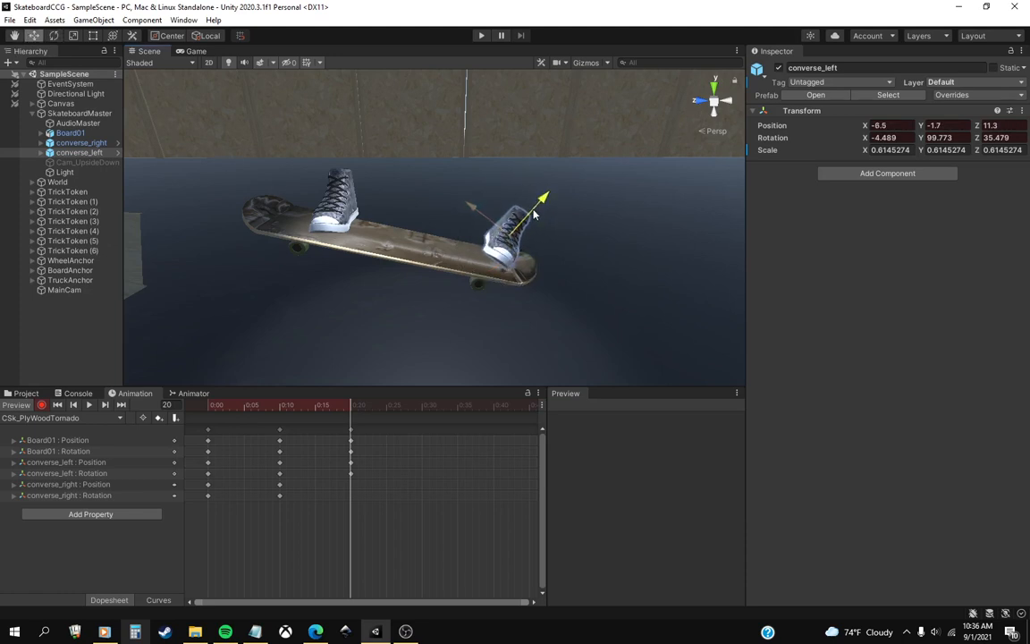
At frame 20, rotate converse_right to about X -25.5, Y 98.9, Z -3.9 and lift it to X -4.9, Y 4.9, Z -9.8.
middle_click_drag(491, 241, 488, 249)
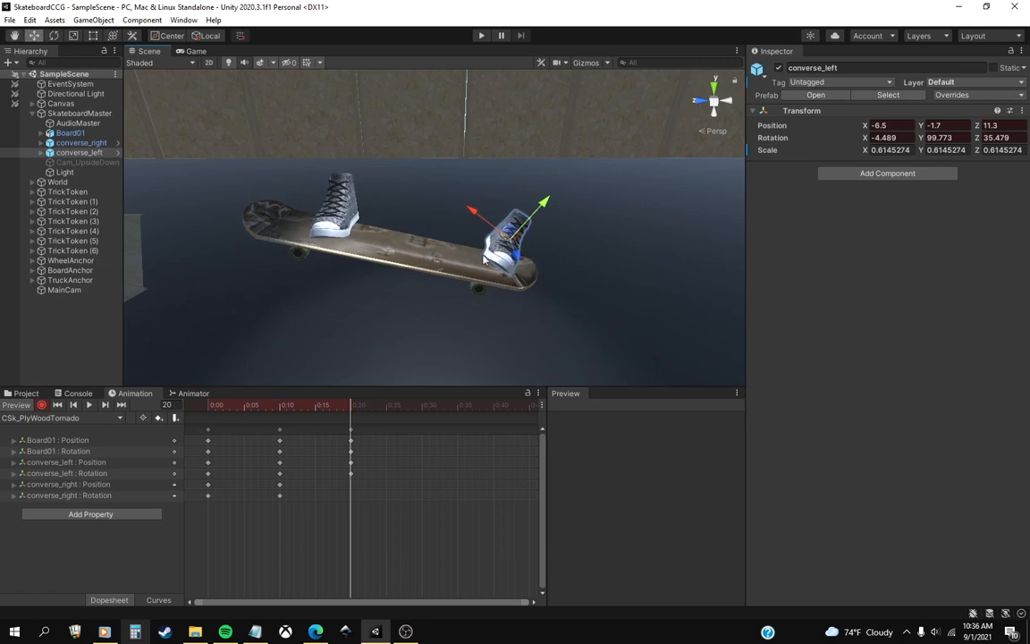
left_click(338, 238)
key("e")
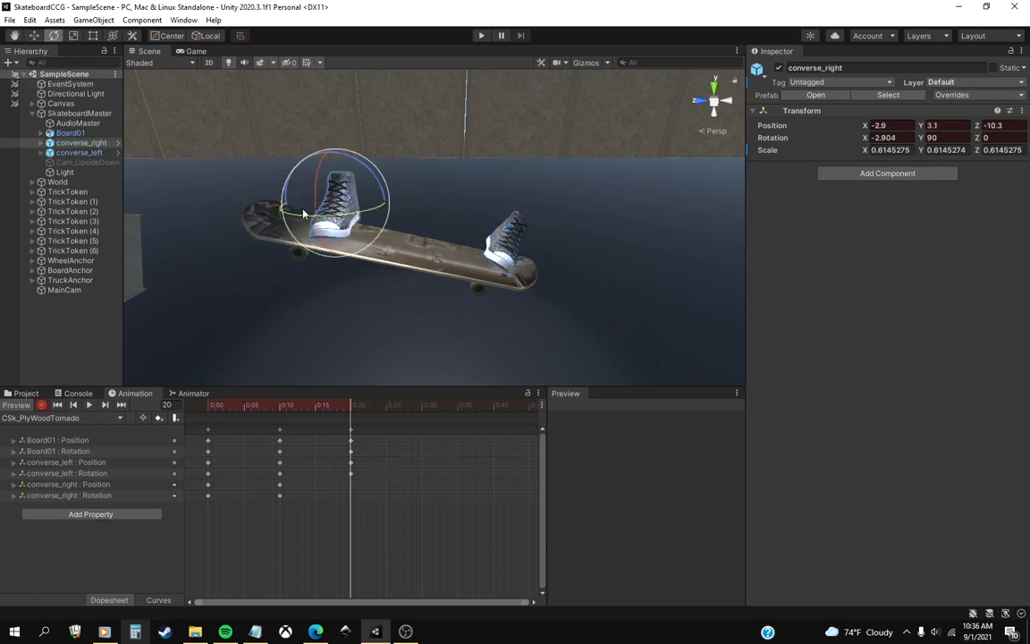
left_click_drag(282, 181, 335, 195)
key("w")
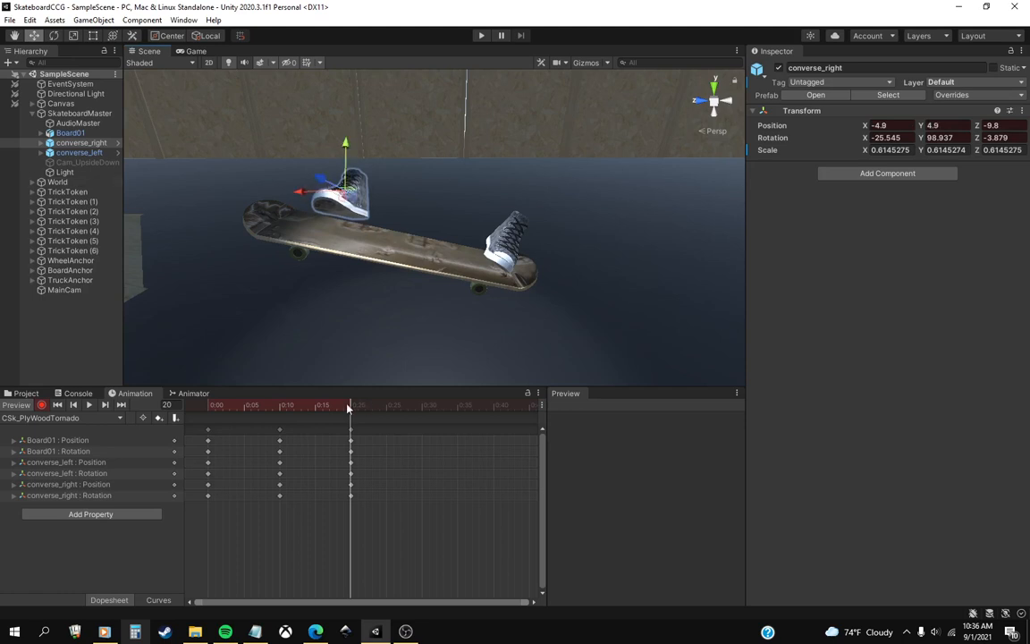
At frame 30, rotate converse_right to about X 7.1, Y 96.8, Z -3.5 and move it to X -13.9, Y -0.8, Z -8.3.
left_click_drag(349, 408, 420, 419)
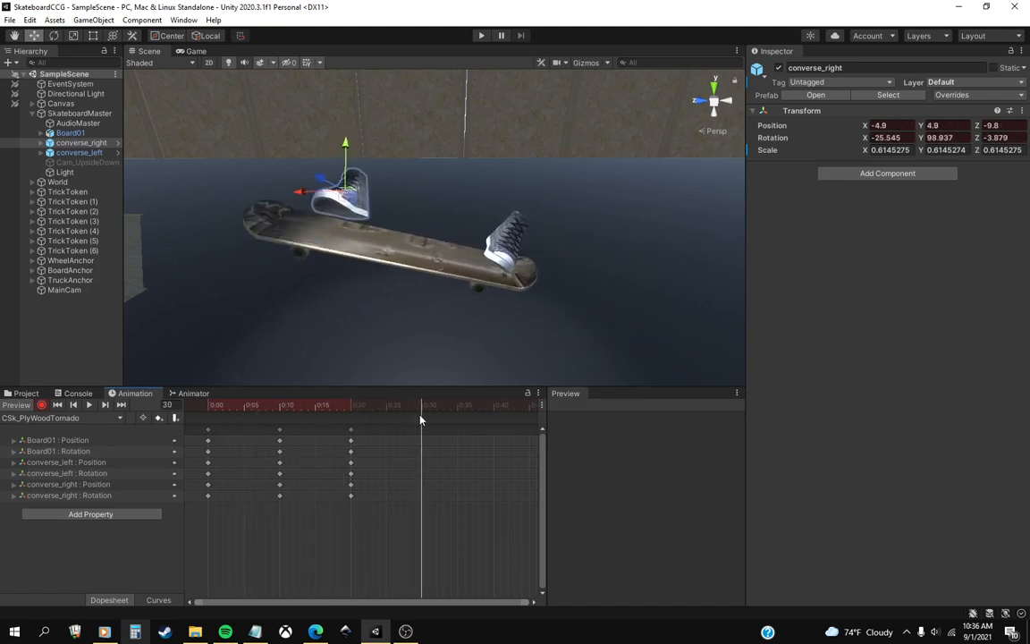
scroll(429, 275, "down", 4)
middle_click_drag(427, 273, 430, 289)
scroll(430, 290, "up", 9)
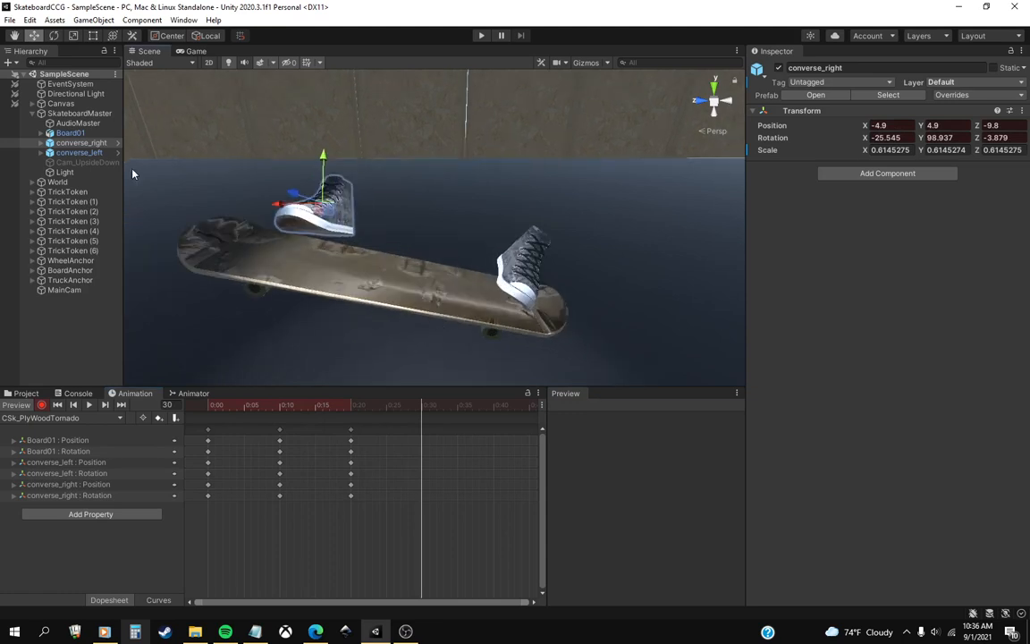
left_click(70, 132)
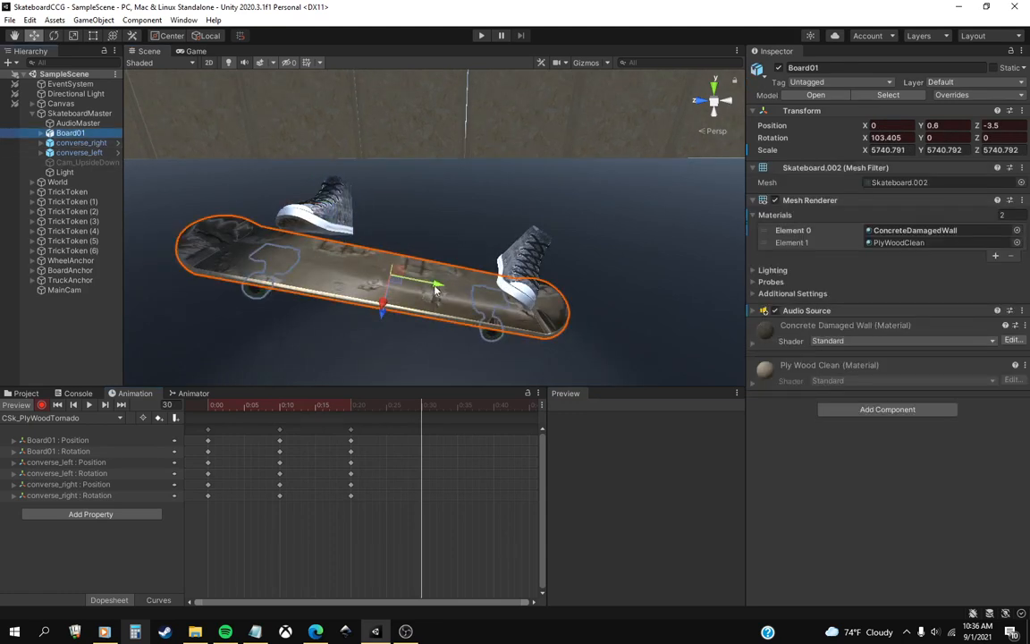
scroll(436, 289, "down", 2)
left_click(54, 35)
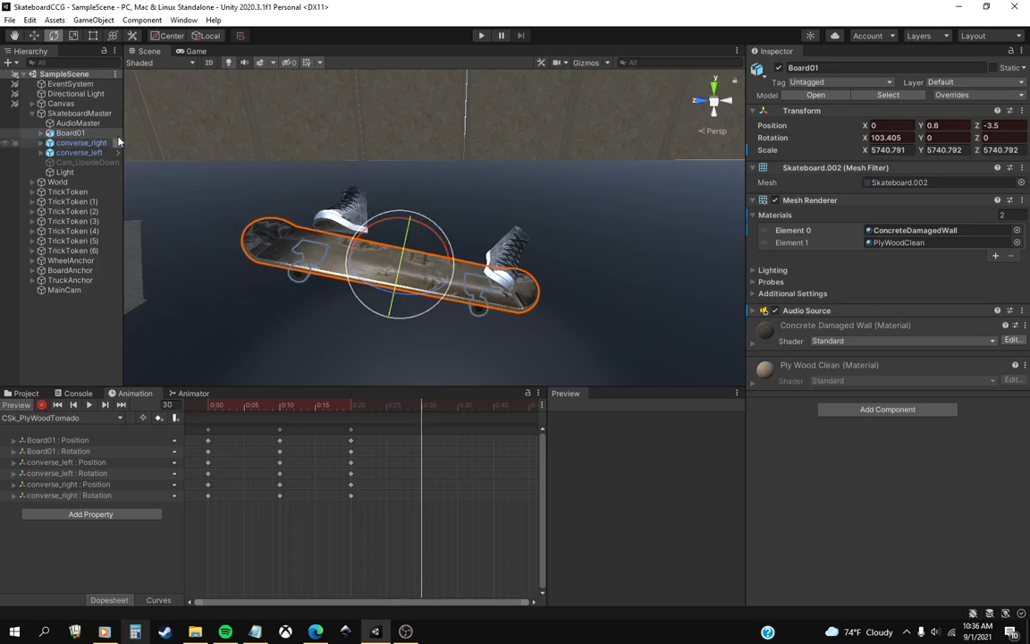
left_click(78, 143)
left_click_drag(327, 181, 306, 217)
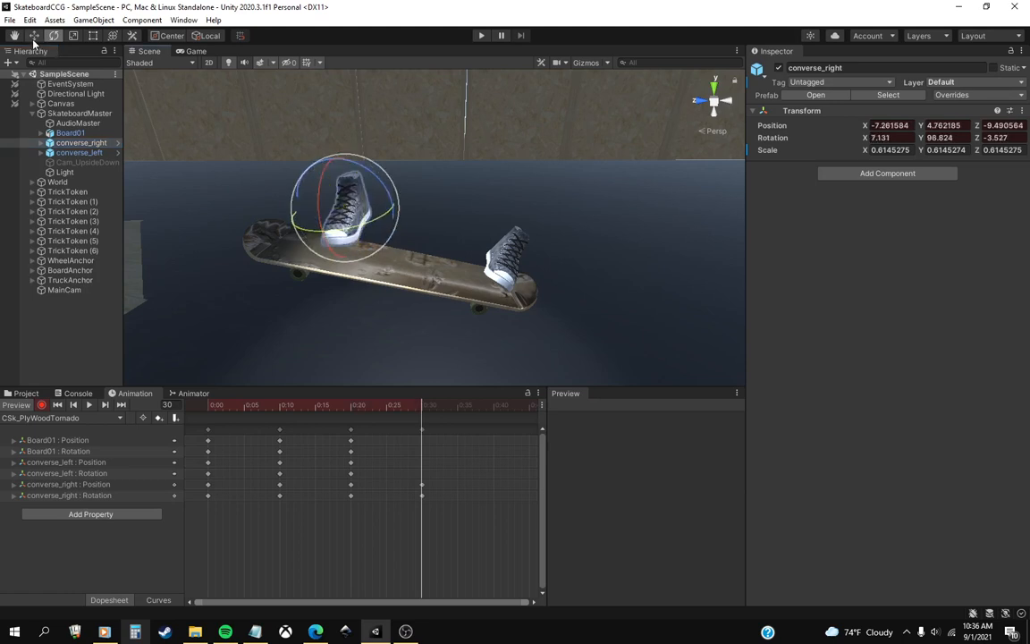
key("w")
left_click_drag(327, 234, 355, 252)
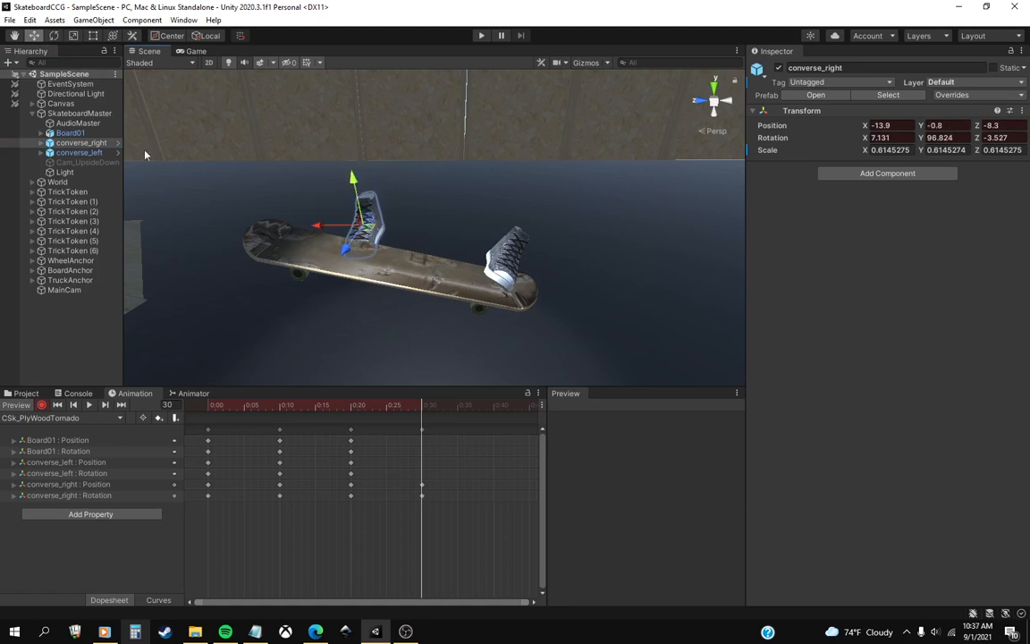
At frame 30, tilt Board01 to about X 122.3 rotation and slide it to about Y 2.5, Z -9.8.
left_click(70, 132)
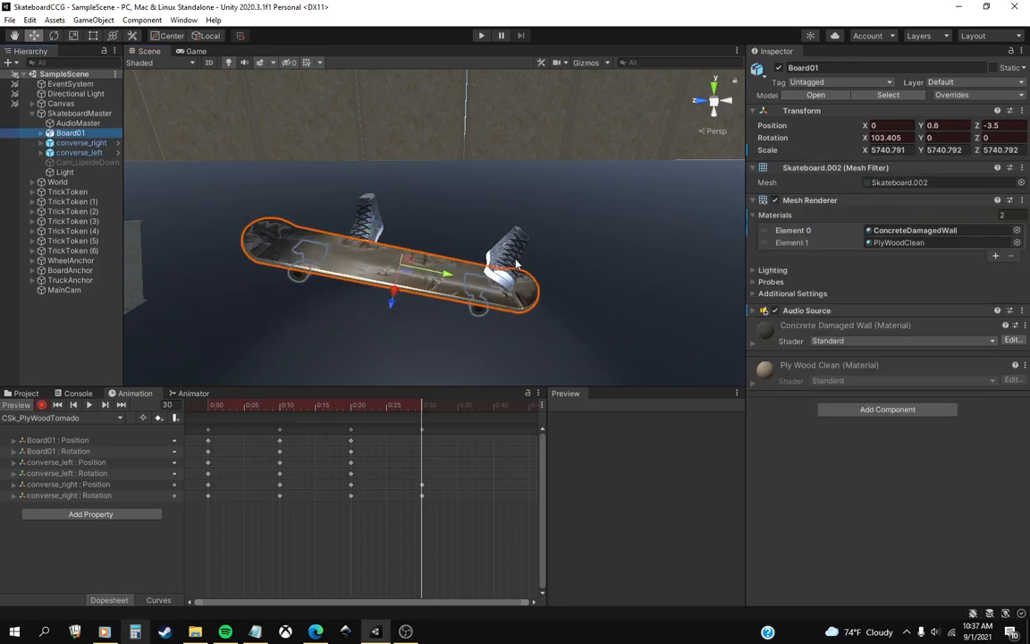
left_click(53, 36)
left_click_drag(427, 225, 411, 274)
key("w")
left_click_drag(353, 288, 347, 291)
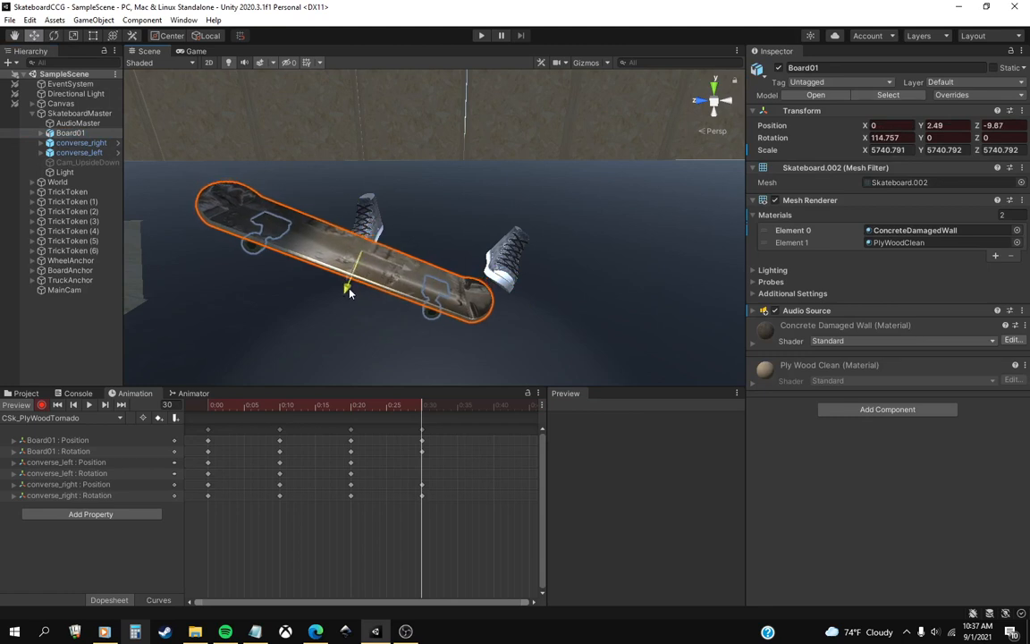
left_click(54, 35)
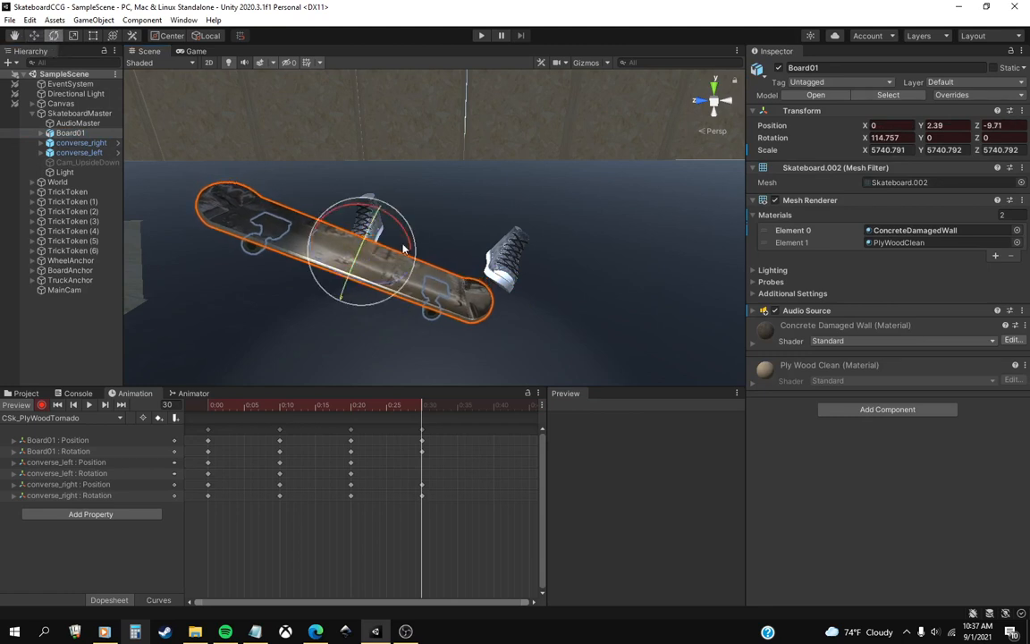
left_click_drag(367, 226, 416, 251)
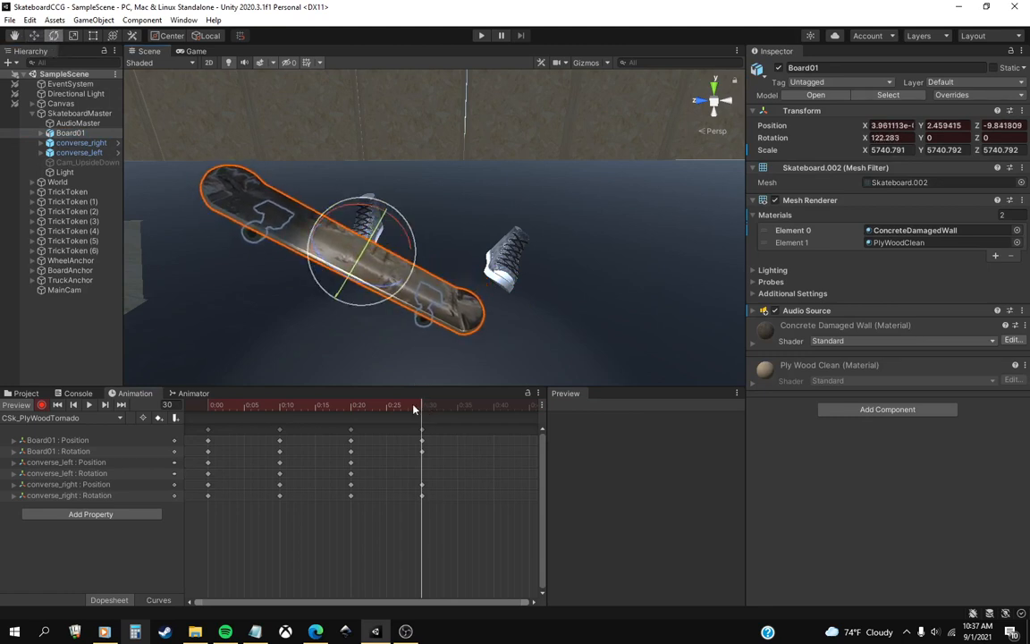
mouse_move(413, 406)
left_mouse_down()
mouse_move(350, 408)
mouse_move(424, 422)
left_mouse_up()
At frame 30, rotate converse_left to about X 11.6, Y 133.9, Z 9.6 and place it at X -8.2, Y -6.5, Z 10.7.
left_click(80, 152)
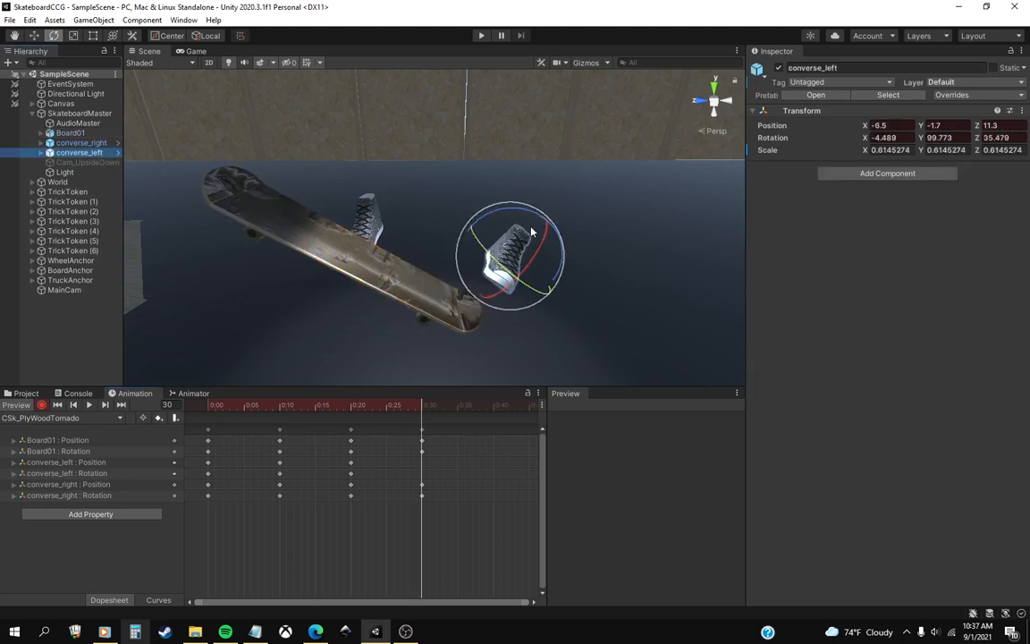
left_click_drag(542, 243, 506, 295)
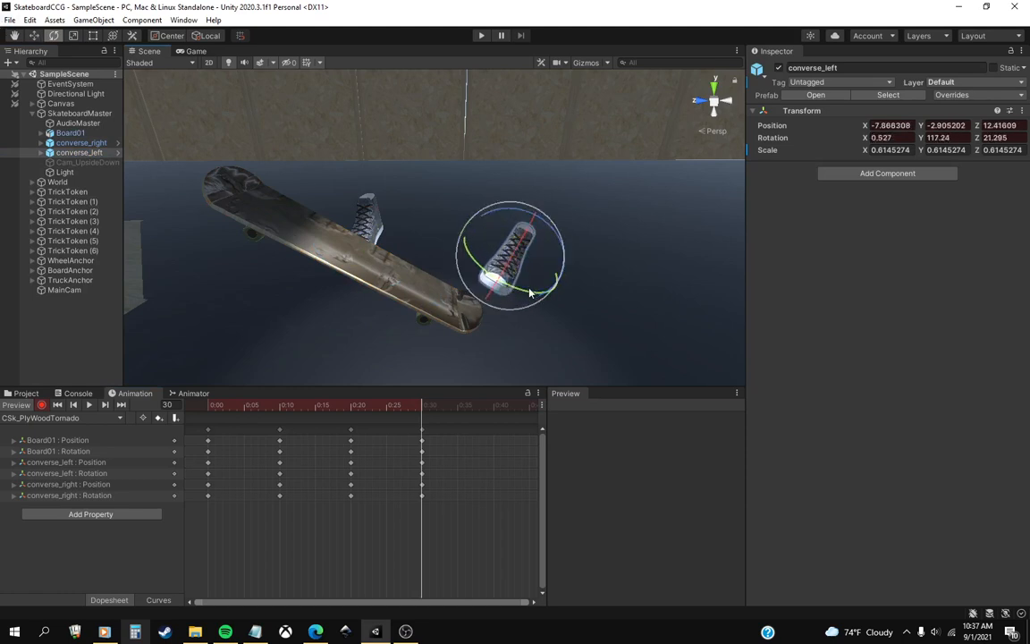
mouse_move(530, 292)
left_mouse_down()
mouse_move(506, 255)
mouse_move(531, 290)
mouse_move(516, 297)
left_mouse_up()
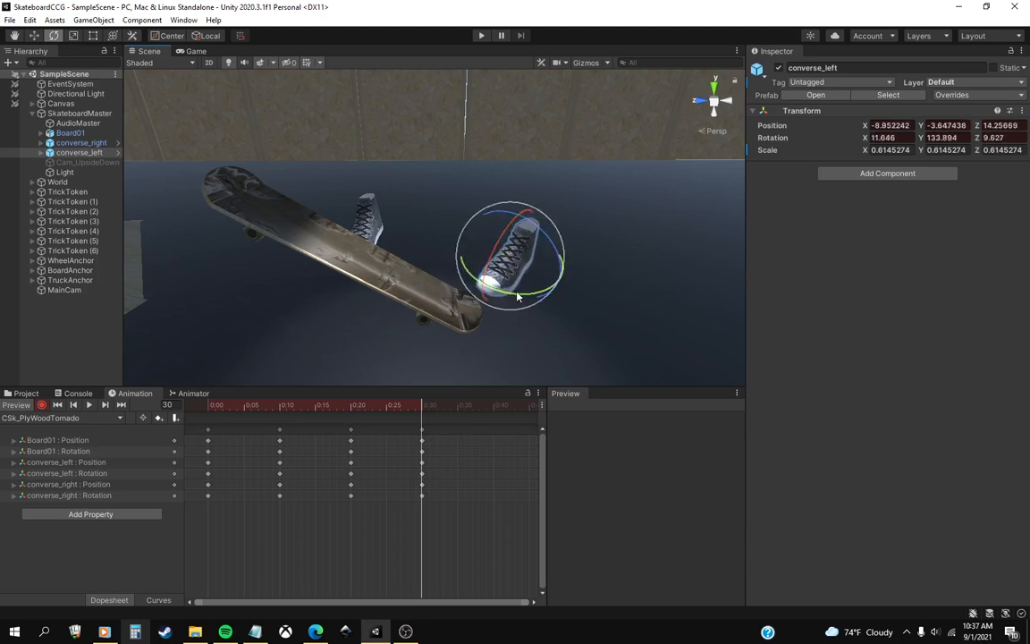
key("w")
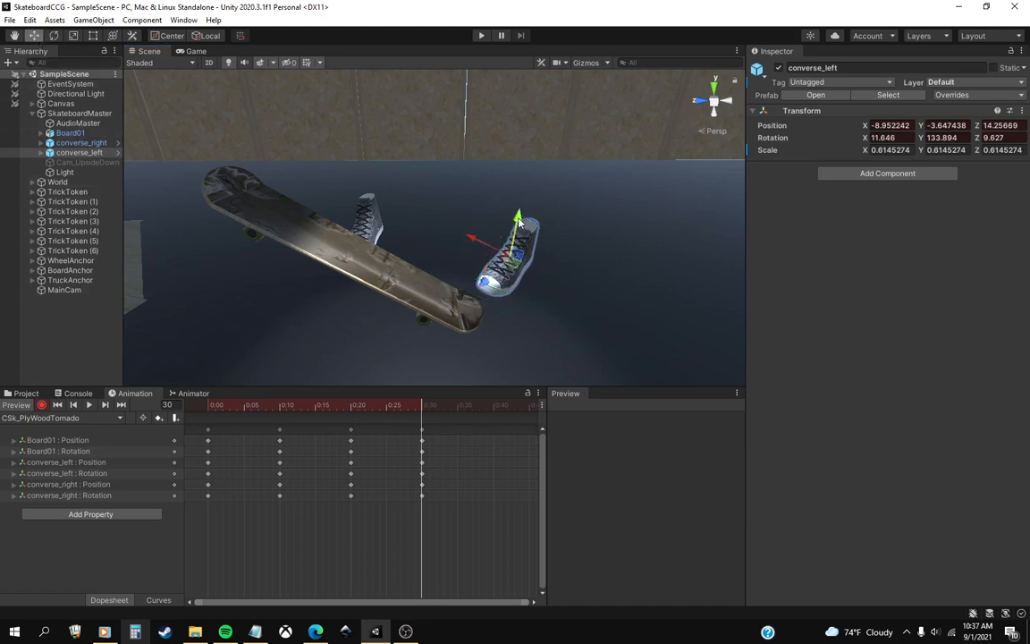
left_click_drag(519, 222, 493, 253)
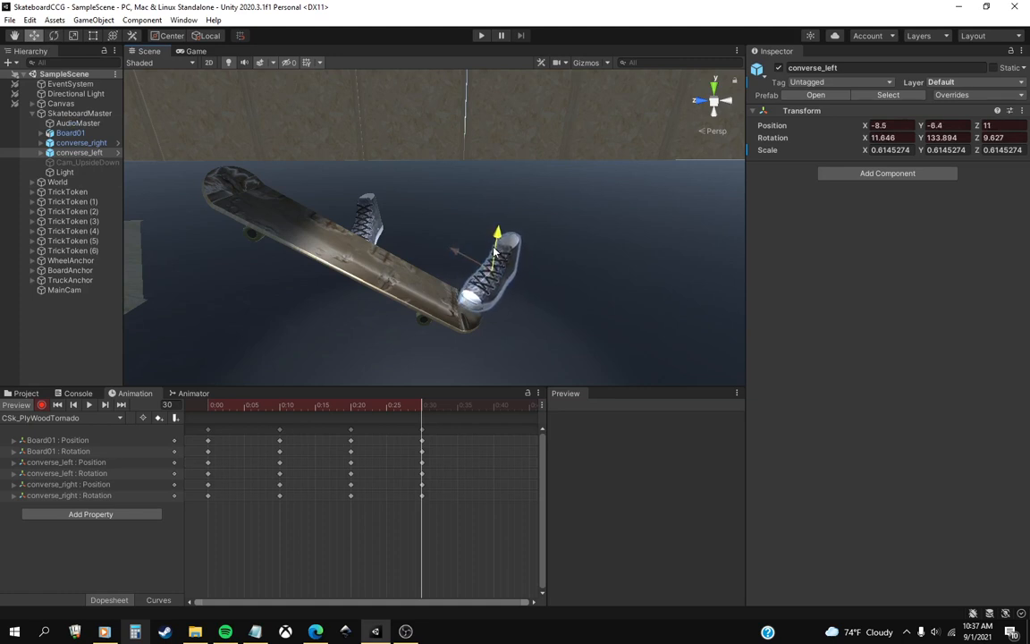
left_click_drag(465, 302, 442, 377)
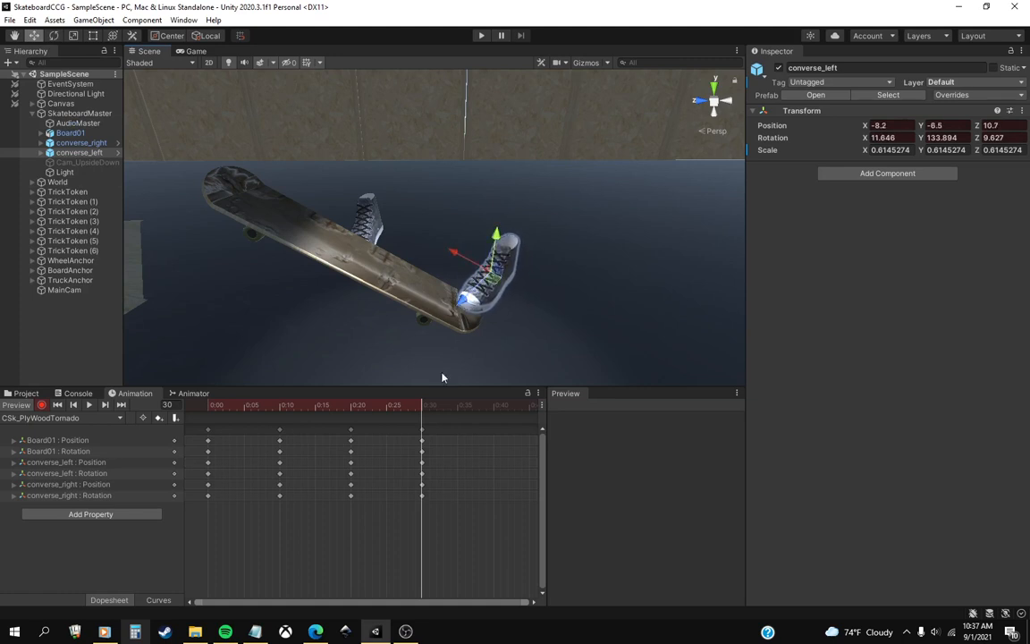
left_click_drag(396, 409, 420, 454)
At frame 40, tilt Board01 to about X 138.9 rotation and slide it to Y 3.6, Z -17.7.
left_click_drag(466, 417, 494, 417)
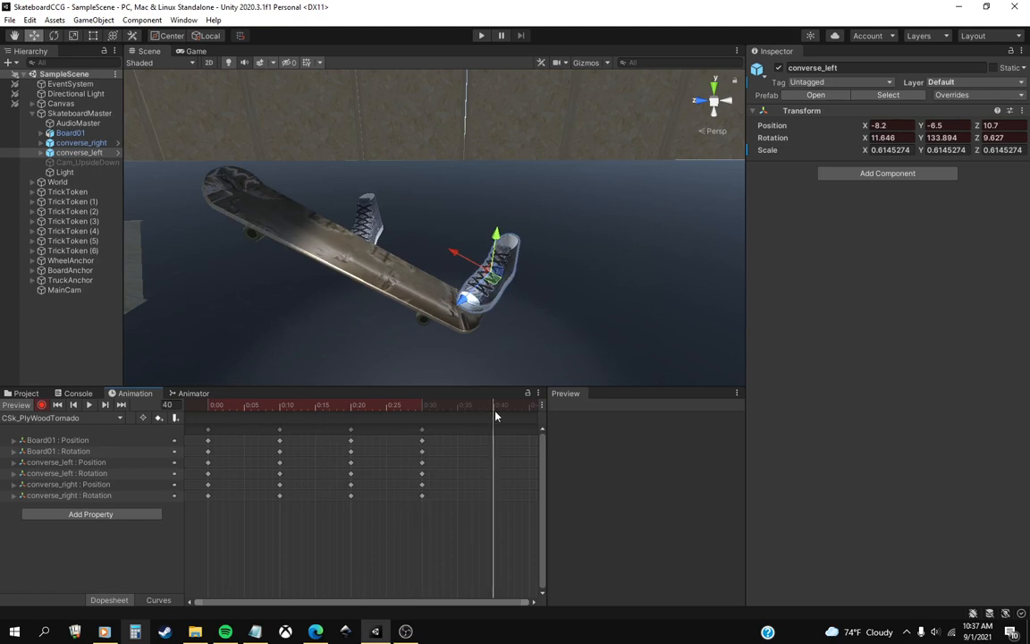
middle_click_drag(476, 427, 361, 442)
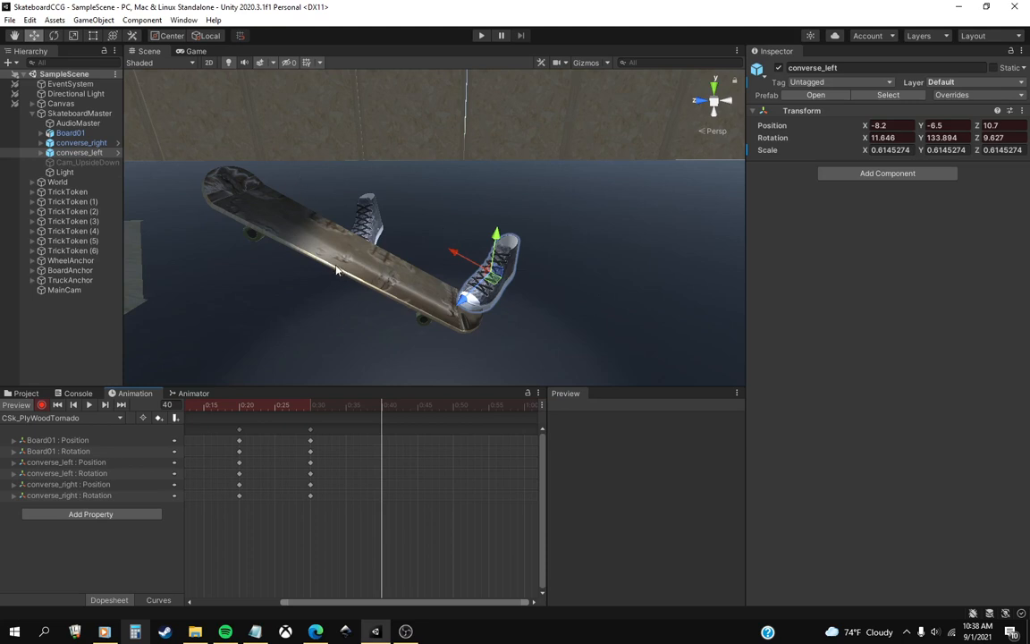
scroll(447, 263, "down", 5)
scroll(447, 263, "up", 2)
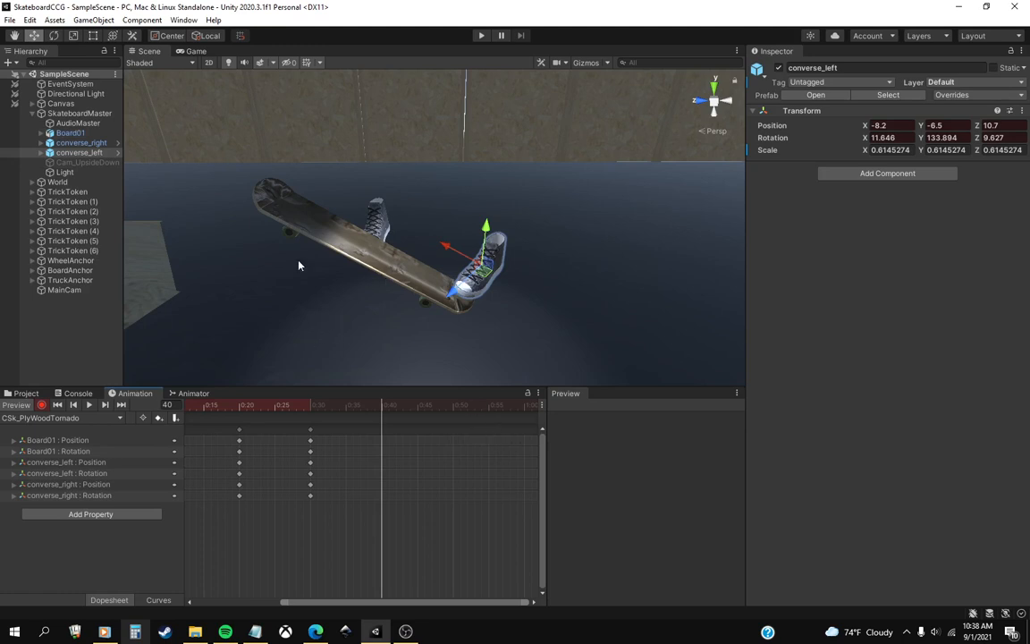
scroll(527, 476, "up", 3)
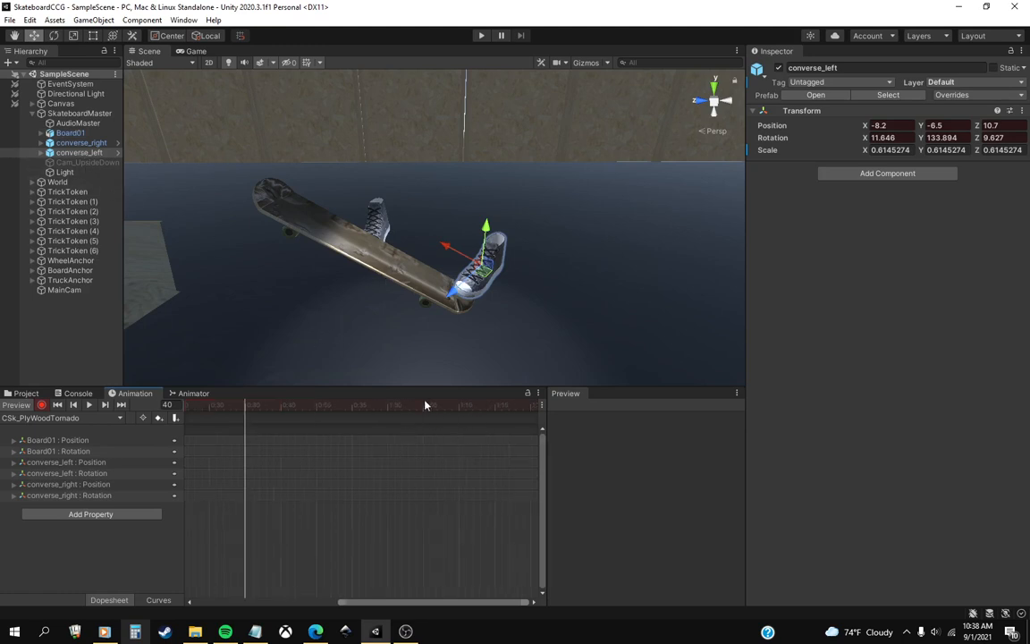
middle_click_drag(334, 455, 394, 458)
middle_click_drag(461, 460, 381, 457)
middle_click_drag(490, 410, 433, 439)
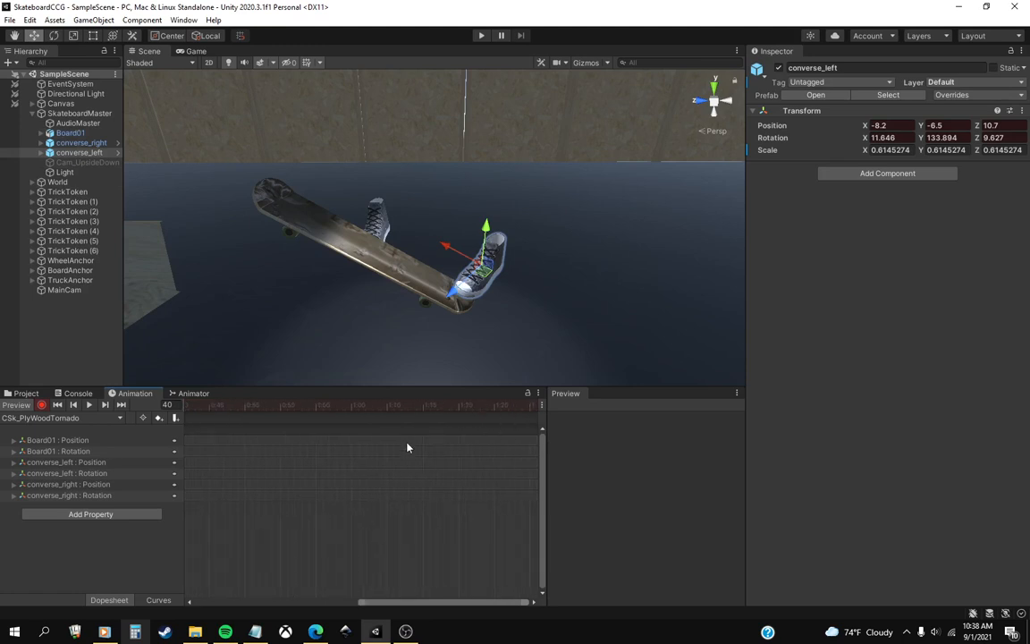
middle_click_drag(322, 474, 487, 475)
middle_click_drag(273, 469, 377, 471)
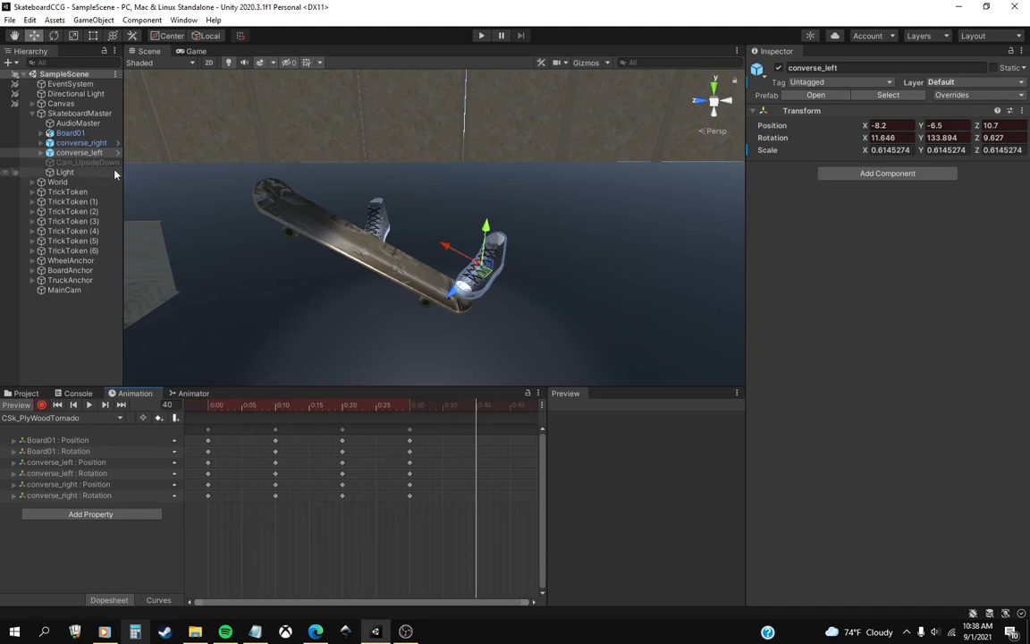
left_click(72, 133)
left_click(56, 37)
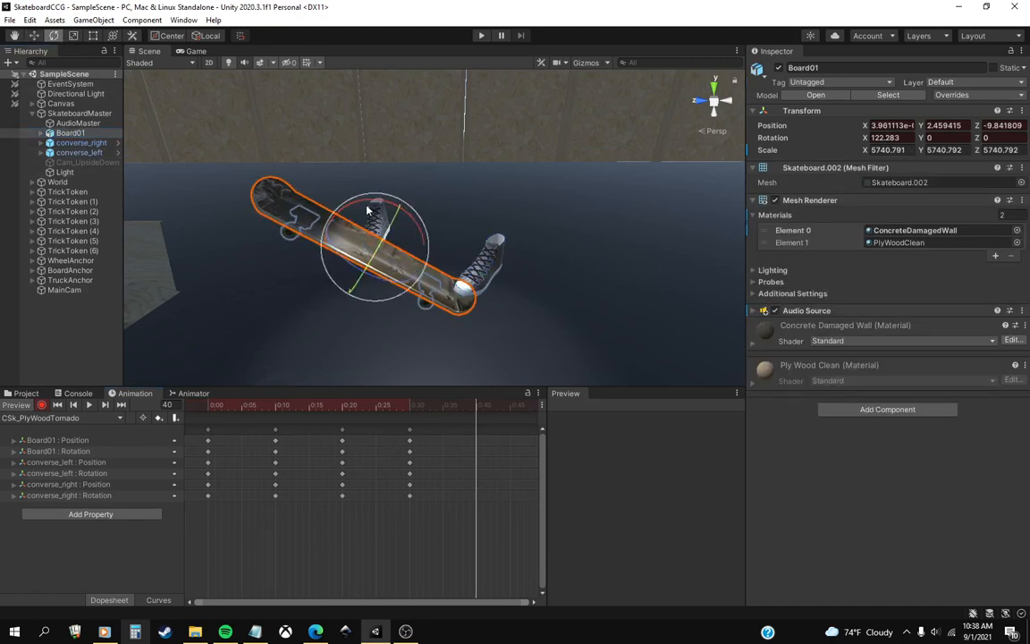
mouse_move(418, 225)
left_mouse_down()
mouse_move(429, 239)
mouse_move(413, 238)
left_mouse_up()
key("w")
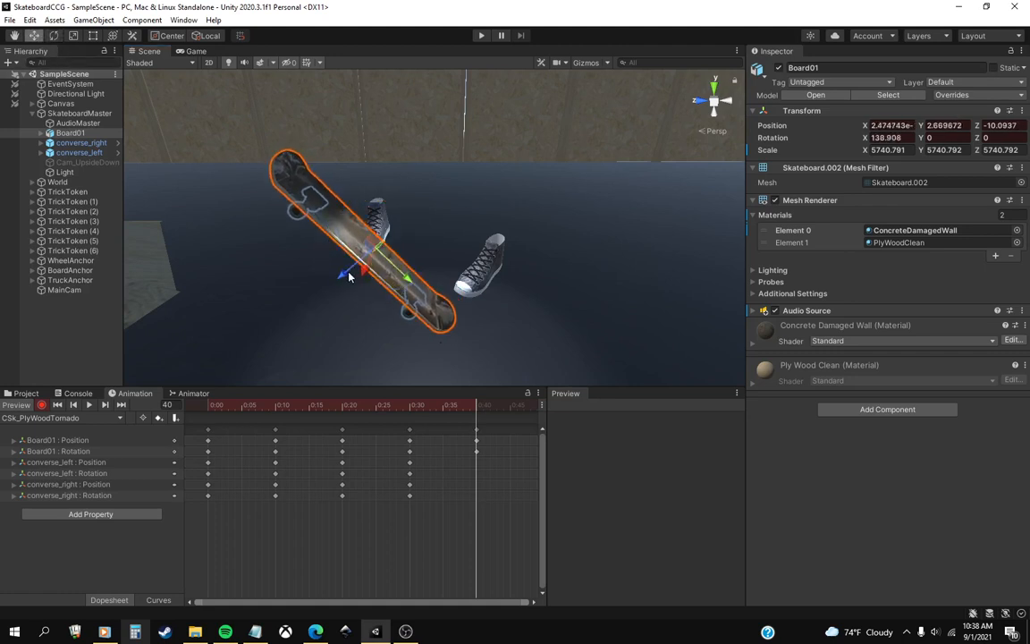
left_click_drag(349, 278, 367, 282)
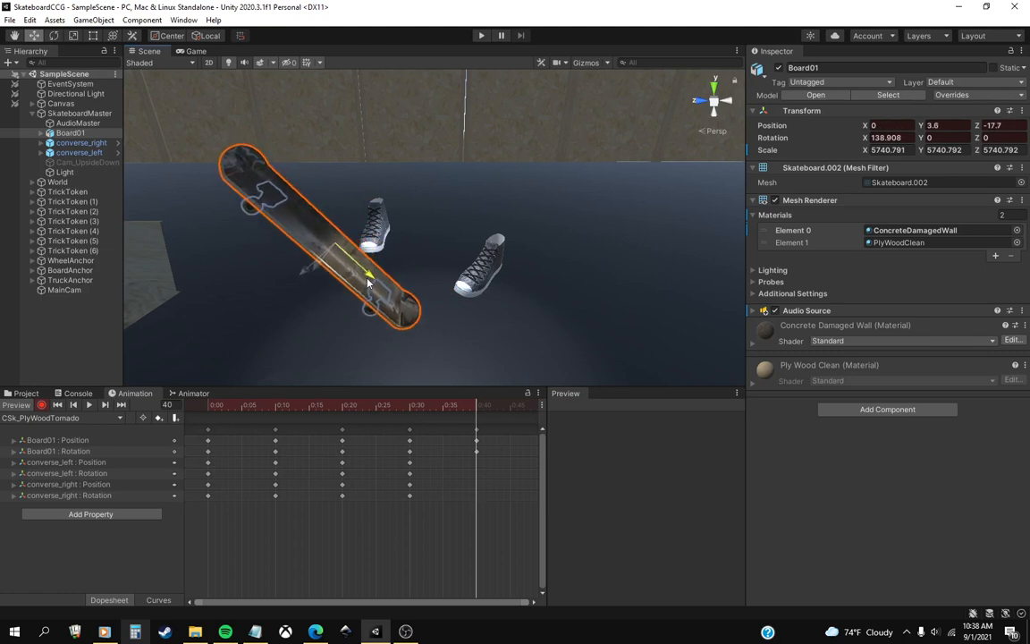
left_click_drag(453, 426, 478, 436)
At frame 40, rotate converse_left to about X 34.3, Y 139.1, Z -0.1 and move it to X -10.8, Y -10.5, Z 14.8.
left_click(469, 288)
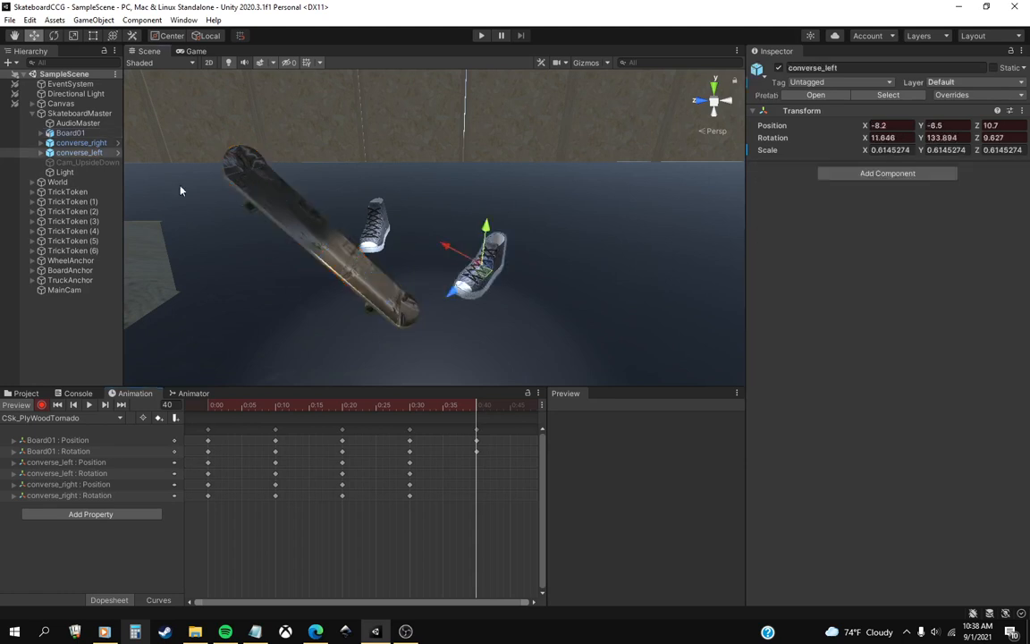
left_click(54, 36)
left_click_drag(483, 237, 488, 254)
left_click(34, 36)
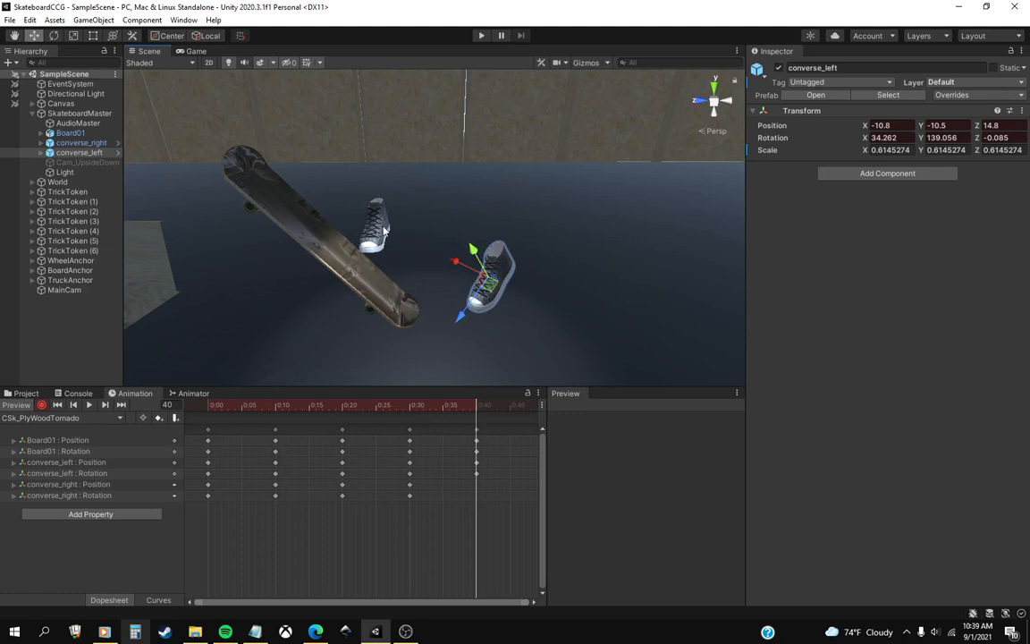
At frame 40, rotate converse_right to about X 18.6, Y 129.3, Z 31.5 and move it to X -18, Y -6.9, Z -11.6.
left_click(81, 142)
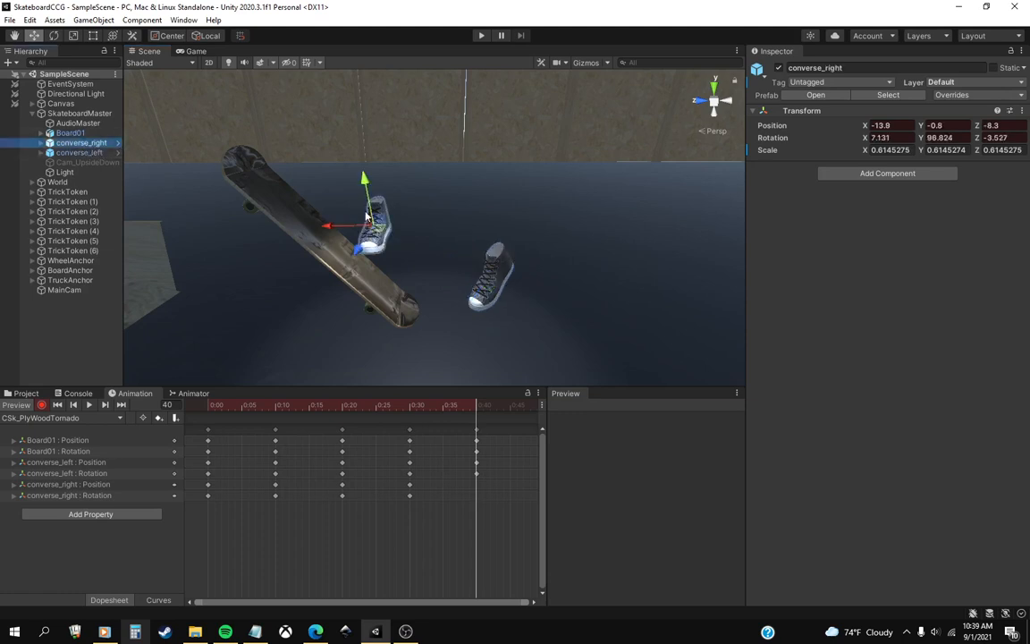
key("e")
mouse_move(373, 204)
left_mouse_down()
mouse_move(438, 211)
mouse_move(385, 232)
mouse_move(398, 224)
mouse_move(371, 192)
mouse_move(374, 213)
left_mouse_up()
key("w")
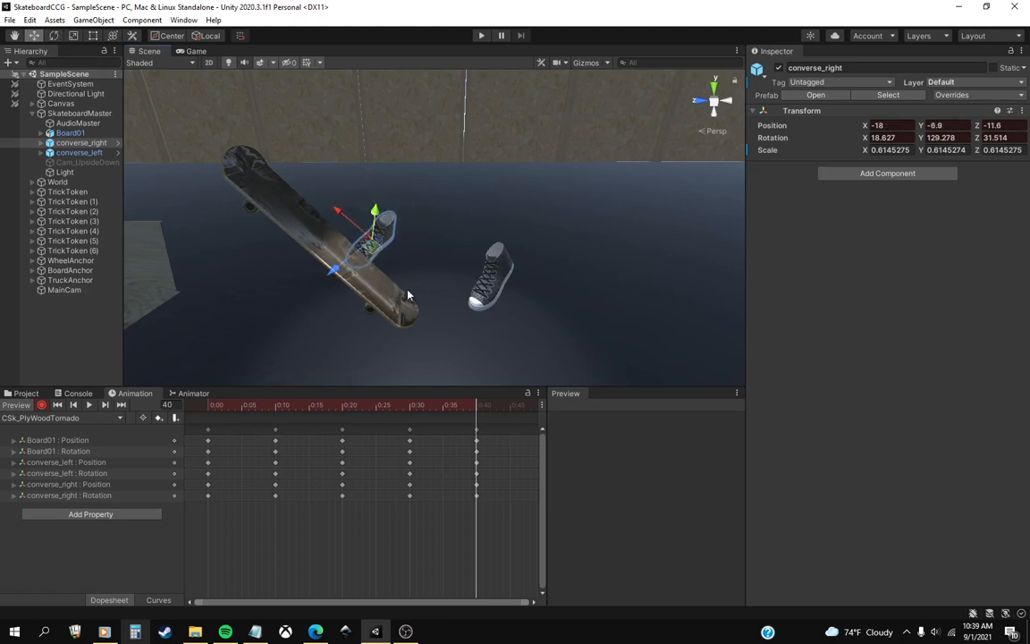
At frame 50, slide Board01 sideways behind the shoes to X -16.6.
left_click(75, 134)
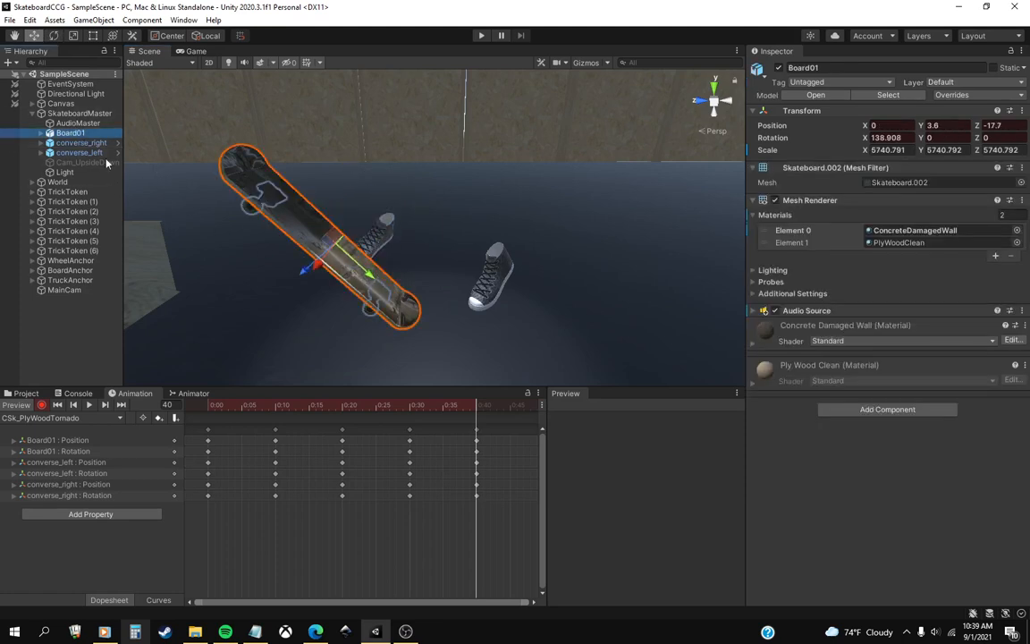
left_click_drag(457, 419, 485, 454)
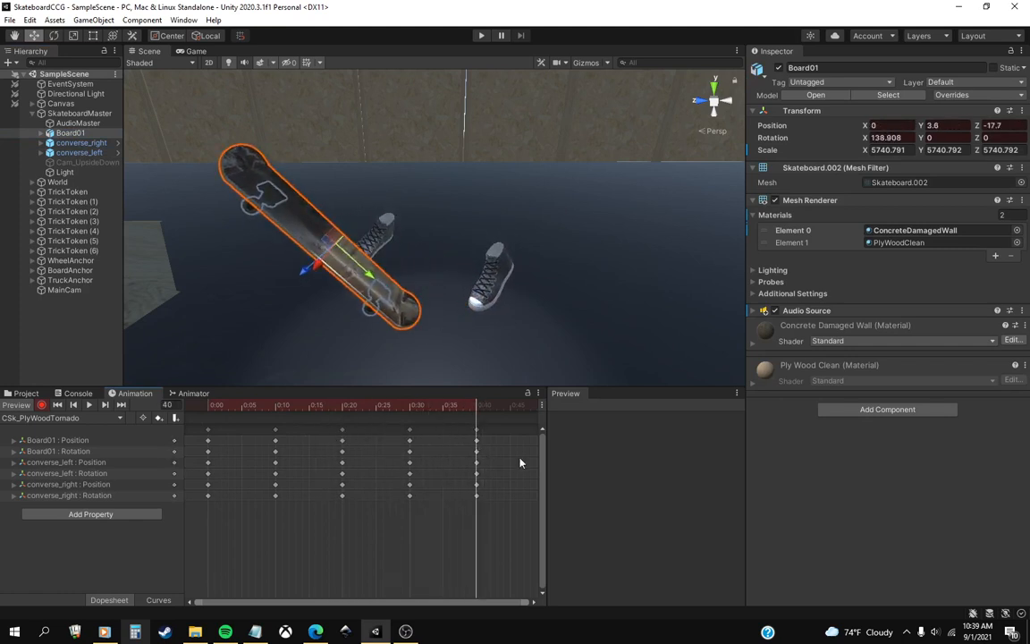
middle_click_drag(519, 462, 331, 459)
left_click(356, 414)
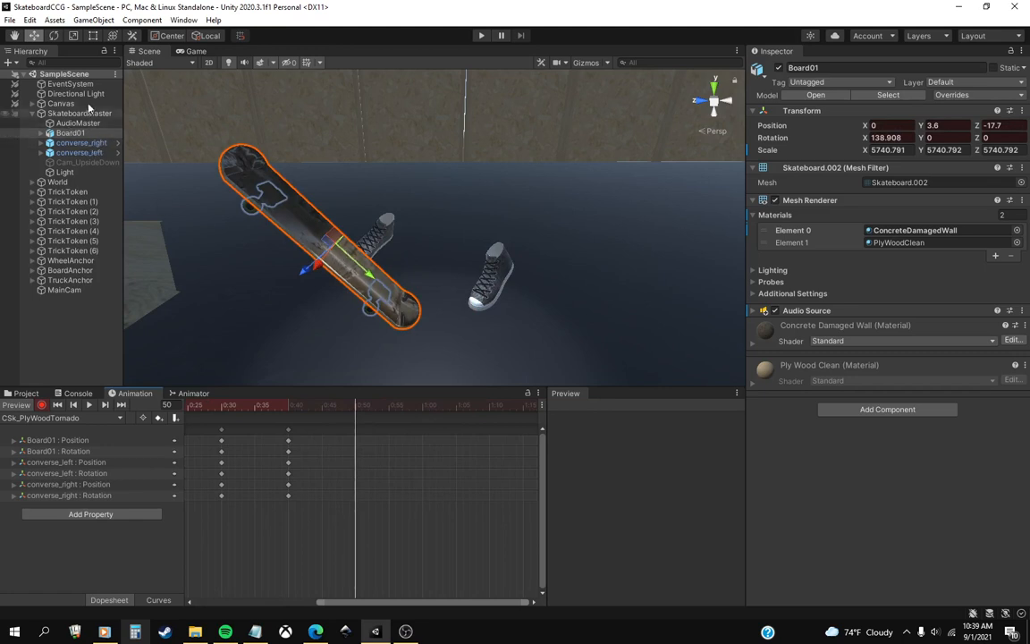
left_click(55, 37)
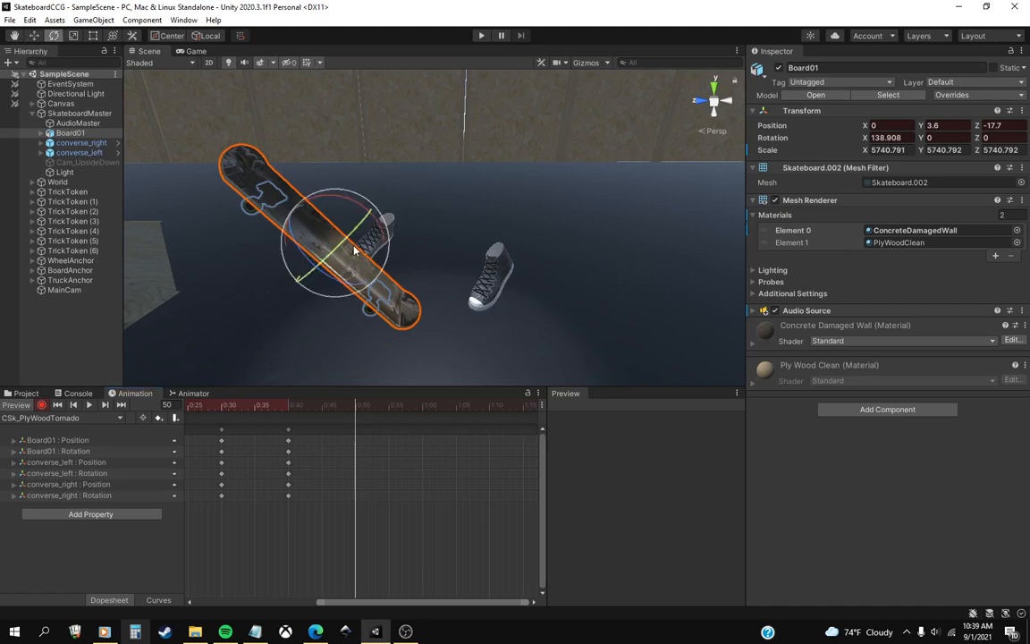
left_click(34, 37)
left_click_drag(317, 273, 353, 251)
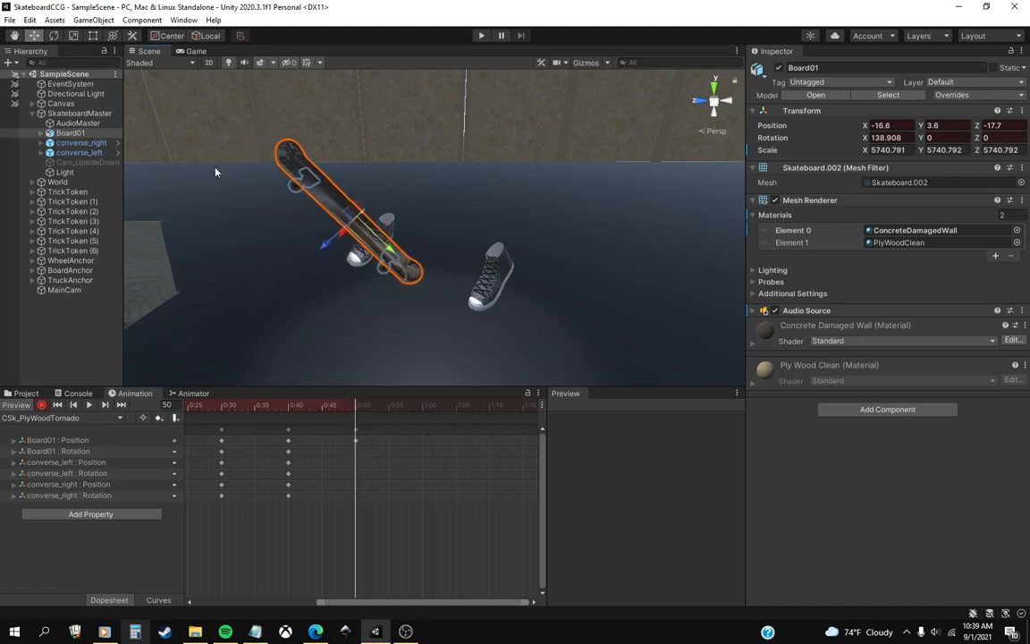
At frame 50, turn Board01 to a steep, twisted angle of about X 163.3, Y 55.3, Z -2.9 rotation.
left_click(54, 36)
left_click_drag(387, 211, 395, 152)
middle_click_drag(380, 240, 443, 258)
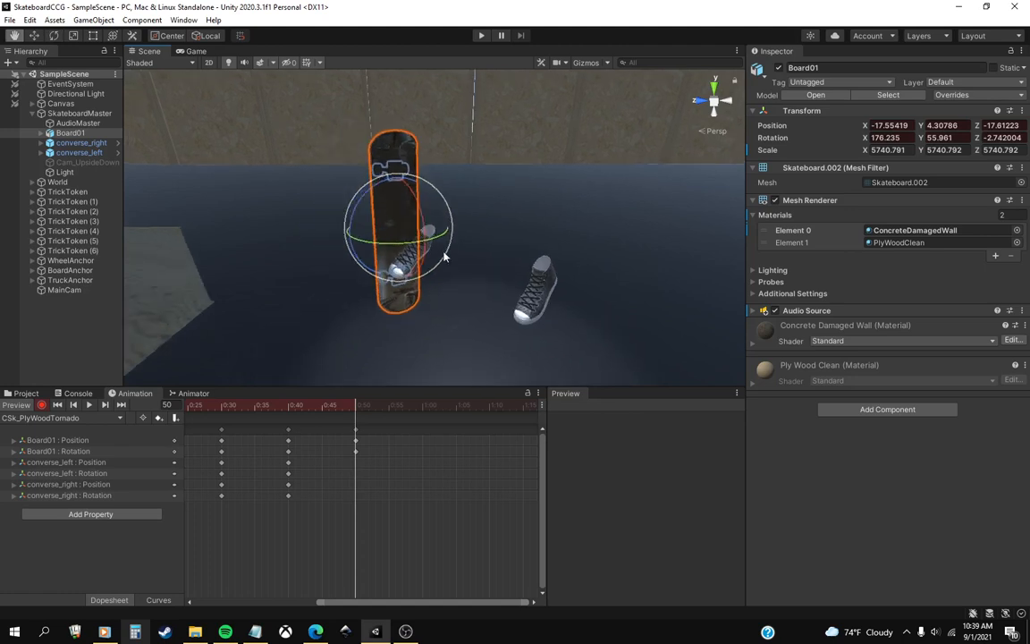
right_click_drag(444, 258, 496, 237)
middle_click_drag(497, 237, 507, 234)
right_click_drag(507, 233, 317, 247)
left_click_drag(379, 232, 362, 223)
mouse_move(360, 411)
left_mouse_down()
mouse_move(288, 408)
mouse_move(356, 407)
left_mouse_up()
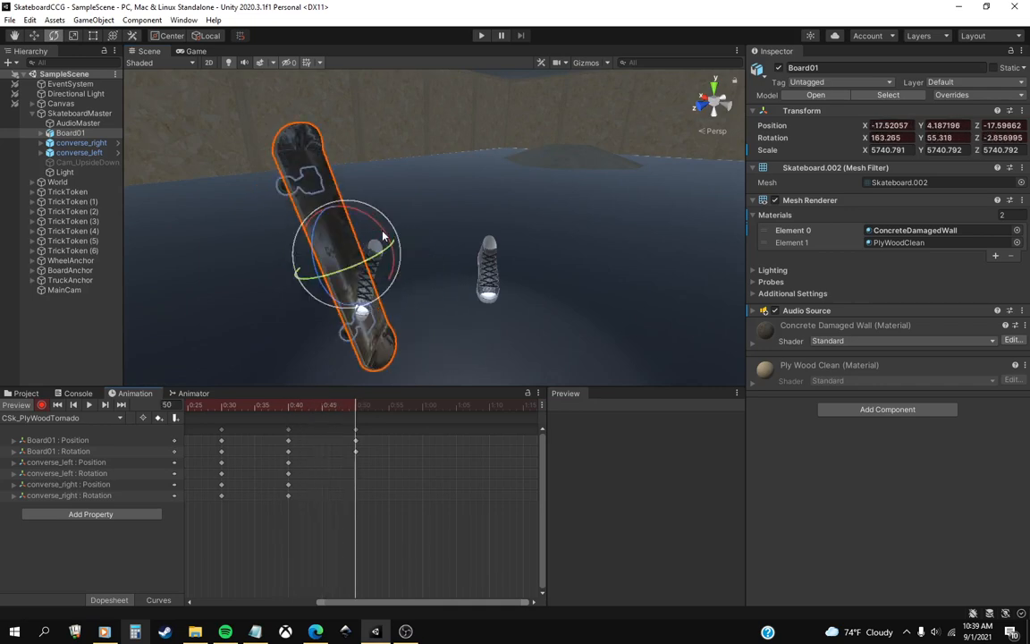
At frame 50, tilt Board01 to a rotation of about X 147.2, Y 54.4, Z -3.3 and preview the motion into it.
left_click_drag(383, 235, 345, 363)
mouse_move(346, 408)
left_mouse_down()
mouse_move(290, 410)
mouse_move(356, 409)
mouse_move(278, 410)
mouse_move(358, 417)
mouse_move(269, 410)
mouse_move(356, 410)
left_mouse_up()
left_click_drag(374, 241, 368, 225)
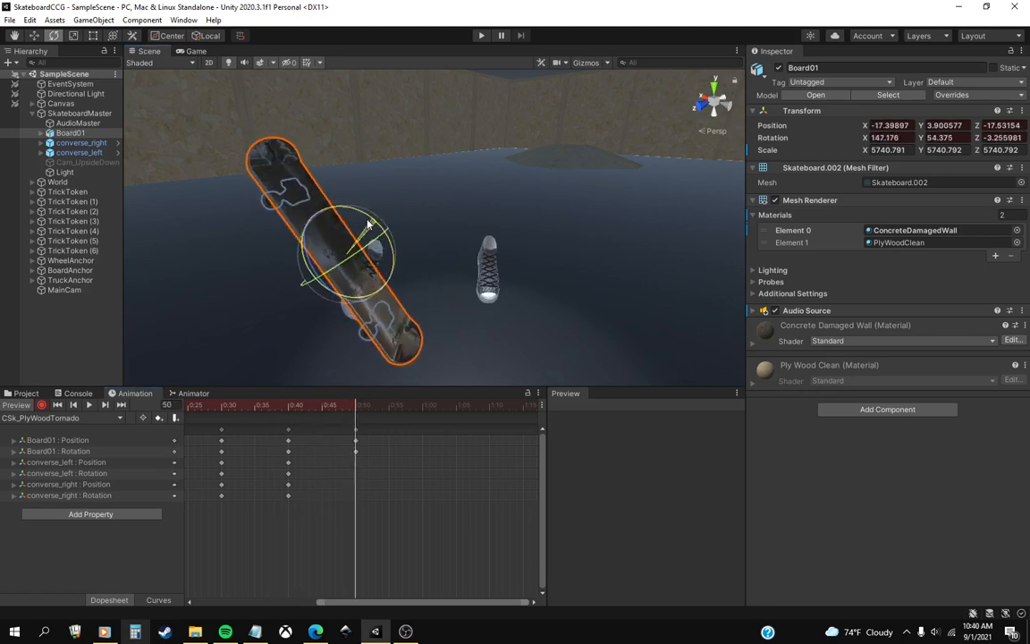
left_click_drag(334, 409, 356, 431)
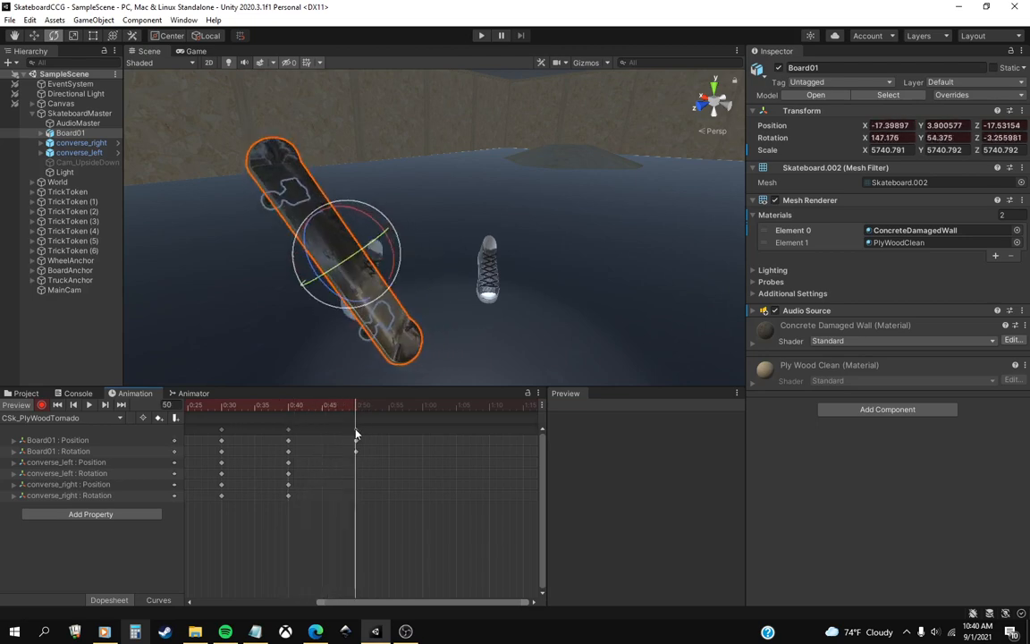
At frame 50, move Board01 up and behind the shoes to X -26.5, Y 6.5, Z -15.
left_click(33, 36)
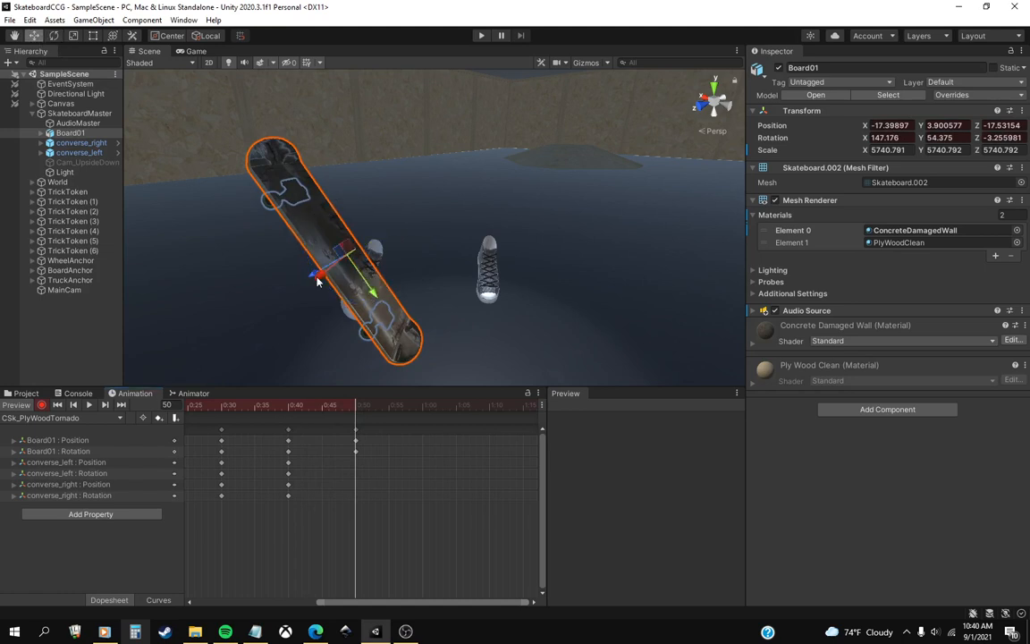
left_click_drag(372, 291, 283, 266)
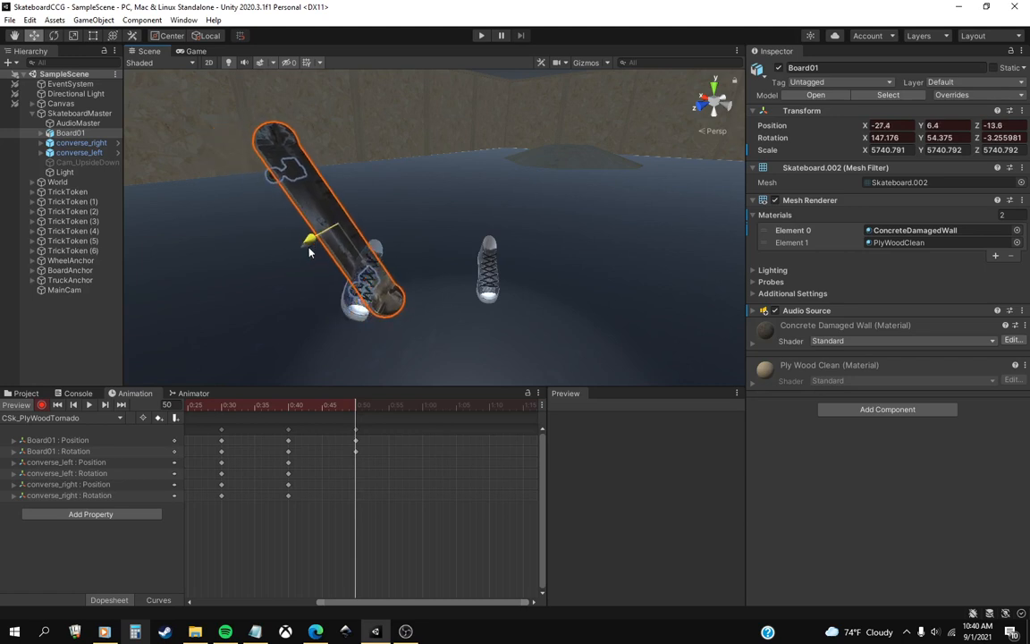
left_click(290, 405)
left_click_drag(290, 405, 356, 403)
right_click_drag(408, 276, 372, 269)
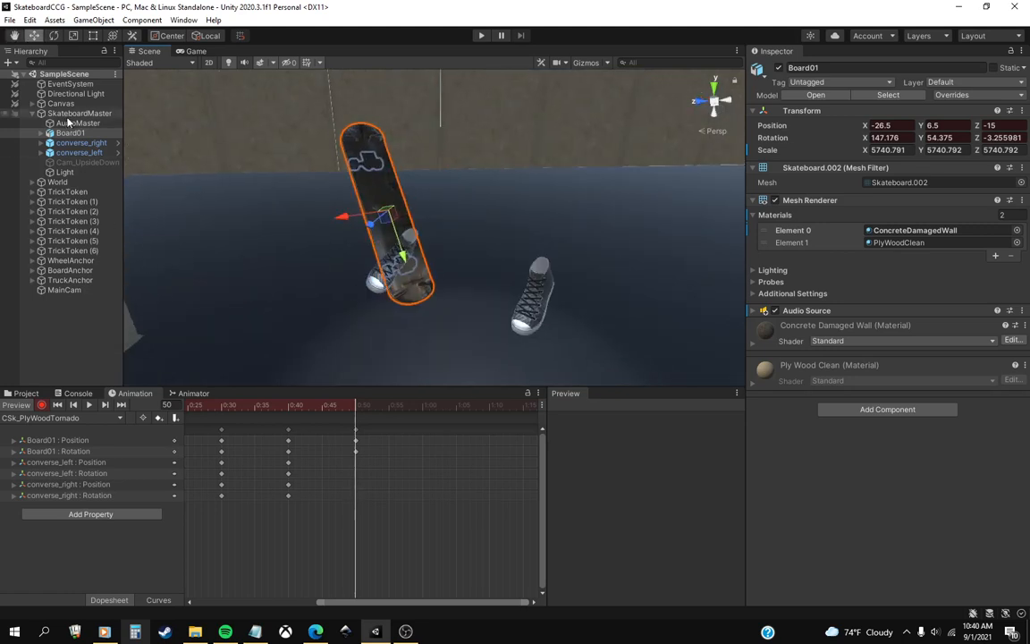
At frame 50, move converse_right to about X -17.8, Y -8, Z -19.1 and rotate it to about X 32.5, Y 101.2, Z -9.
left_click(392, 256)
right_click_drag(396, 279, 416, 268)
key("e")
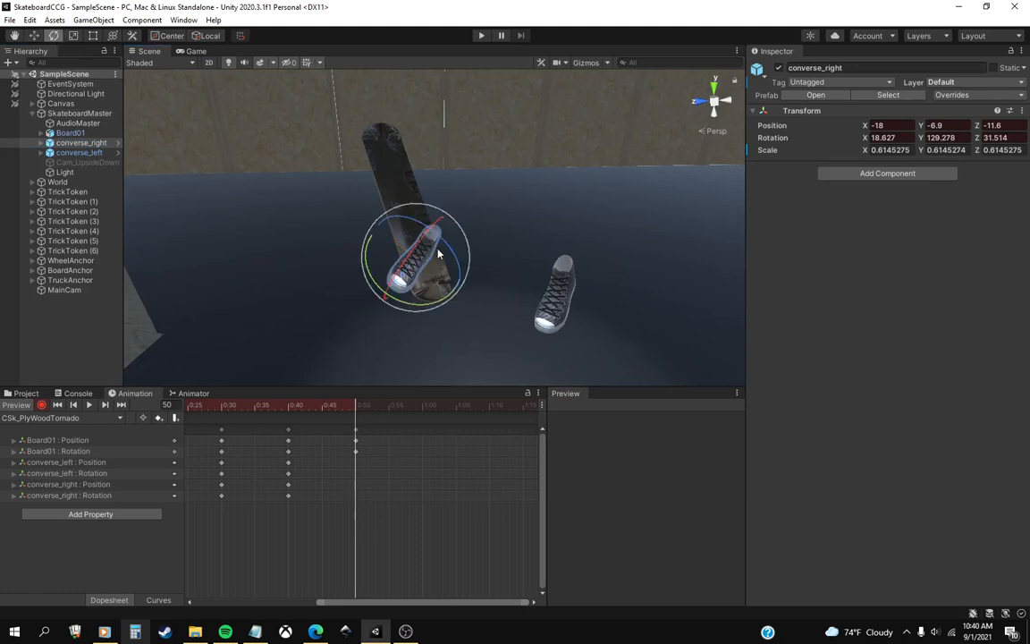
left_click_drag(438, 254, 370, 275)
left_click(34, 36)
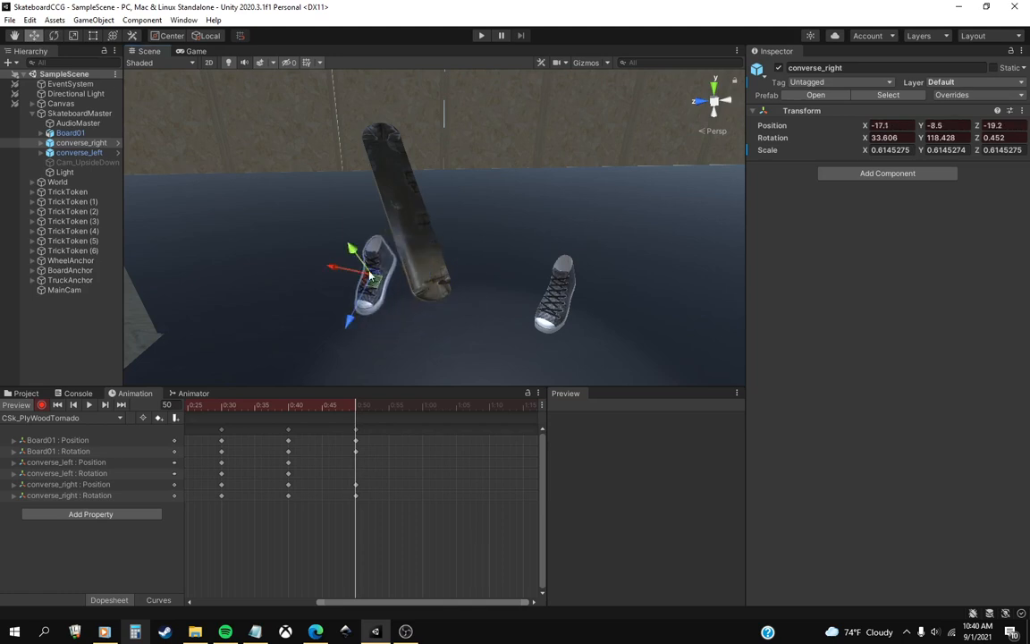
left_click(53, 36)
mouse_move(423, 301)
left_mouse_down()
mouse_move(391, 290)
mouse_move(418, 290)
left_mouse_up()
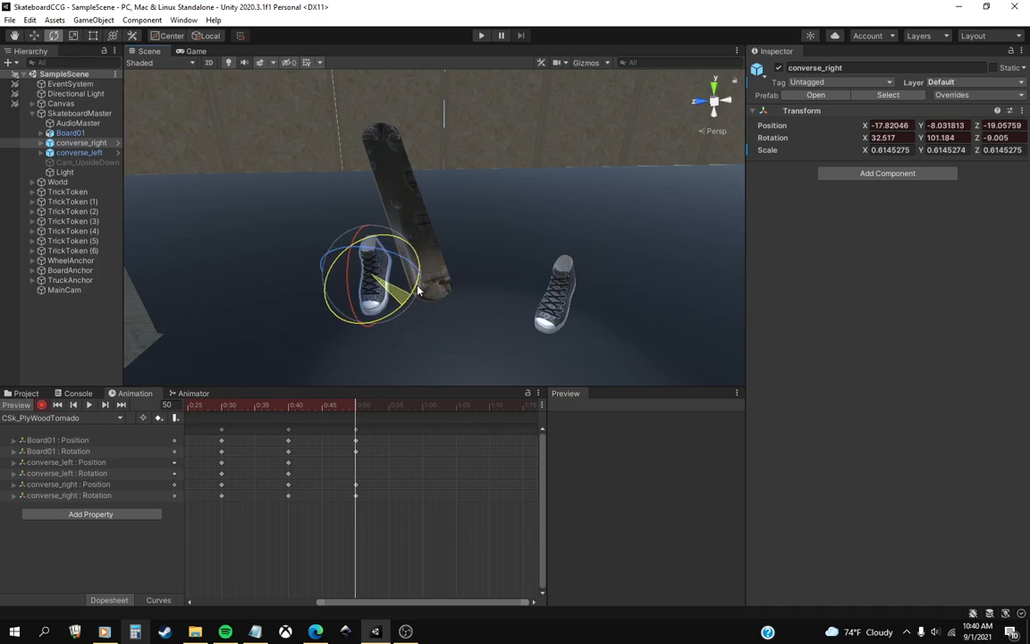
At frame 50, rotate converse_left to about X 13.8, Y 164.1, Z 31.
middle_click_drag(548, 301, 452, 303)
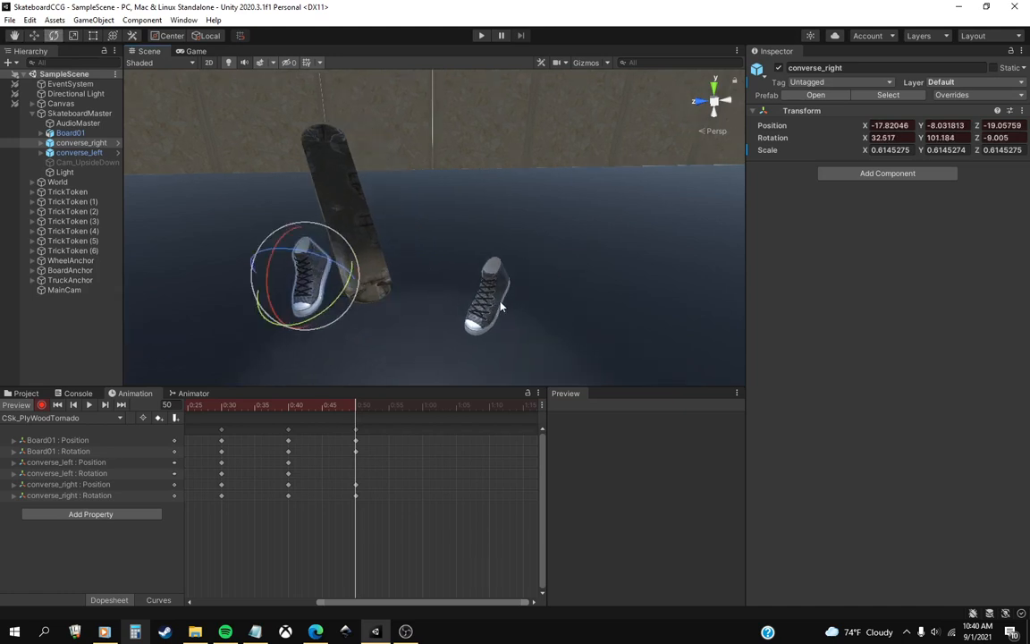
left_click(35, 36)
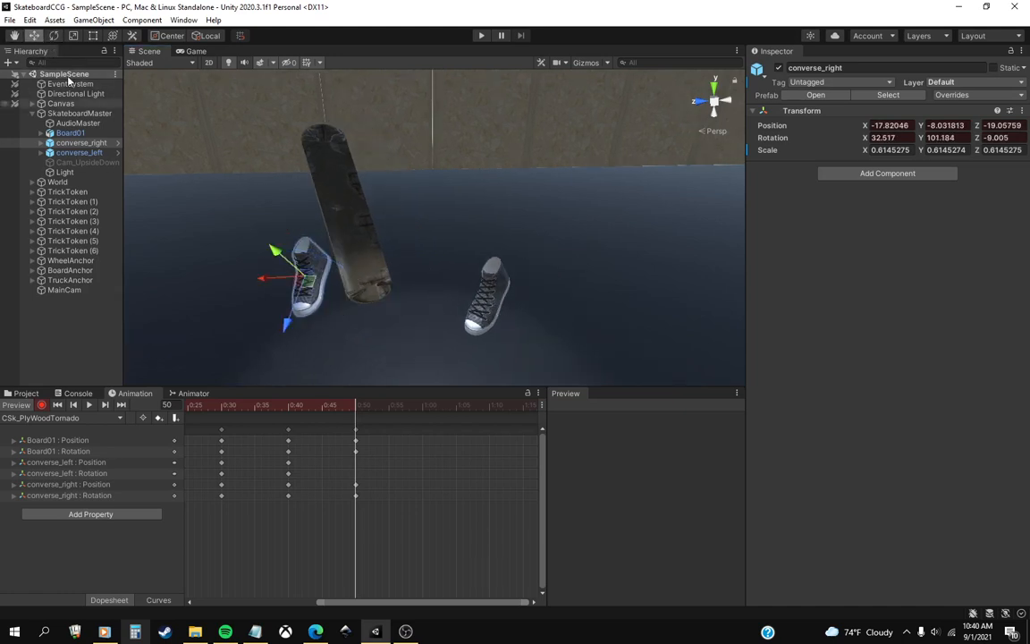
left_click(54, 36)
left_click(83, 153)
left_click_drag(492, 274, 534, 254)
left_click_drag(507, 324, 456, 333)
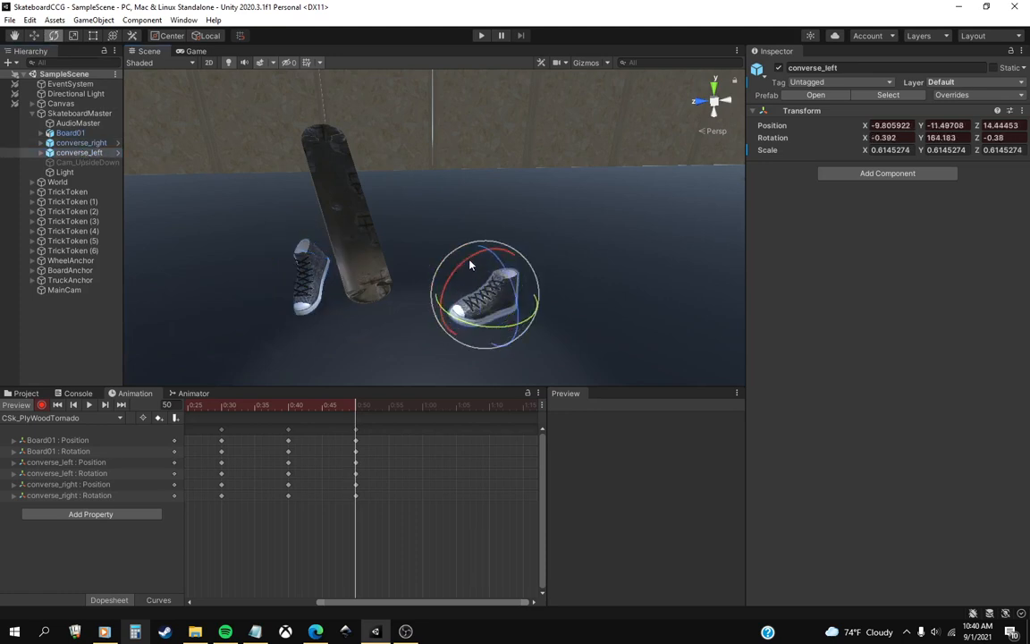
left_click_drag(473, 263, 511, 309)
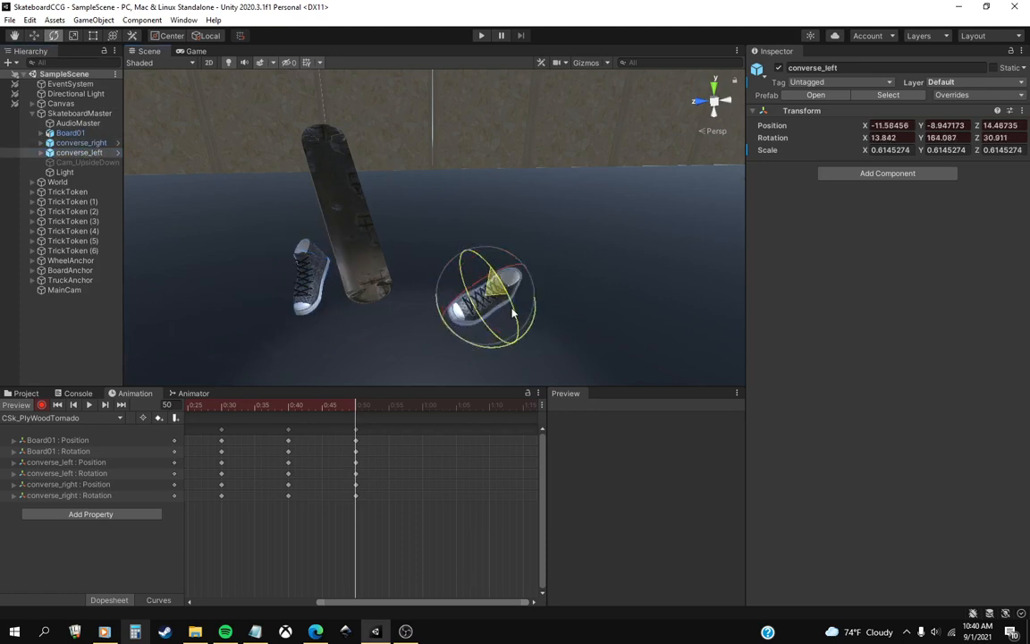
At frame 50, move converse_left close to the board at X -17.3, Y -6.2, Z -2.1 and preview the motion.
left_click(34, 36)
left_click_drag(443, 322, 392, 267)
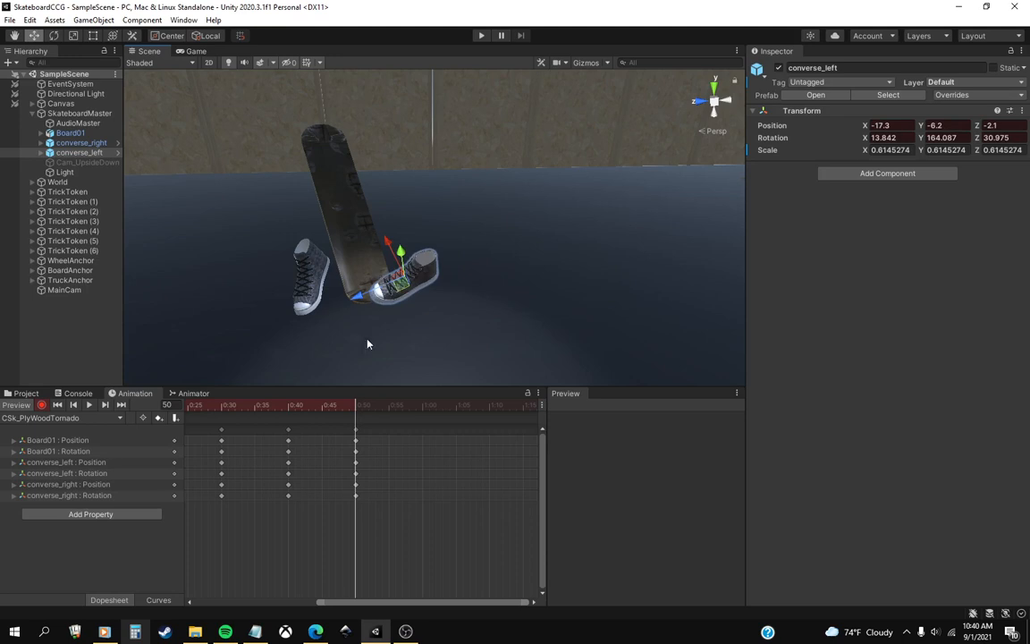
left_click_drag(330, 410, 354, 420)
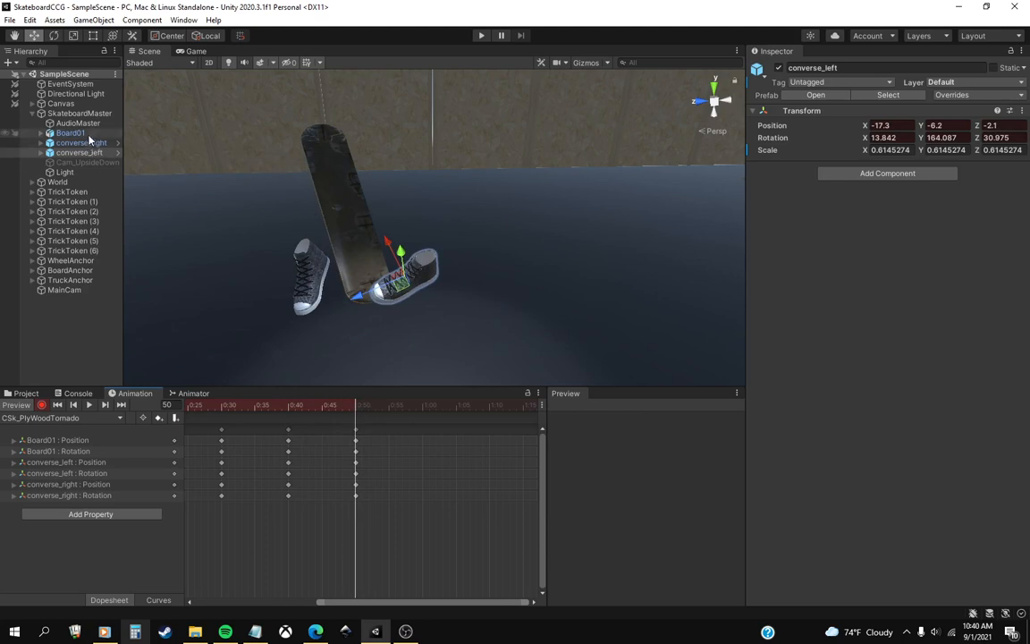
left_click(71, 133)
left_click(54, 35)
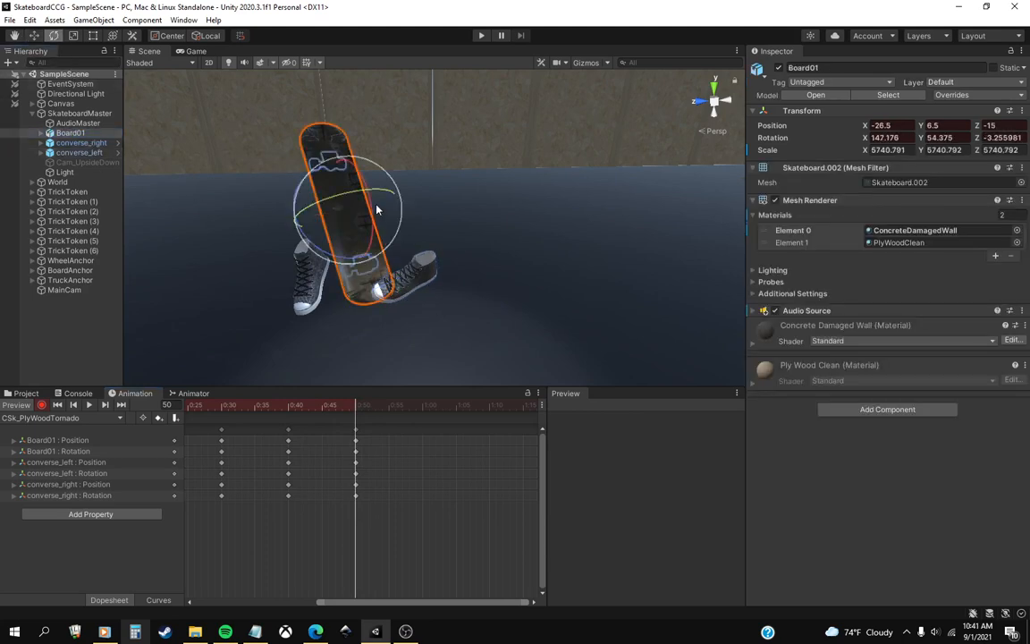
key("w")
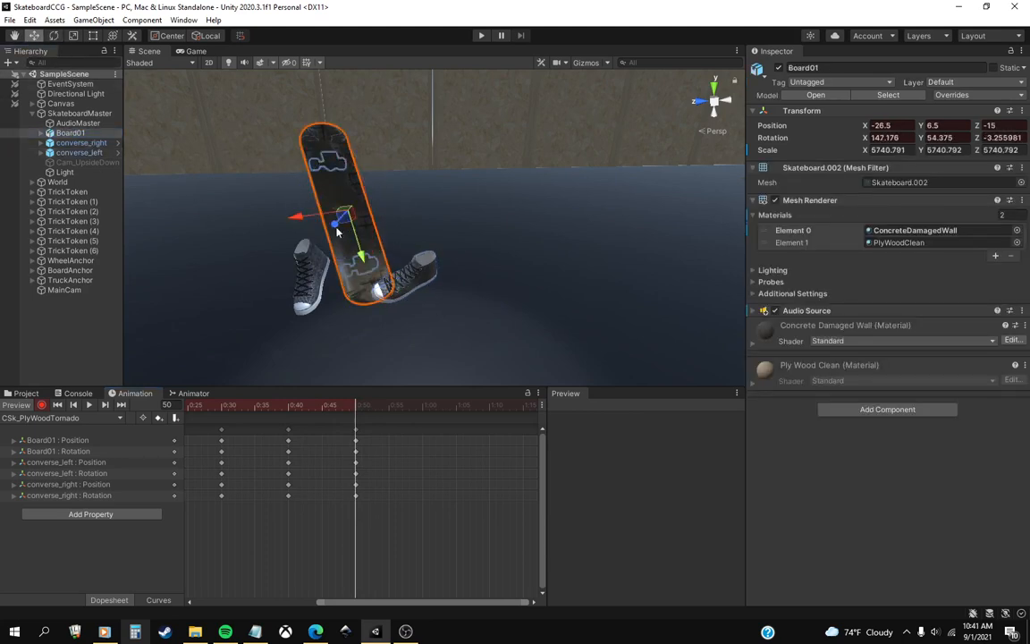
left_click_drag(300, 223, 475, 230)
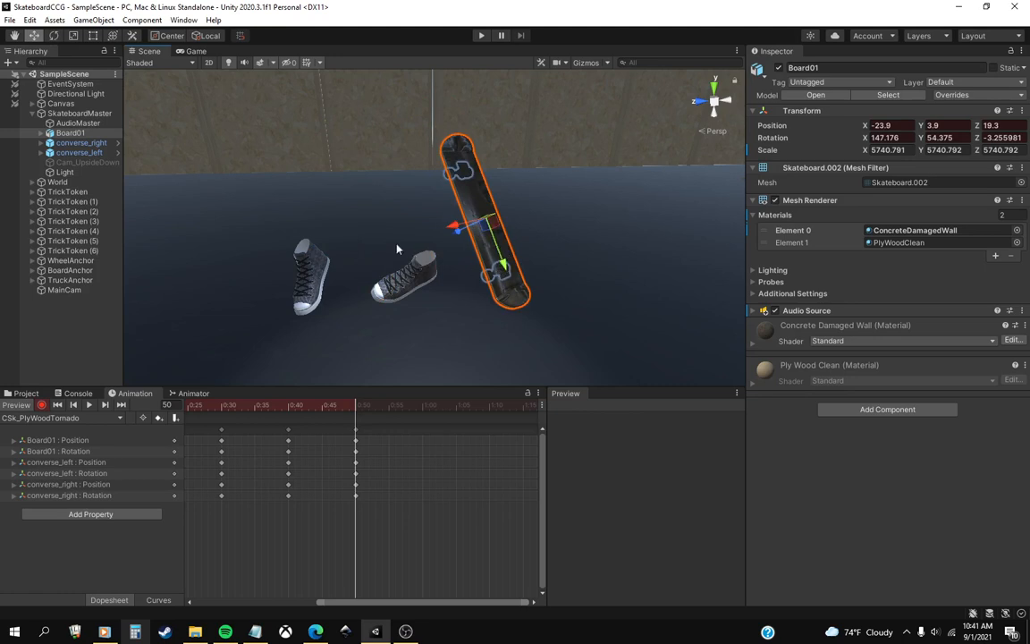
left_click_drag(356, 405, 315, 405)
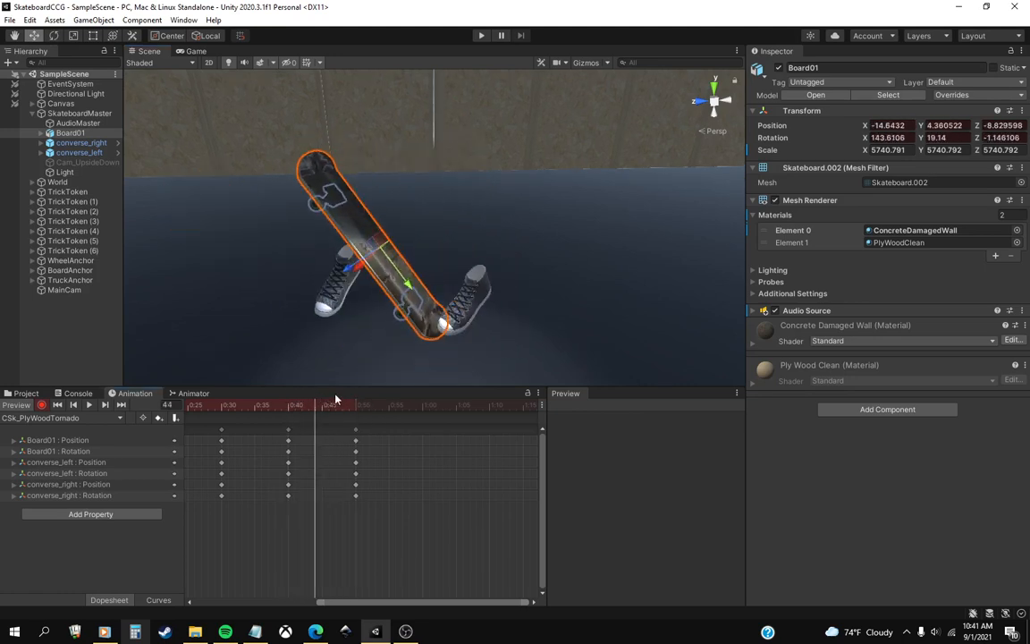
key("ctrl+z")
key("ctrl+z")
key("ctrl+z")
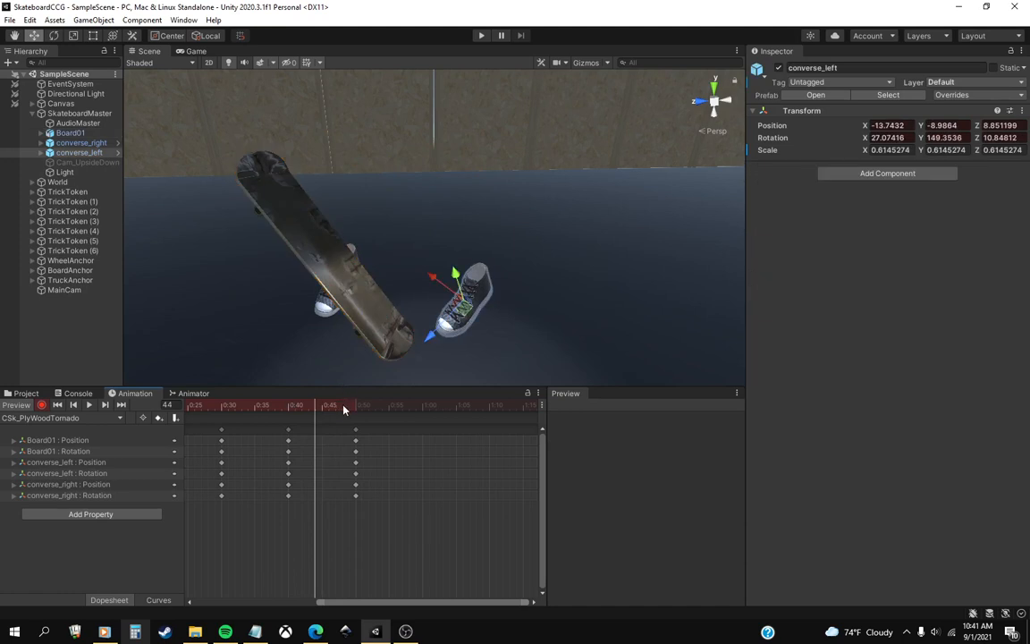
left_click(357, 407)
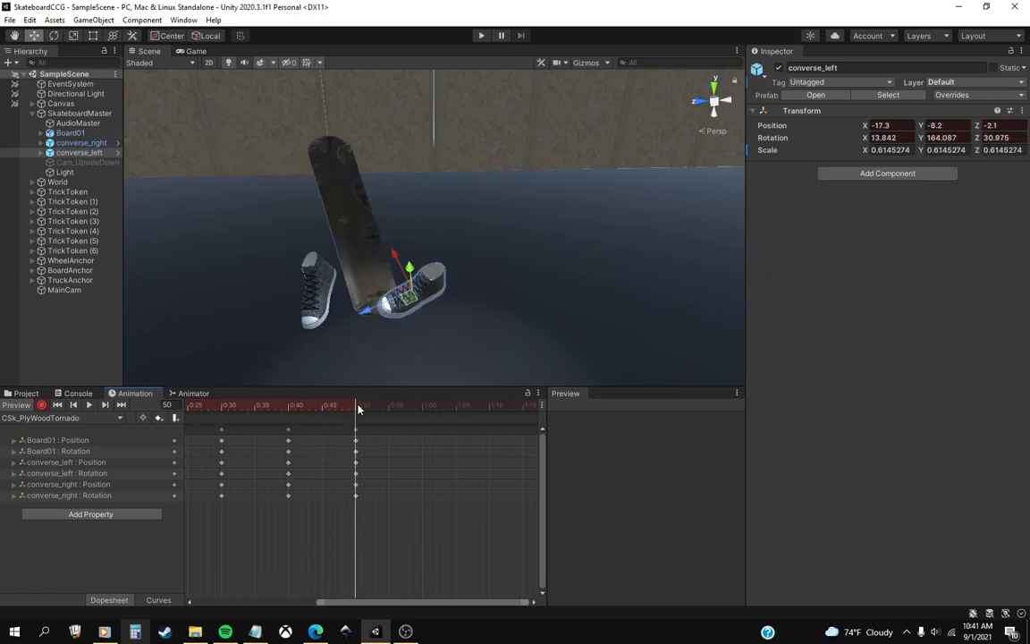
mouse_move(358, 408)
left_mouse_down()
mouse_move(263, 408)
mouse_move(357, 418)
left_mouse_up()
At frame 60, move Board01 across to the other side of the shoes, to X -27, Y 0.3, Z 14.6, and preview the motion.
left_click(423, 409)
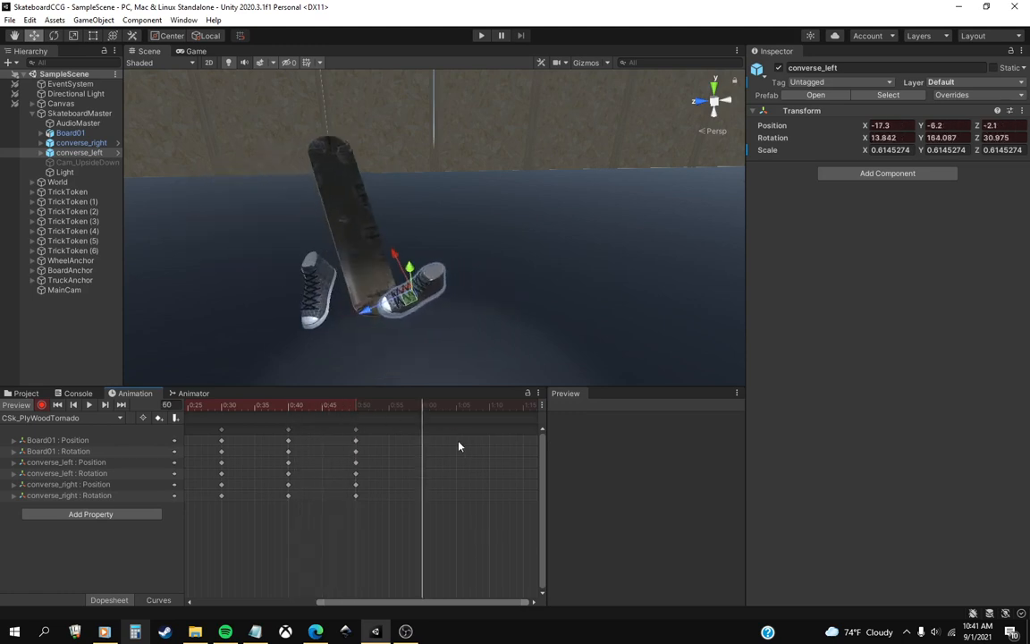
middle_click_drag(458, 446, 414, 444)
left_click(76, 133)
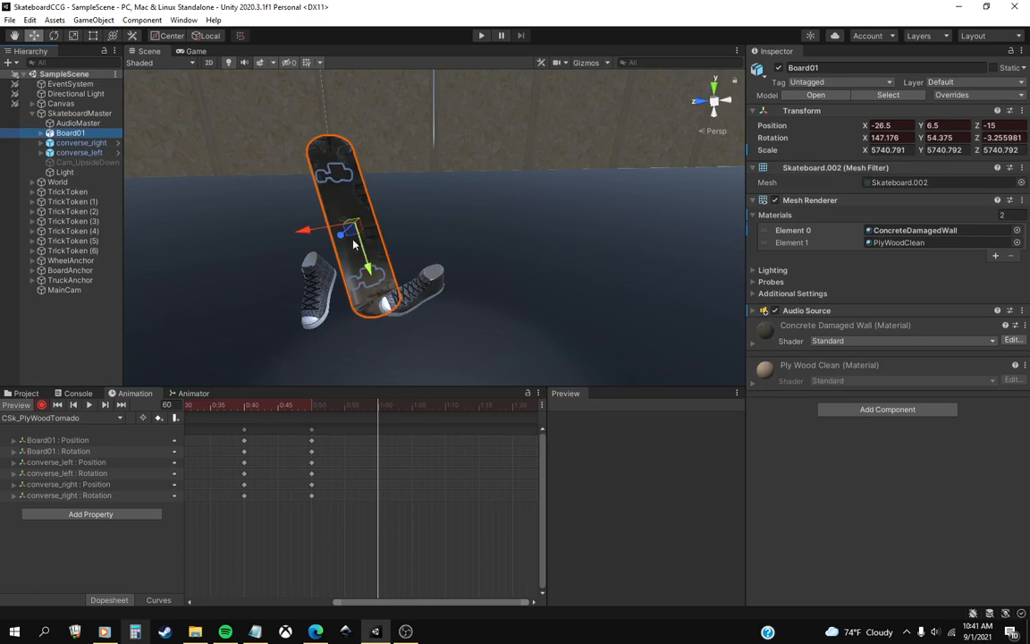
left_click_drag(354, 244, 484, 271)
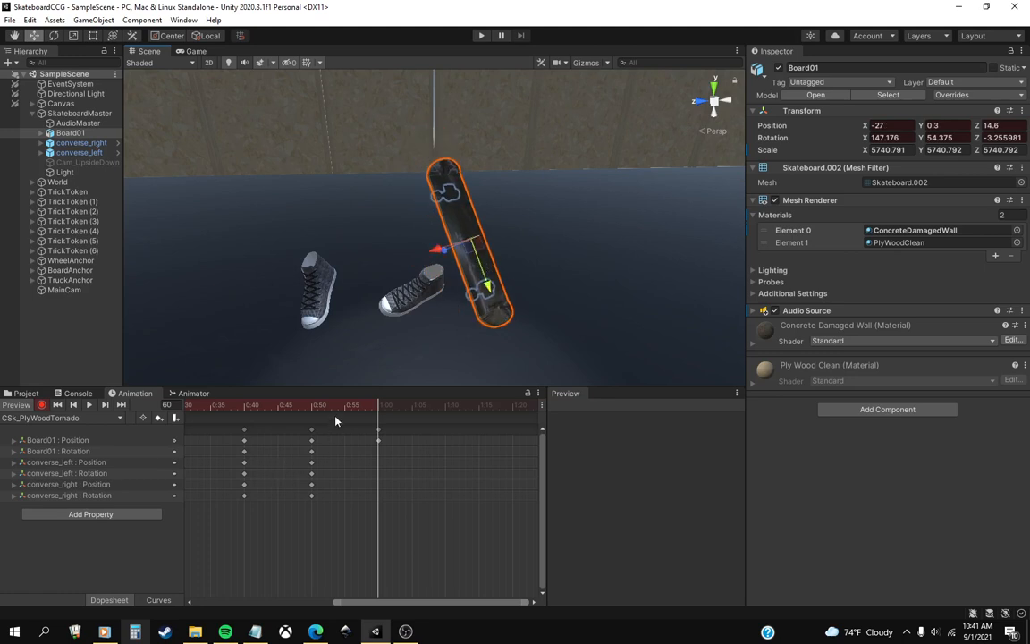
left_click_drag(315, 409, 378, 410)
At frame 60, rotate Board01 to about X 142.2, Y 126.1, Z 6.1.
left_click(55, 35)
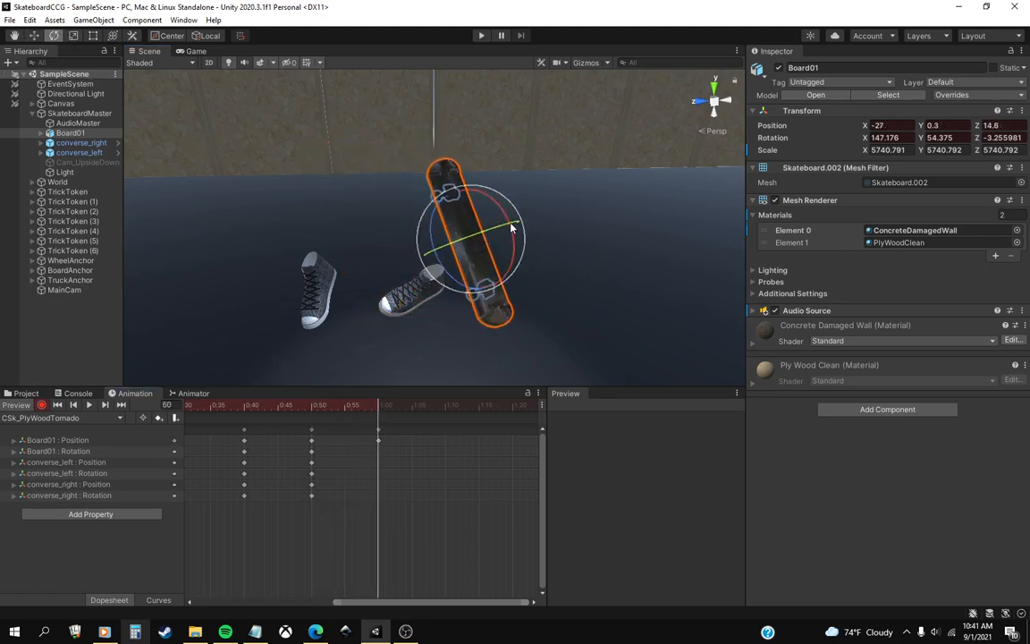
left_click_drag(417, 235, 446, 328)
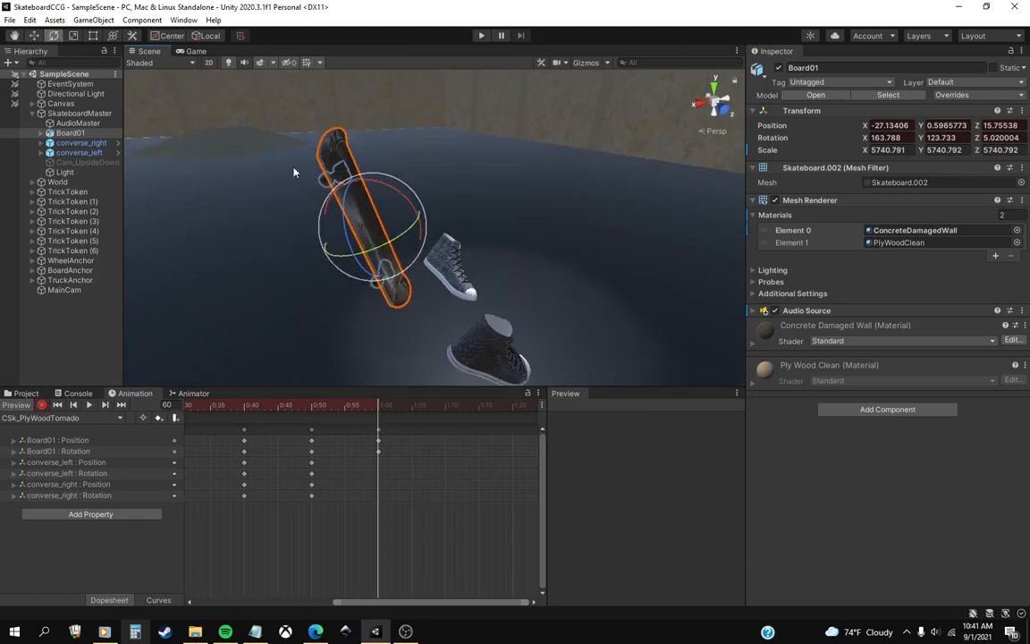
left_click_drag(358, 184, 359, 184)
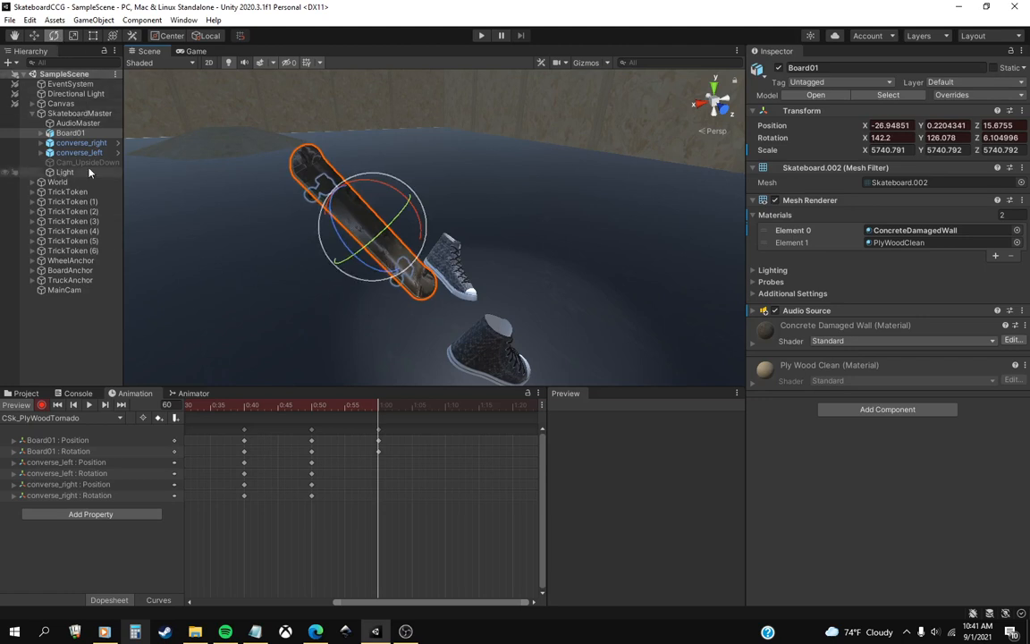
At frame 62, rotate Board01 to about X 149.9, Y 125.1, Z -3.1.
left_click_drag(327, 407, 395, 412)
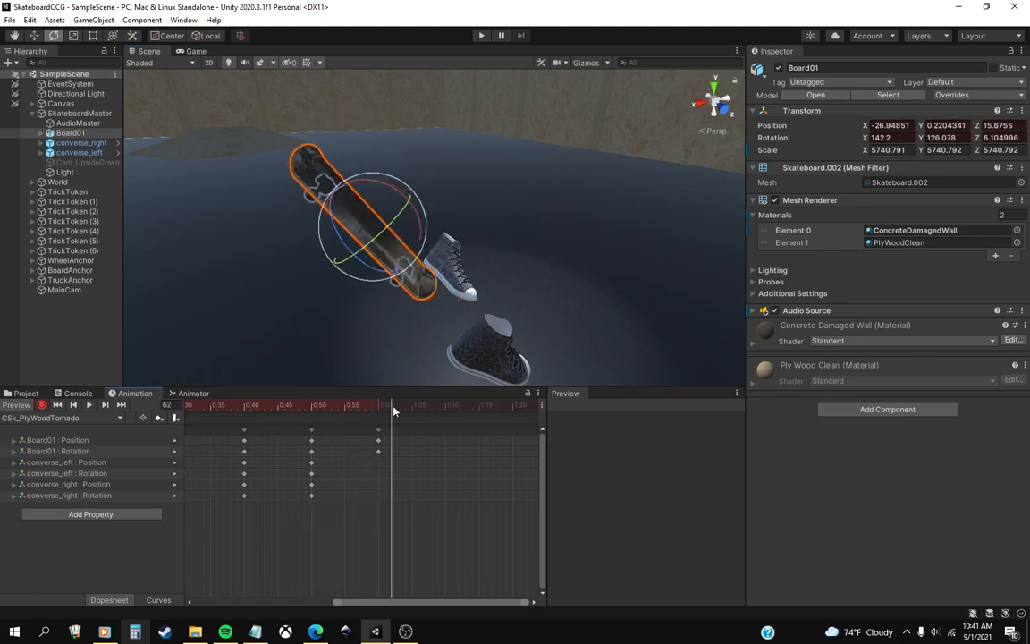
left_click_drag(361, 195, 344, 151)
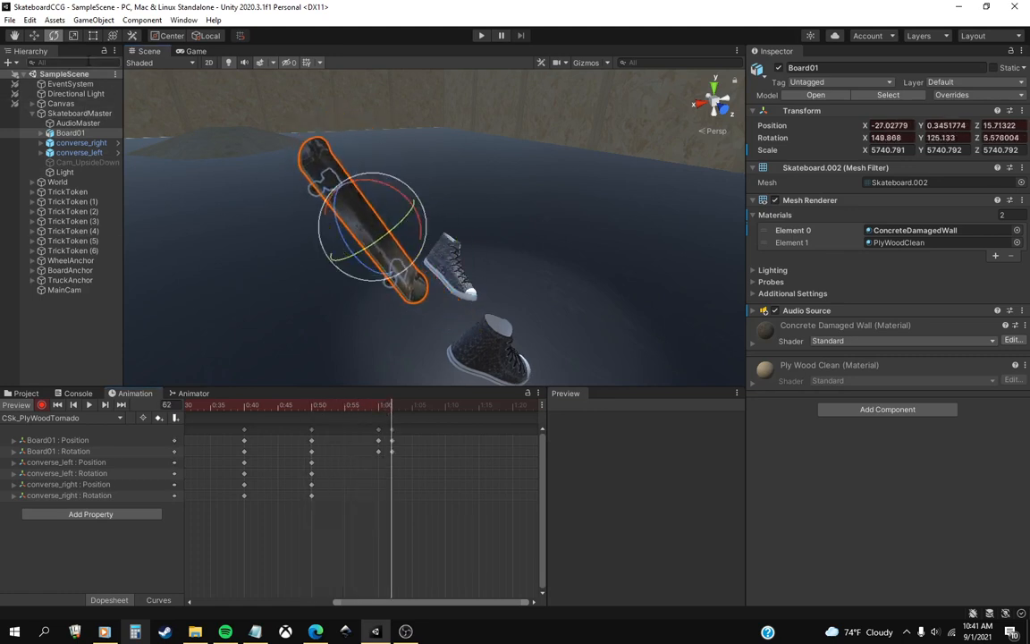
left_click(33, 36)
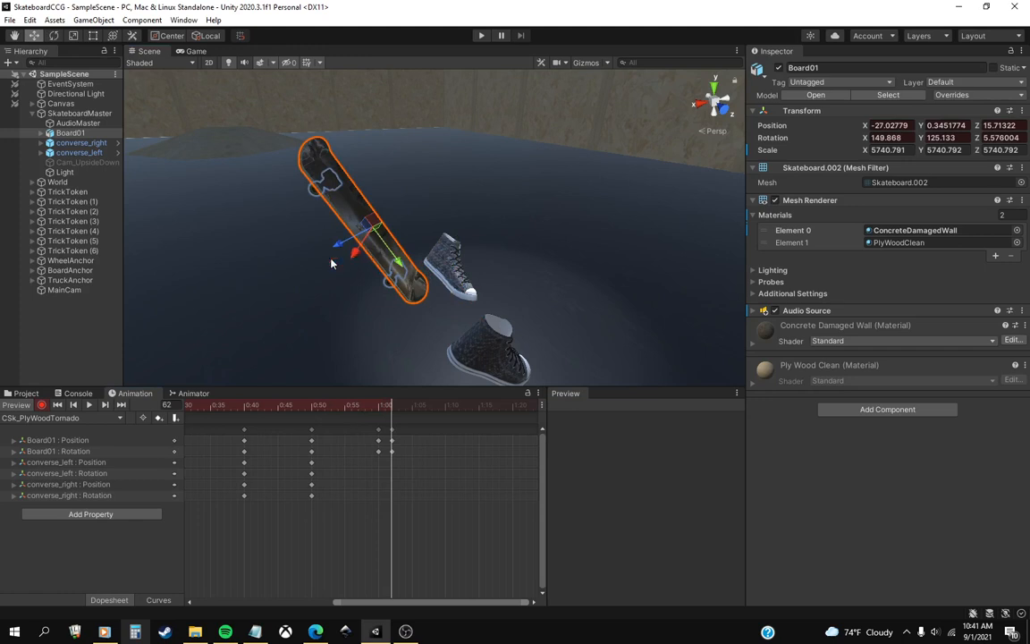
right_click_drag(381, 255, 409, 250)
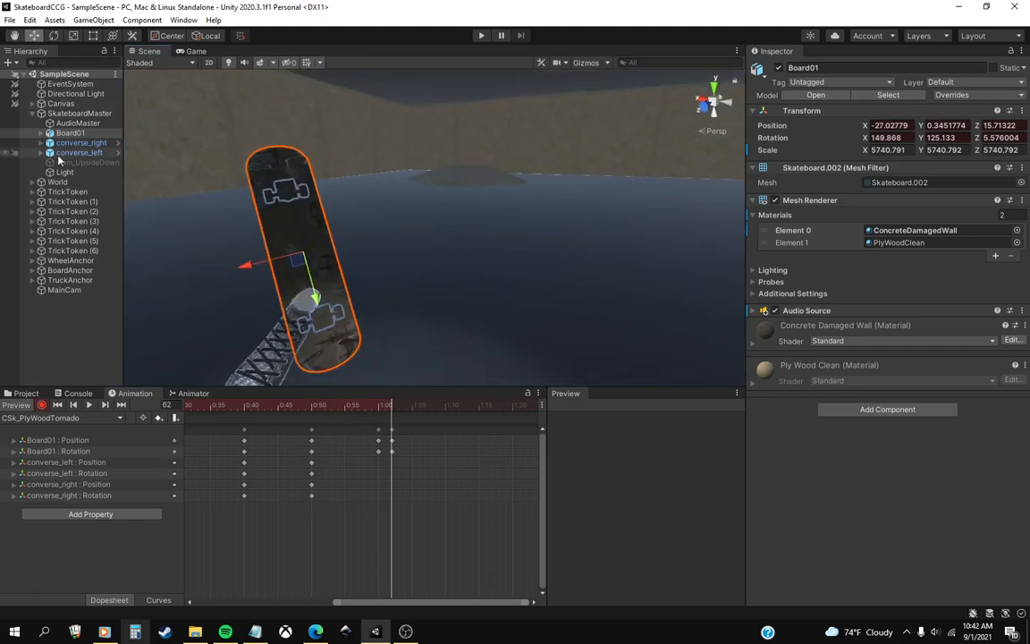
left_click(53, 36)
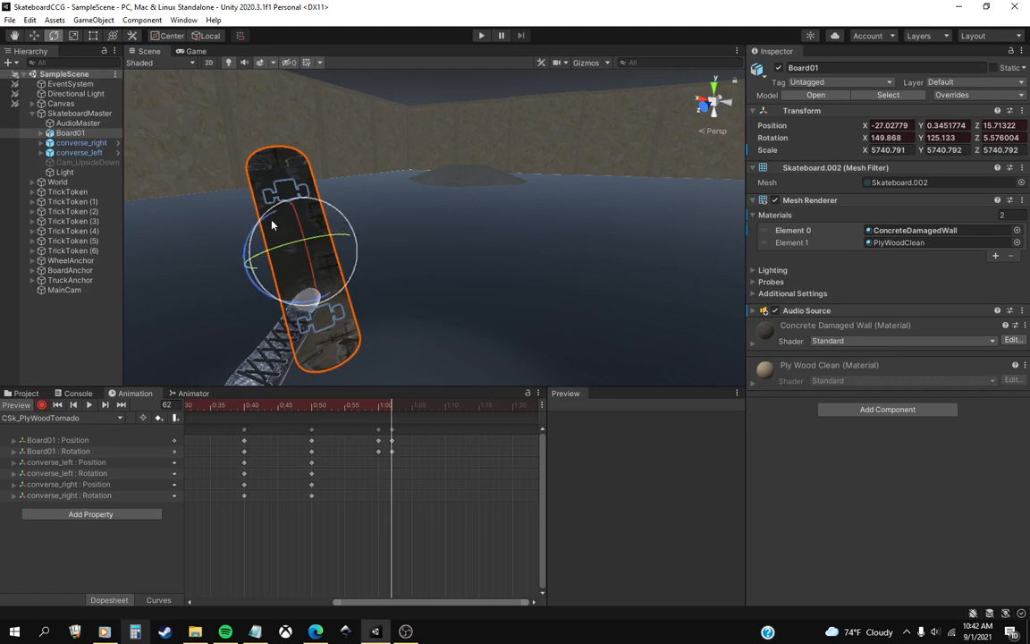
left_click_drag(273, 225, 267, 213)
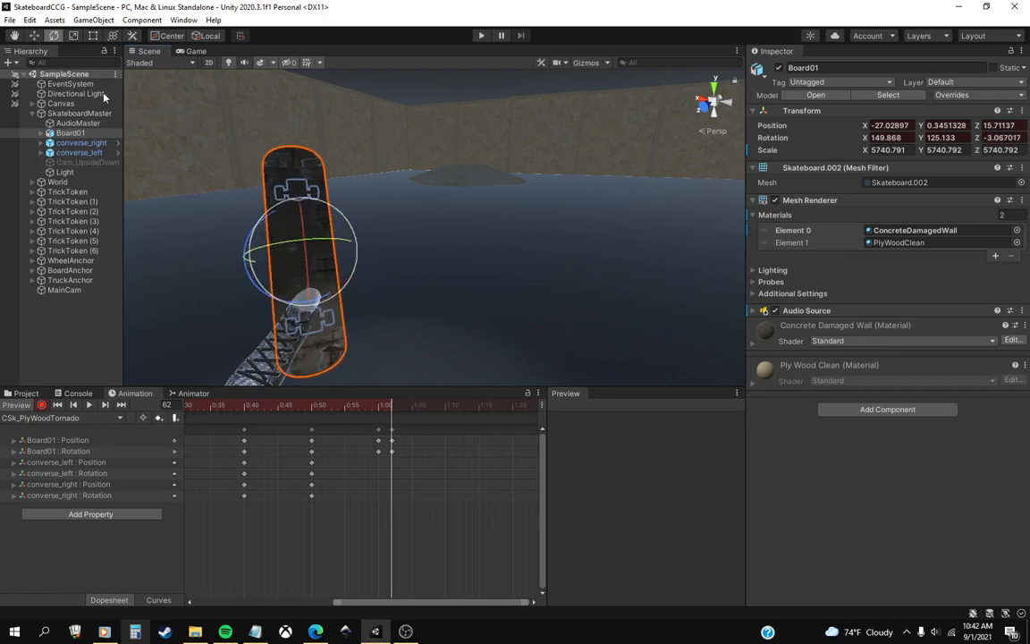
At frame 62, move Board01 up and toward the shoes to X -24.1, Y 7, Z 13.9.
left_click(34, 39)
middle_click_drag(307, 271, 591, 280)
right_click_drag(438, 279, 522, 281)
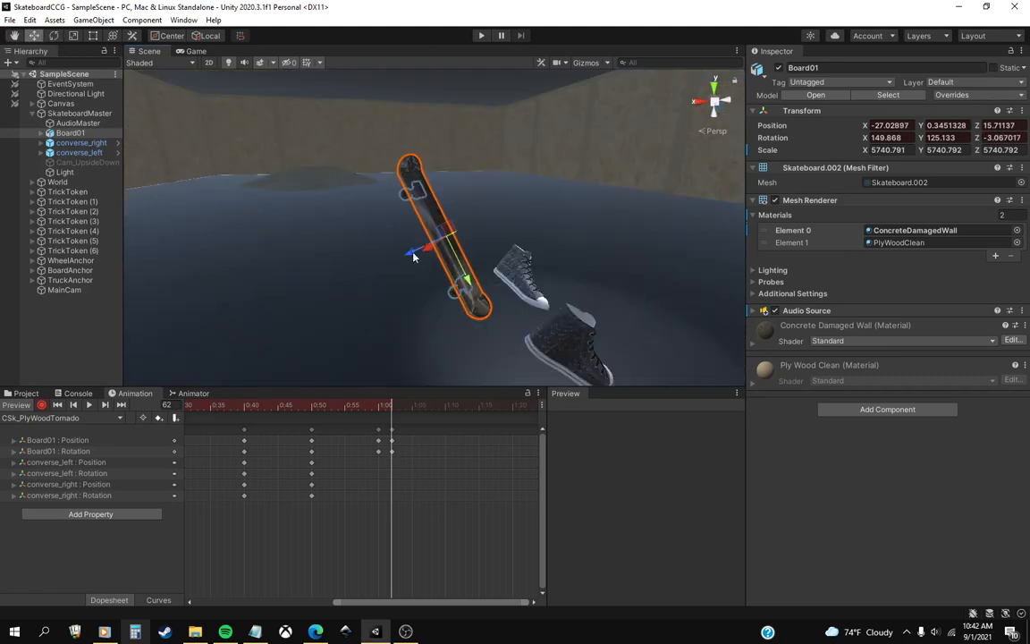
left_click_drag(412, 258, 486, 263)
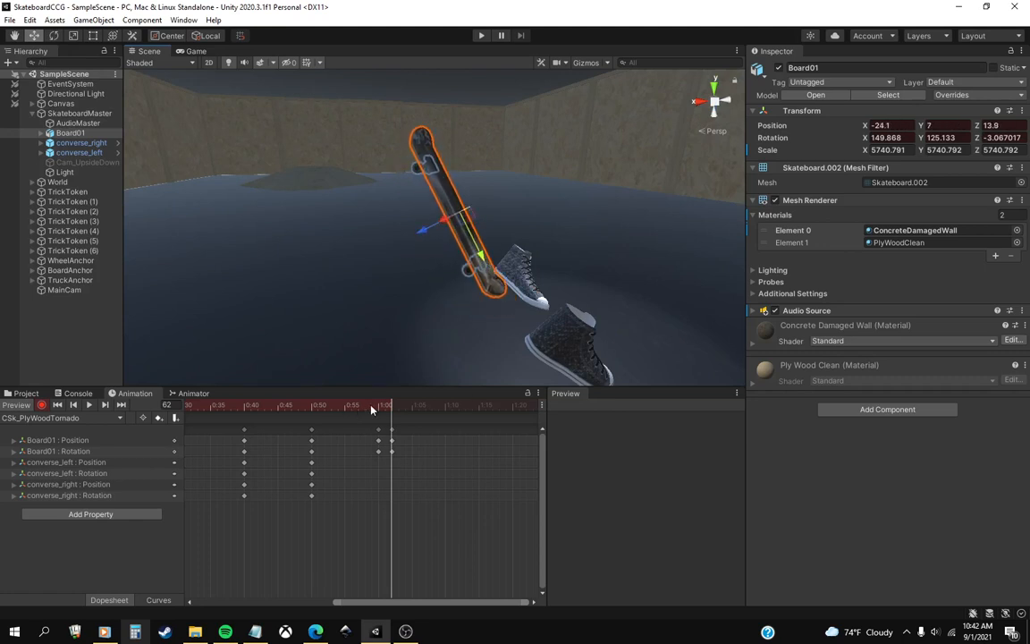
Shift Board01's position and rotation keyframes from frame 62 onto frame 60, replacing the keys there.
left_click_drag(389, 441, 390, 453)
left_click_drag(423, 477, 375, 436)
left_click(426, 480)
left_click_drag(420, 484, 384, 422)
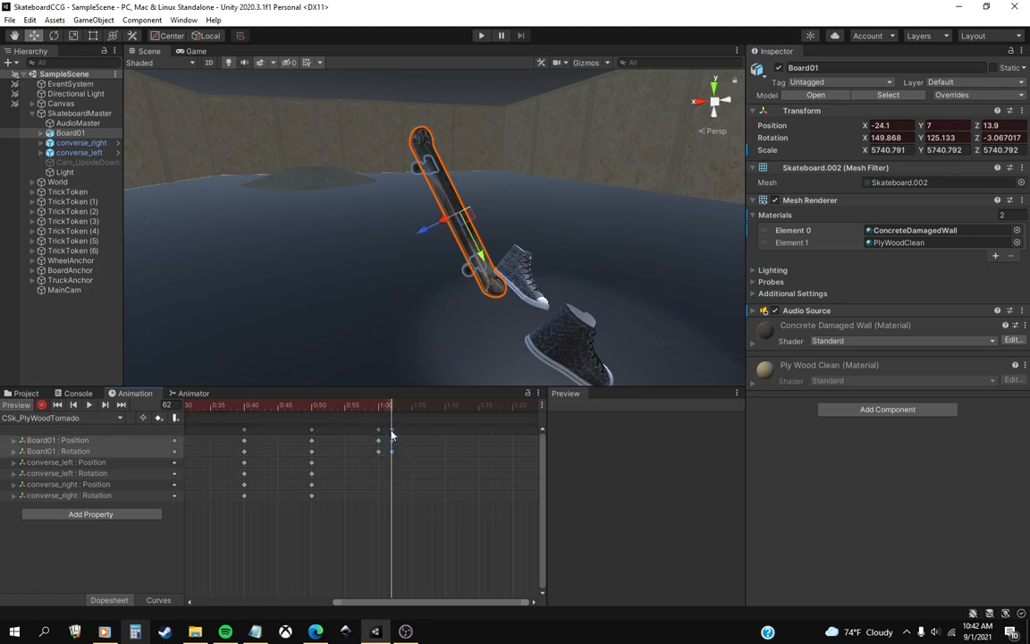
left_click_drag(383, 466, 372, 417)
left_click_drag(419, 480, 381, 421)
At frame 60, rotate converse_right to about X 14, Y 141.2, Z 20.5 and move it to X -14.4, Y -8.6, Z -20.9.
left_click_drag(505, 298, 374, 319, "alt")
left_click(374, 317)
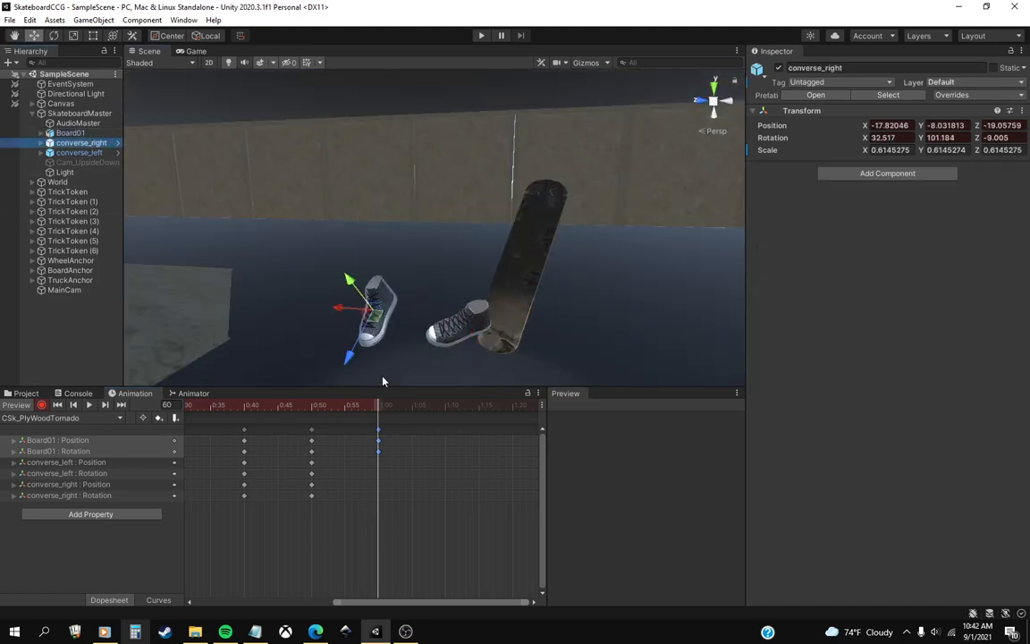
key("e")
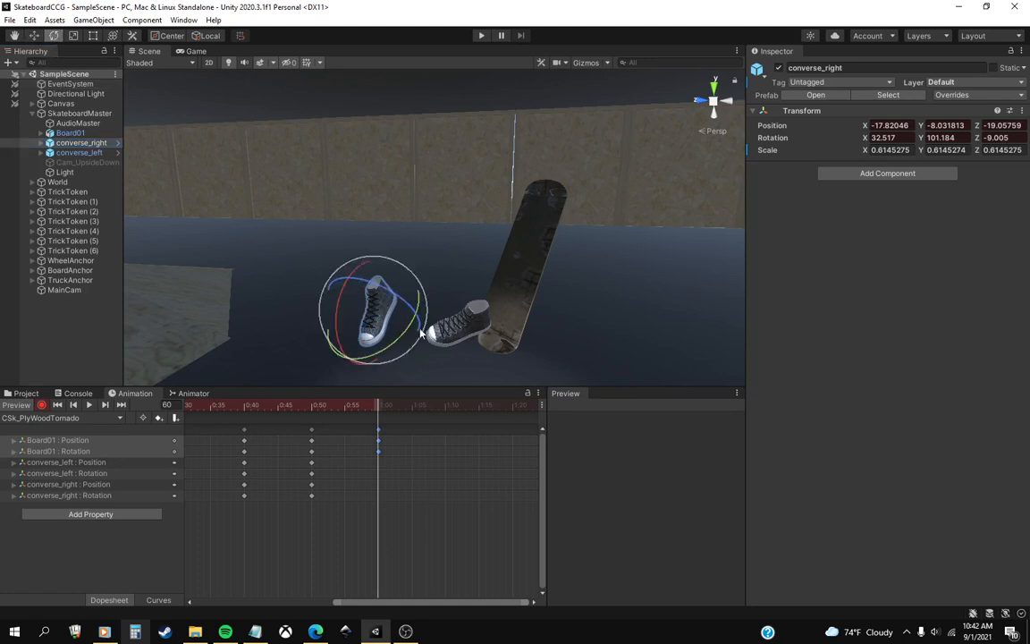
left_click_drag(420, 332, 379, 309)
left_click_drag(414, 347, 375, 351)
key("w")
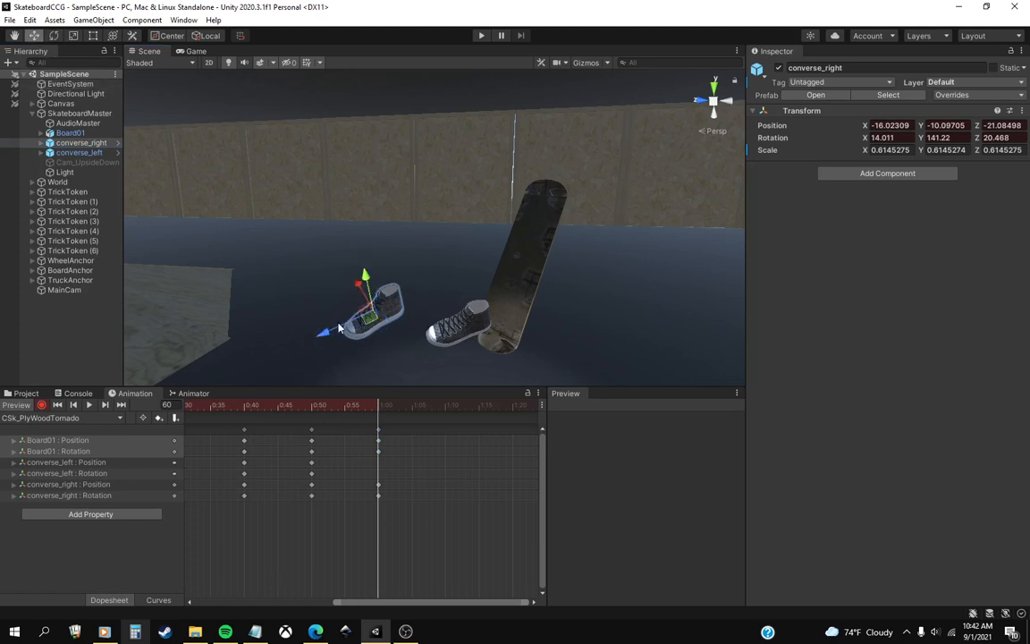
left_click_drag(368, 285, 369, 273)
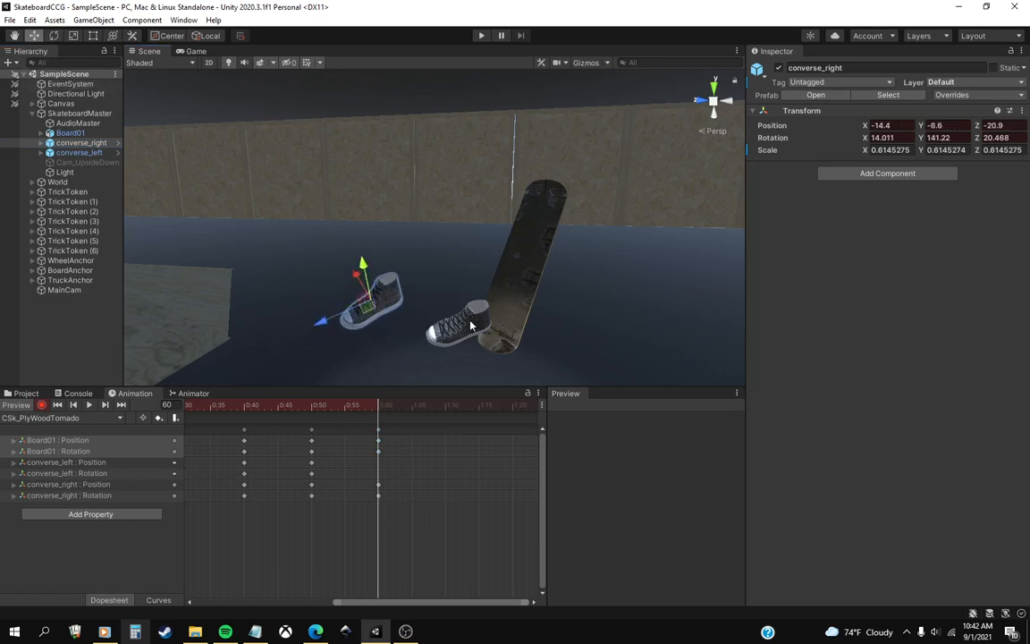
At frame 60, rotate converse_left to about X 20.1, Y 81.3, Z -1.2.
left_click(472, 324)
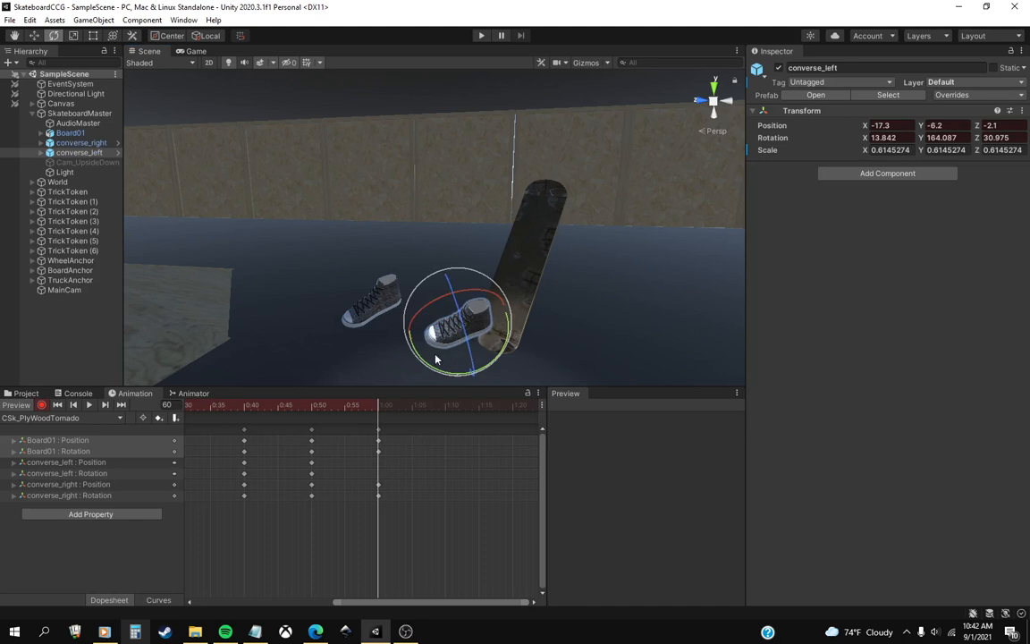
left_click_drag(435, 358, 523, 367)
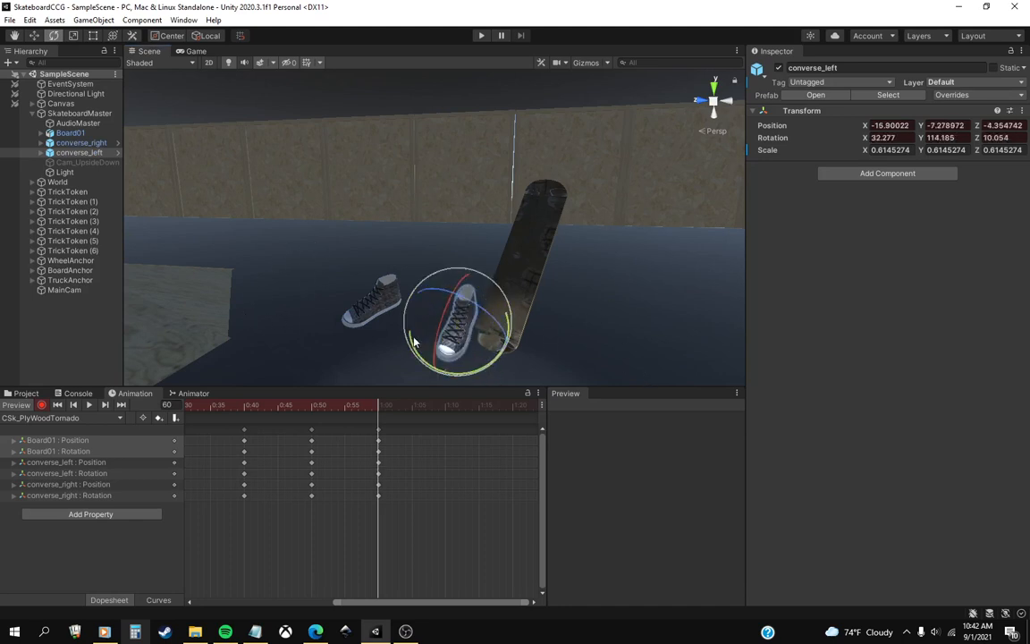
left_click_drag(447, 350, 511, 379)
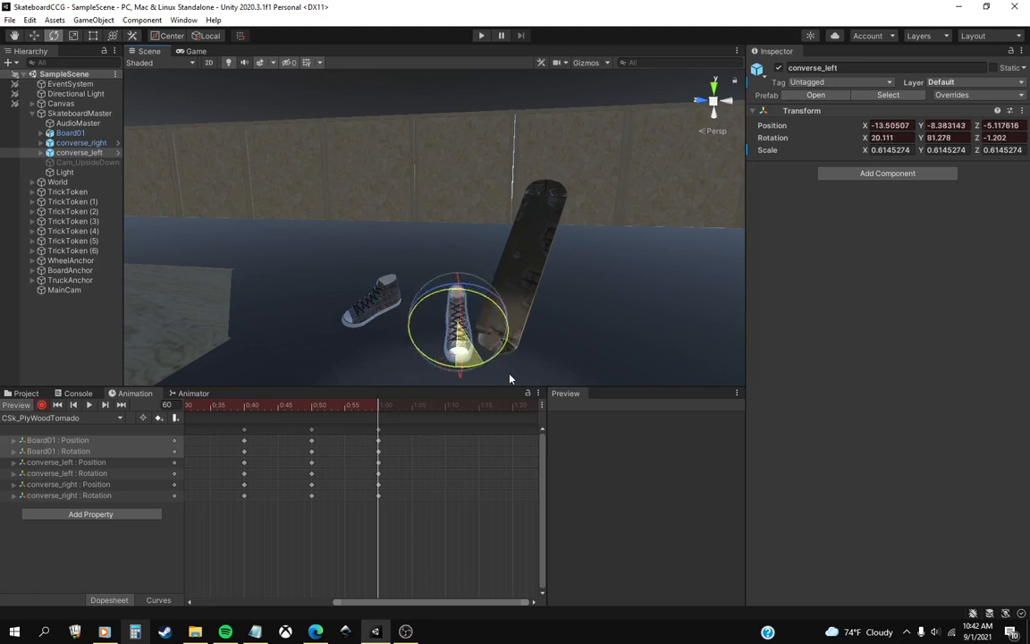
middle_click_drag(511, 347, 506, 331)
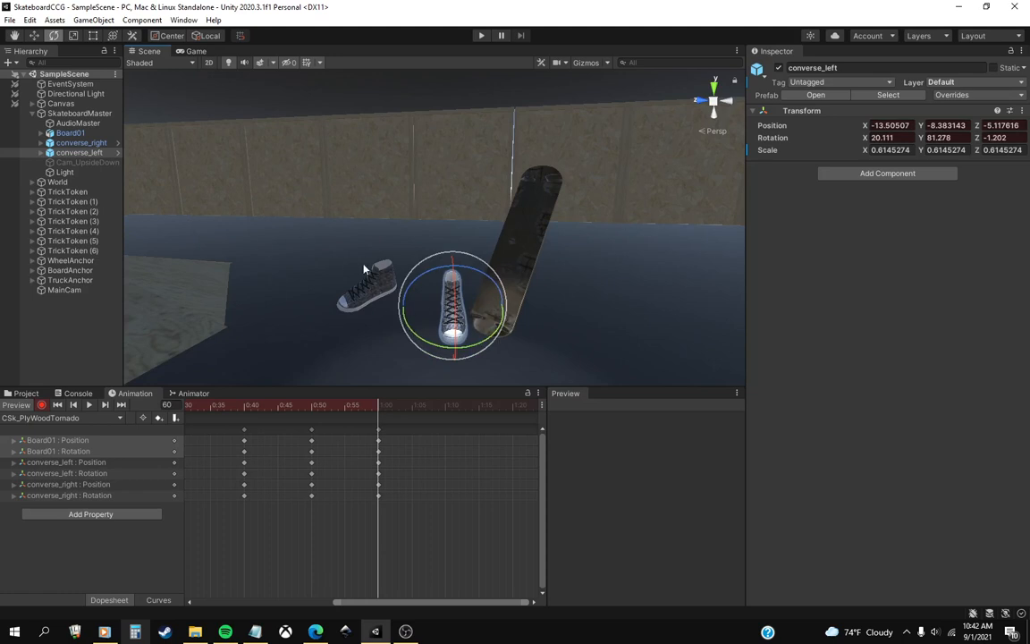
right_click_drag(363, 268, 415, 259)
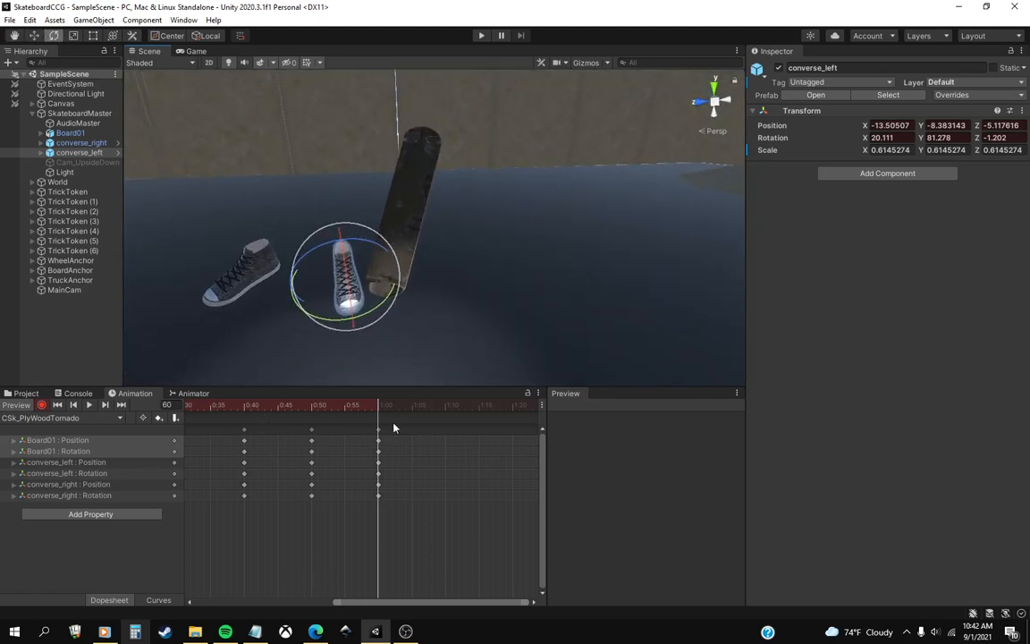
mouse_move(382, 411)
left_mouse_down()
mouse_move(327, 413)
mouse_move(384, 414)
left_mouse_up()
left_click(34, 36)
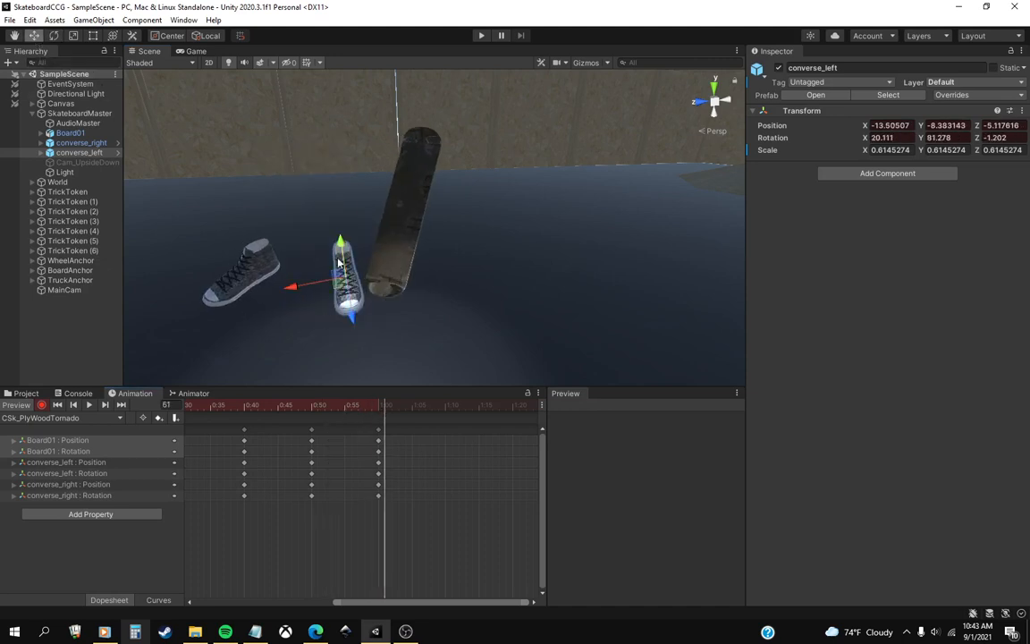
left_click_drag(291, 288, 381, 334)
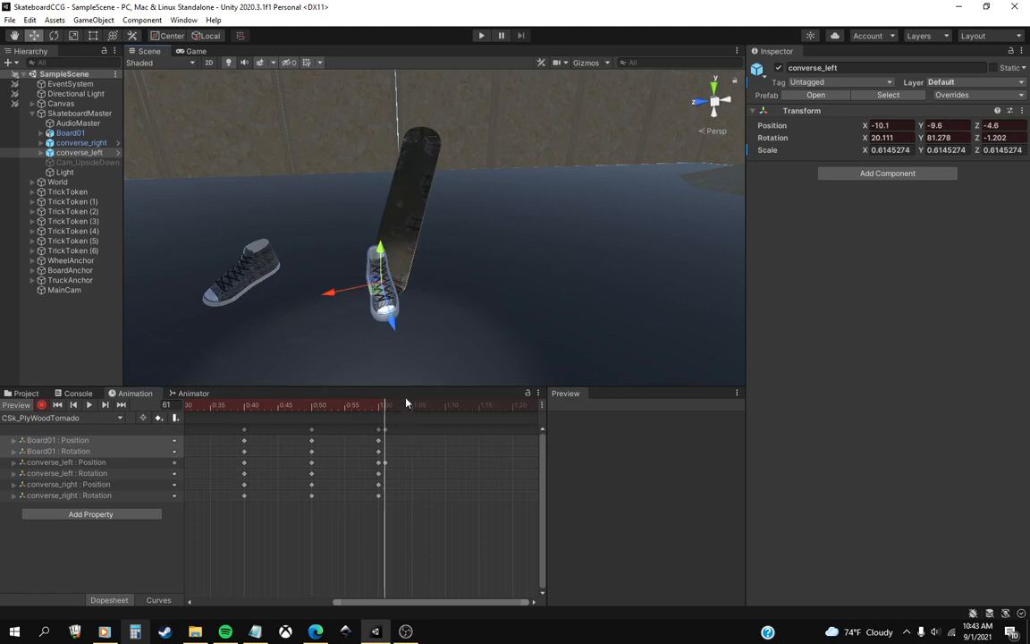
key("ctrl+z")
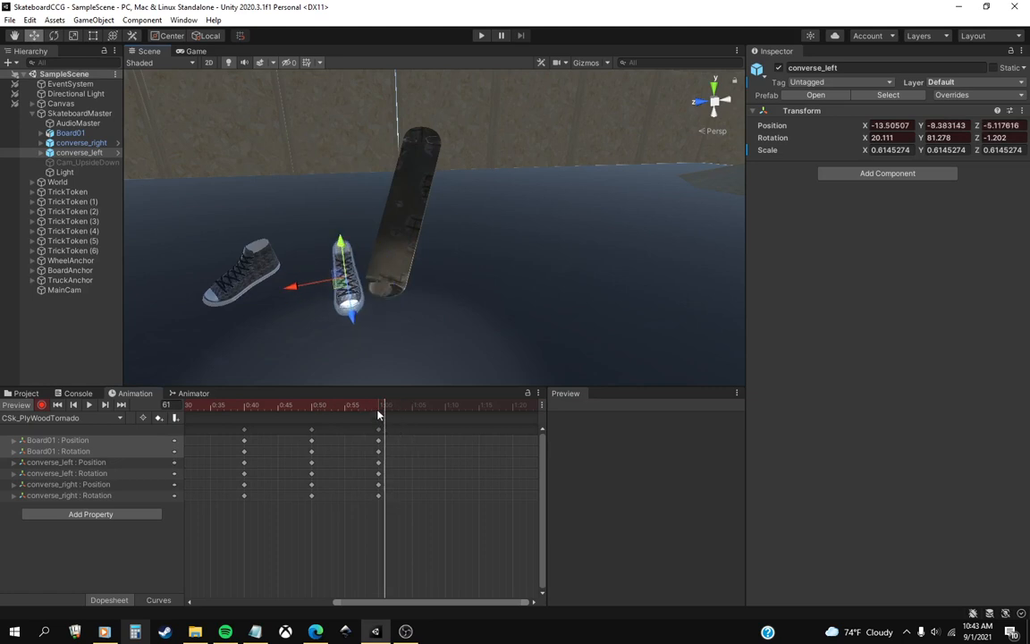
At frame 60, move converse_left to X -9.4, Y -10.1, Z 3.8 and rotate it to about X 10.7, Y 73.3, Z 0.3.
left_click(380, 411)
left_click_drag(357, 325, 398, 329)
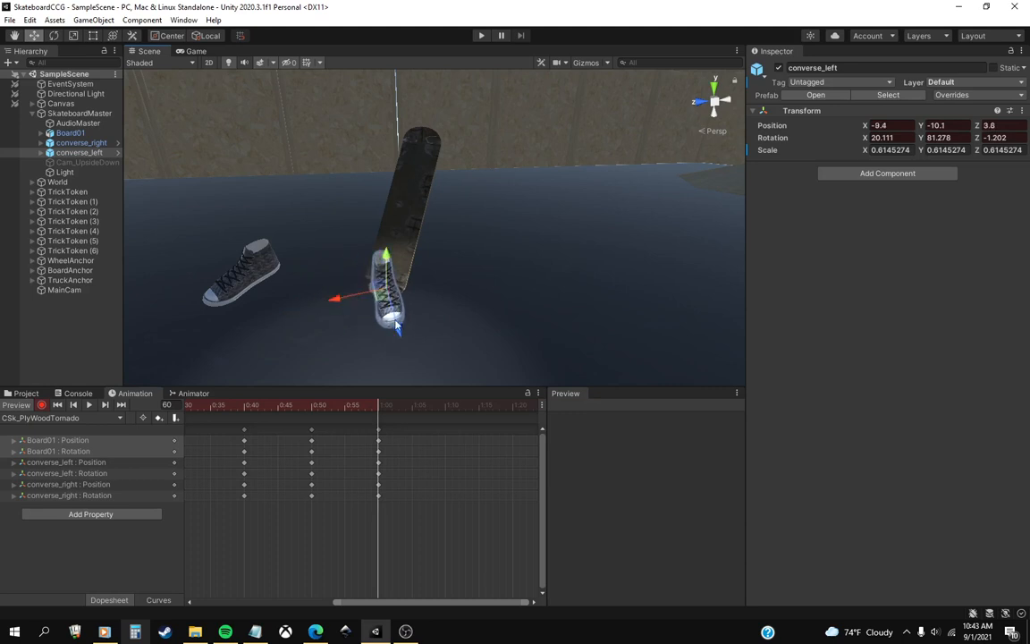
left_click(54, 35)
left_click_drag(368, 287, 353, 268)
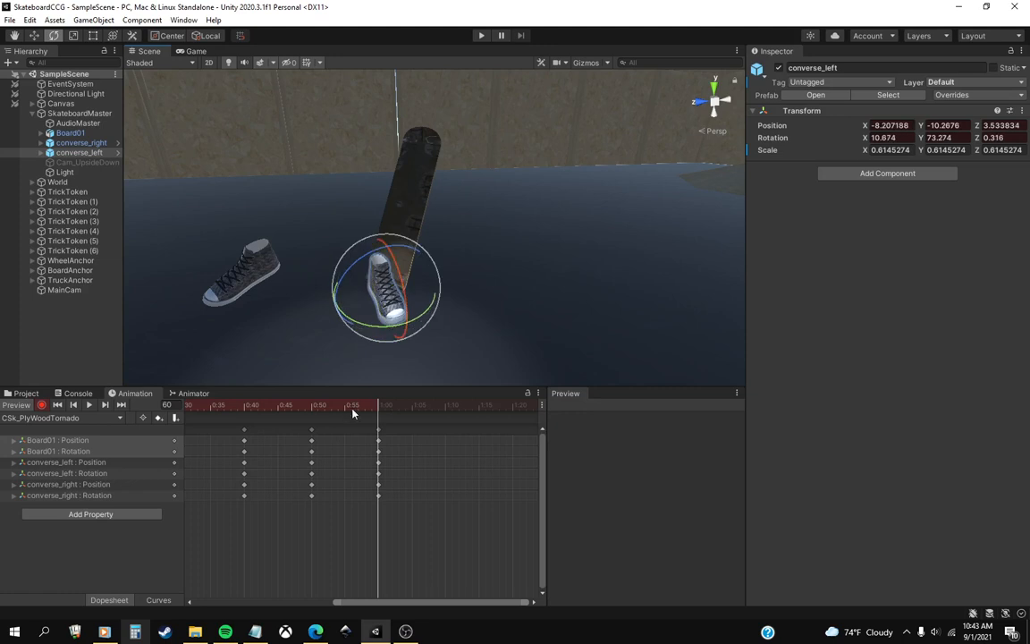
Preview the motion, advance to frame 70, and examine the board and both shoes from several angles.
left_click_drag(352, 412, 448, 424)
middle_click_drag(460, 465, 398, 472)
middle_click_drag(410, 295, 419, 325)
right_click_drag(419, 325, 438, 322)
middle_click_drag(438, 322, 553, 329)
right_click_drag(315, 318, 377, 312)
middle_click_drag(376, 312, 428, 301)
middle_click_drag(339, 270, 386, 248)
right_click_drag(371, 265, 402, 263)
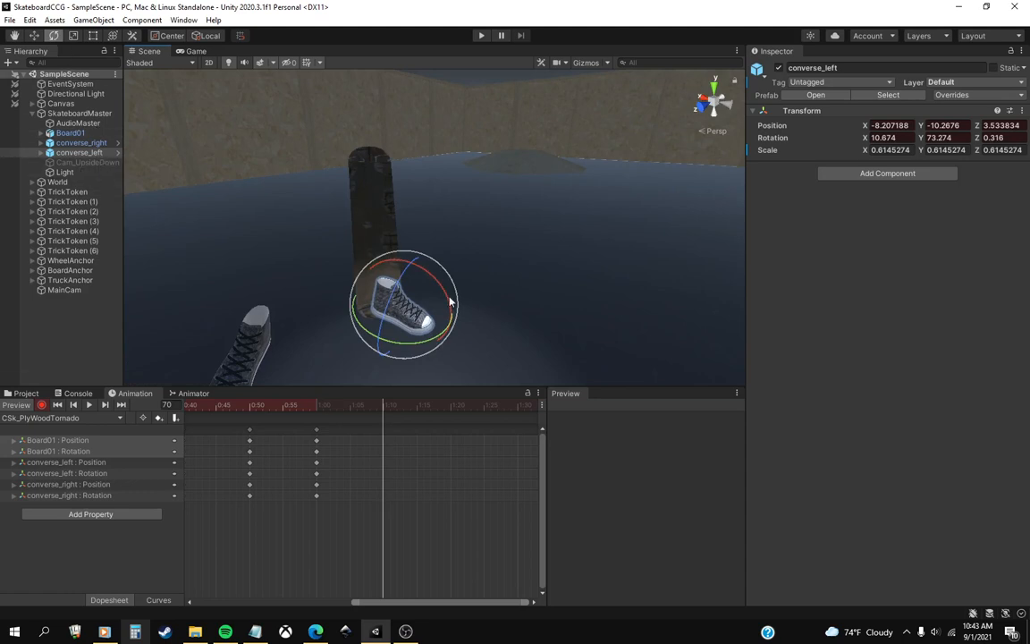
mouse_move(451, 302)
right_mouse_down()
mouse_move(417, 289)
mouse_move(501, 276)
mouse_move(379, 277)
mouse_move(447, 302)
right_mouse_up()
middle_click_drag(414, 269, 382, 255)
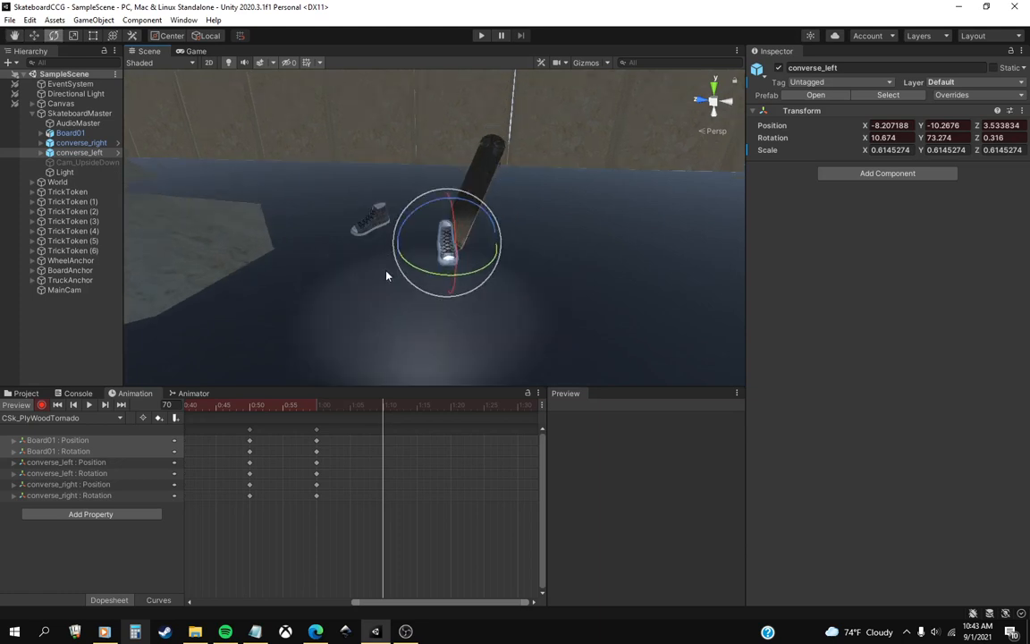
middle_click_drag(407, 280, 348, 284)
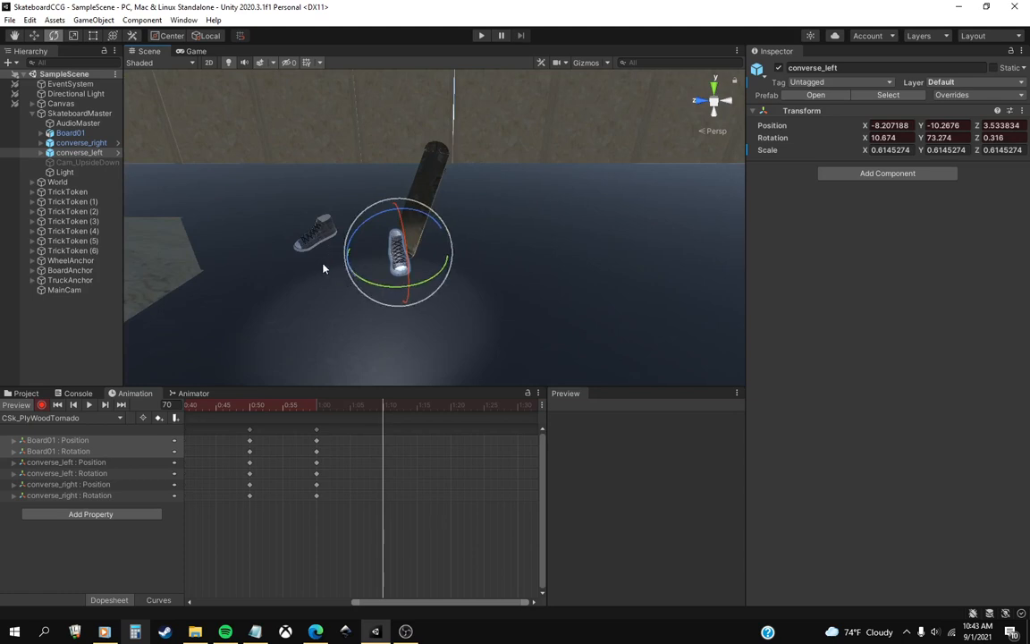
right_click_drag(334, 277, 365, 267)
middle_click_drag(331, 273, 395, 264)
right_click_drag(413, 264, 385, 263)
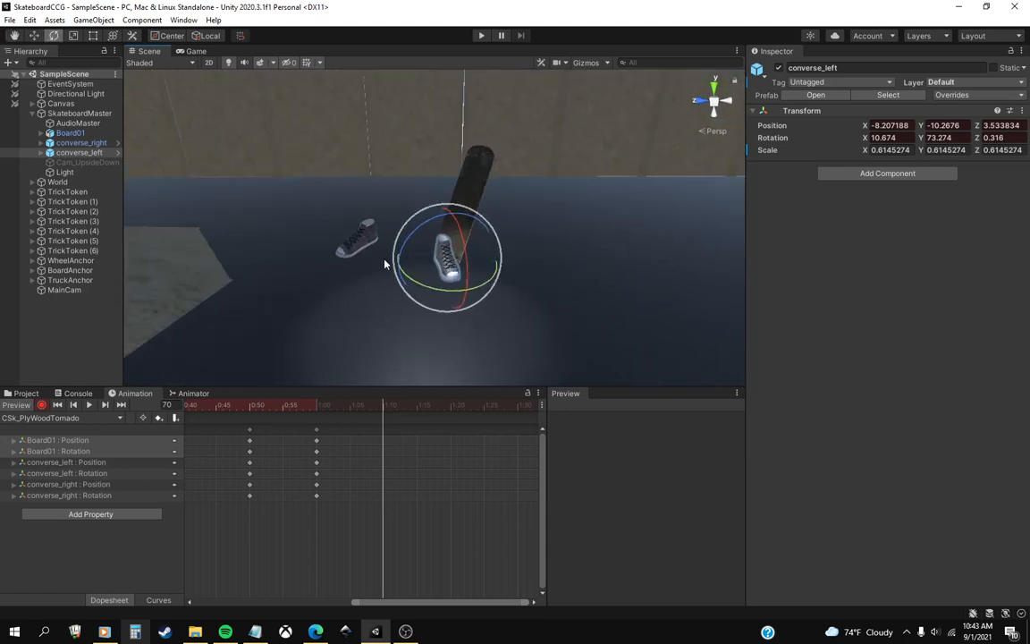
scroll(358, 244, "up", 1)
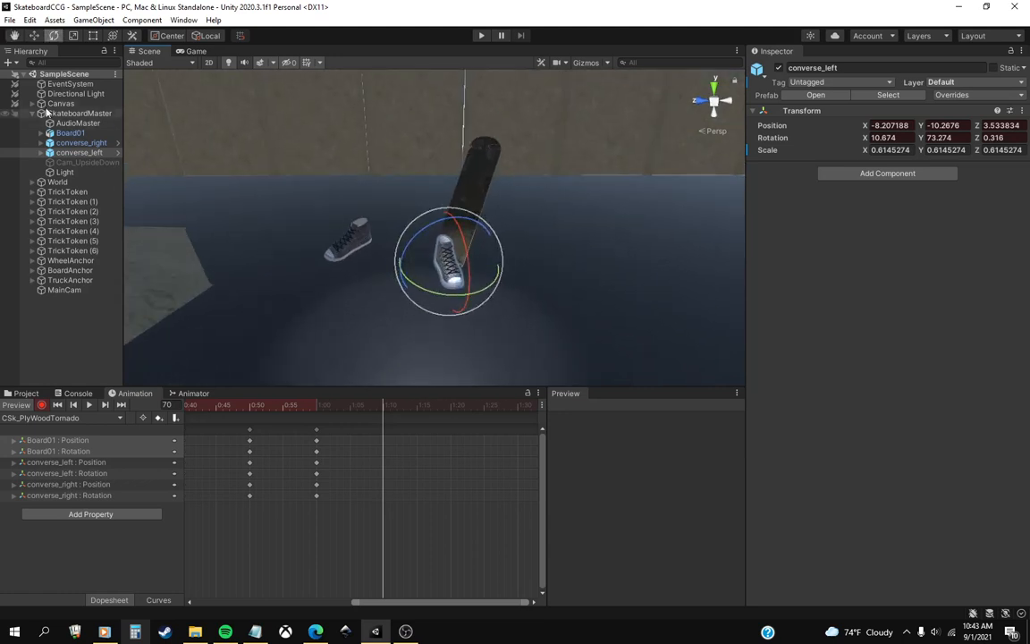
At frame 70, move Board01 to X -11, Y 5.9, Z 24.6, in front of the left shoe.
left_click(486, 220)
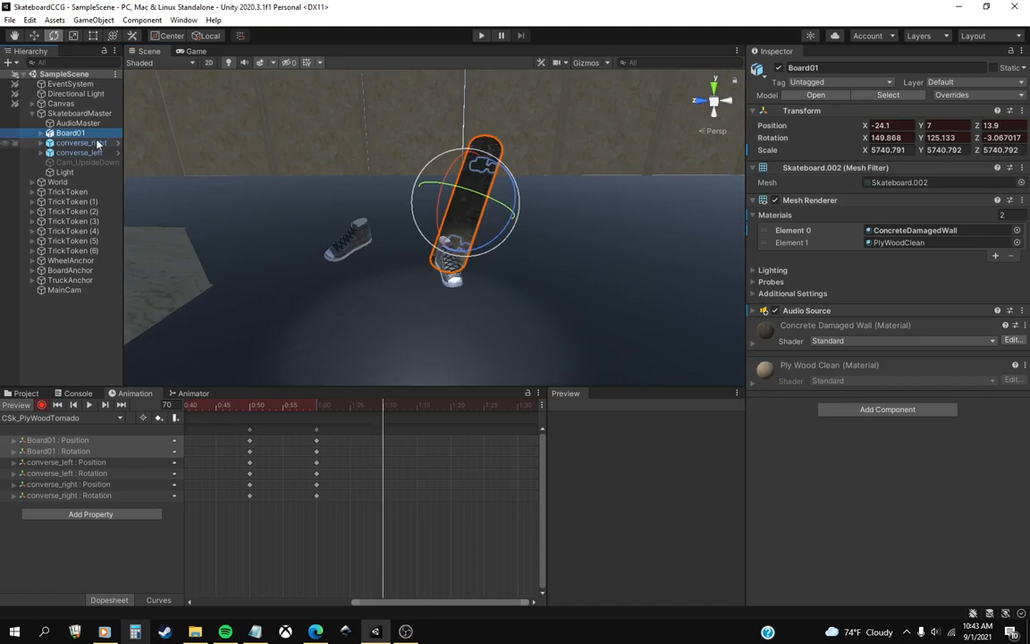
left_click(29, 37)
left_click_drag(305, 203, 521, 244, "alt")
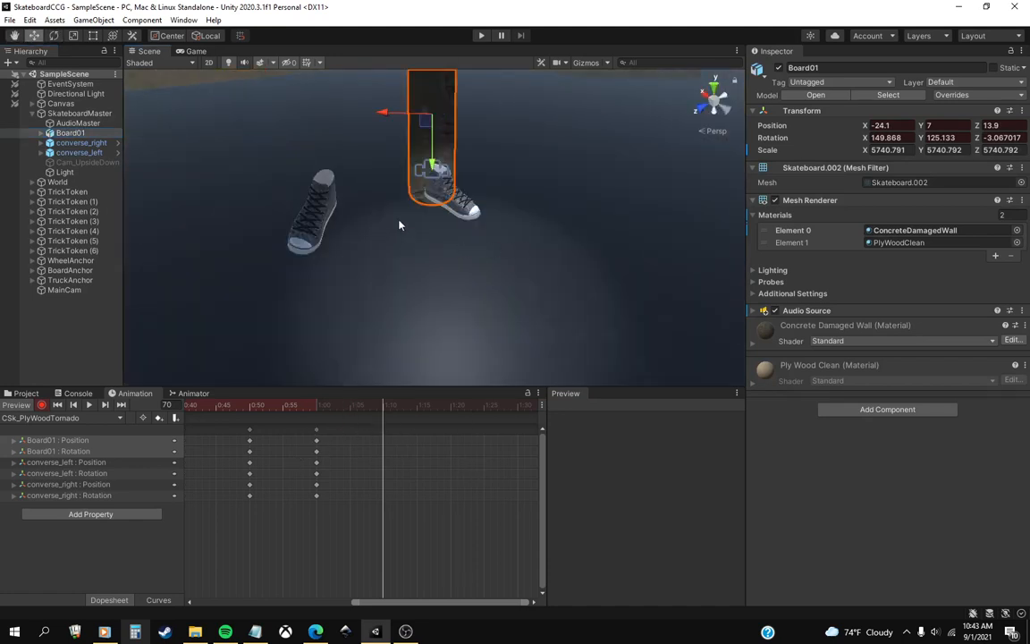
mouse_move(402, 222)
left_mouse_down("alt")
mouse_move(372, 221)
mouse_move(398, 147)
mouse_move(374, 130)
mouse_move(325, 167)
mouse_move(354, 176)
mouse_move(414, 228)
left_mouse_up("alt")
left_click_drag(359, 184, 446, 221)
At frame 70, rotate Board01 to about X 147.9, Y 186.6, Z 4.
left_click(55, 37)
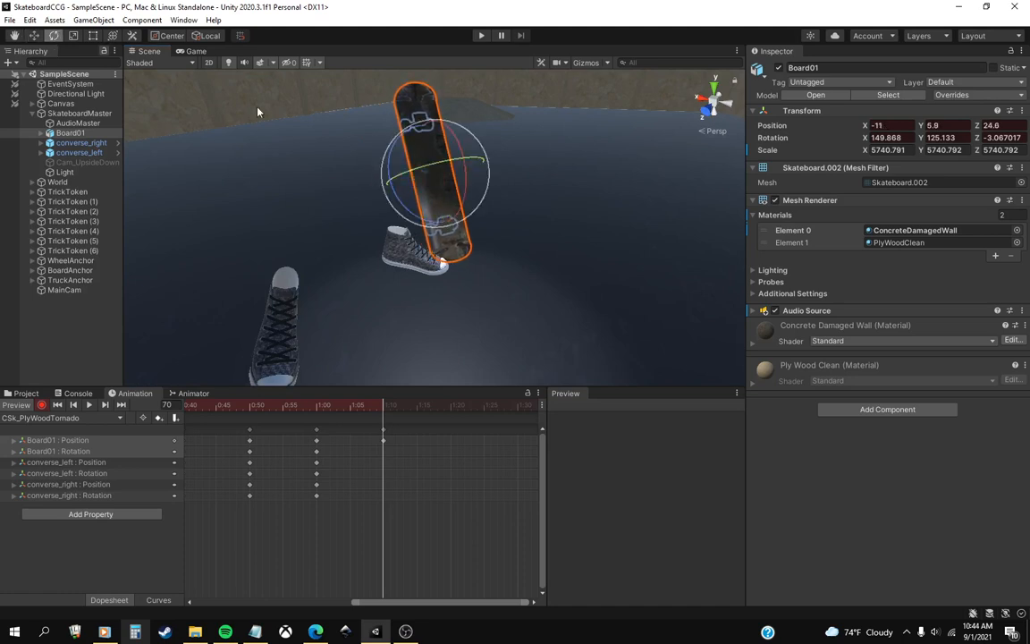
left_click_drag(473, 175, 447, 150)
left_click_drag(508, 189, 530, 226, "alt")
middle_click_drag(530, 226, 412, 247)
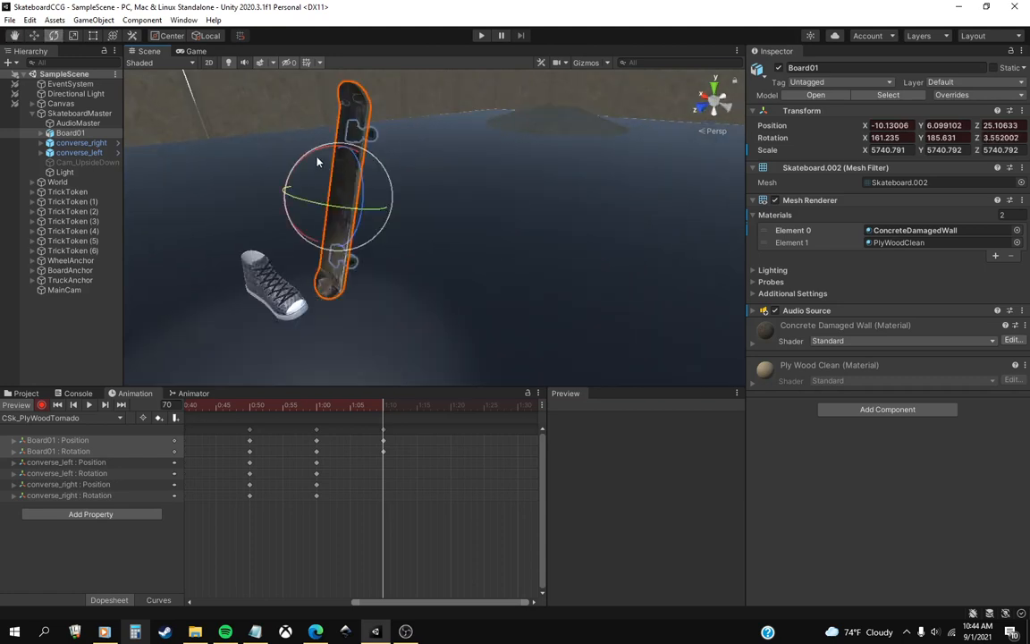
left_click_drag(314, 149, 342, 155)
Fine-tune Board01's rotation at frame 70 to about X 147.7, Y 182.1, Z 3.4.
right_click_drag(310, 250, 362, 254)
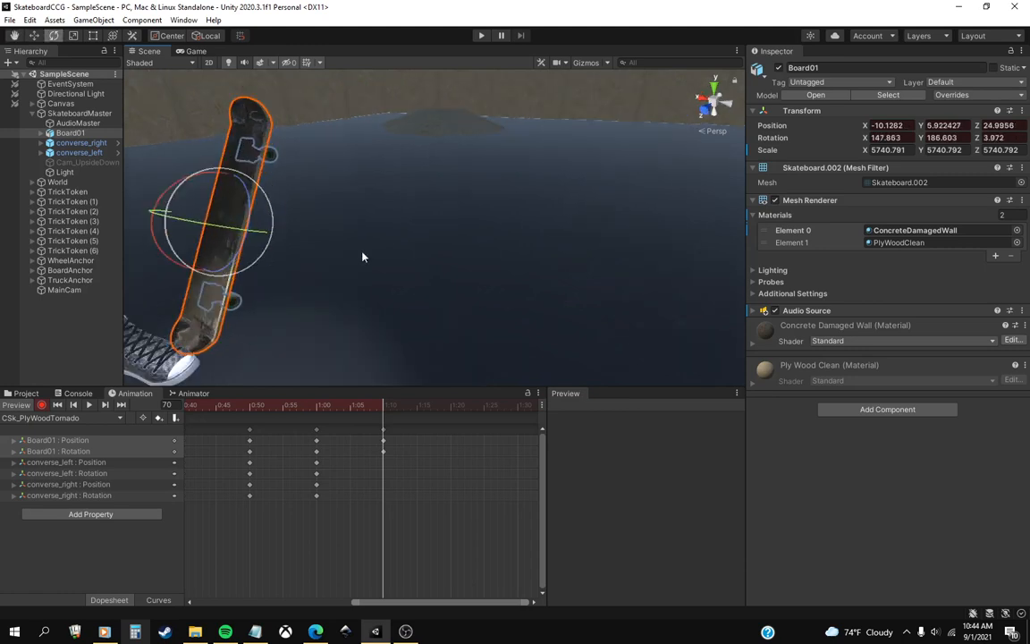
middle_click_drag(362, 257, 435, 234)
scroll(433, 236, "down", 1)
right_click_drag(323, 265, 380, 273)
middle_click_drag(432, 278, 455, 269)
middle_click_drag(495, 236, 501, 266)
left_click_drag(492, 202, 500, 205)
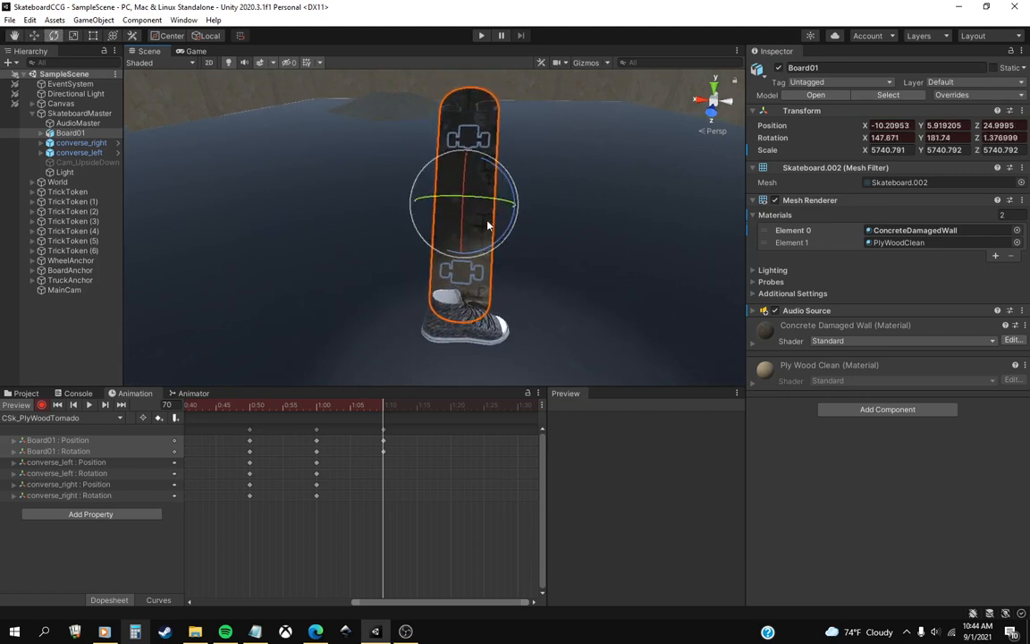
left_click_drag(487, 249, 487, 204)
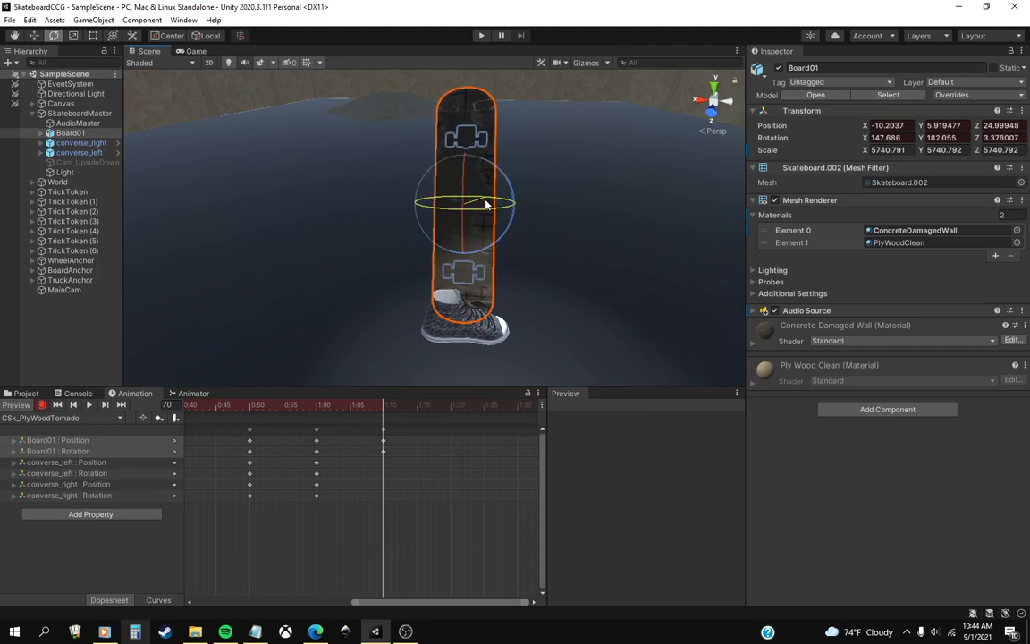
left_click_drag(483, 252, 337, 251, "alt")
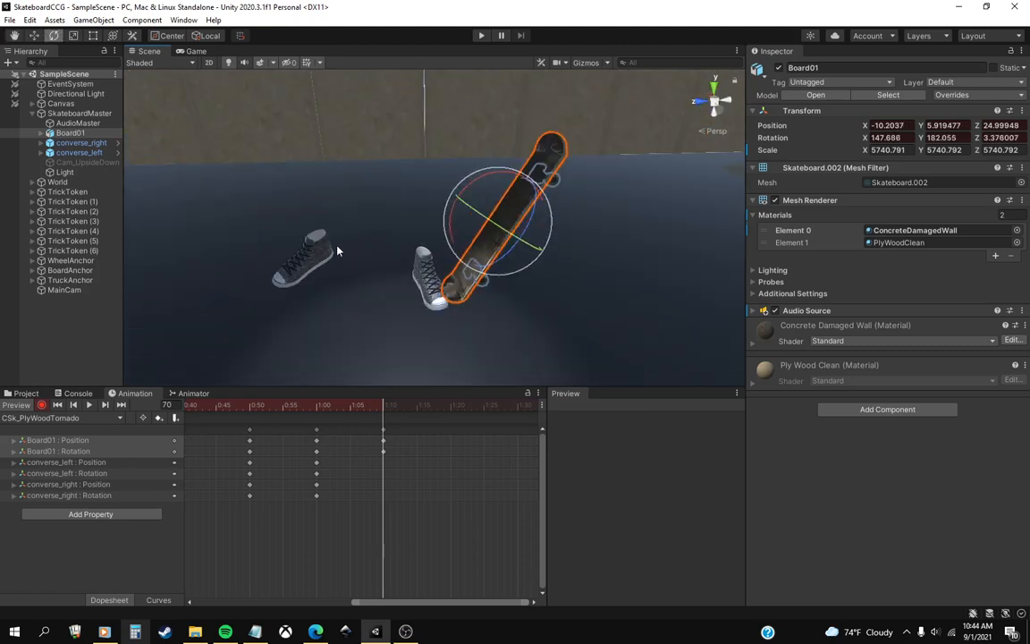
Preview the motion into frame 70 and rotate converse_left there to about X 3.6, Y 77.3, Z -29.
left_click(34, 37)
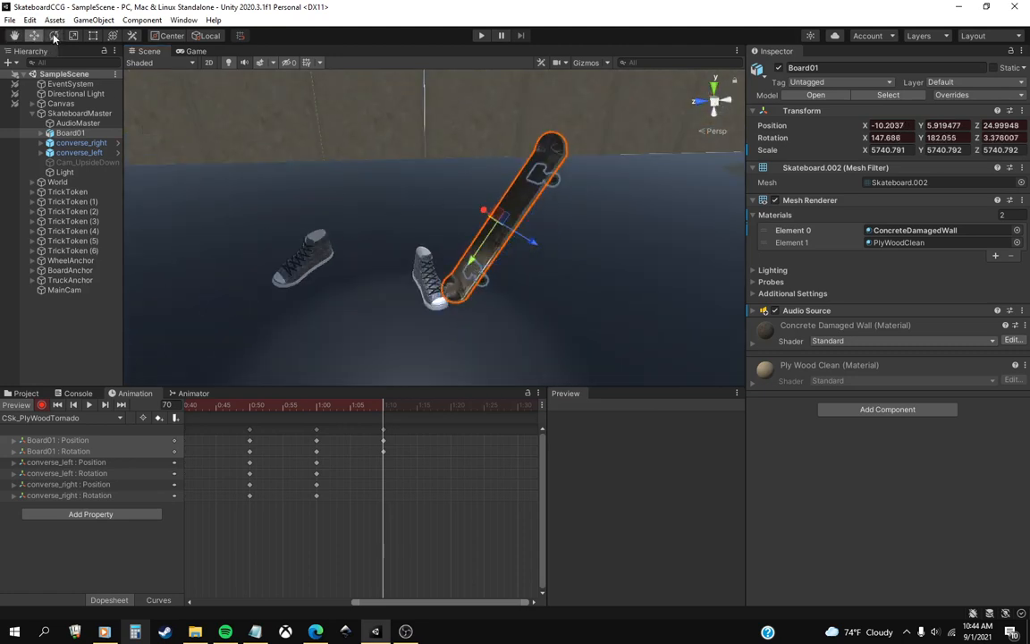
left_click_drag(358, 407, 383, 424)
key("e")
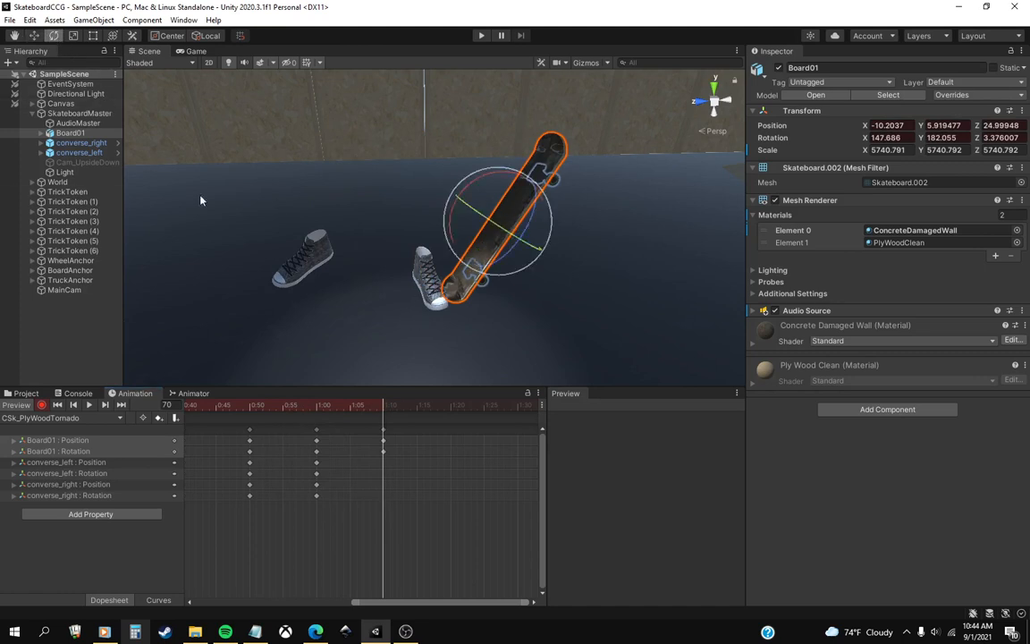
left_click(413, 262)
left_click_drag(450, 248, 431, 279)
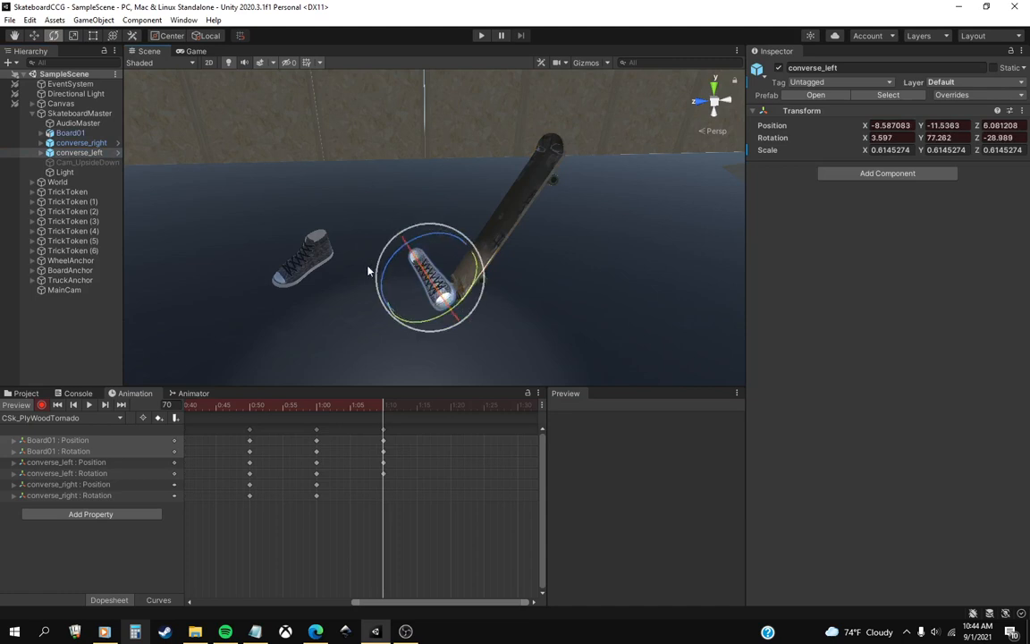
key("w")
left_click(407, 296)
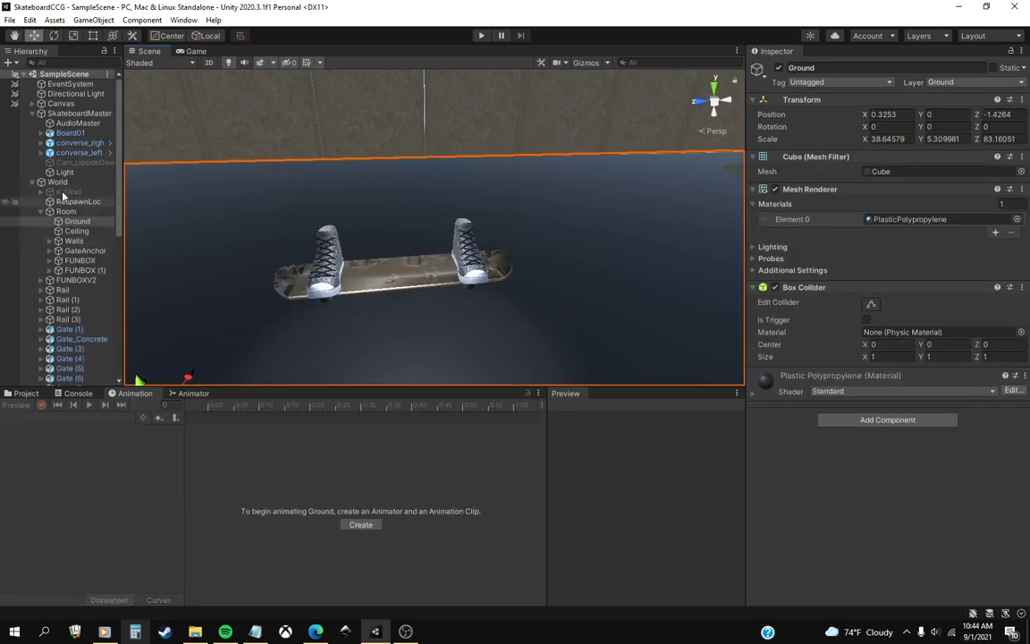
Reselect Board01, reopen the CSk_PlyWoodTornado clip, enable keyframe recording and go to frame 70.
left_click(70, 132)
left_click(46, 418)
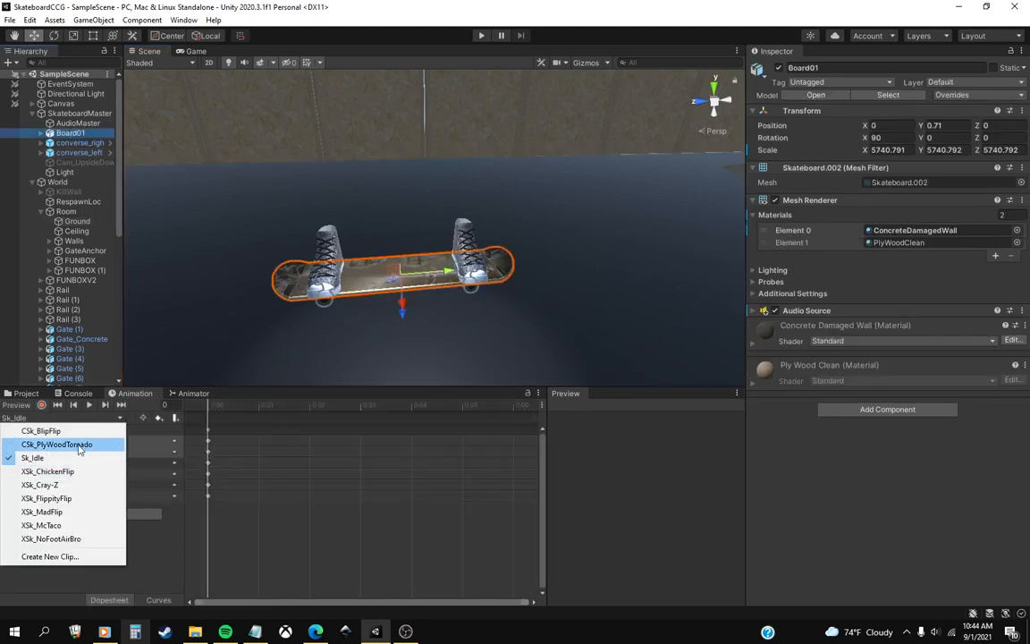
left_click(107, 444)
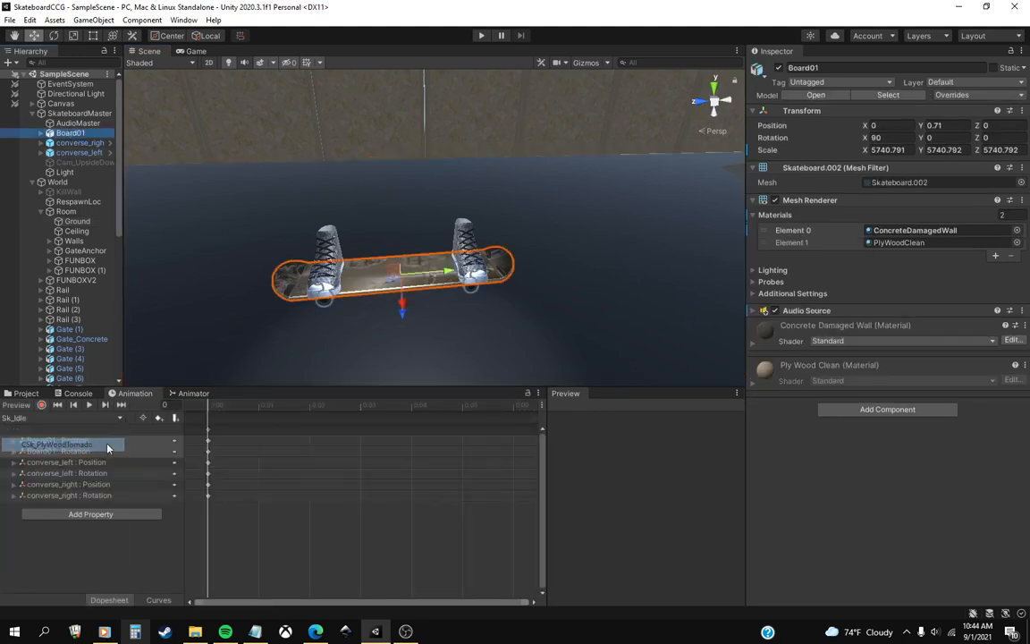
left_click(41, 404)
left_click(512, 405)
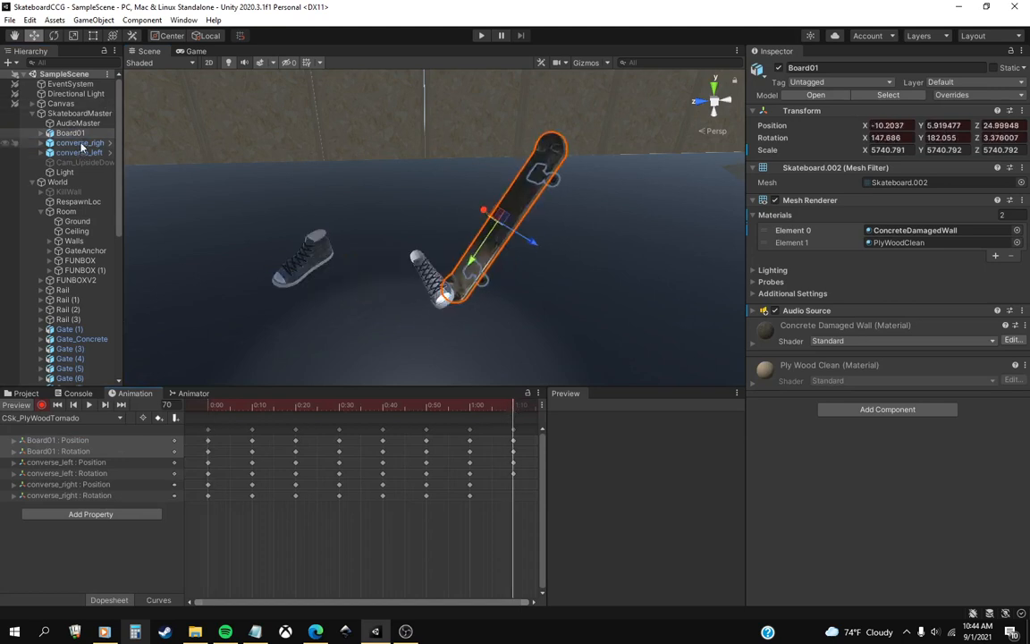
At frame 70, rotate converse_left to about X -4.1, Y 74.1, Z -41 and move it to about X -14.9, Y -4.5, Z 14.4.
left_click(77, 152)
left_click(54, 36)
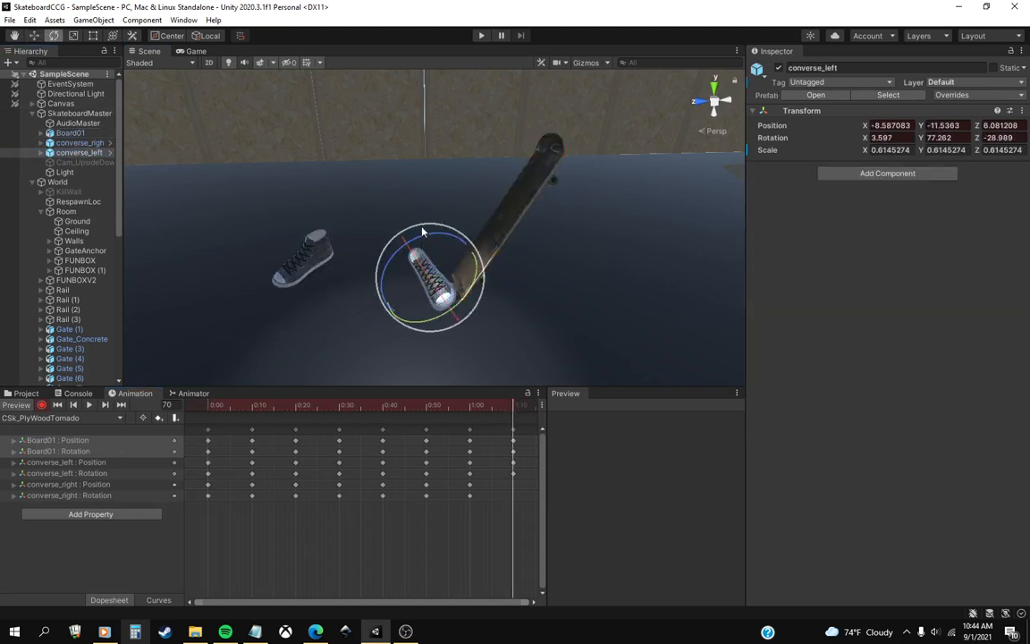
left_click_drag(430, 235, 479, 282)
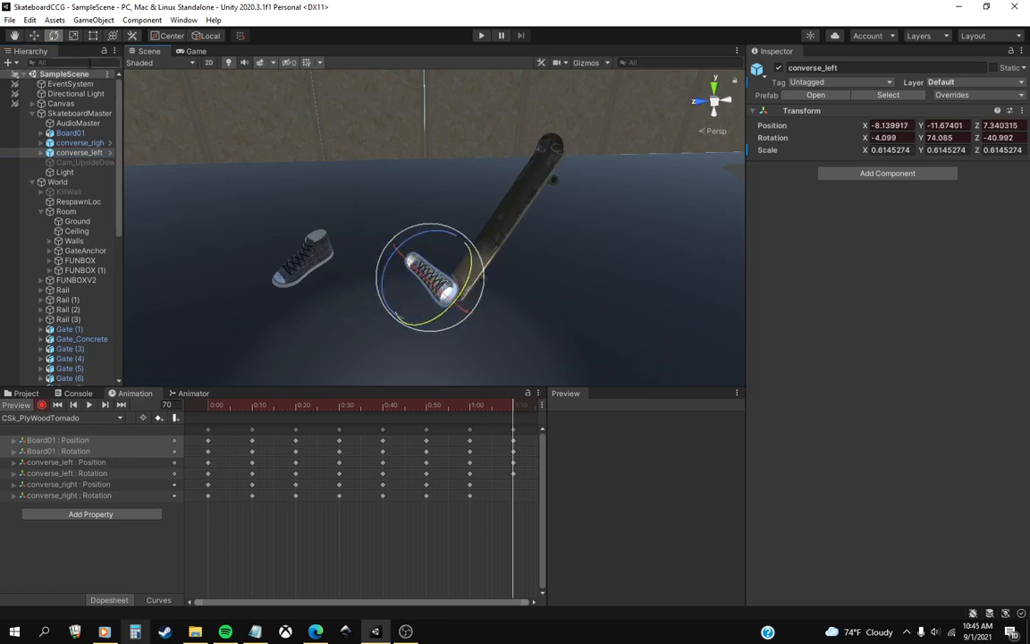
left_click(33, 36)
left_click_drag(416, 295, 480, 260)
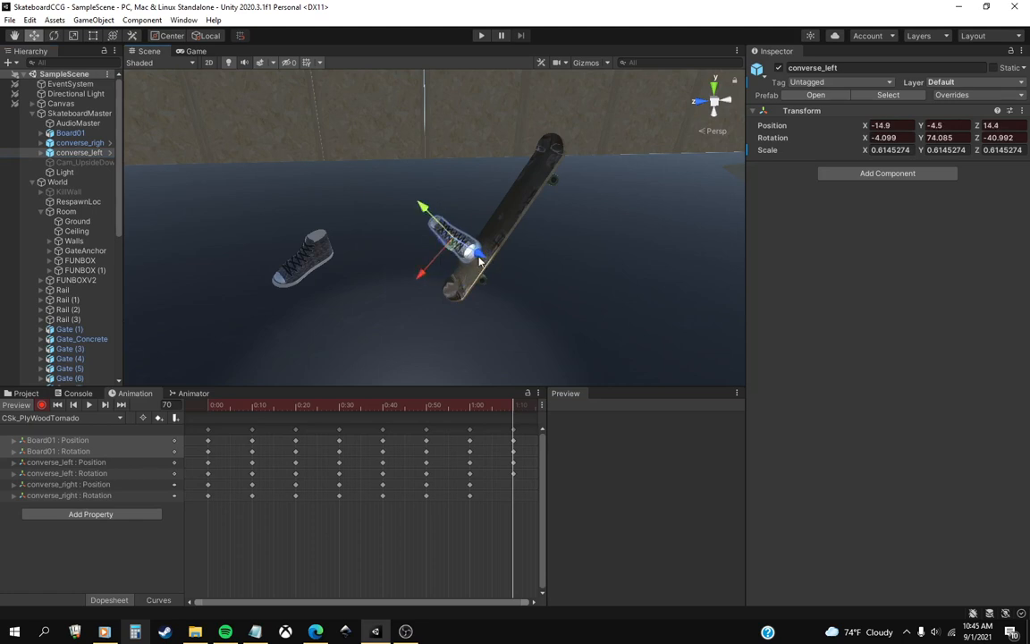
At frame 70, rotate converse_right to about X 20.6, Y 119.1, Z -9.1 and move it to about X -17.3, Y -3.8, Z -4.5.
left_click(282, 266)
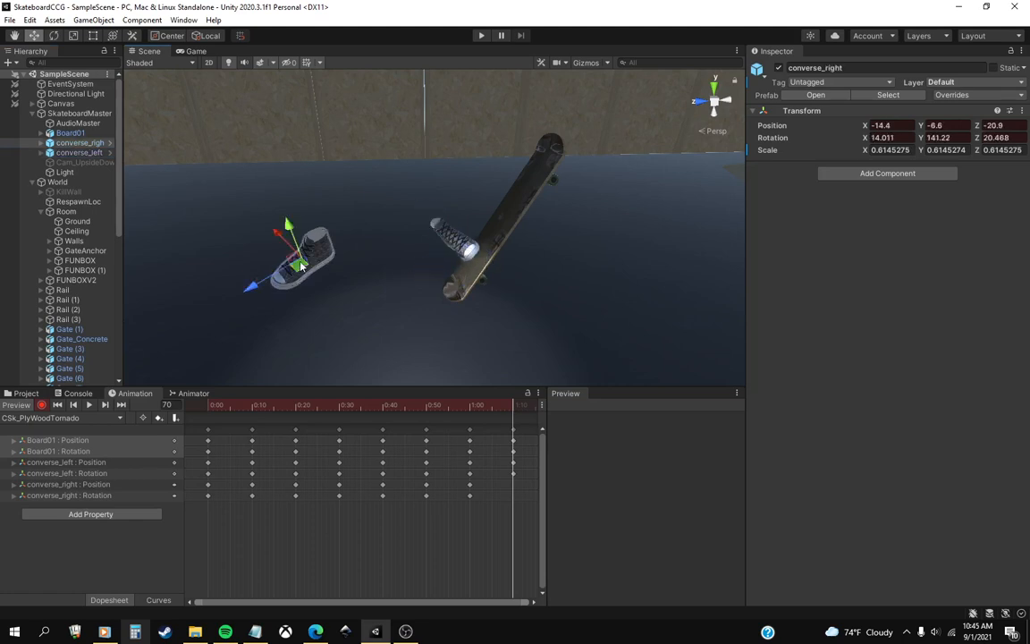
left_click(54, 36)
left_click(80, 152)
left_click(82, 142)
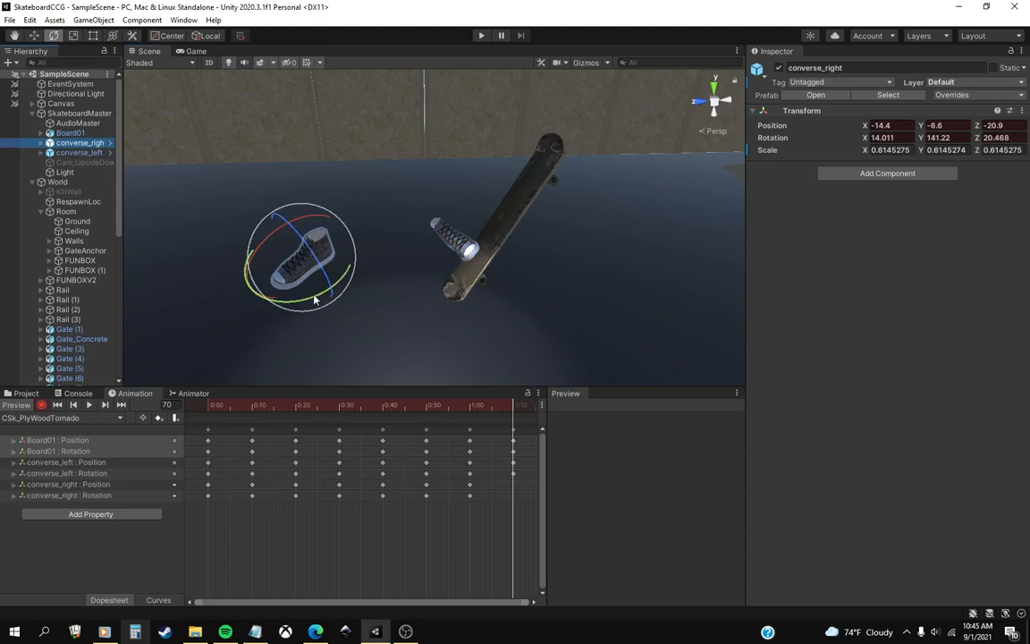
left_click_drag(314, 300, 345, 286)
left_click_drag(314, 240, 268, 182)
left_click(35, 36)
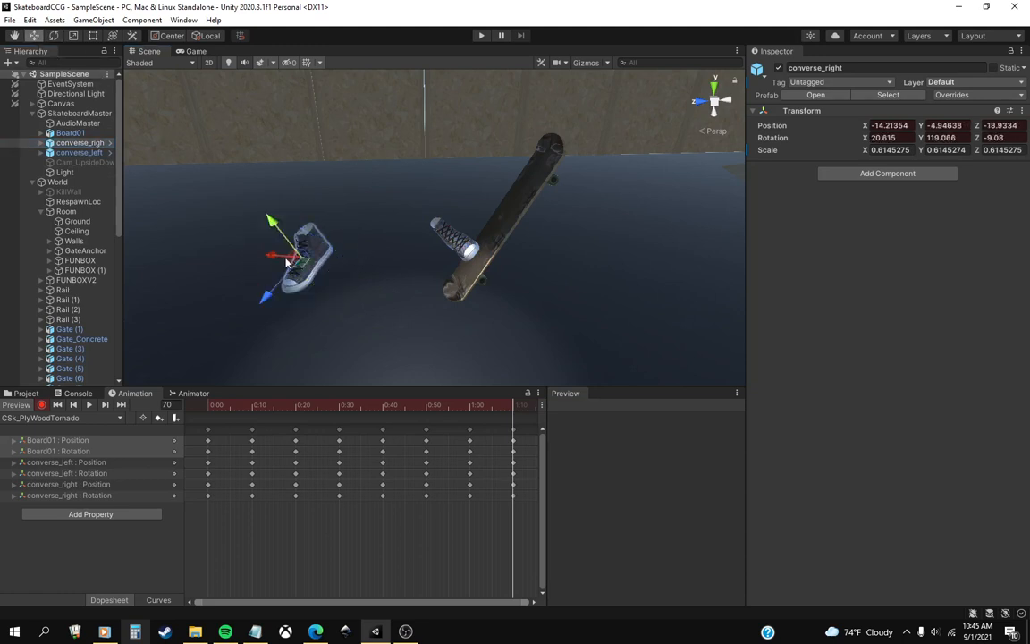
left_click_drag(274, 260, 350, 226)
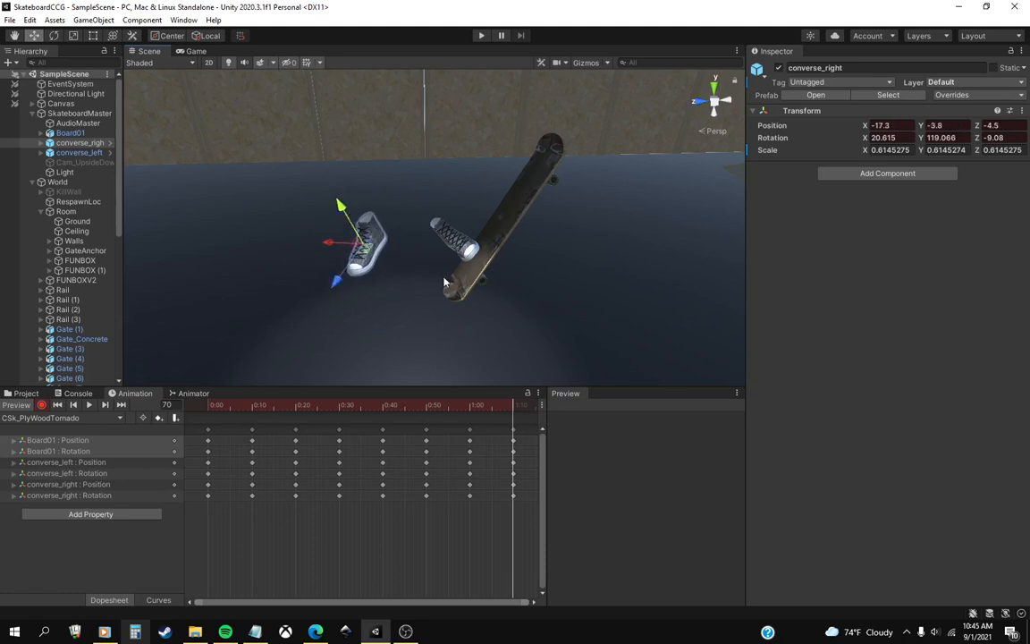
left_click_drag(493, 416, 516, 424)
Go to frame 80 and rotate Board01 to about X 92.9, Y 273.6, Z 90.1.
middle_click_drag(498, 449, 295, 445)
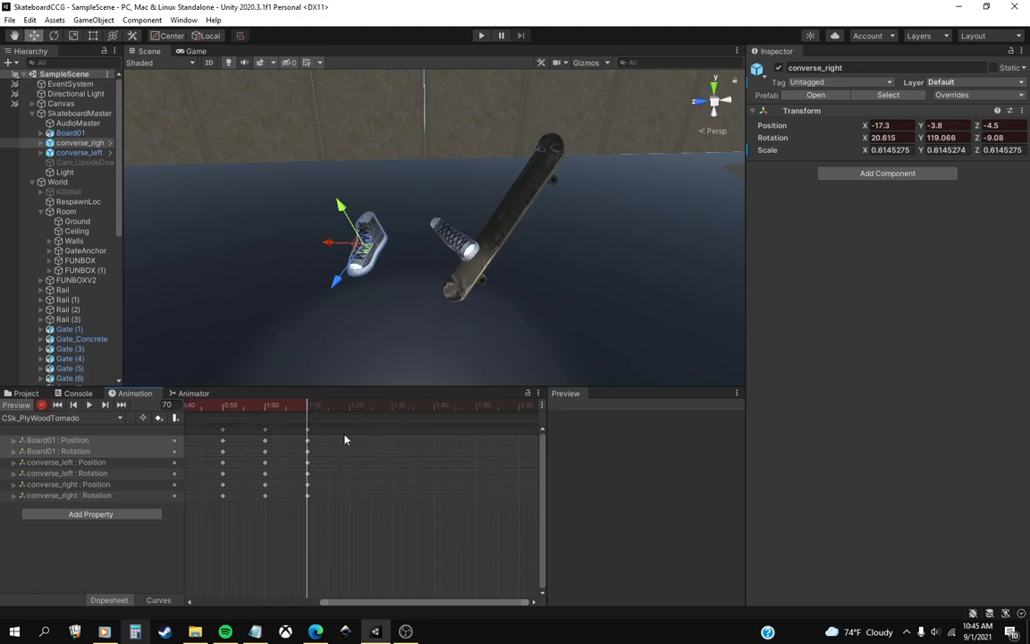
left_click(349, 411)
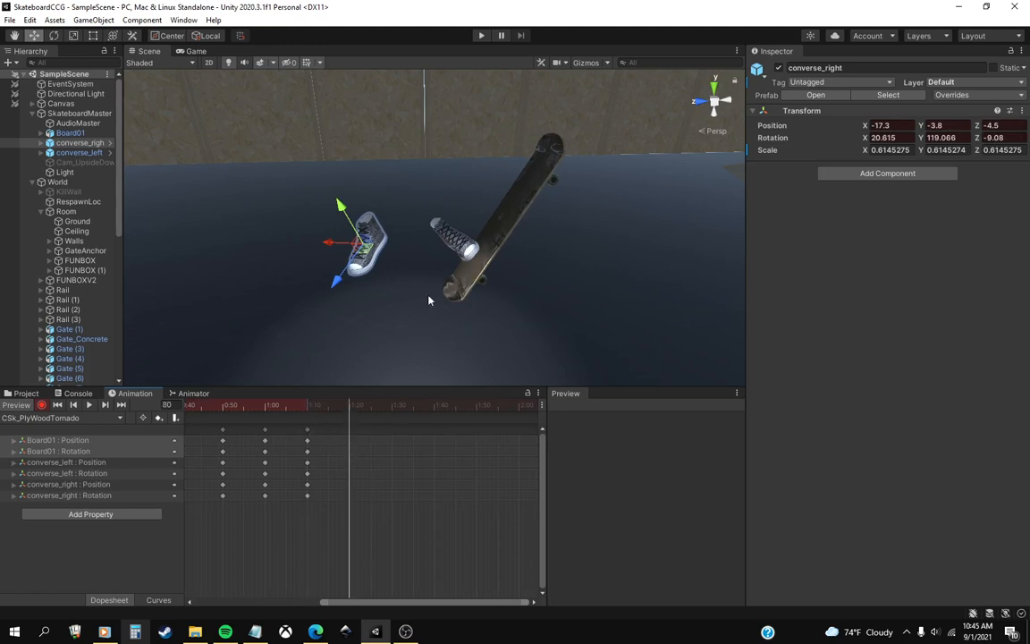
scroll(426, 298, "up", 3)
middle_click_drag(411, 304, 362, 325)
left_click(70, 132)
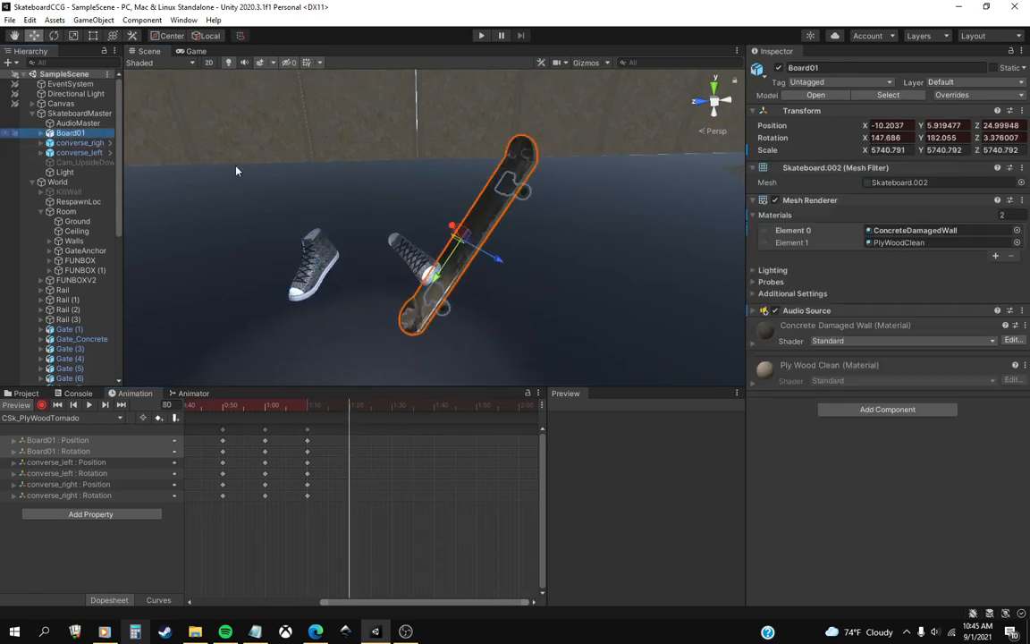
key("e")
left_click_drag(472, 204, 560, 203)
right_click_drag(322, 274, 456, 231)
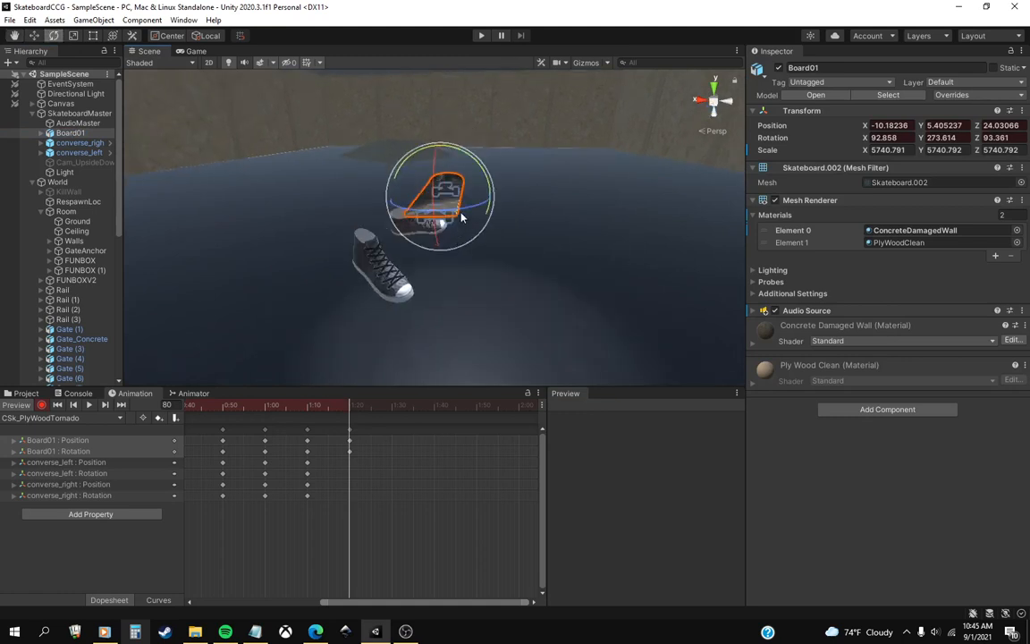
left_click_drag(463, 218, 501, 207)
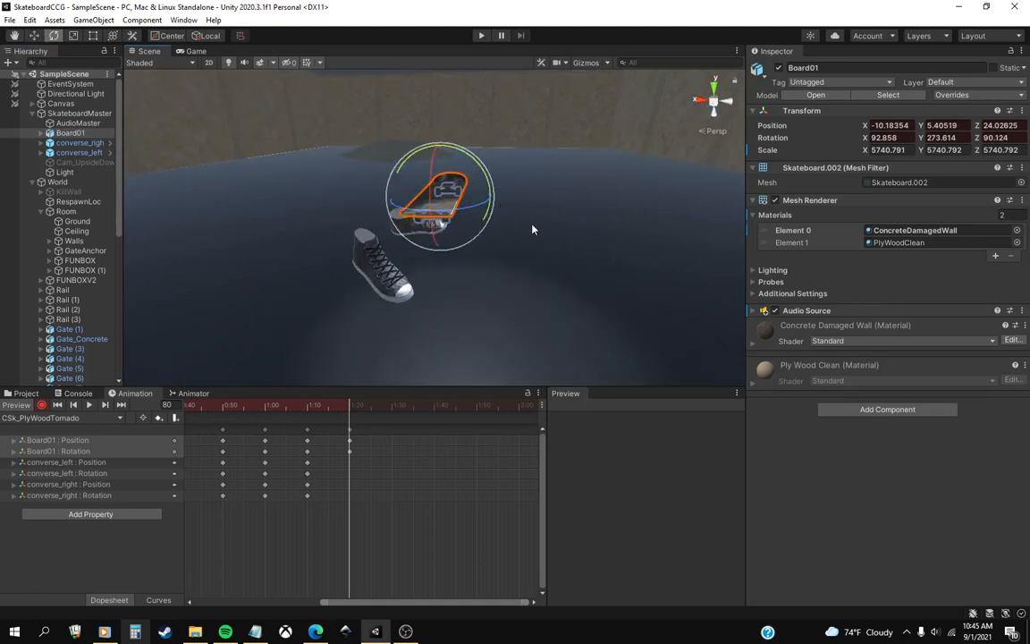
Move Board01 at frame 80 to about X -10.6, Y -1.3, Z 11.7 and preview the motion from frame 70.
right_click_drag(533, 230, 179, 82)
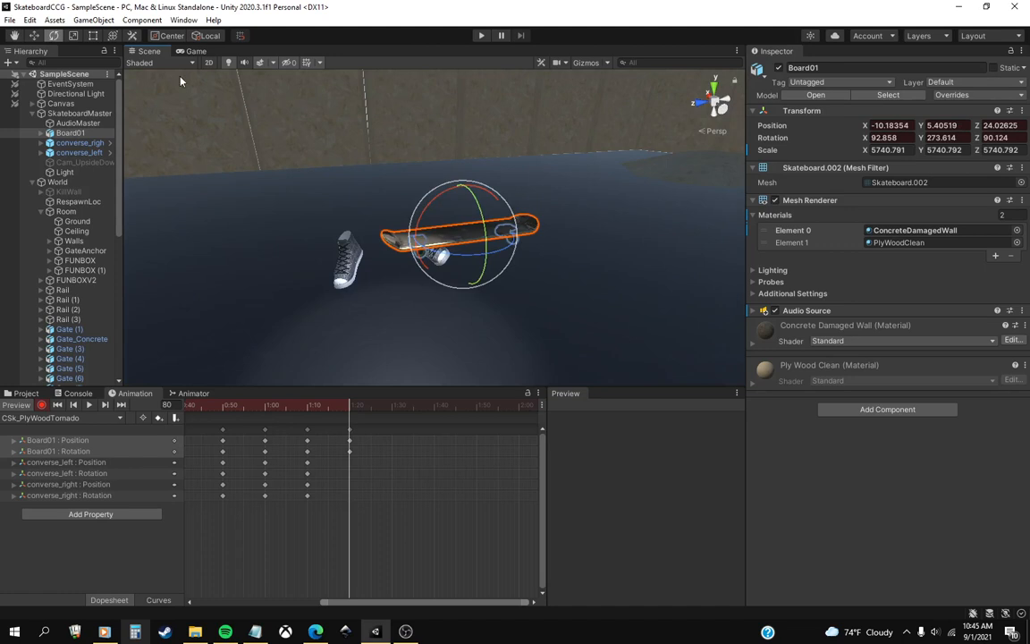
left_click(38, 41)
middle_click_drag(513, 256, 385, 262)
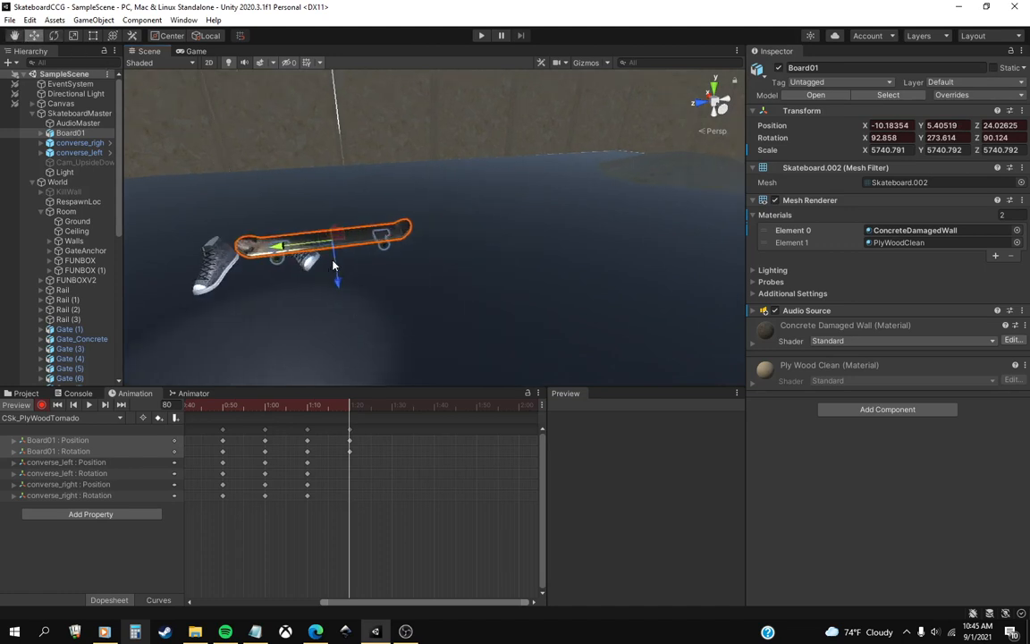
left_click_drag(333, 265, 338, 300)
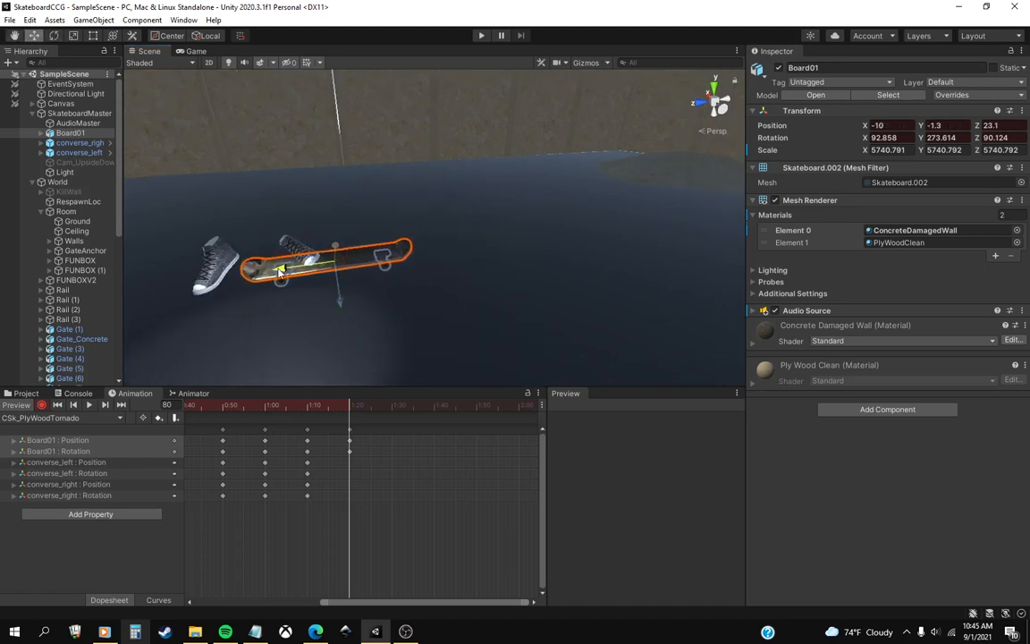
left_click_drag(280, 271, 266, 332)
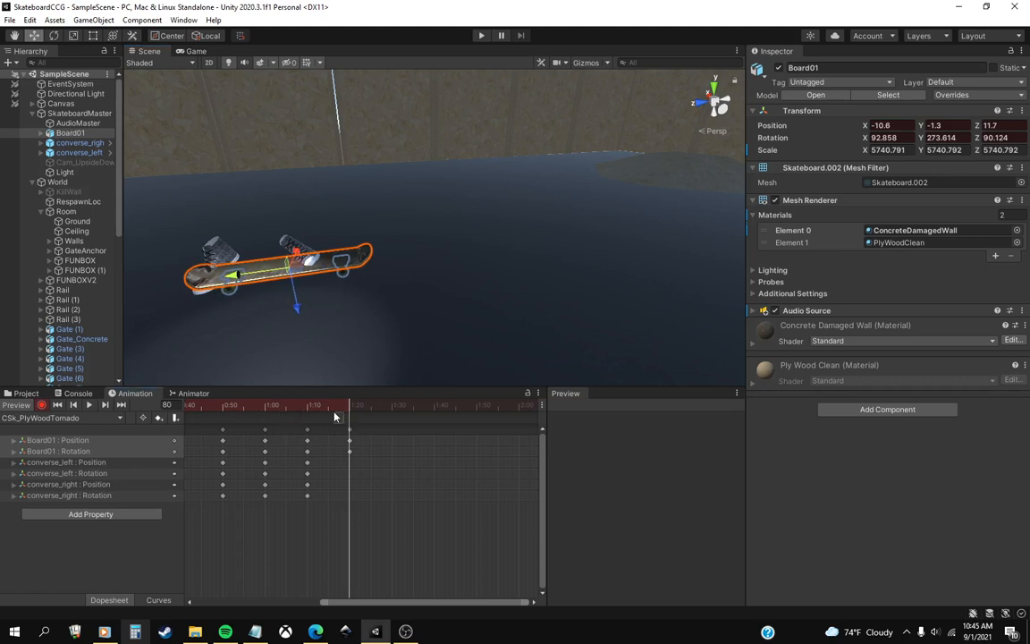
left_click_drag(323, 417, 350, 415)
middle_click_drag(293, 305, 340, 329)
right_click_drag(340, 329, 333, 314)
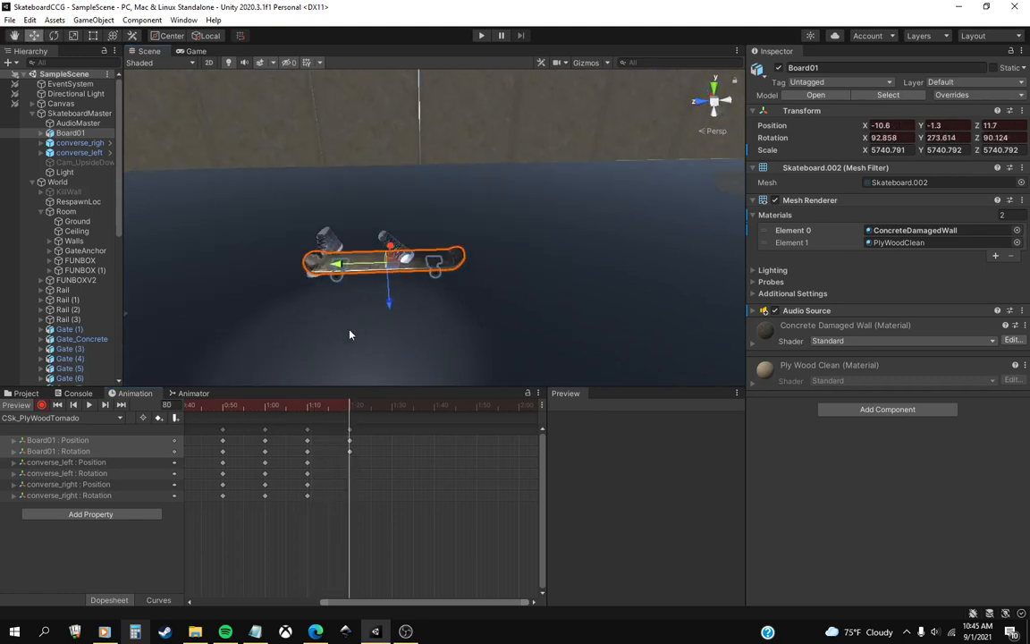
left_click_drag(315, 411, 349, 413)
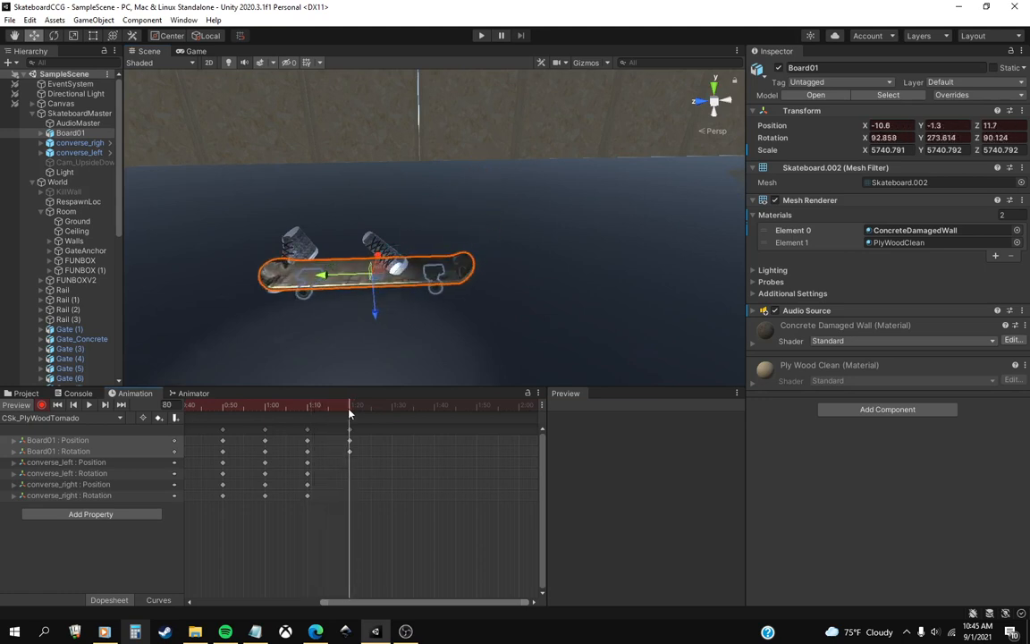
Rotate converse_left at frame 80 to about X 3.2, Y 73.6, Z 1.6.
left_click(31, 142)
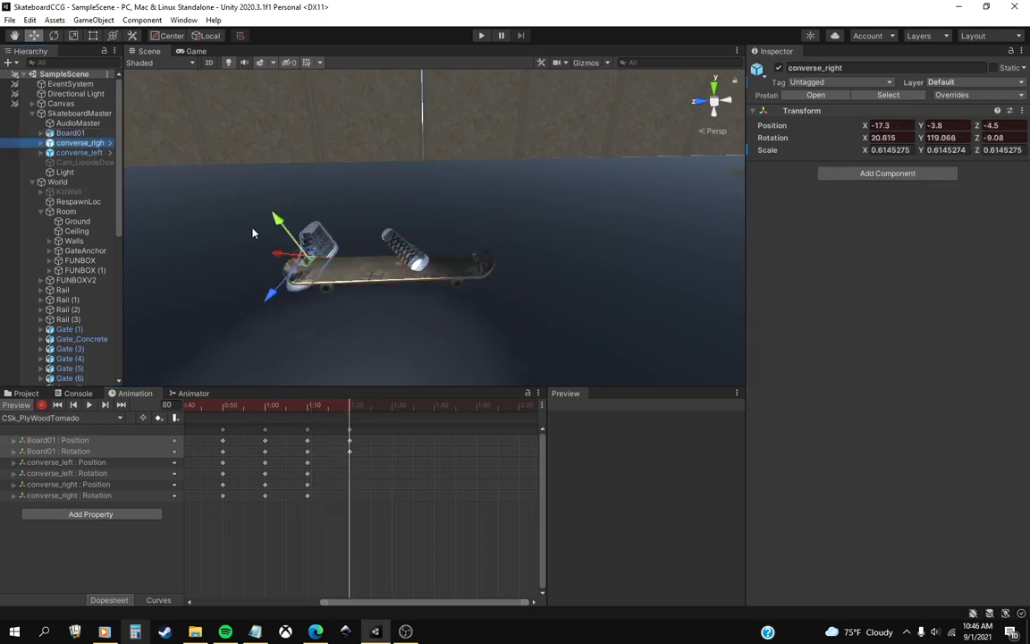
left_click(79, 152)
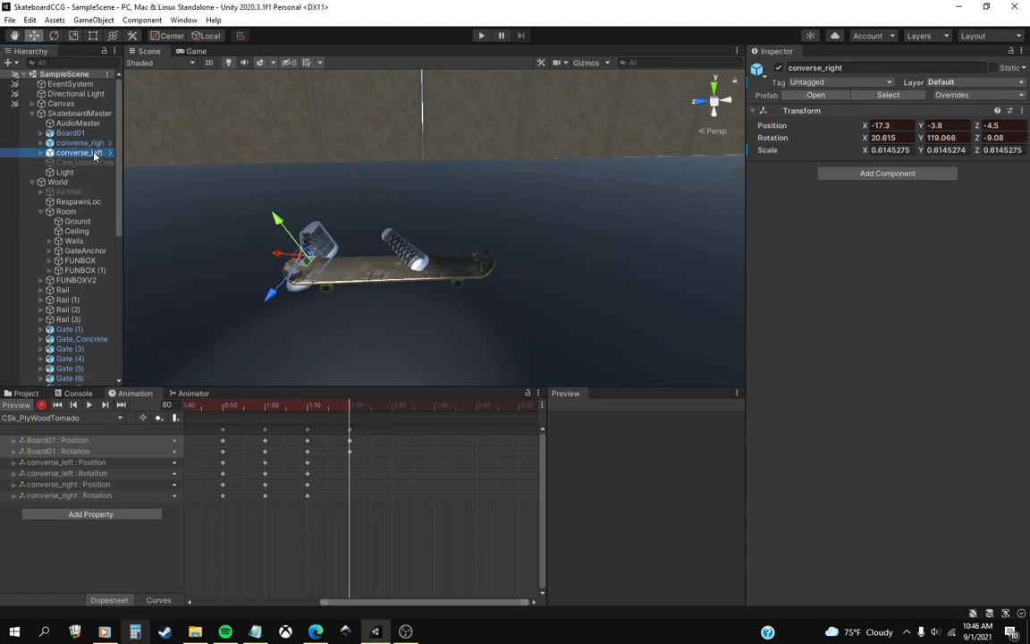
left_click(54, 35)
left_click_drag(382, 222, 426, 281)
left_click_drag(367, 218, 374, 222)
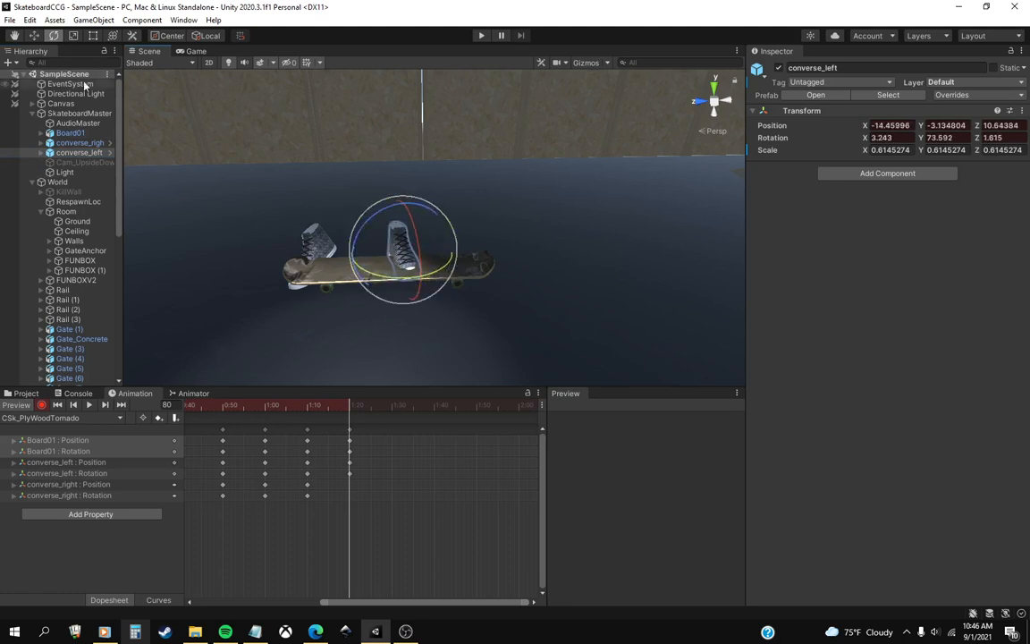
Move converse_left at frame 80 to about X -8.9, Y -1.4, Z 12.4 over the middle of the board.
left_click(33, 36)
left_click_drag(424, 279, 412, 245)
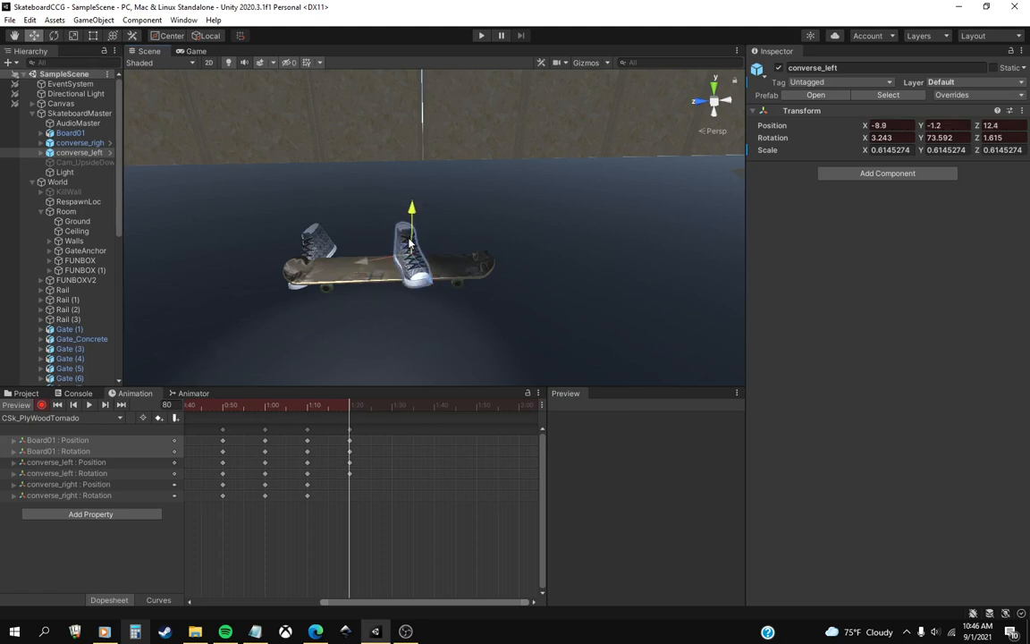
right_click_drag(413, 282, 467, 290)
Reposition converse_left at the board's far end, about X -13.3, Y -0.4, Z 23.1, and rotate it to about X 7.3, Y 73.7, Z 1.6.
middle_click_drag(367, 289, 455, 269)
scroll(405, 313, "up", 4)
scroll(400, 314, "down", 3)
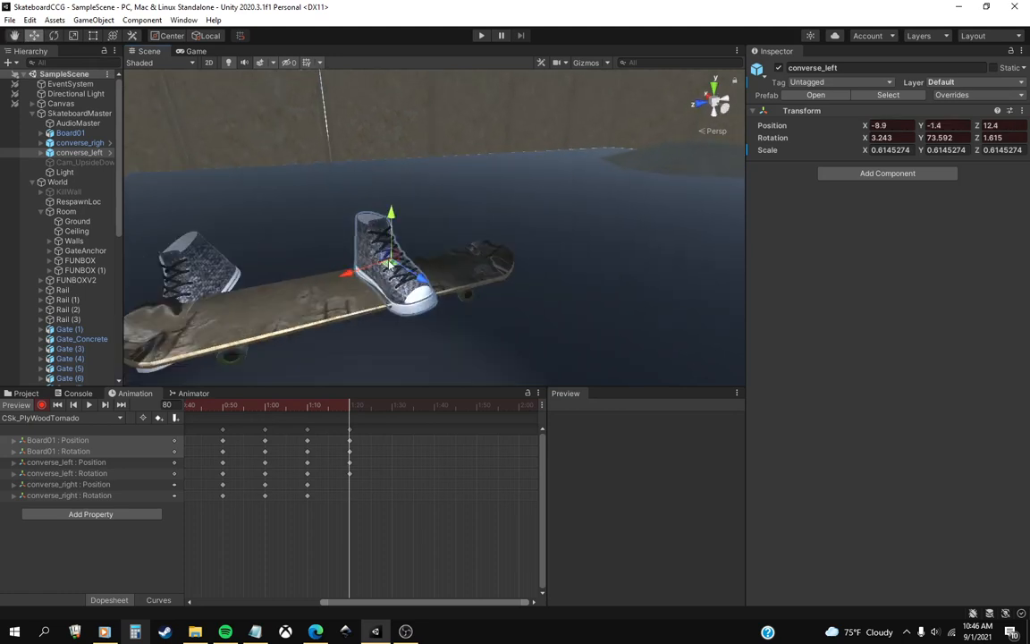
left_click_drag(394, 253, 481, 221)
left_click(54, 36)
key("w")
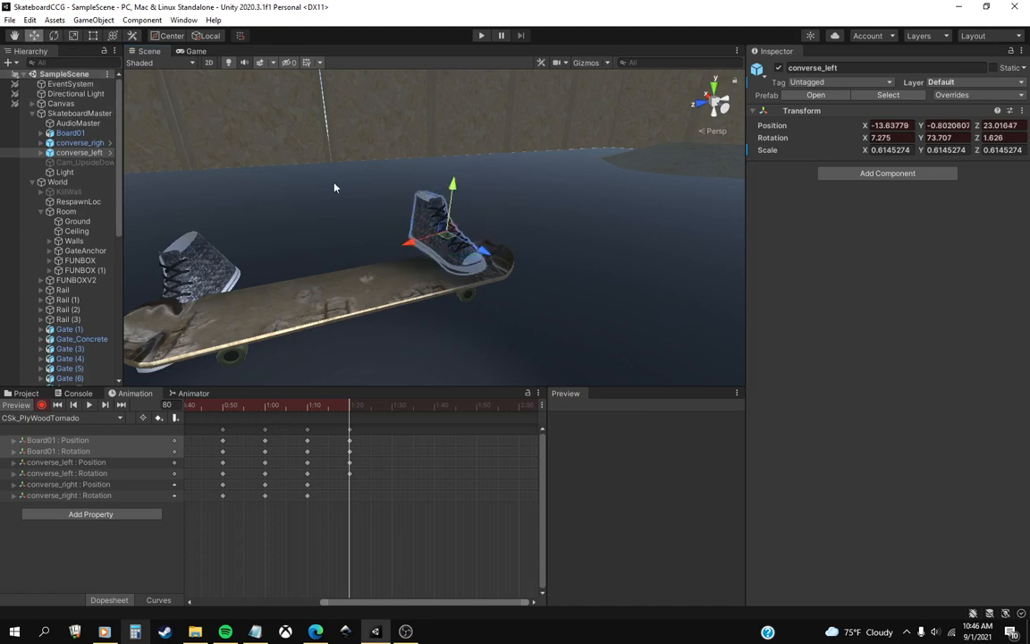
left_click_drag(487, 255, 490, 257)
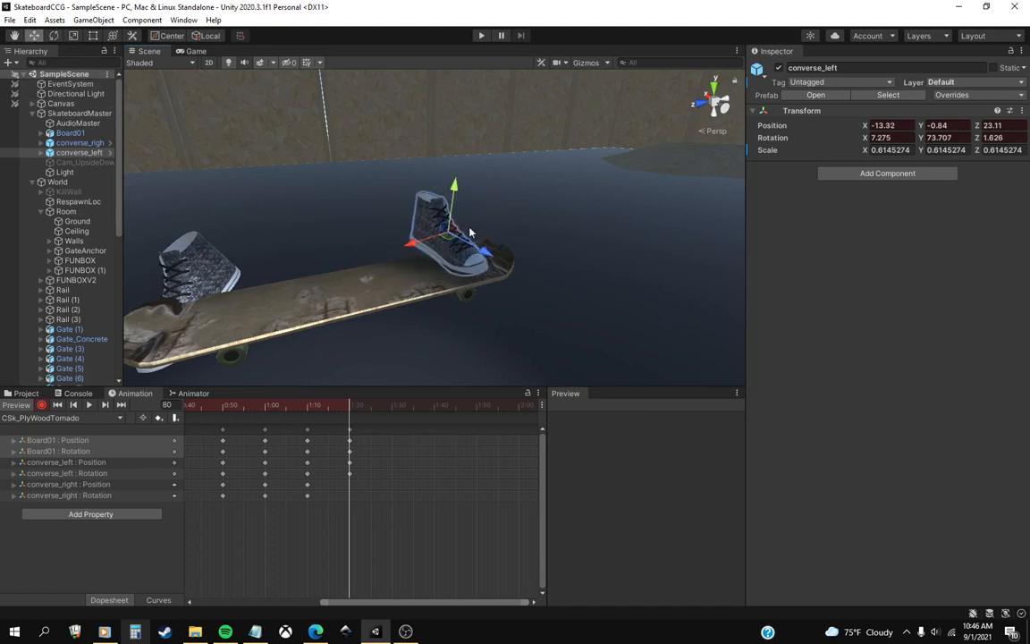
left_click_drag(453, 207, 453, 200)
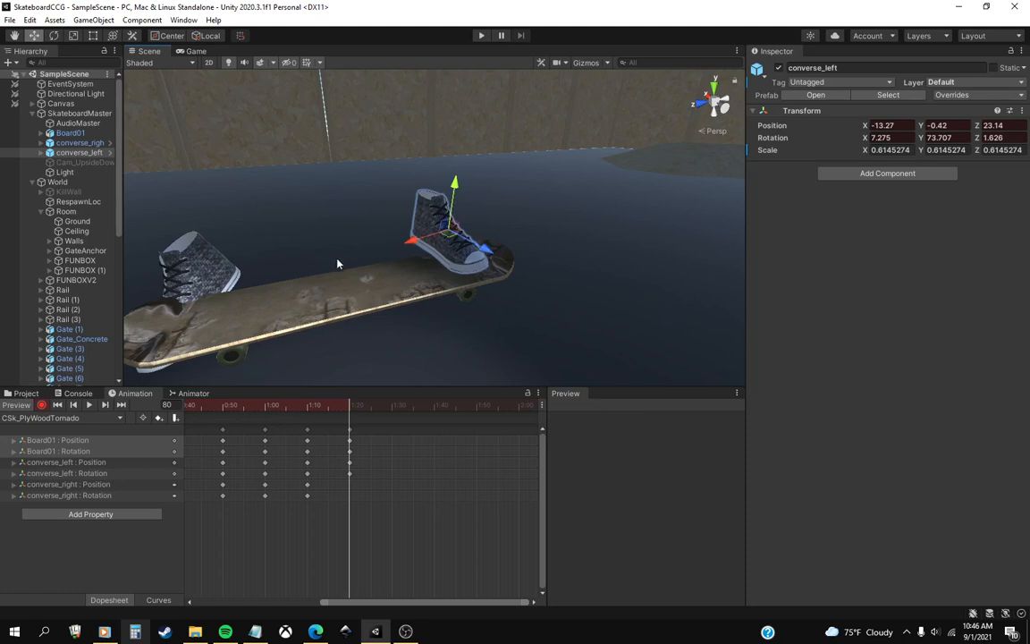
At frame 80, rotate converse_right to about X -0.9, Y 129.1, Z 2.8 and move it to about X -8.6, Y -0.9, Z -1.2.
mouse_move(338, 260)
left_mouse_down("alt")
mouse_move(299, 260)
mouse_move(318, 261)
left_mouse_up("alt")
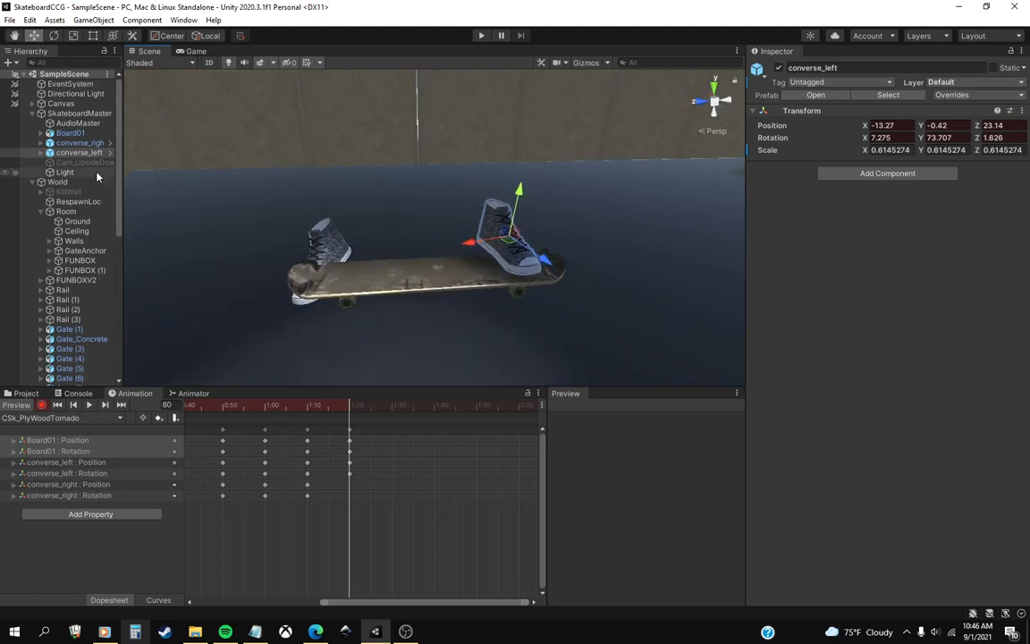
left_click(94, 144)
mouse_move(301, 238)
left_mouse_down()
mouse_move(291, 219)
mouse_move(308, 238)
mouse_move(352, 220)
mouse_move(306, 235)
mouse_move(297, 219)
mouse_move(319, 222)
mouse_move(313, 238)
left_mouse_up()
left_click(53, 35)
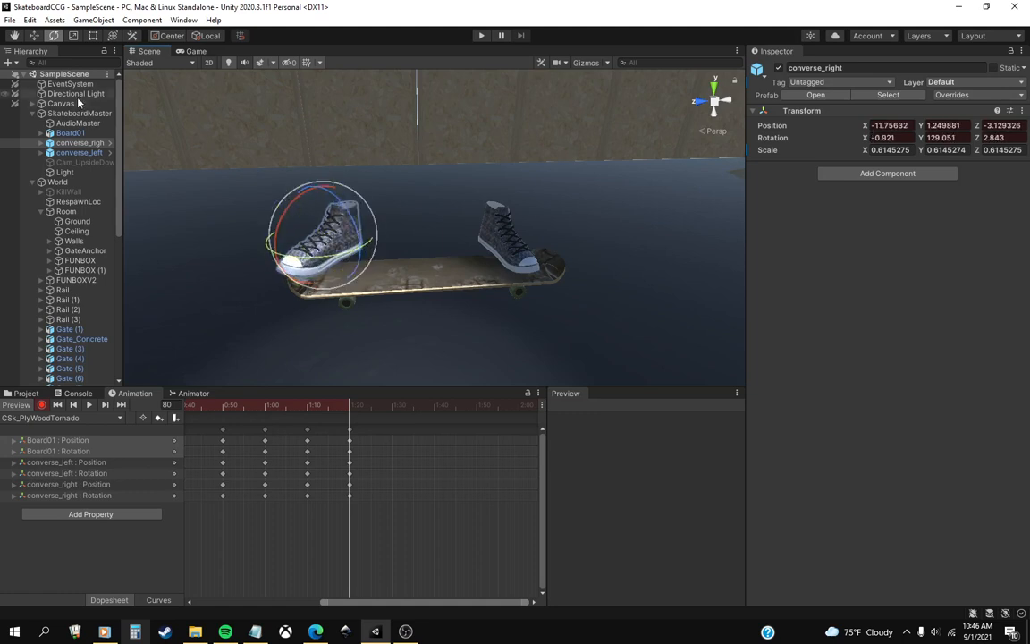
left_click(35, 37)
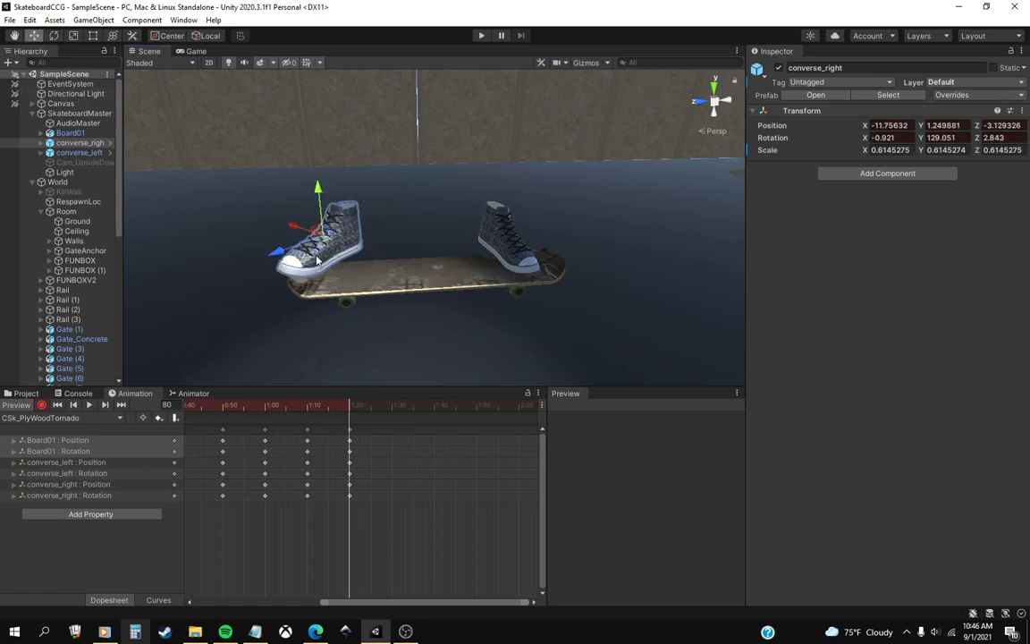
left_click_drag(281, 255, 295, 275)
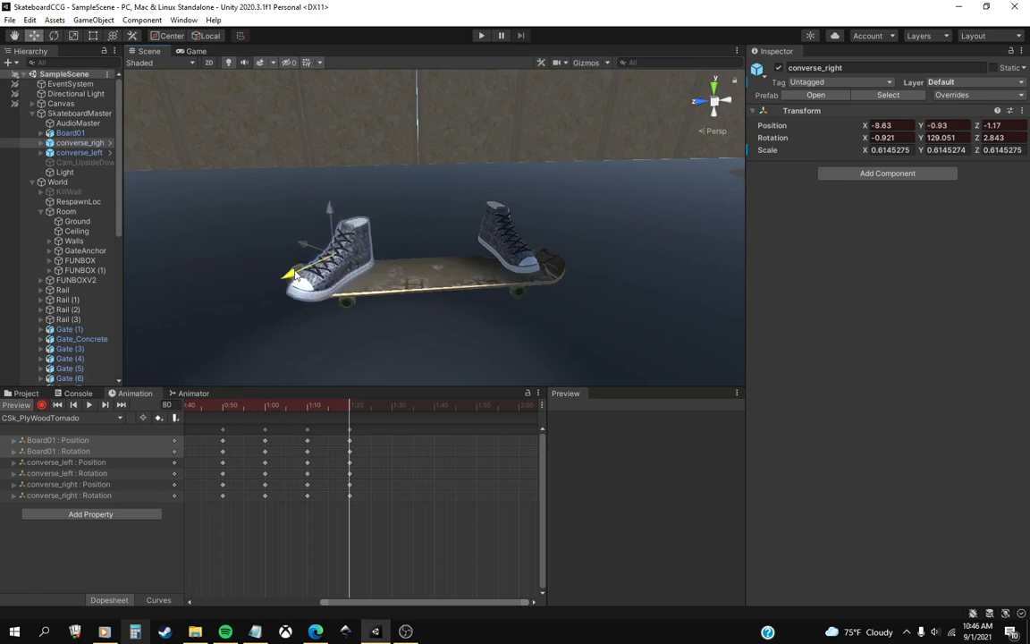
Check converse_right from several angles and adjust its frame 80 position to about X -5.1, Y -1.1, Z 0.2.
middle_click_drag(382, 243, 390, 284)
right_click_drag(390, 284, 390, 299)
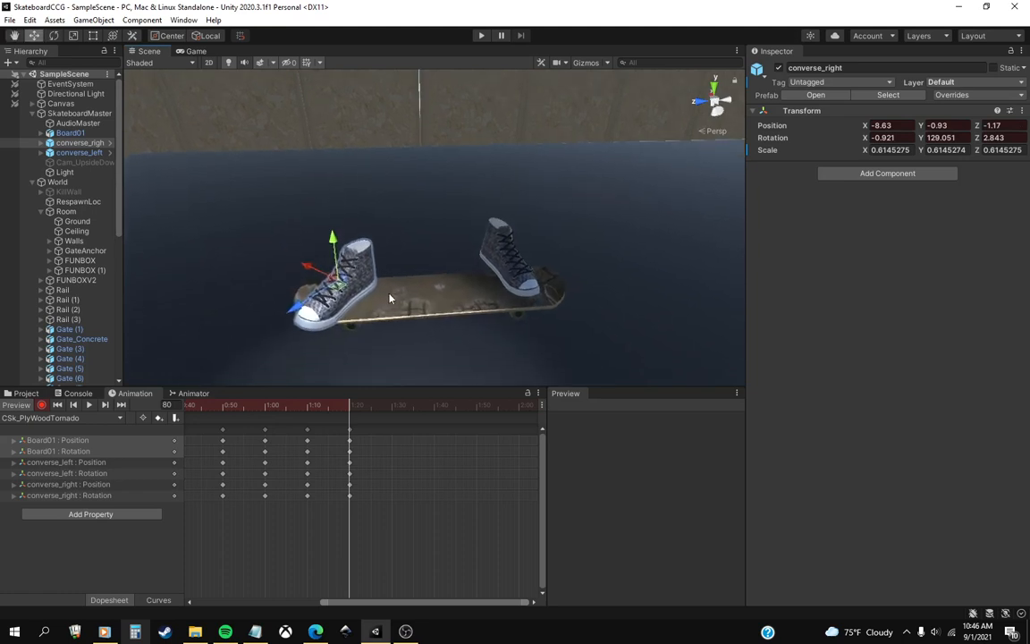
right_click_drag(395, 234, 391, 268)
middle_click_drag(391, 267, 377, 311)
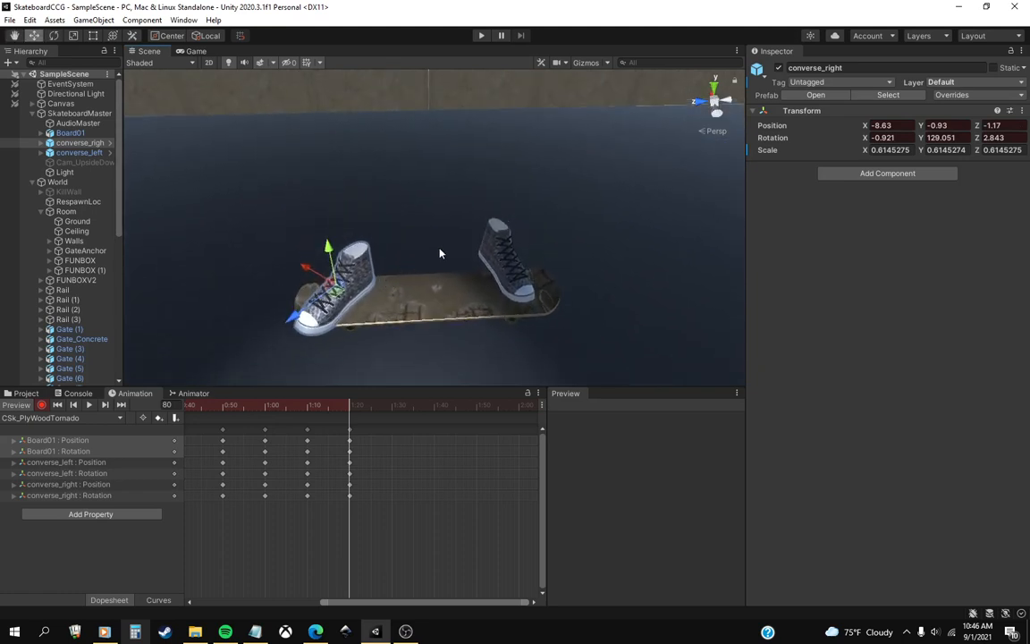
right_click_drag(439, 246, 425, 271)
middle_click_drag(426, 275, 422, 282)
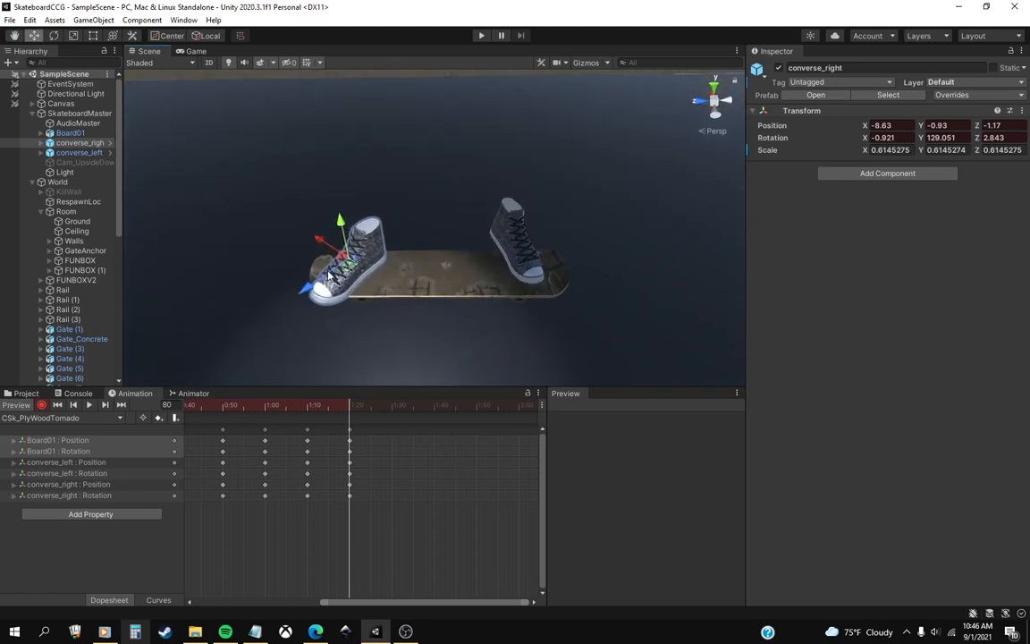
left_click_drag(306, 288, 292, 294)
left_click_drag(401, 280, 528, 296, "alt")
middle_click_drag(501, 284, 400, 297)
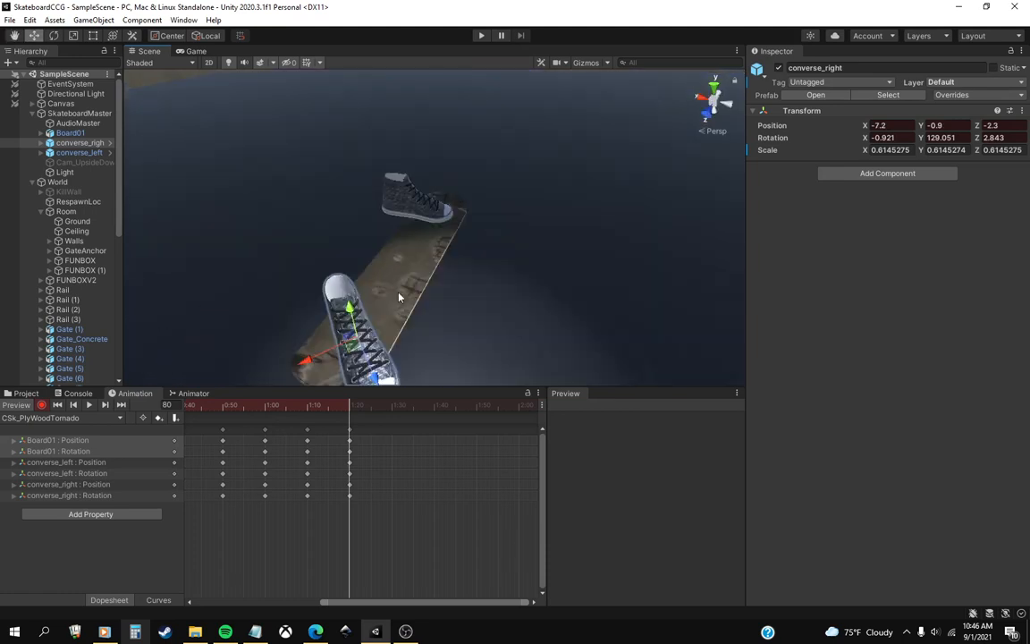
middle_click_drag(385, 347, 402, 315)
left_click_drag(339, 316, 364, 307)
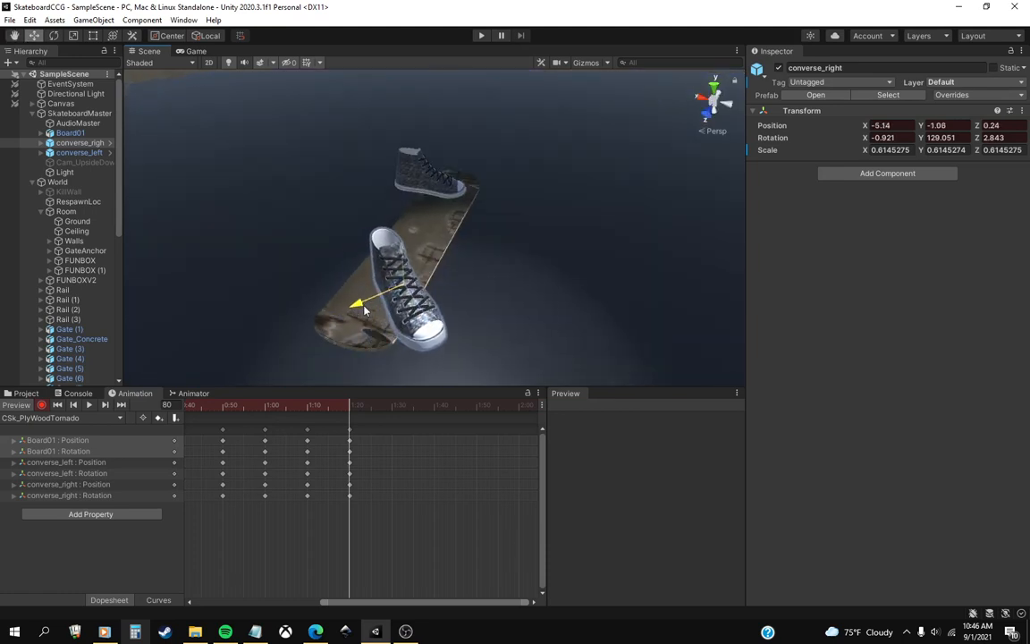
At frame 80, rotate converse_right to about X -4.8, Y 124.7, Z -0.6 and position it at about X -5.0, Y -0.9, Z 0.4.
right_click_drag(434, 313, 322, 288)
middle_click_drag(666, 333, 586, 332)
right_click_drag(543, 316, 483, 299)
middle_click_drag(554, 322, 430, 287)
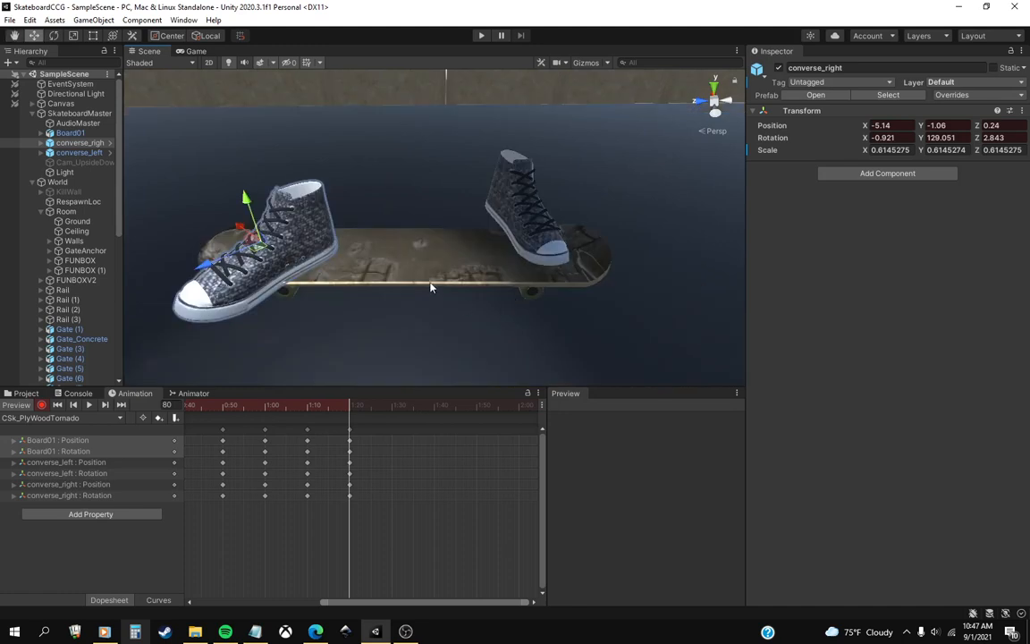
middle_click_drag(324, 264, 433, 281)
scroll(465, 296, "down", 5)
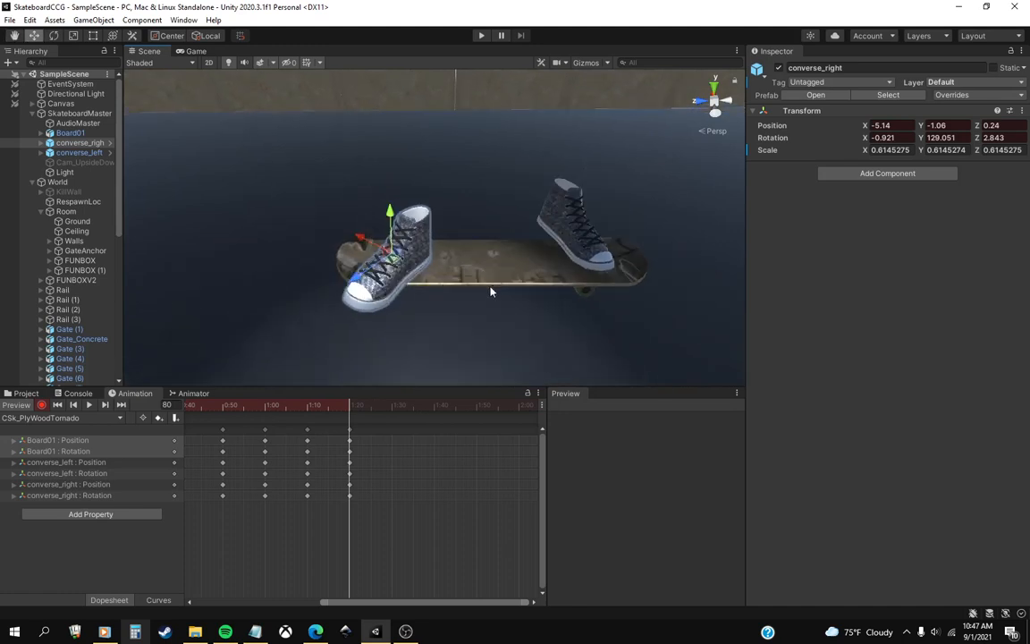
middle_click_drag(547, 276, 463, 294)
middle_click_drag(318, 296, 372, 293)
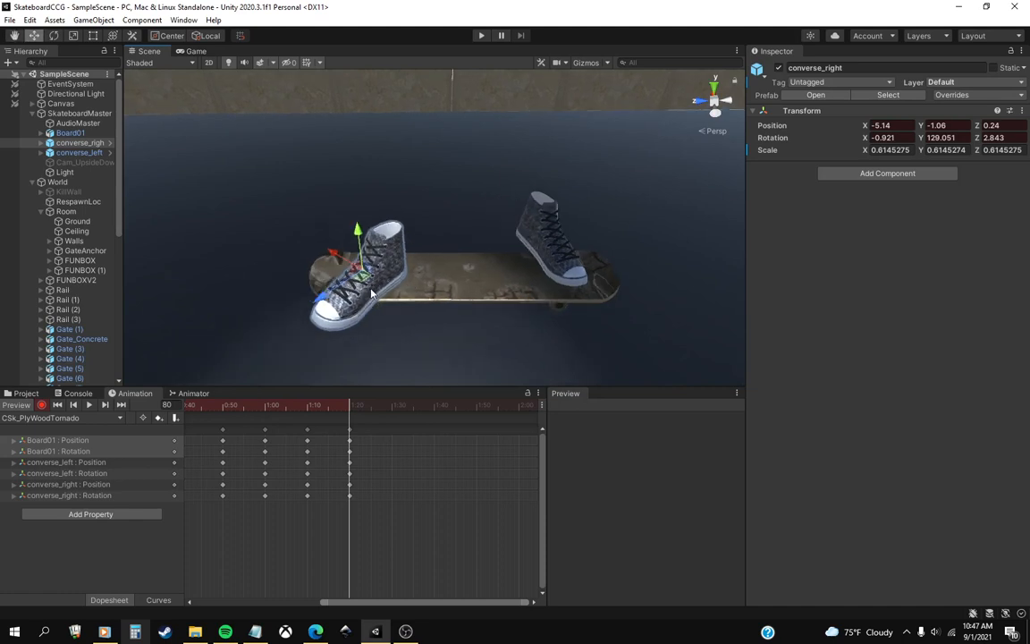
middle_click_drag(453, 306, 438, 275)
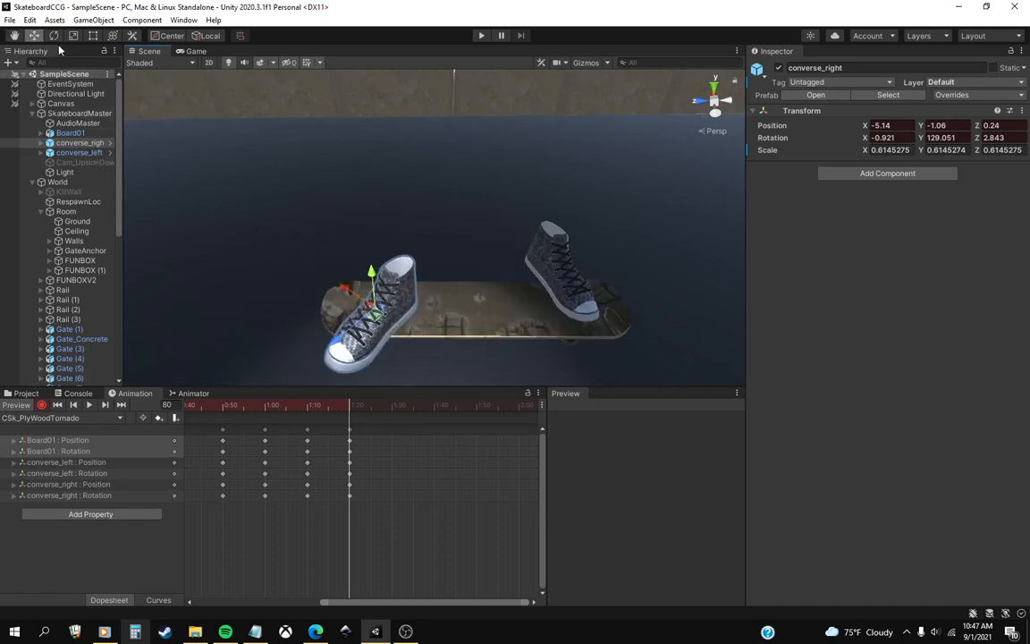
key("e")
left_click_drag(364, 286, 425, 346)
middle_click_drag(425, 346, 441, 338)
right_click_drag(441, 338, 437, 318)
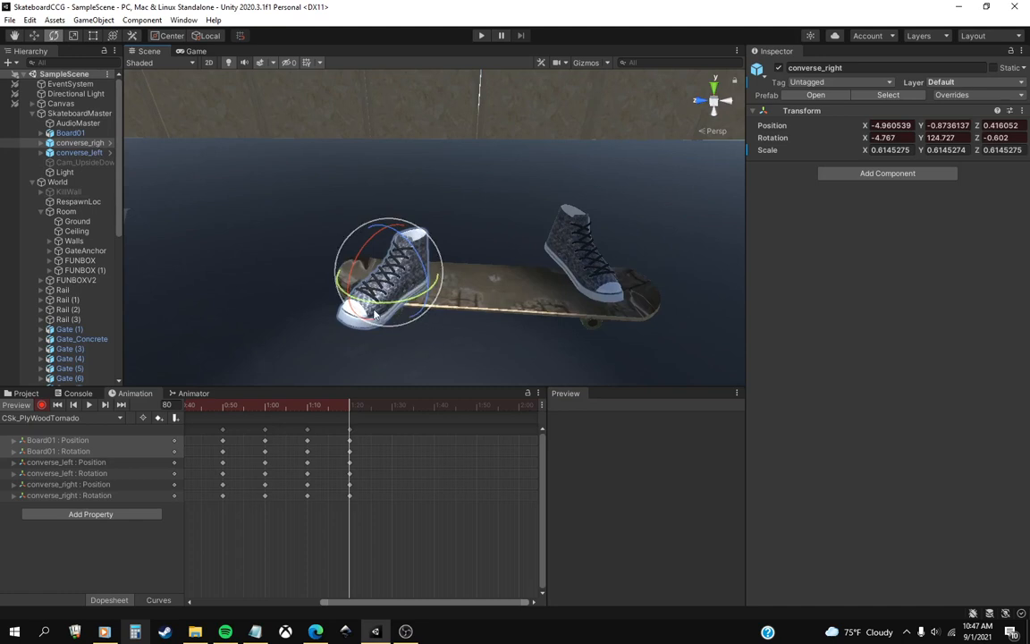
Examine the frame 80 pose from several angles to check how both shoes sit on the board.
left_click(35, 36)
right_click_drag(489, 254, 506, 237)
scroll(506, 237, "down", 2)
middle_click_drag(506, 236, 505, 204)
right_click_drag(506, 204, 626, 268)
middle_click_drag(349, 246, 416, 249)
middle_click_drag(510, 251, 462, 270)
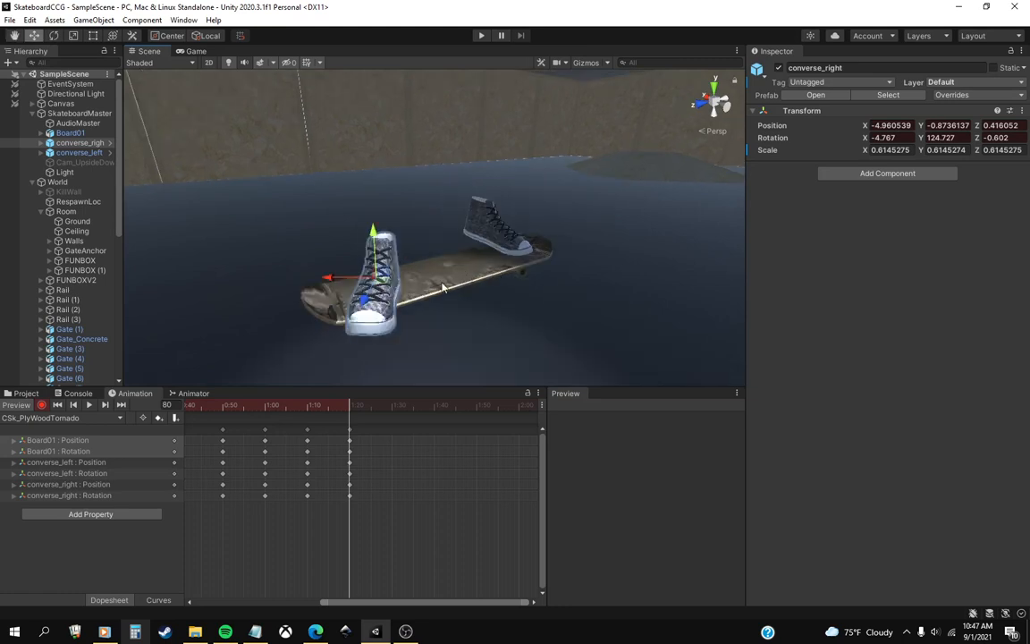
middle_click_drag(536, 275, 450, 300)
right_click_drag(423, 296, 384, 317)
middle_click_drag(423, 295, 484, 317)
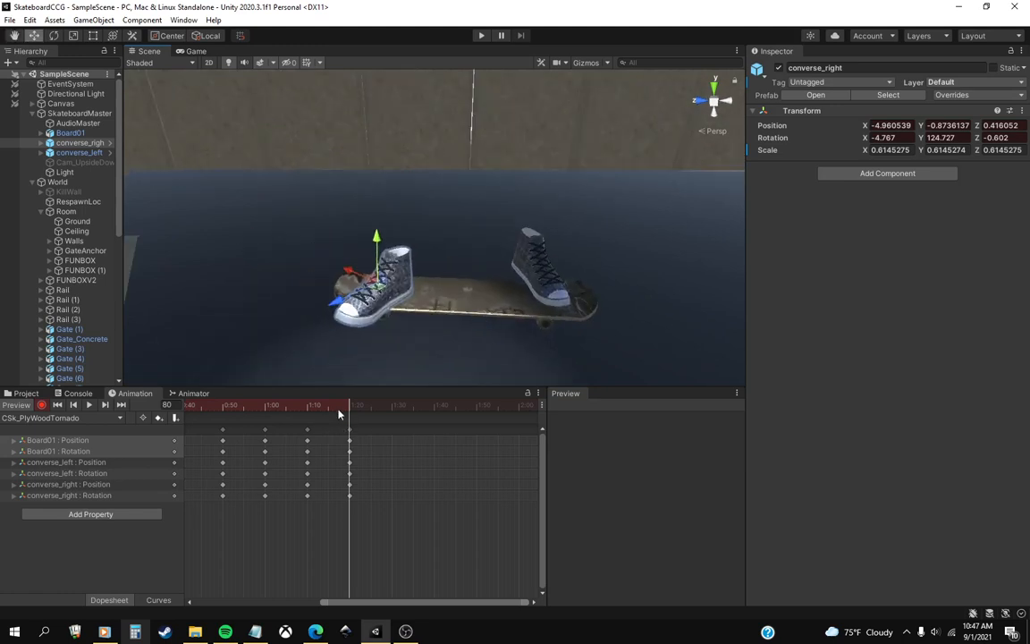
Fit all keyframes from 0 to 80 in the timeline, stop keyframe recording, and return to frame 0.
mouse_move(340, 413)
left_mouse_down()
mouse_move(296, 416)
mouse_move(354, 427)
left_mouse_up()
scroll(398, 462, "down", 1)
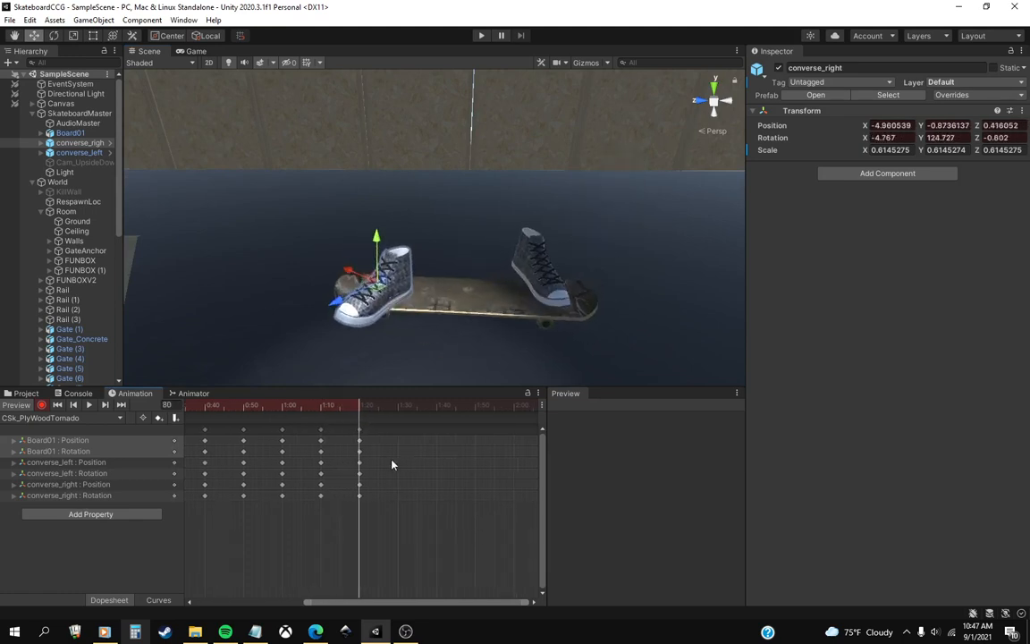
middle_click_drag(393, 464, 492, 474)
scroll(386, 482, "down", 5)
scroll(318, 476, "down", 1)
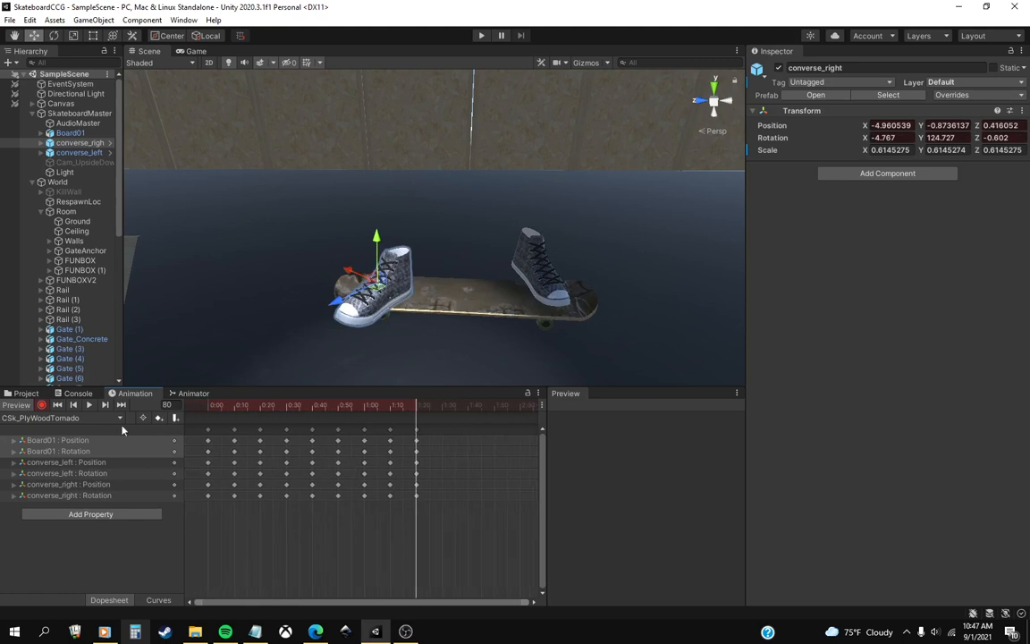
left_click(41, 405)
left_click(58, 405)
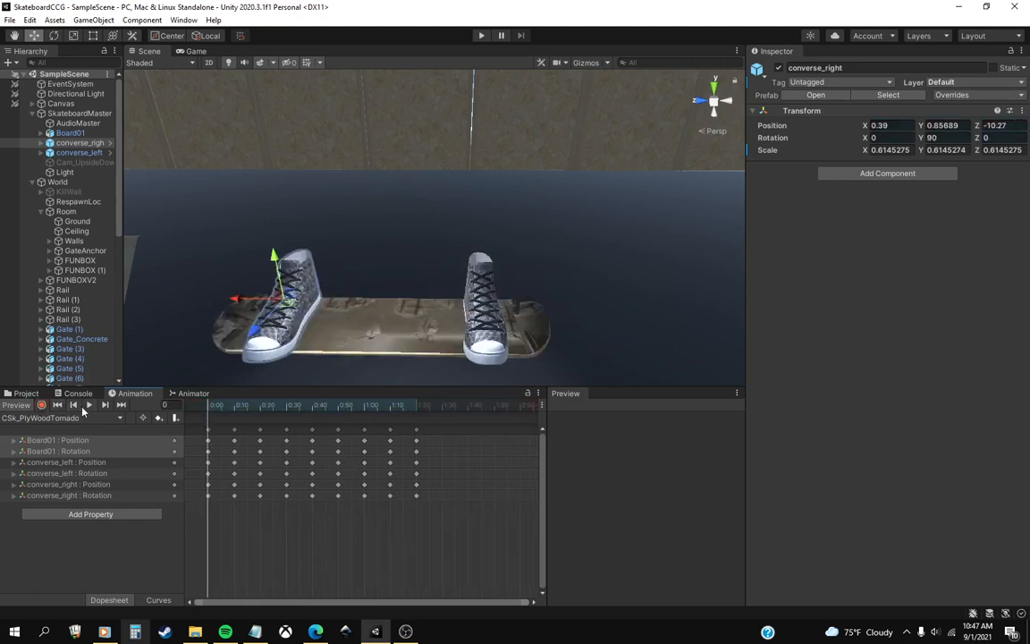
Scrub the trick from its start to frame 80, play the clip, and return to the first frame.
left_click_drag(218, 407, 416, 435)
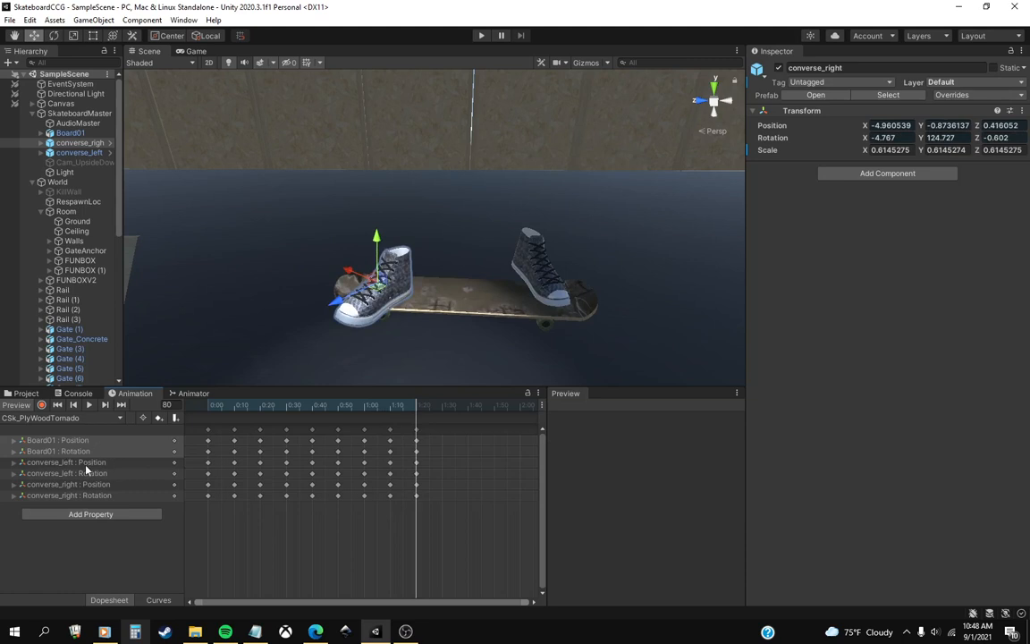
left_click(89, 405)
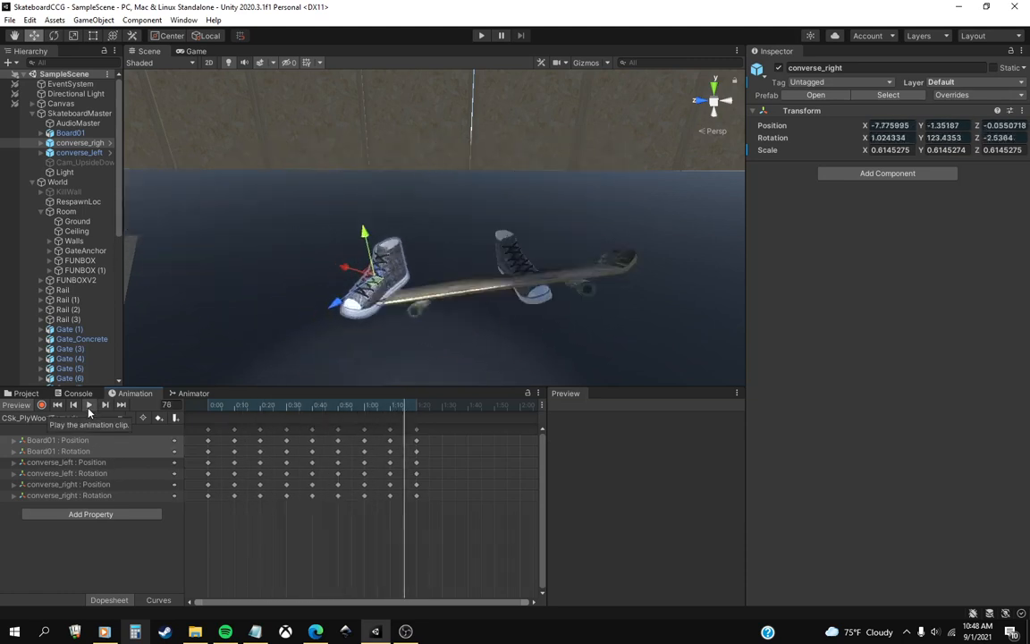
left_click(88, 405)
left_click(57, 405)
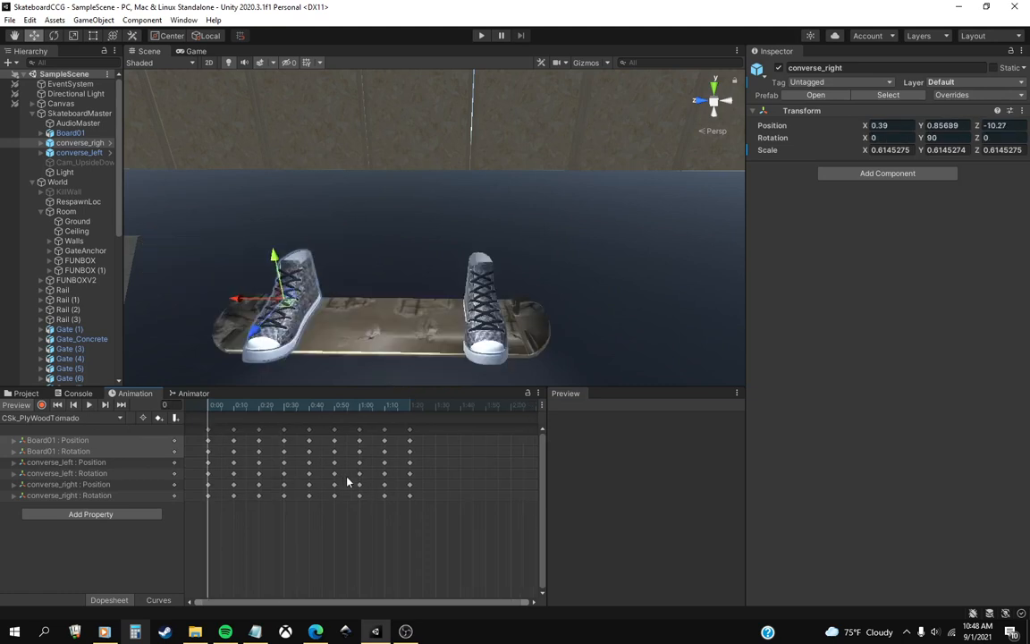
Play the clip with the whole board and both shoes seen from farther away, then stop and rewind it.
scroll(343, 492, "down", 1)
scroll(350, 306, "down", 5)
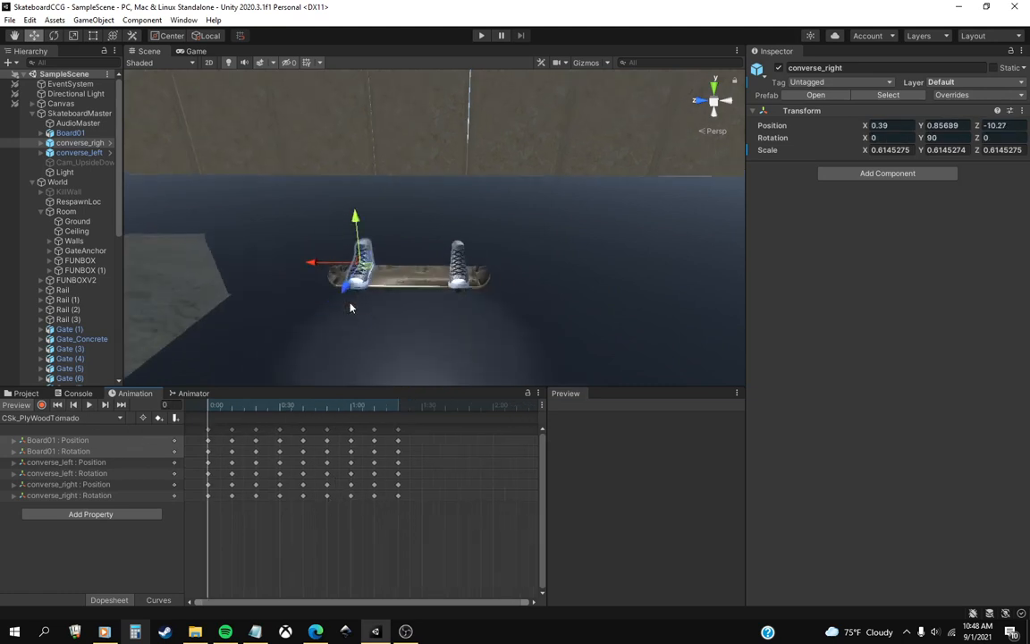
scroll(358, 308, "up", 1)
mouse_move(389, 329)
right_mouse_down()
mouse_move(414, 287)
mouse_move(384, 318)
right_mouse_up()
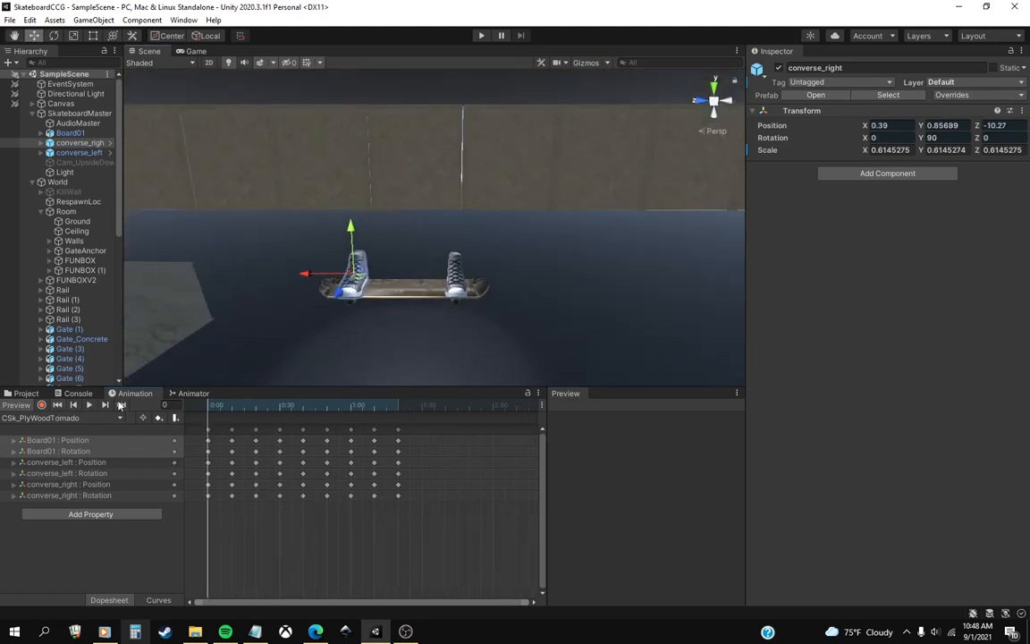
left_click(89, 405)
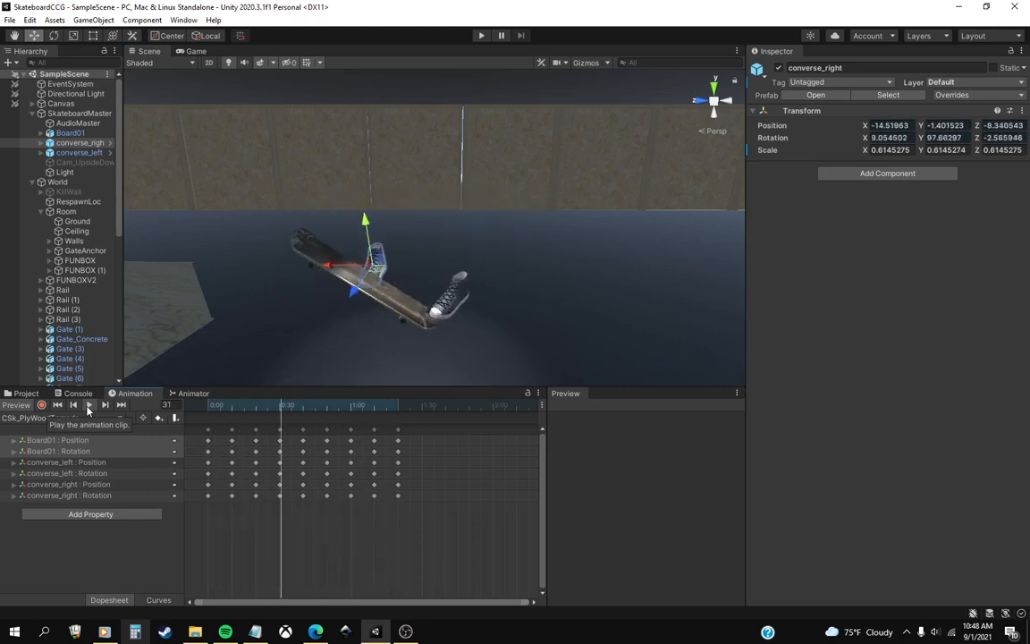
left_click(89, 404)
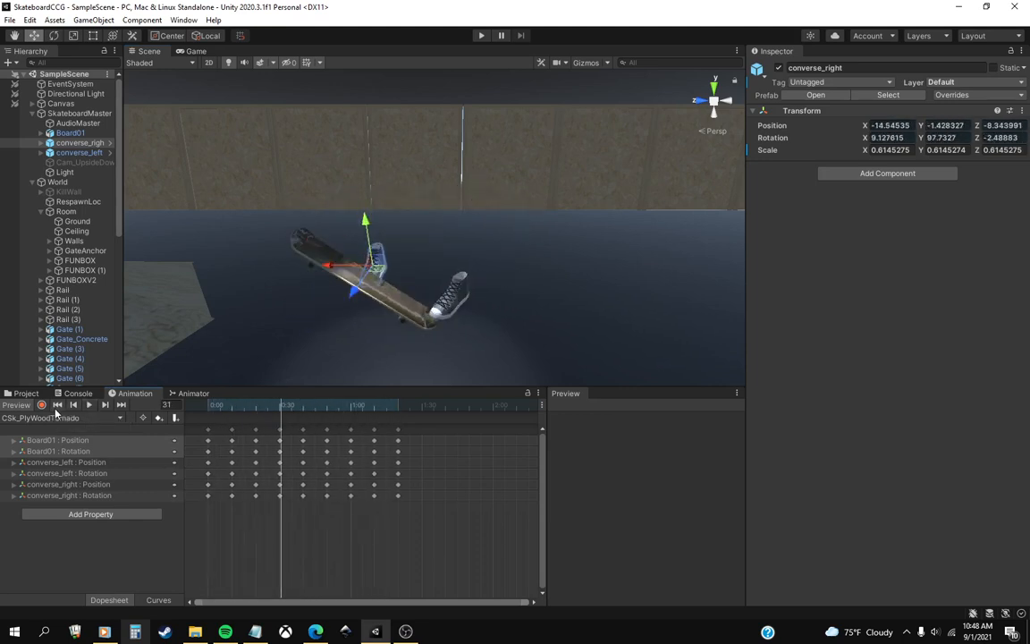
left_click(58, 404)
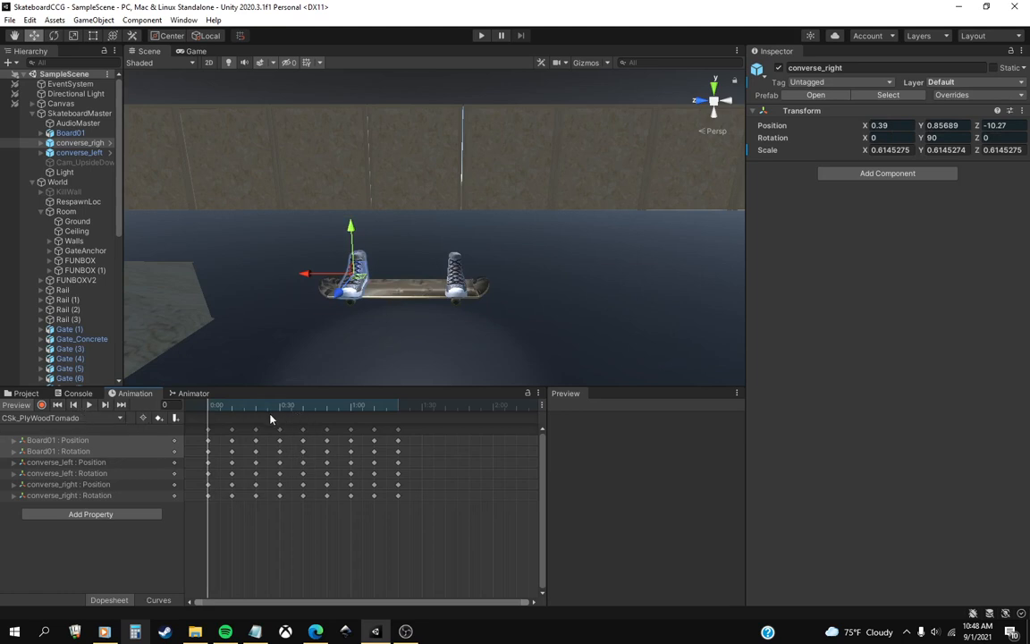
Step through the motion up to frame 80, replay the animation once more, and reset it to frame 0.
left_click_drag(282, 410, 398, 422)
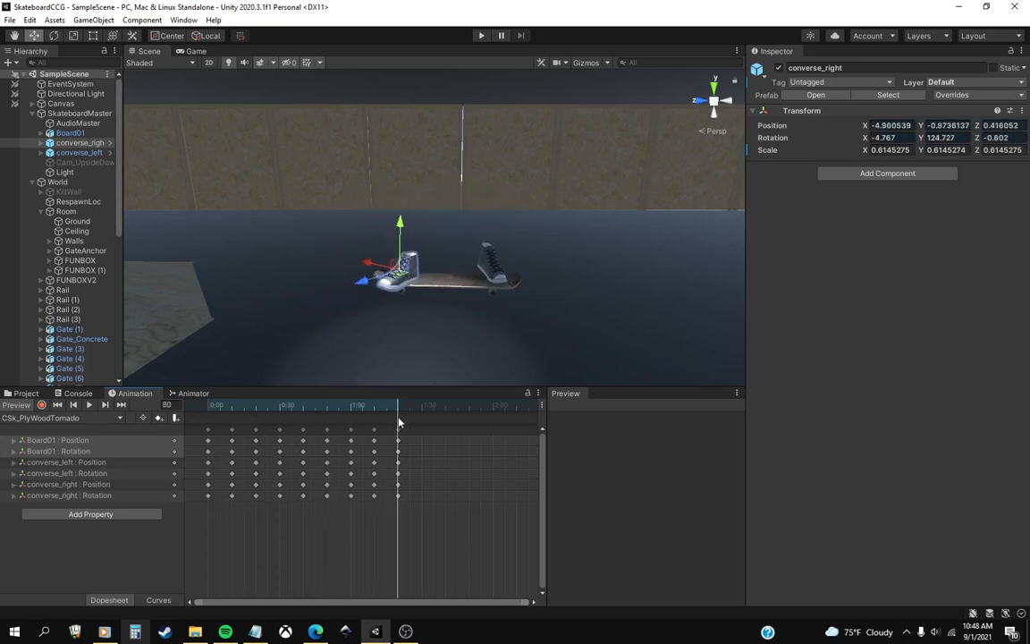
left_click(89, 404)
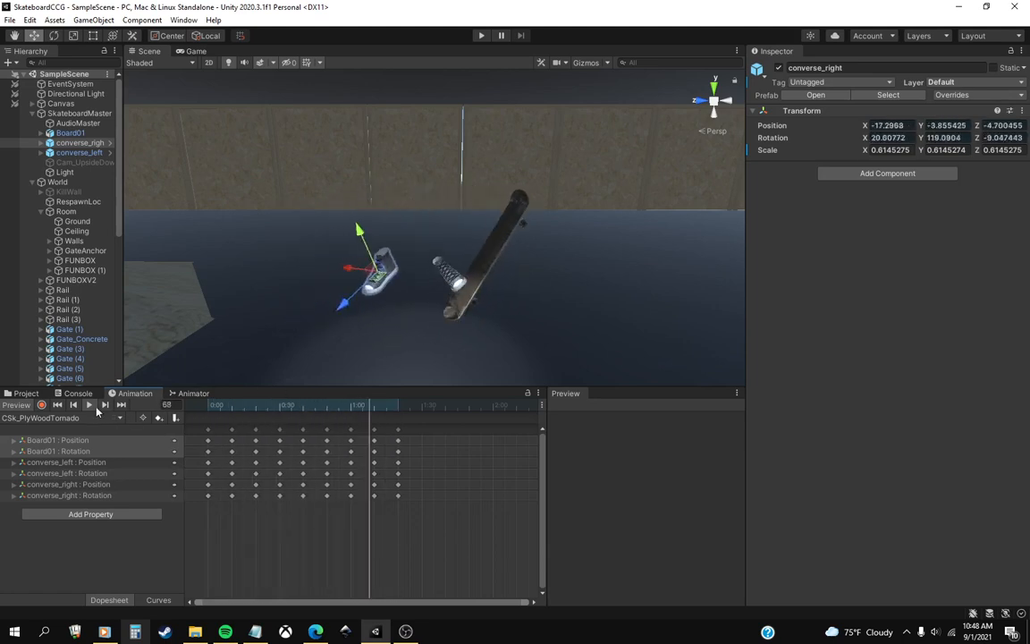
left_click(57, 405)
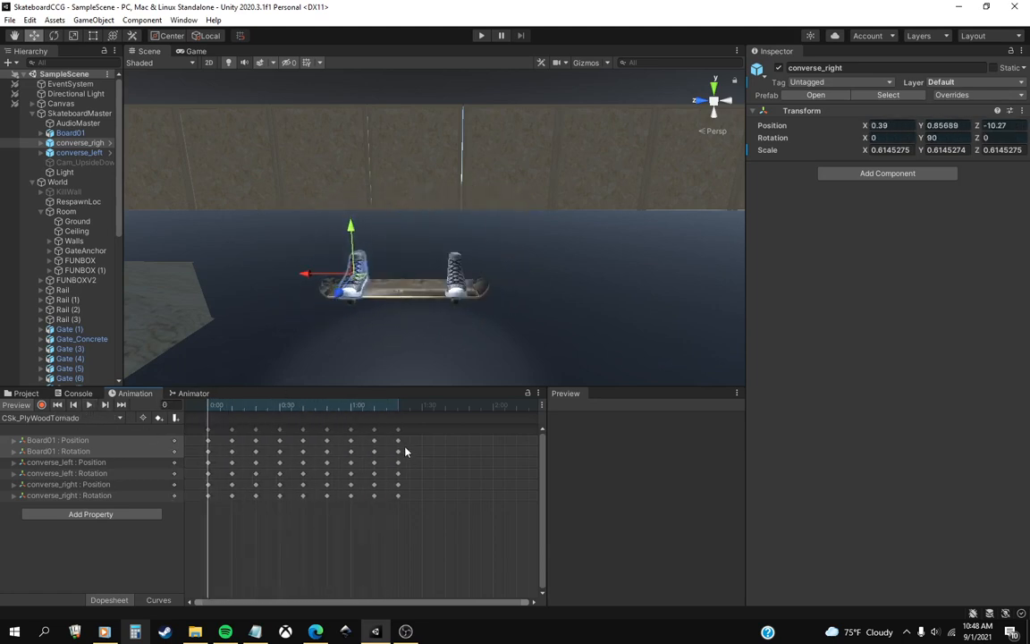
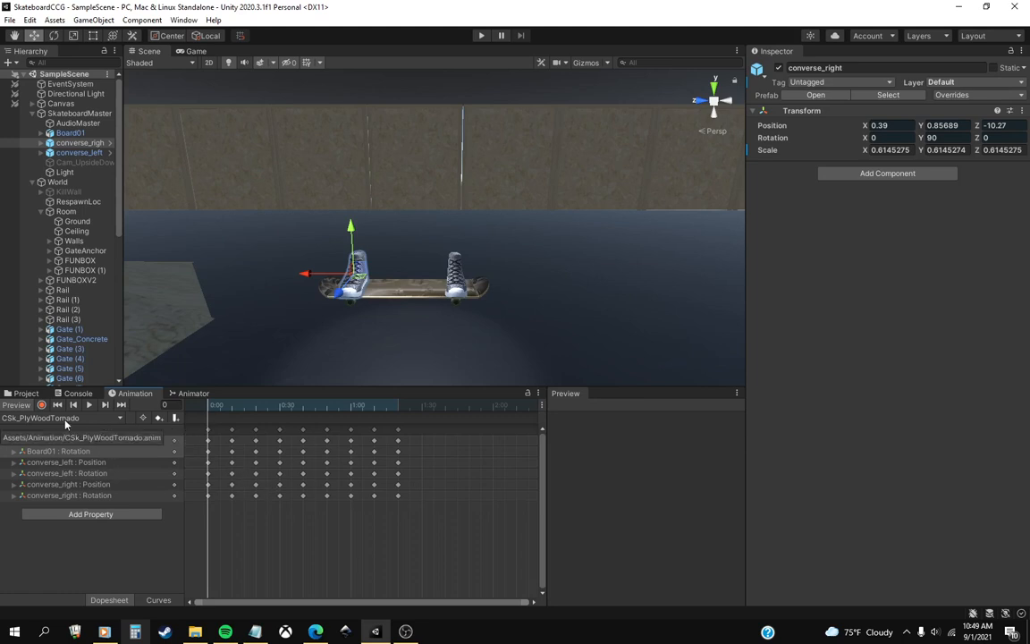
left_click(403, 631)
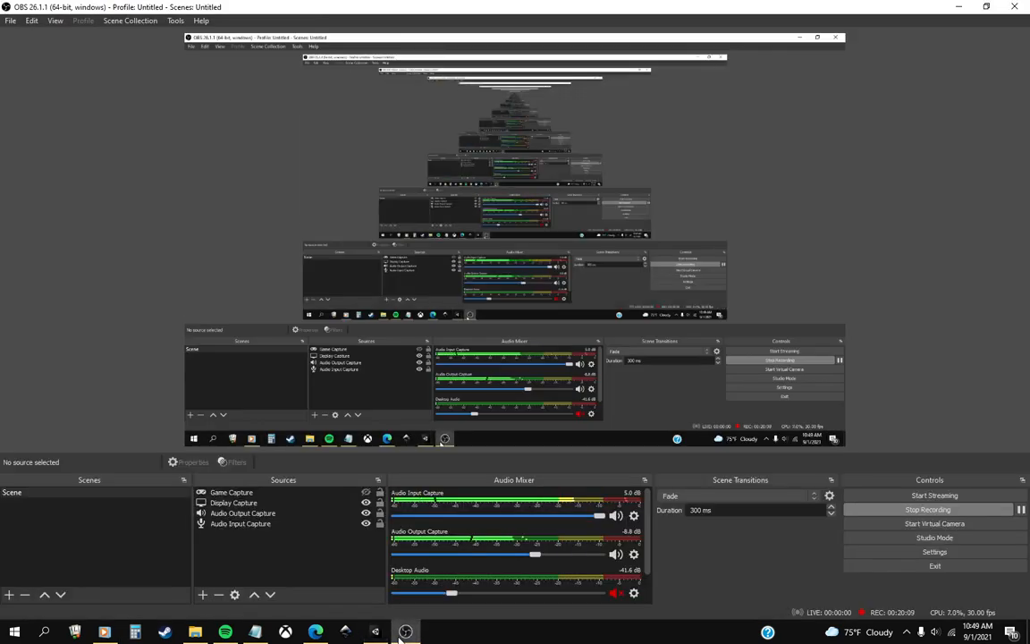
left_click(403, 631)
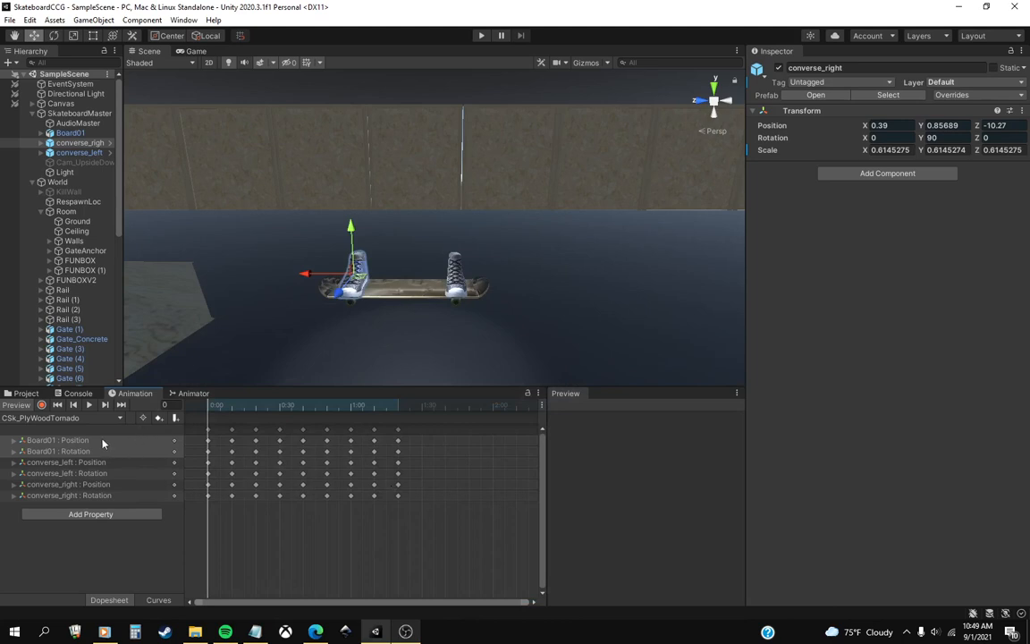
Start creating a new animation clip, and mark Plywood Tornado with an asterisk in the Notepad TODO list.
left_click(84, 418)
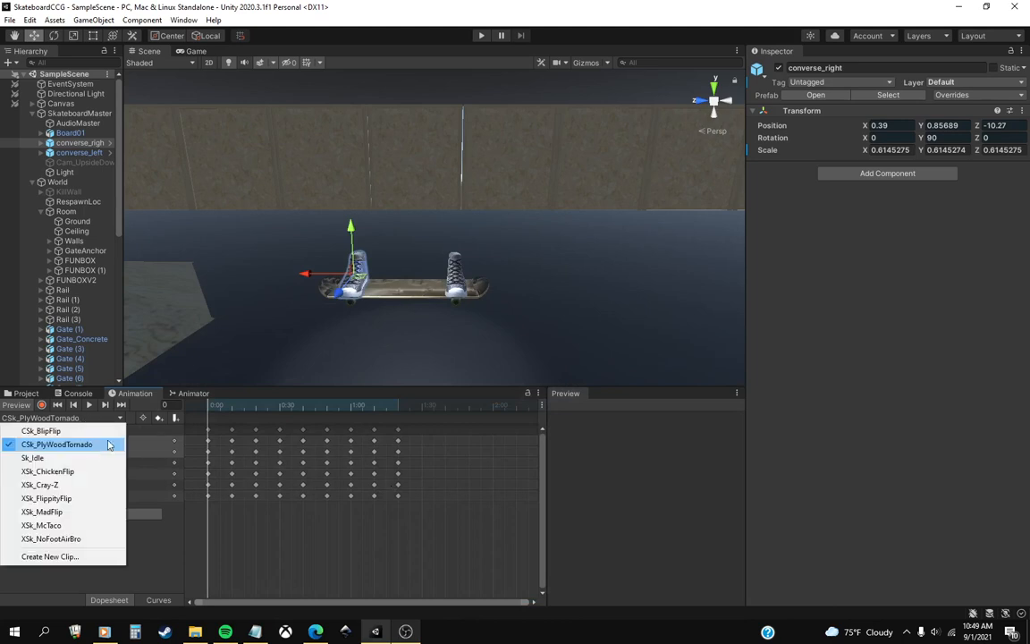
left_click(54, 556)
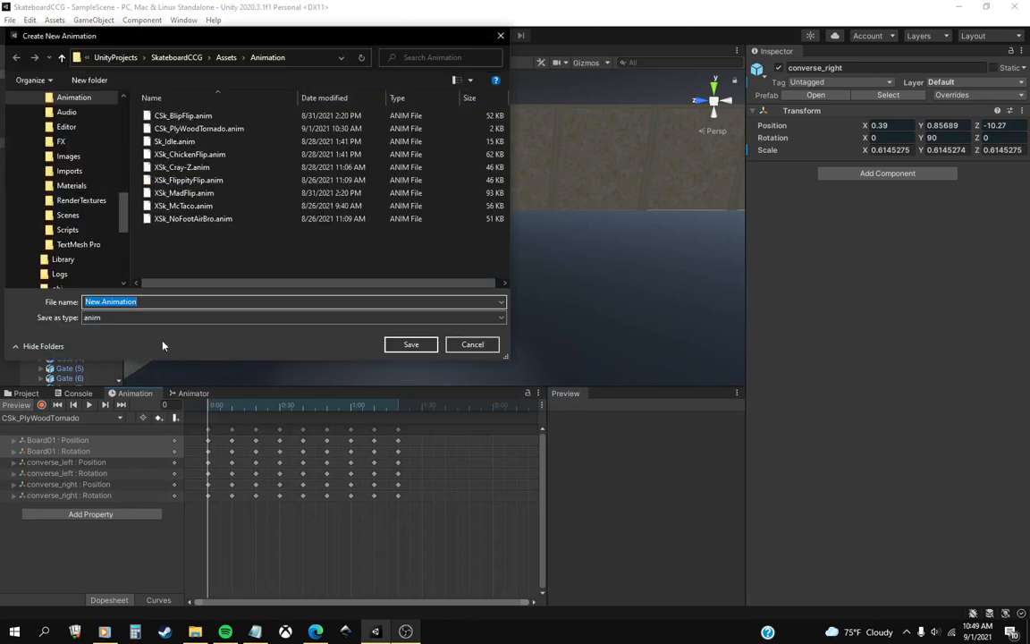
left_click(255, 631)
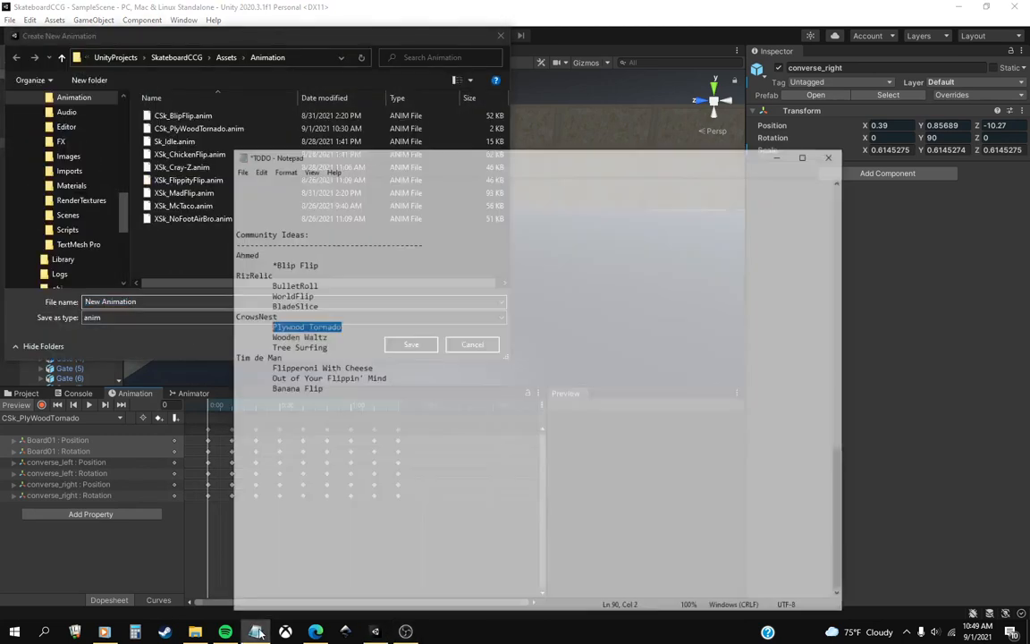
left_click(275, 298)
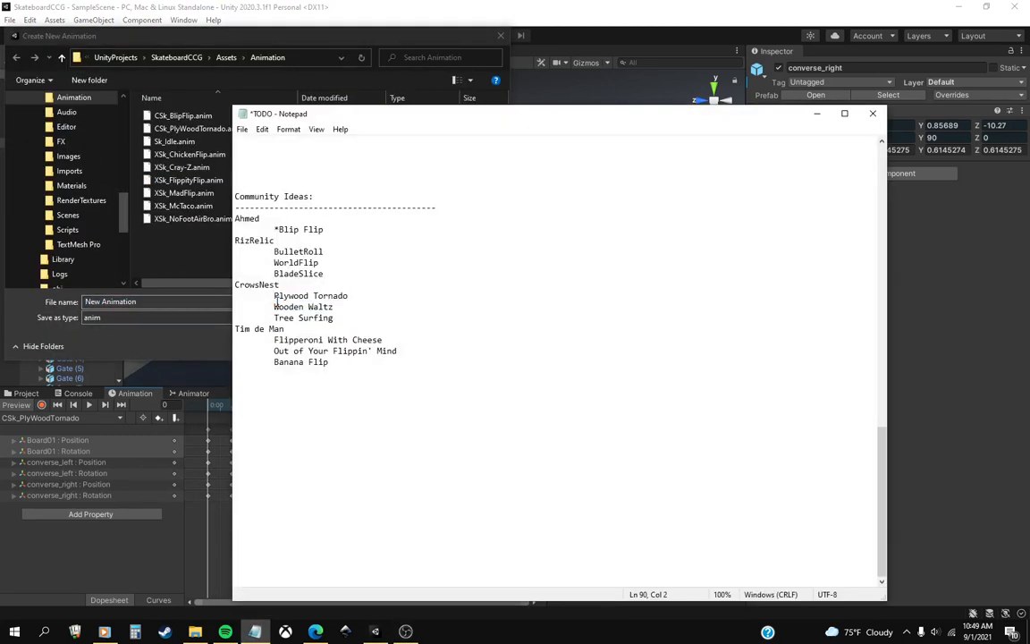
type("*")
left_click(156, 285)
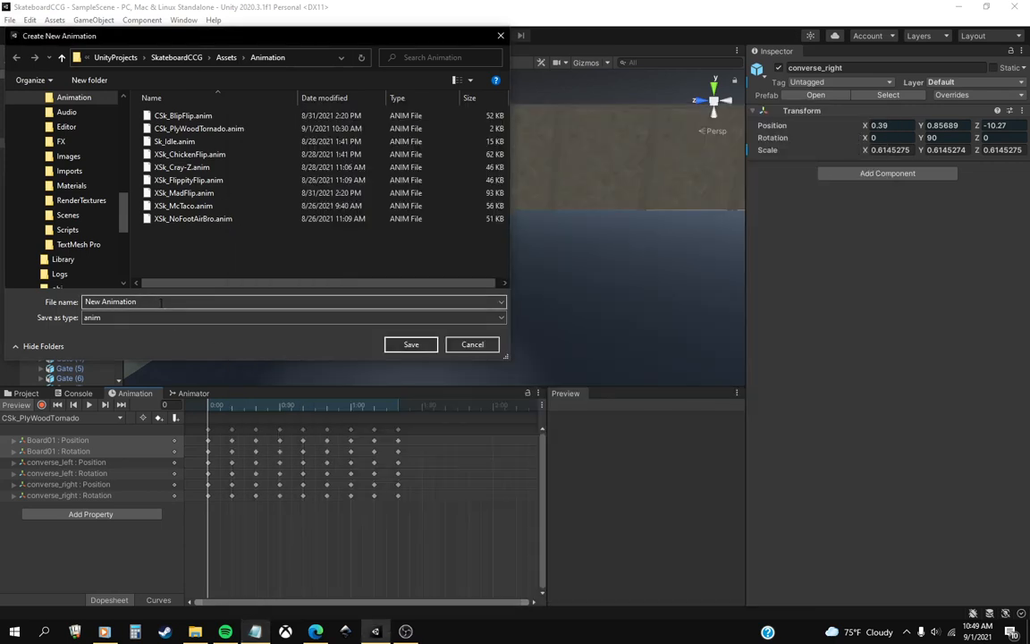
left_click_drag(162, 302, 85, 301)
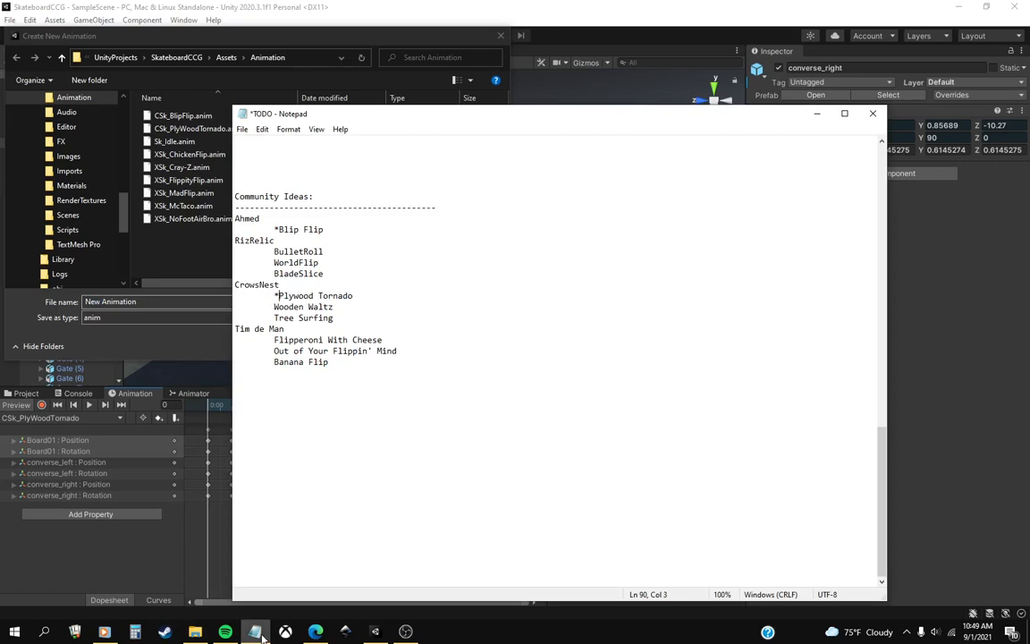
Add the note "Plywood Torndao v2" below the community ideas in the Notepad TODO file and save it.
left_click(259, 634)
left_click(361, 422)
type("Plywood Torndao ")
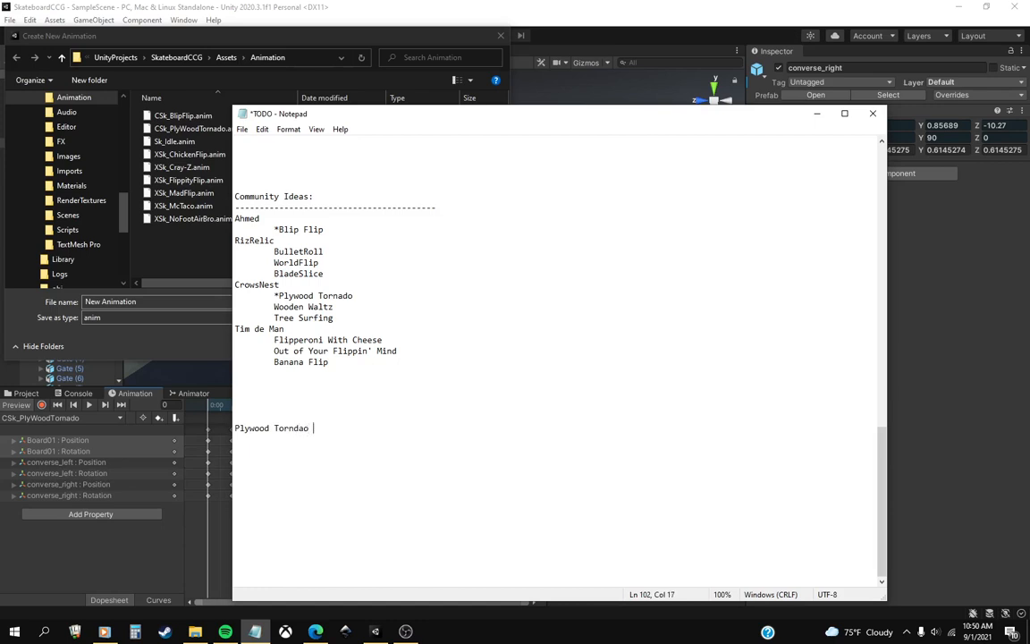
type("v2 fli")
key("BackSpace")
key("BackSpace")
key("BackSpace")
key("BackSpace")
key("ctrl+s")
Look up the BladeSlice entry in the community ideas list and return to the new clip's file name.
left_click(274, 275)
left_click_drag(331, 280, 275, 274)
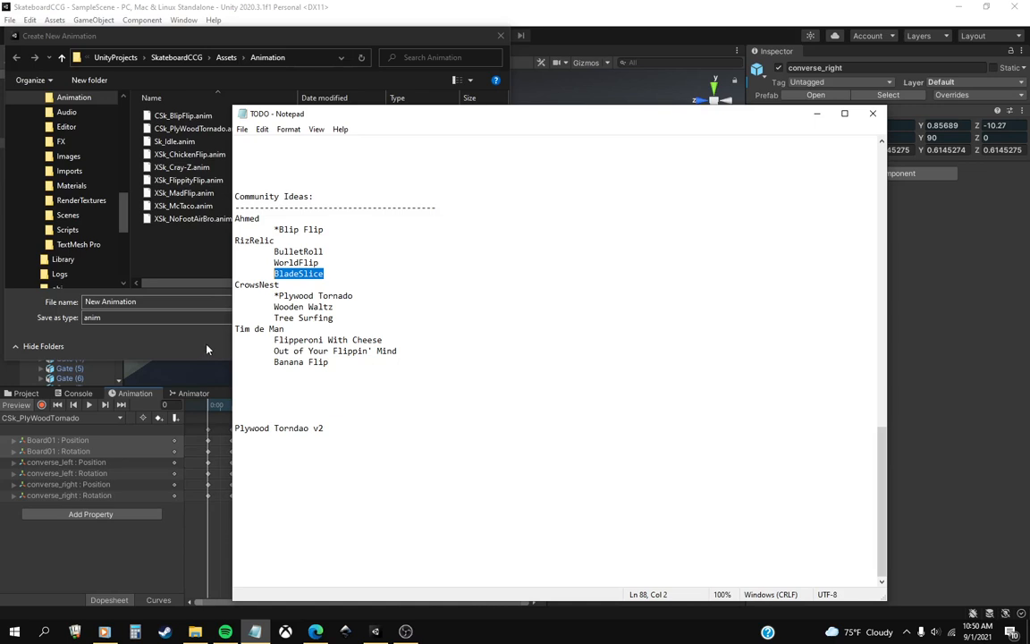
left_click(152, 303)
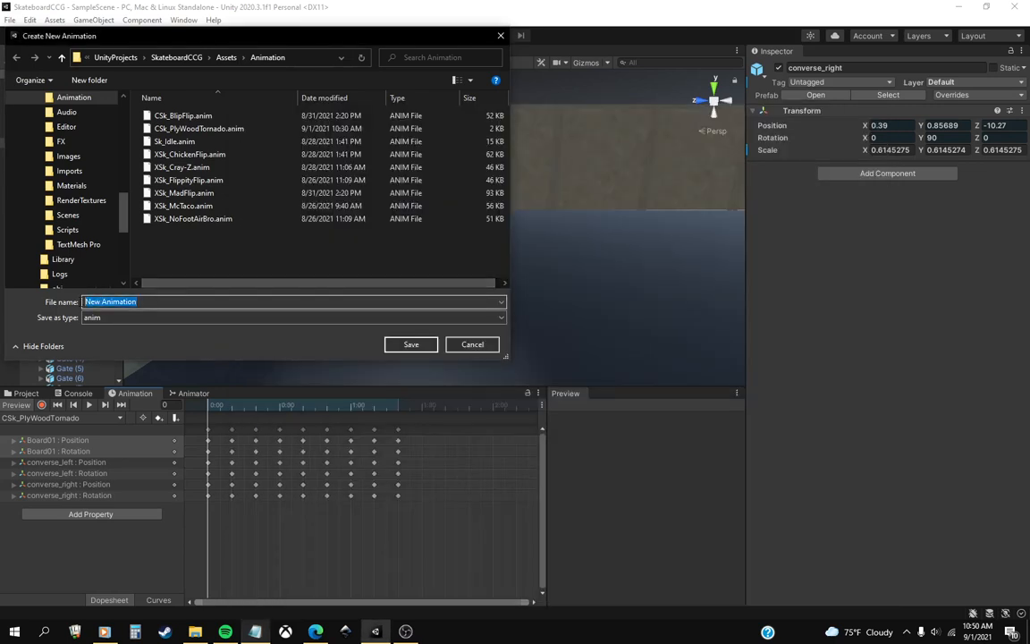
left_click(255, 631)
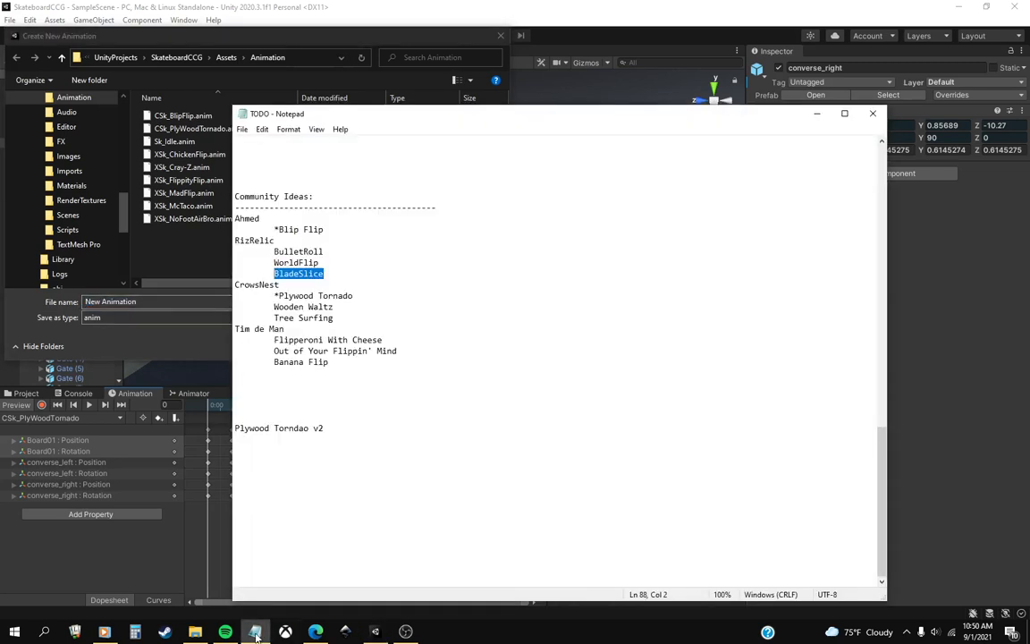
left_click(255, 632)
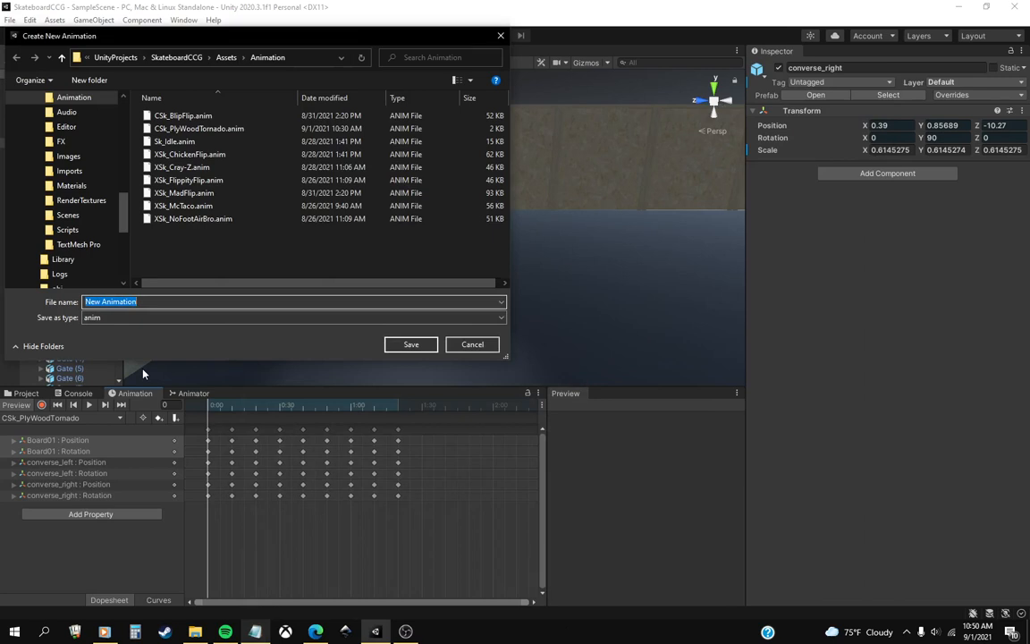
Name the new animation clip CSk_BladeSlice and save it in the Animation folder.
type("CSk")
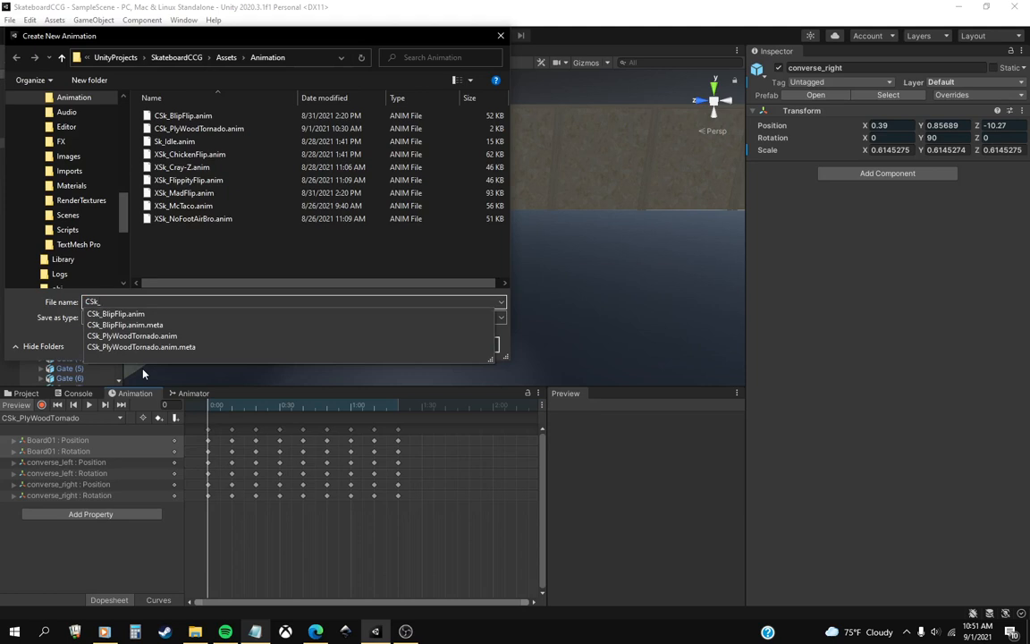
type("_")
left_click(255, 632)
left_click(255, 632)
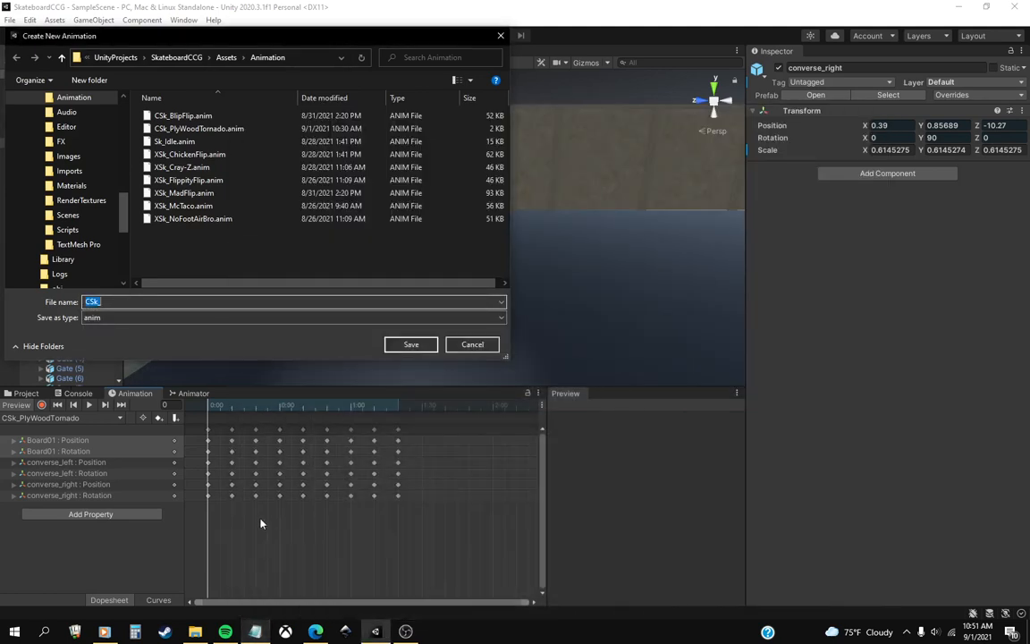
type("B")
key("ctrl+z")
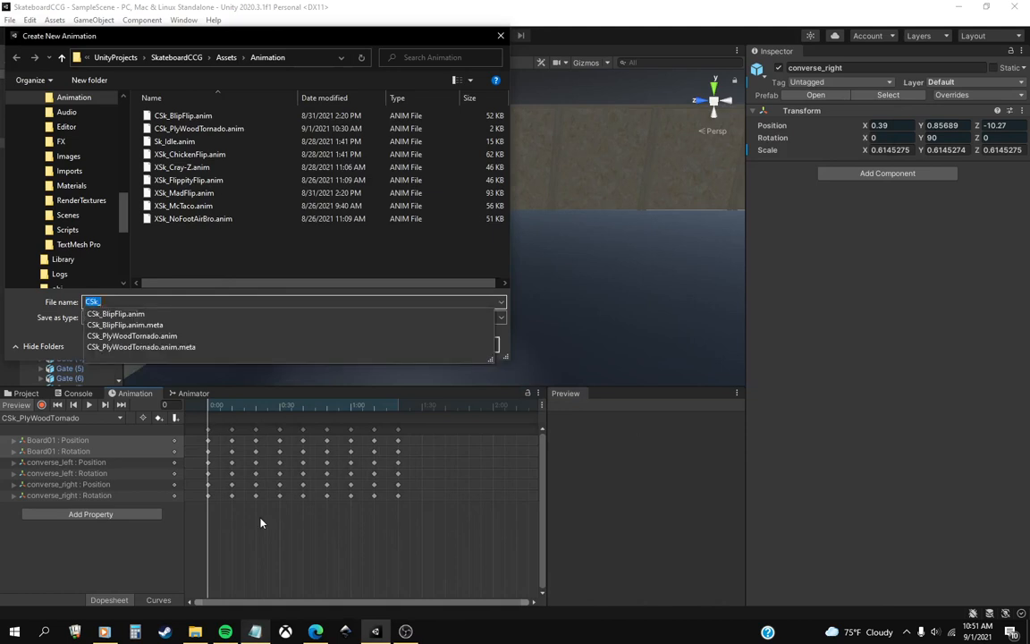
key("End")
type("Blade")
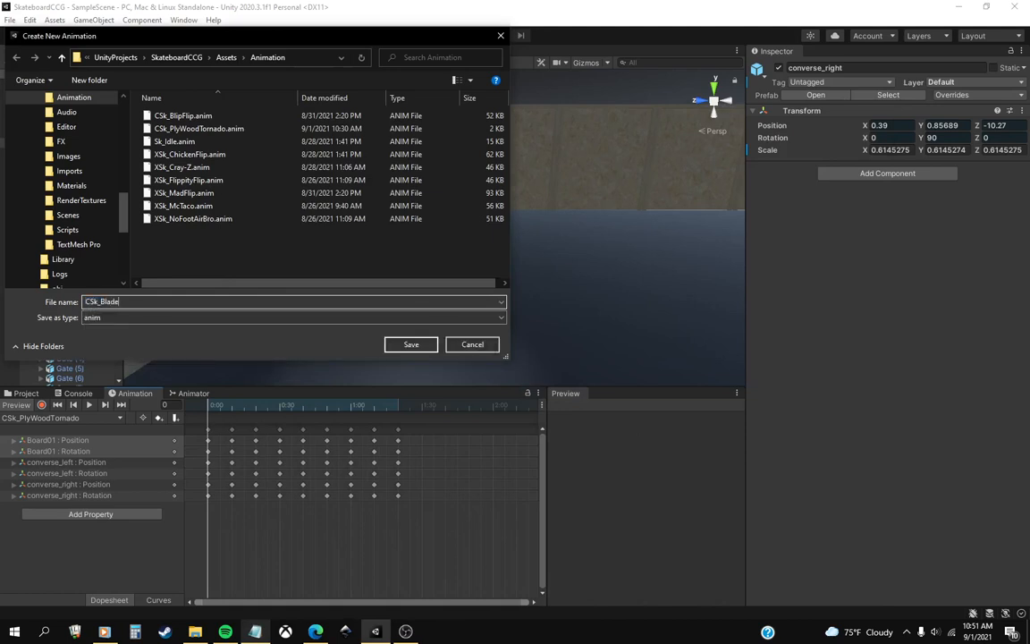
type("Slice")
left_click(411, 346)
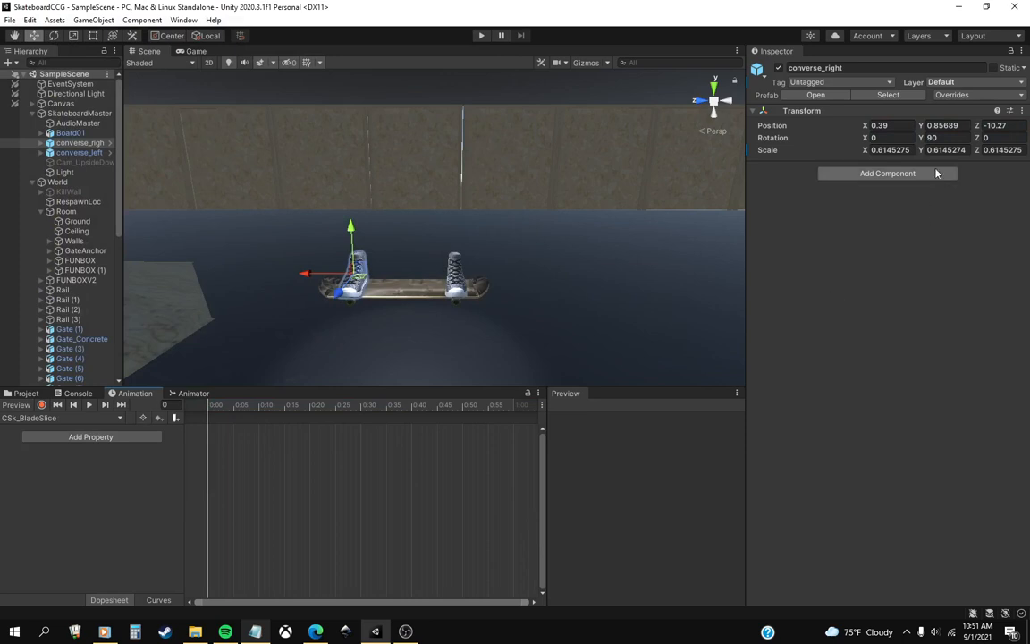
Start keyframe recording and key Board01 at frame 0 with X position 0 and X rotation 90.
left_click(71, 133)
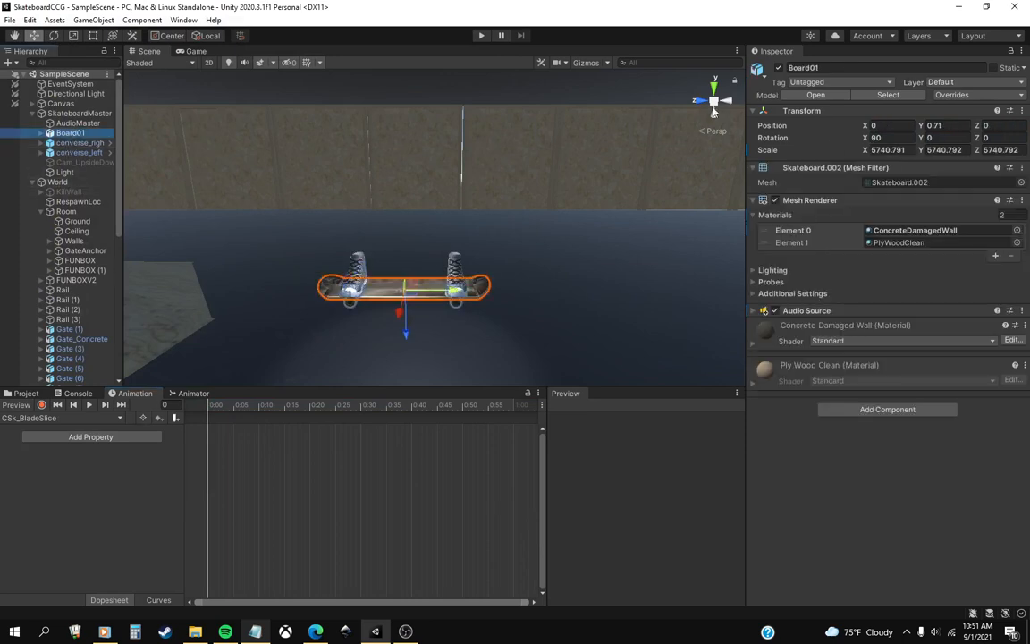
left_click(890, 126)
key("BackSpace")
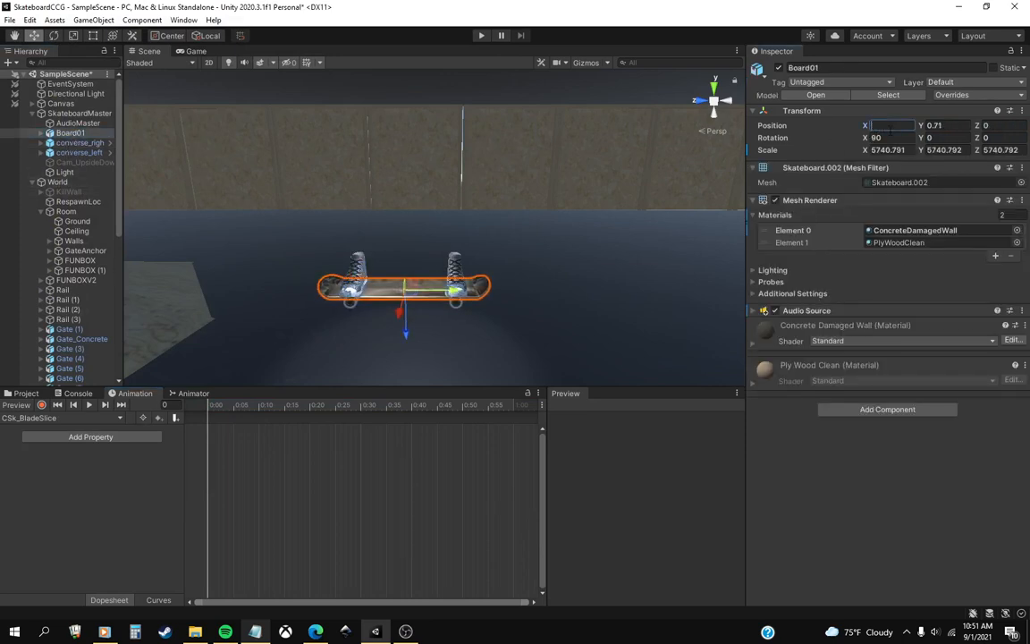
type("1")
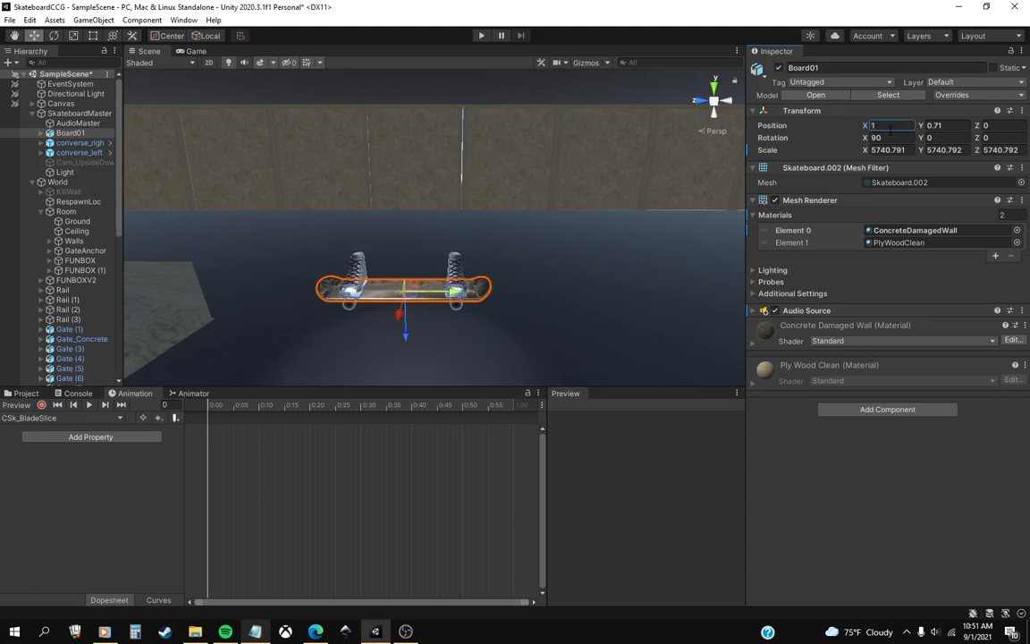
type("0")
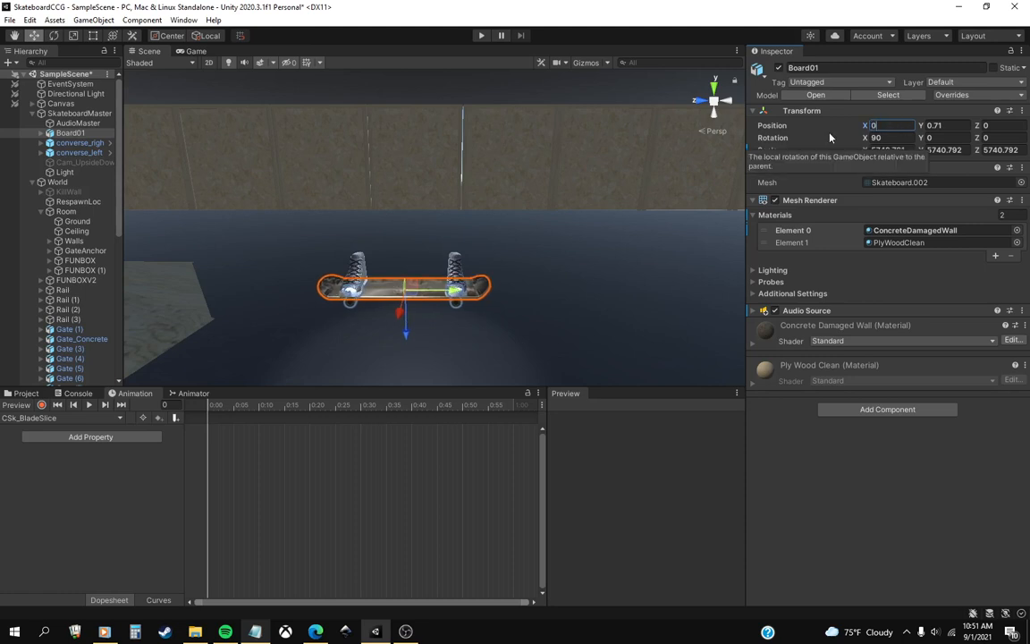
left_click(42, 409)
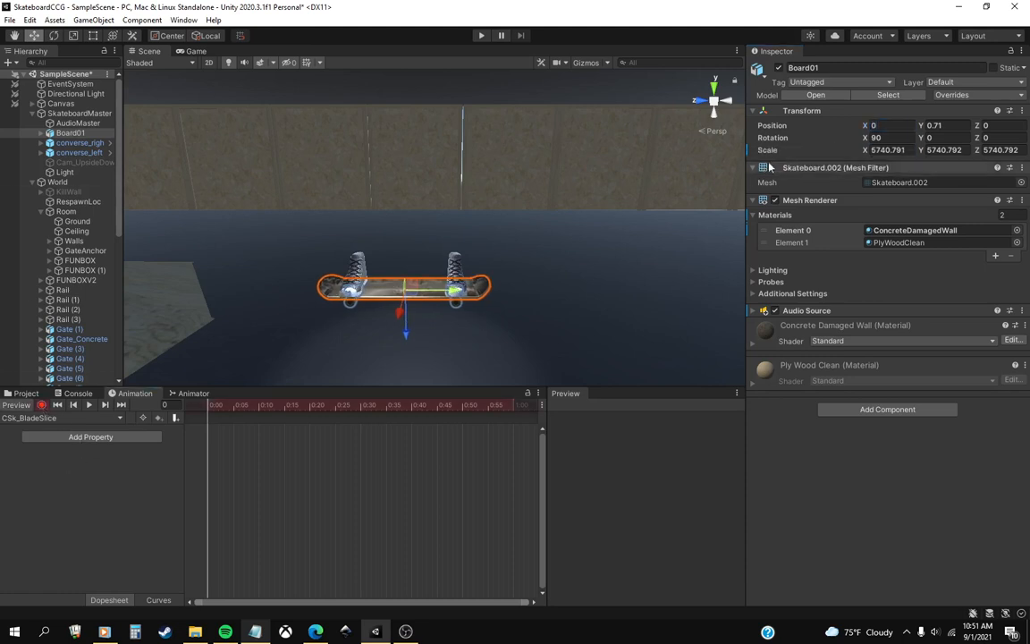
left_click(886, 125)
type("1")
key("BackSpace")
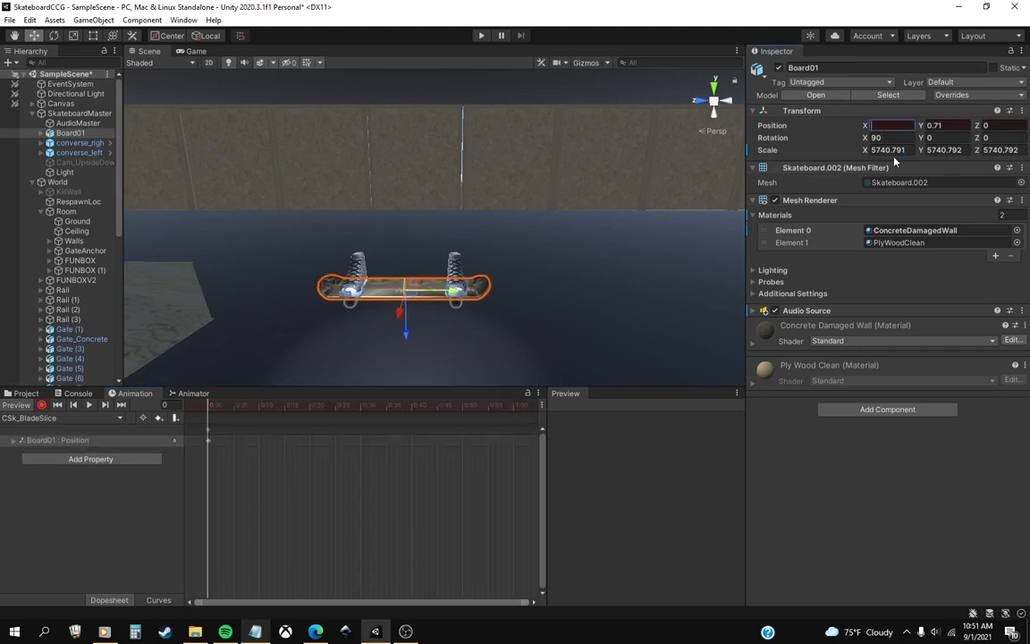
type("0")
left_click(888, 138)
type("90")
Key the position and rotation of converse_right at frame 0 with X position 0.39 and X rotation 0.
left_click(79, 142)
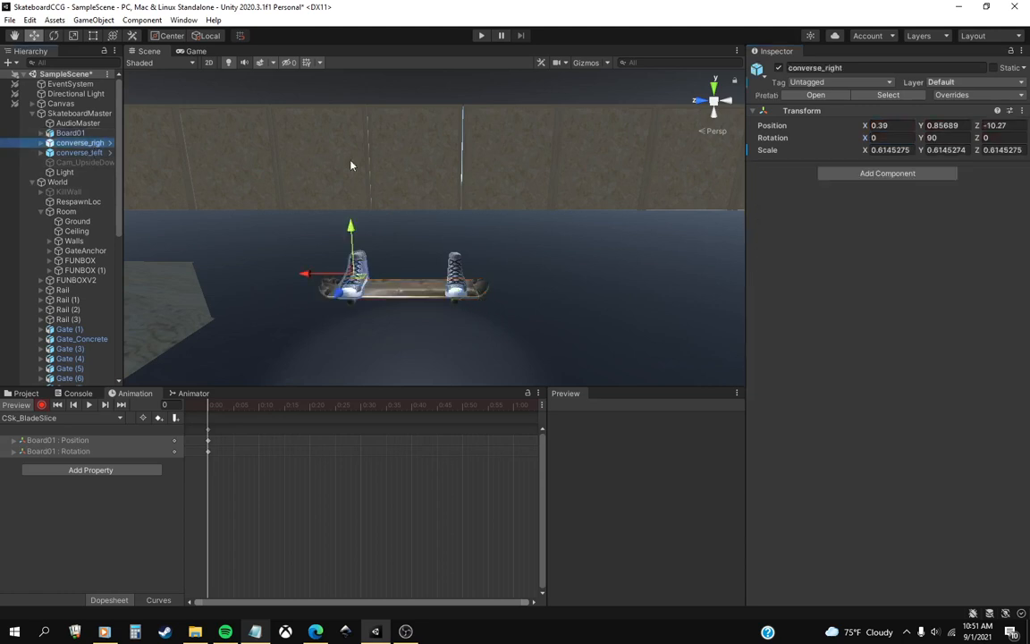
left_click(891, 125)
type("0.39")
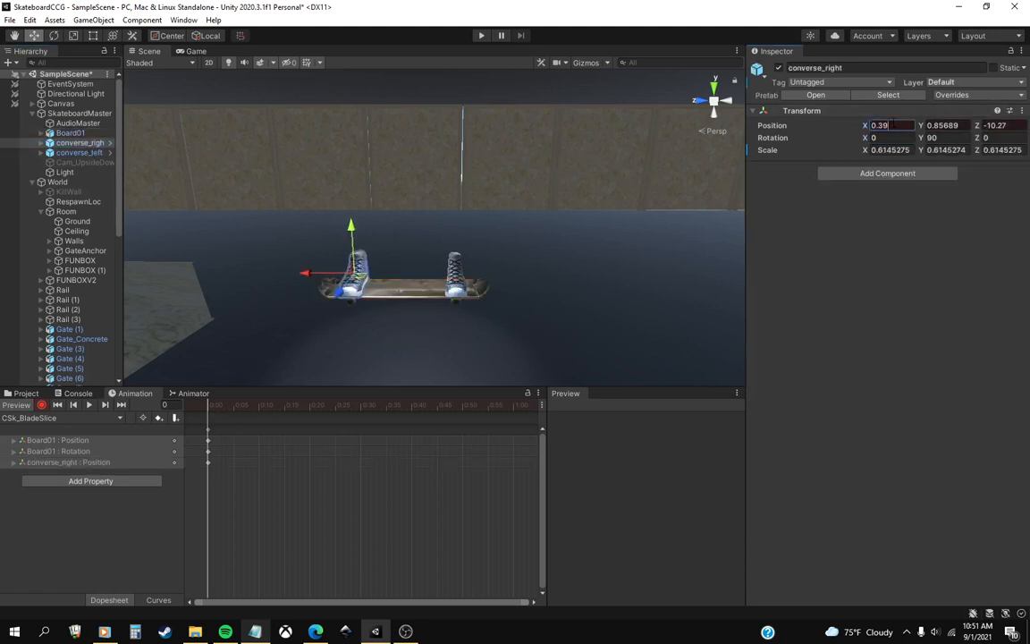
left_click(890, 139)
key("BackSpace")
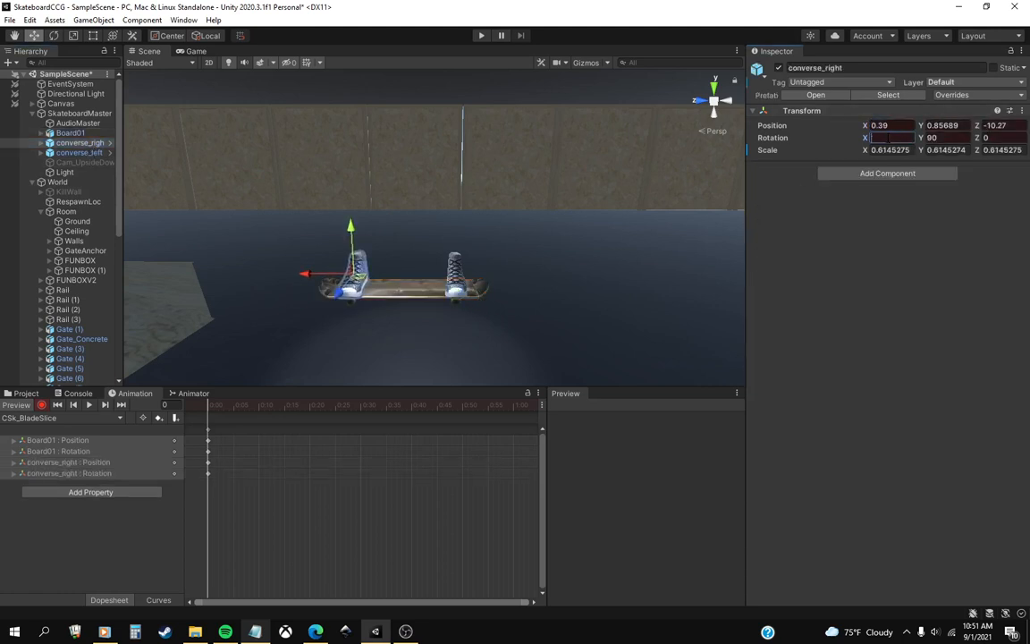
Key the position and rotation of converse_left at frame 0 with X position 0.37 and X rotation 0.
left_click(79, 152)
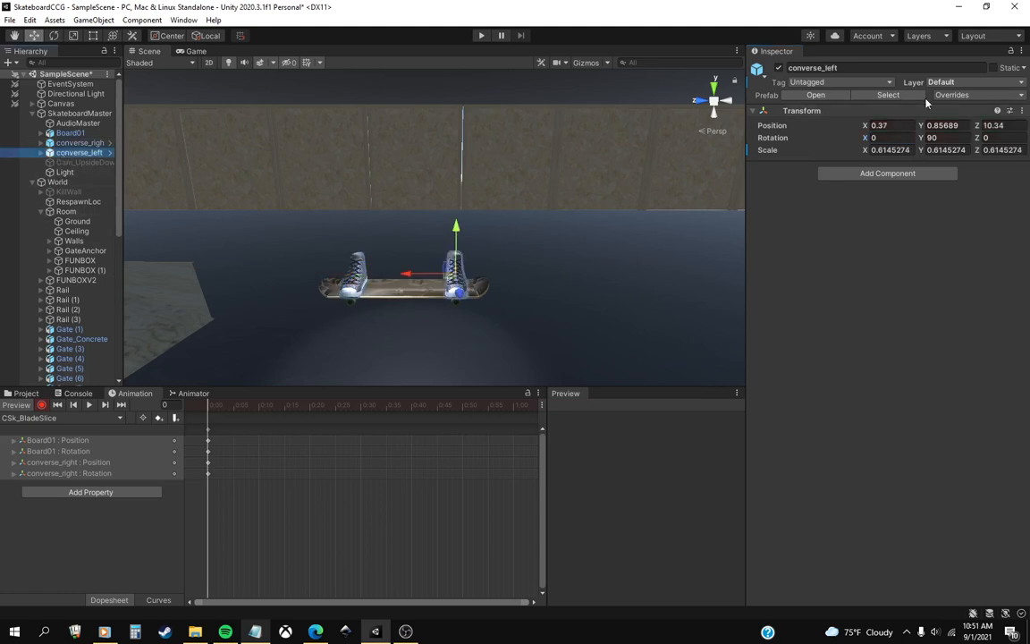
left_click(887, 126)
type("0.37")
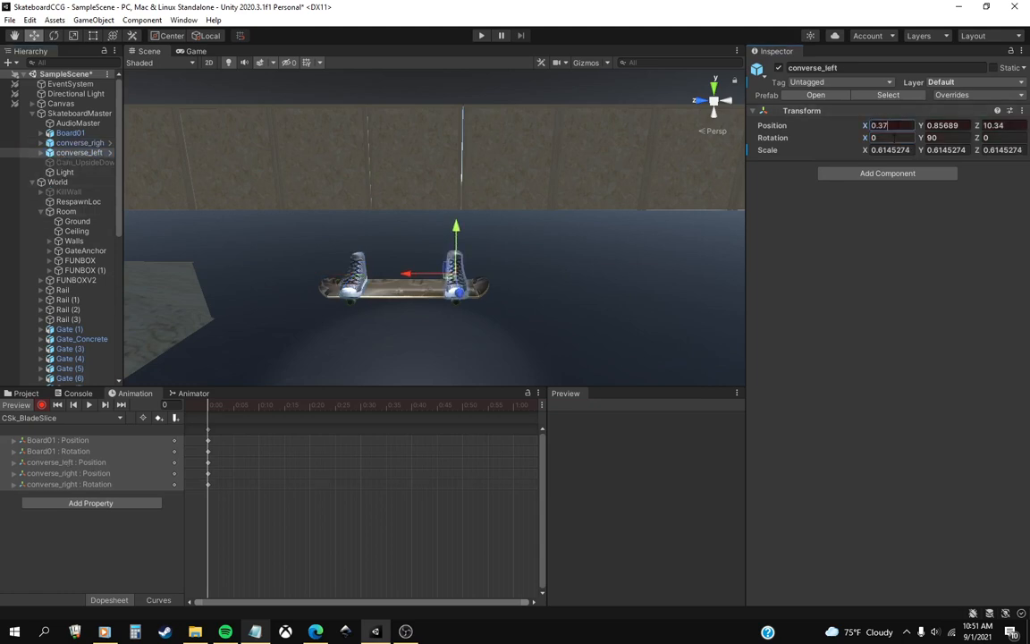
left_click(890, 138)
type("0")
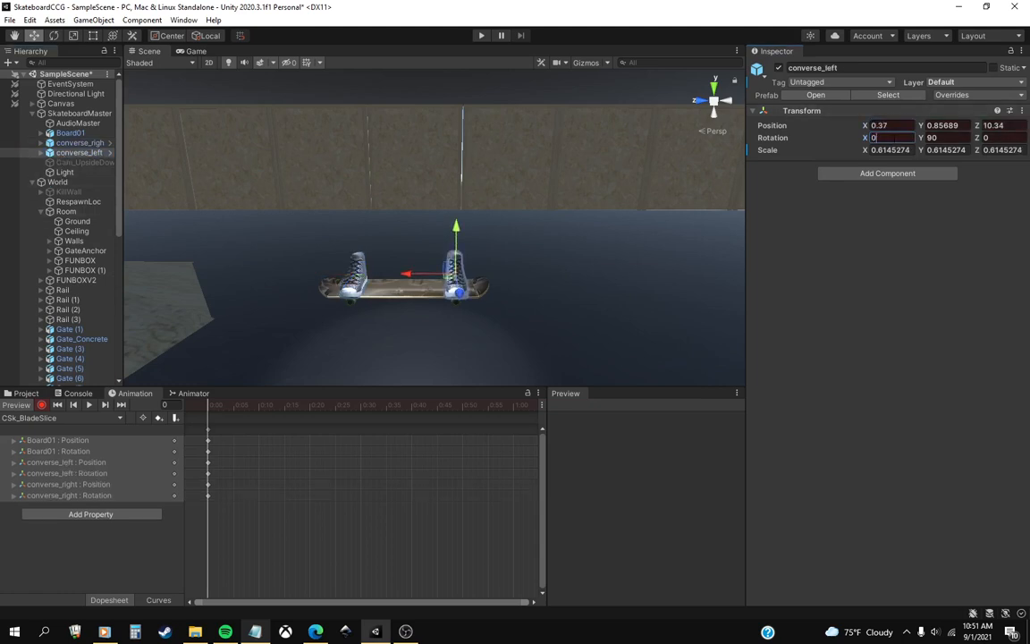
Move the CSk_BladeSlice playhead to frame 10 and get Board01 ready for rotating.
middle_click_drag(338, 331, 338, 284)
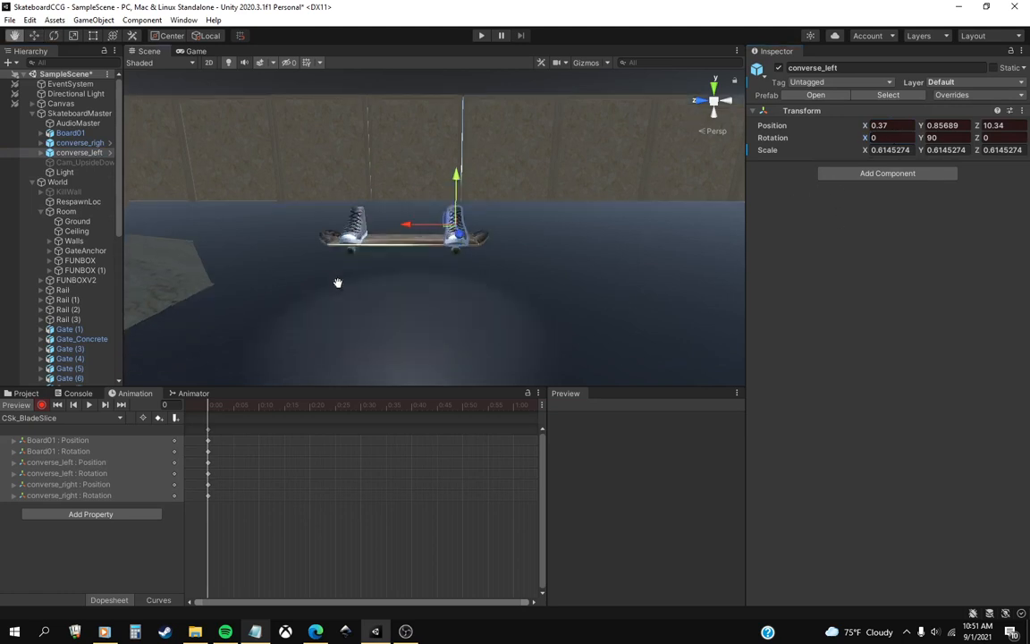
left_click(259, 414)
scroll(387, 298, "up", 6)
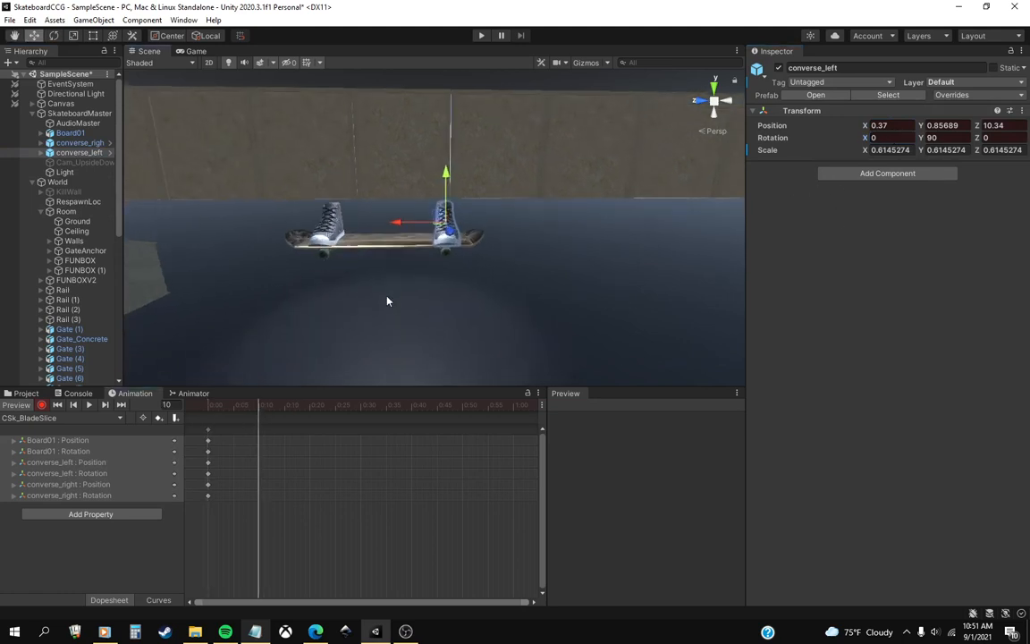
middle_click_drag(378, 293, 397, 301)
right_click_drag(406, 299, 408, 312)
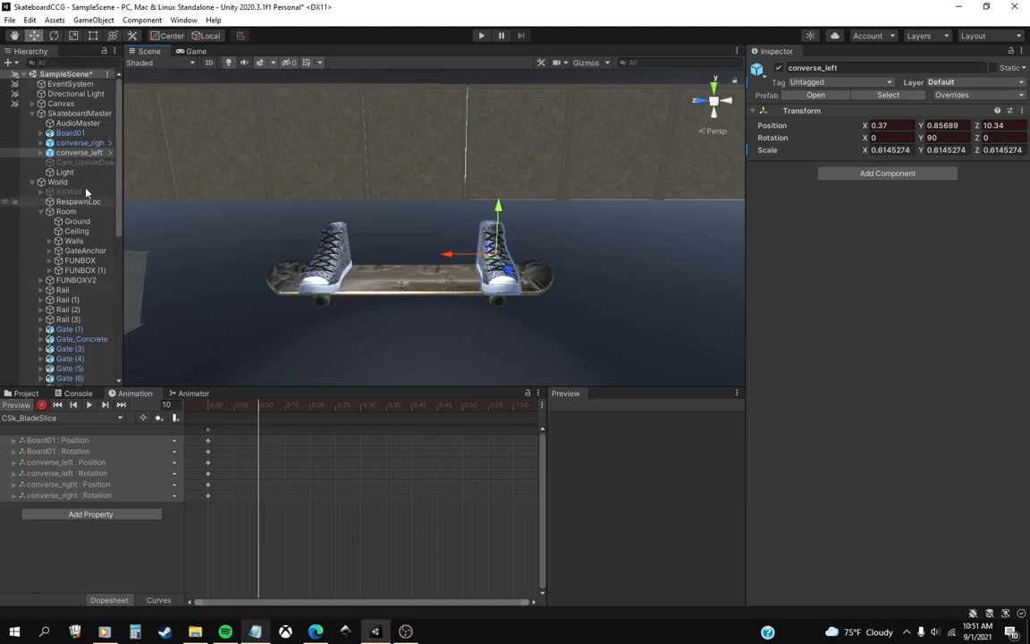
left_click(340, 271)
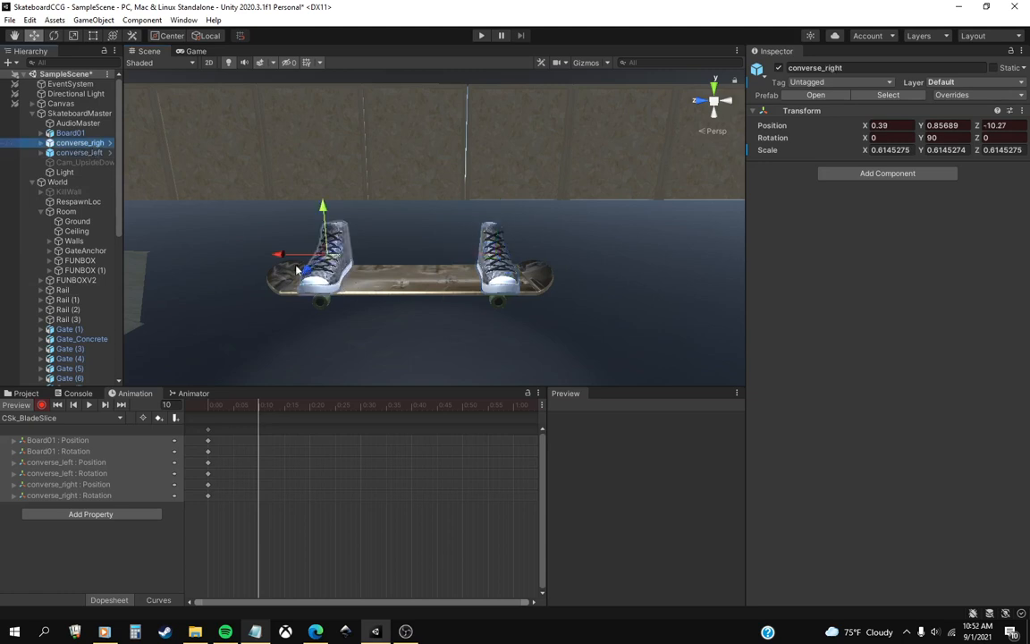
left_click(88, 153)
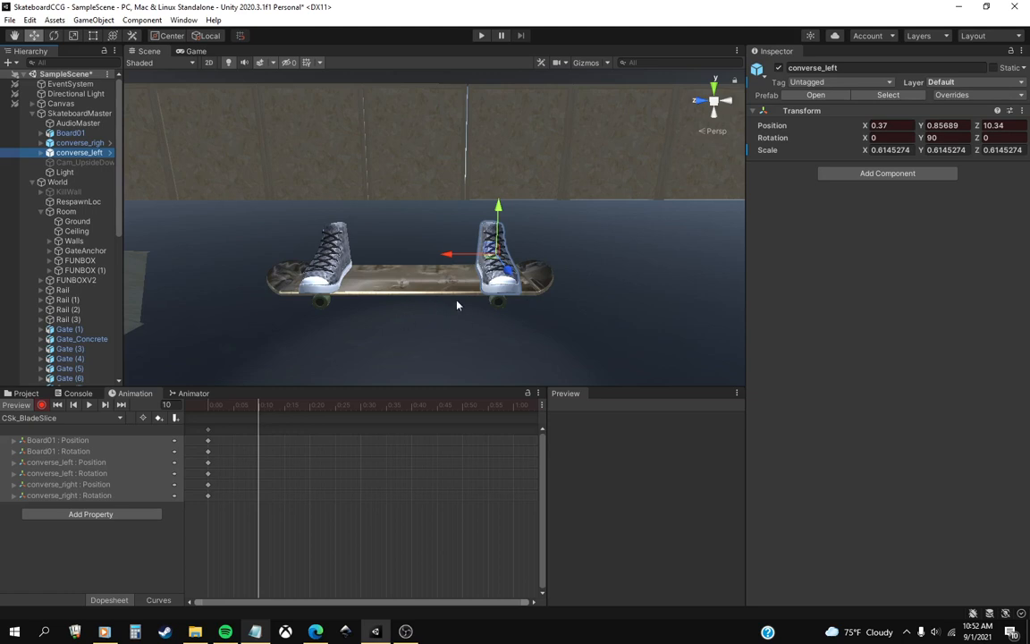
left_click(71, 132)
left_click(54, 34)
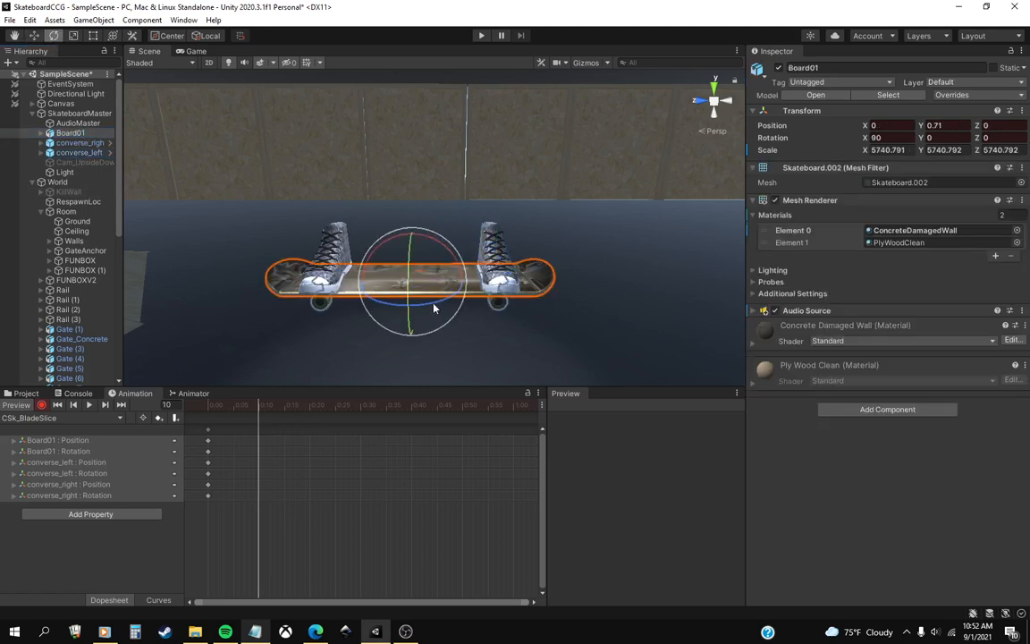
left_click_drag(434, 306, 364, 322)
key("ctrl+z")
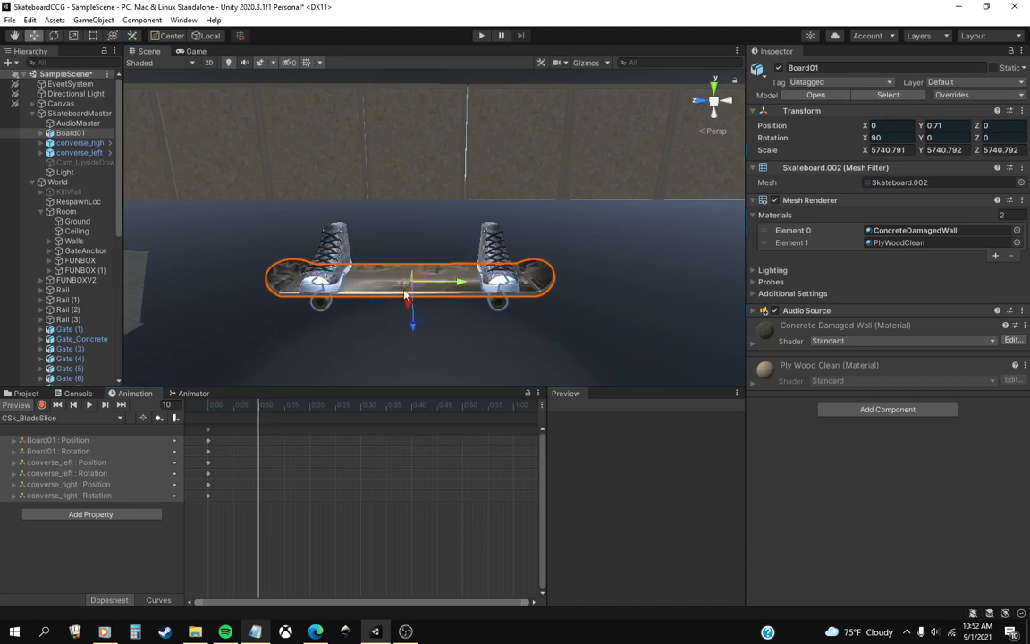
left_click_drag(449, 301, 349, 311)
key("w")
left_click_drag(304, 181, 325, 348, "alt")
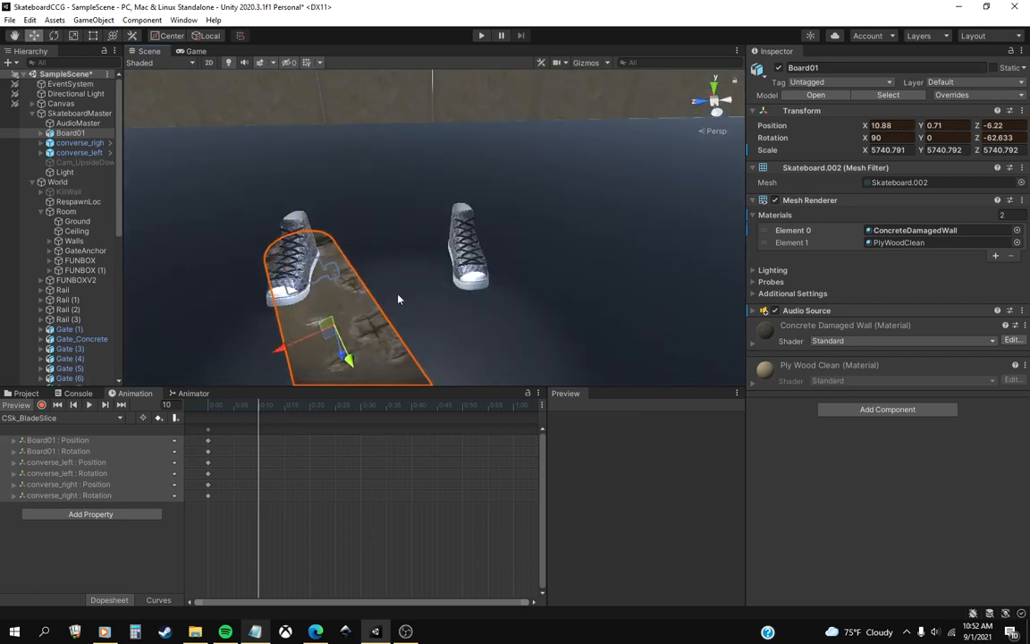
left_click_drag(463, 264, 454, 299, "alt")
scroll(454, 299, "down", 5)
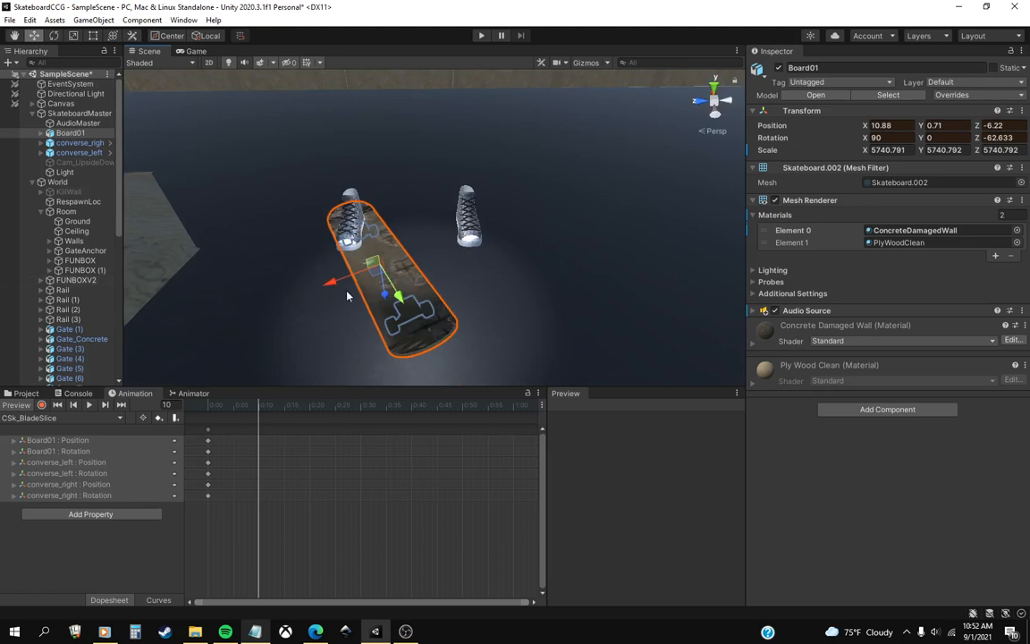
key("e")
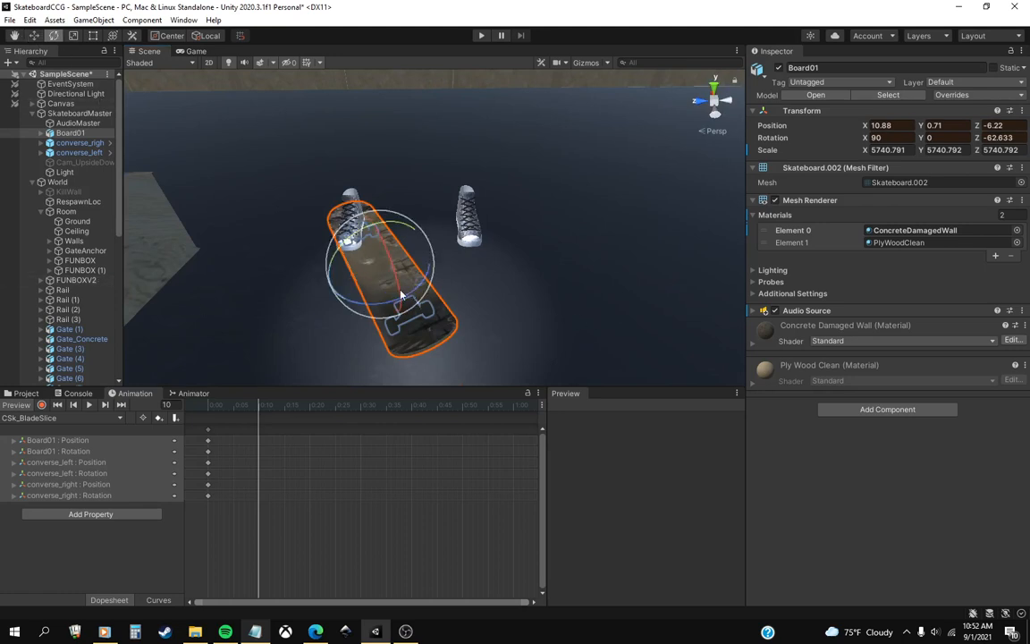
left_click_drag(402, 295, 256, 212)
key("w")
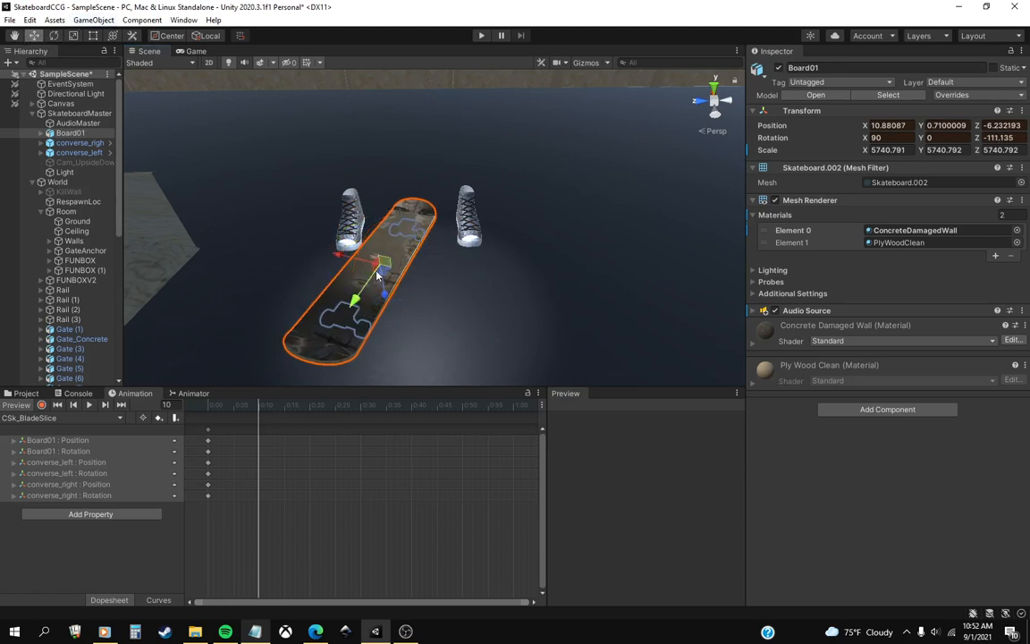
left_click_drag(378, 277, 299, 276)
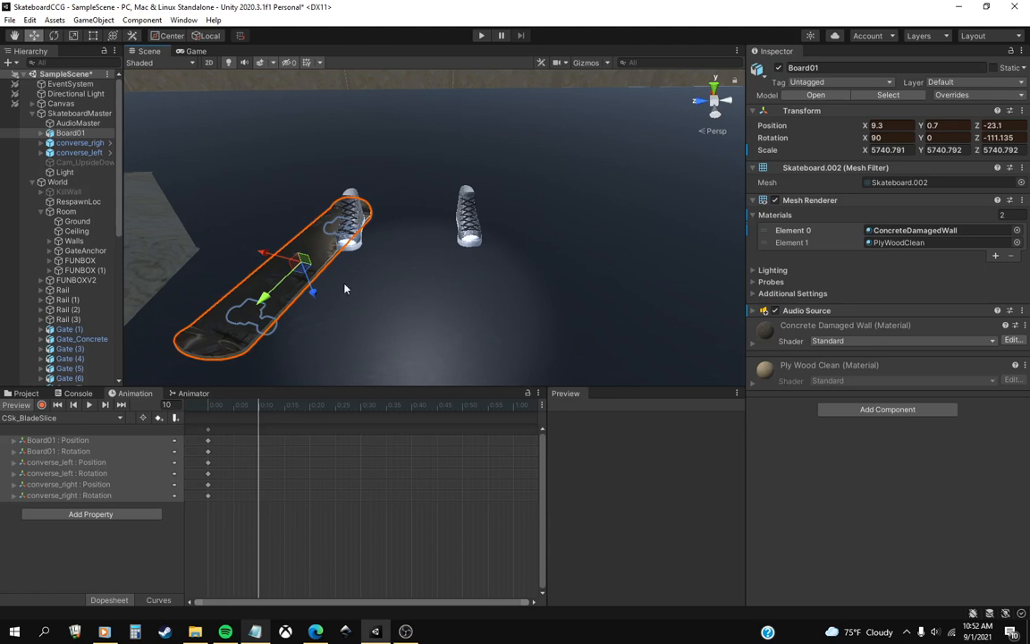
key("ctrl+z")
key("ctrl+z")
key("ctrl+z")
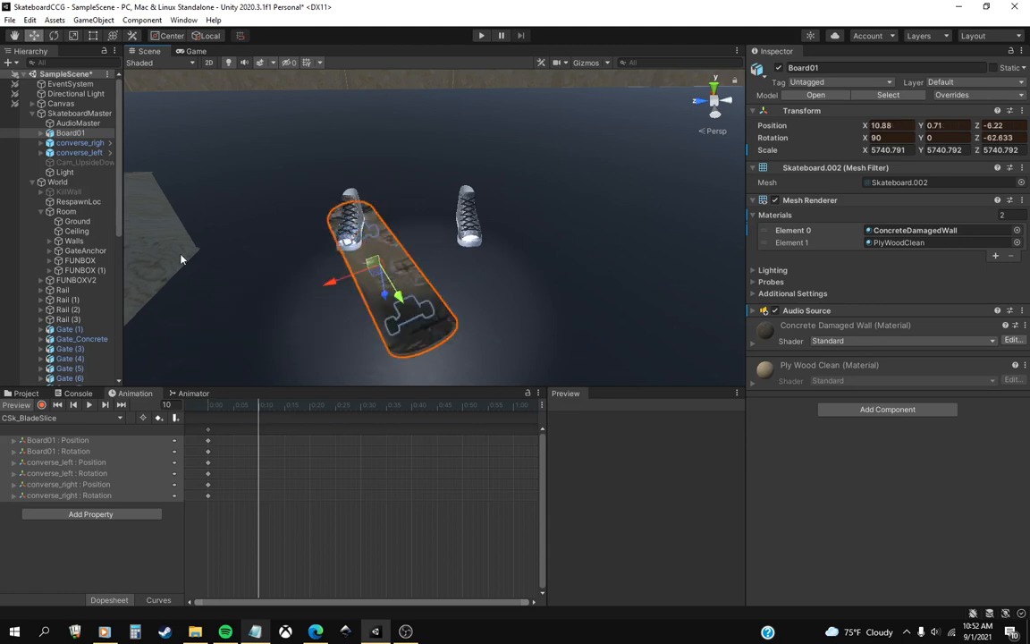
key("ctrl+z")
Resume keyframe recording and key Board01 at frame 10 with Z rotation about -44, X position 9.8 and Z position -3.1.
scroll(464, 316, "up", 1)
mouse_move(433, 300)
right_mouse_down()
mouse_move(430, 320)
mouse_move(424, 294)
right_mouse_up()
scroll(430, 319, "up", 6)
scroll(420, 284, "down", 5)
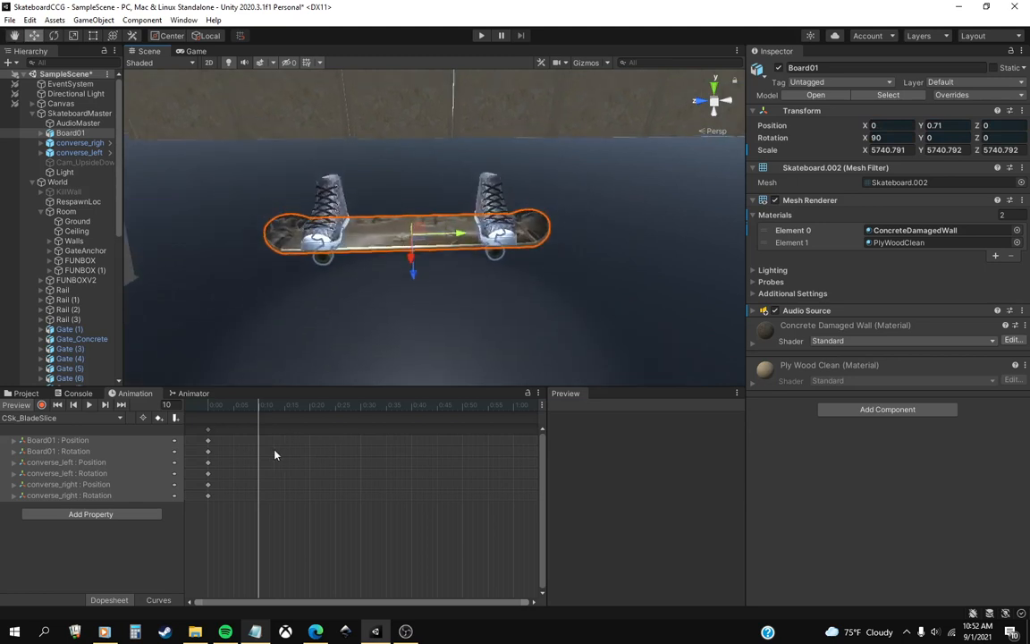
left_click(41, 405)
middle_click_drag(381, 289, 431, 268)
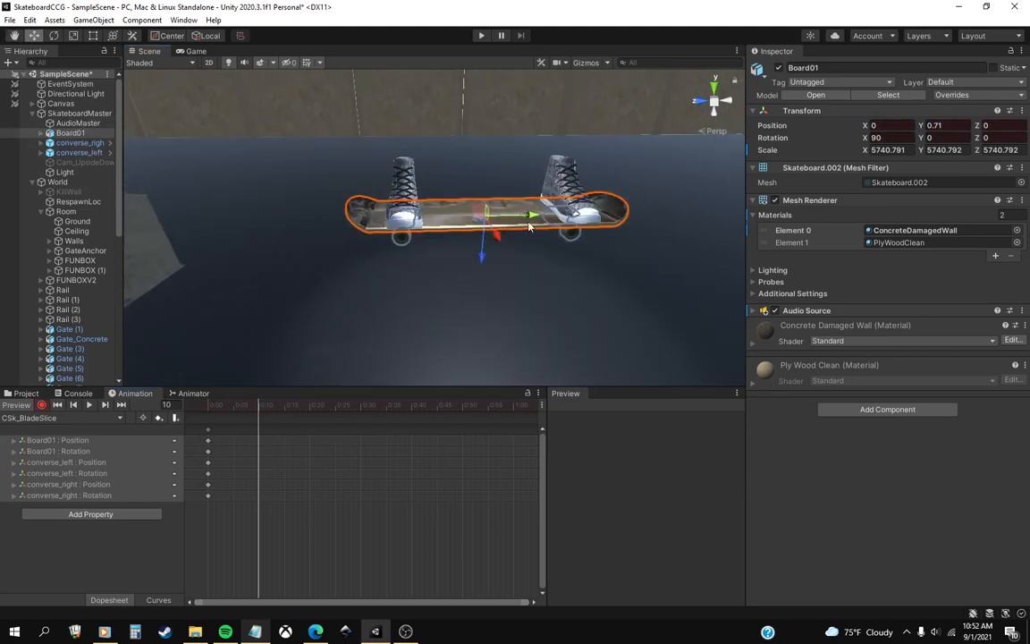
middle_click_drag(475, 199, 426, 259)
left_click(53, 37)
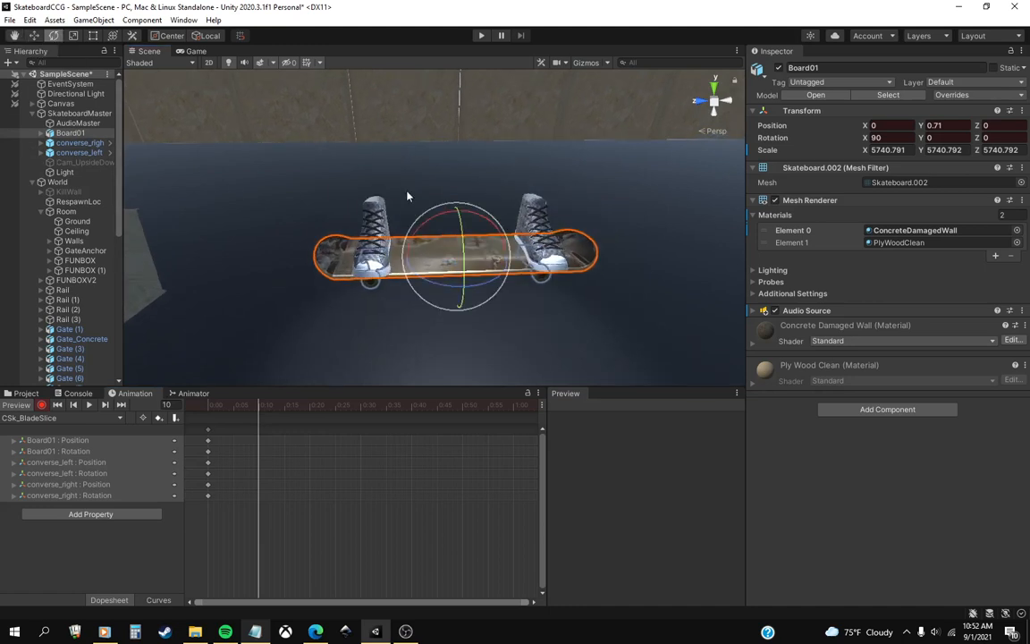
middle_click_drag(416, 323, 416, 230)
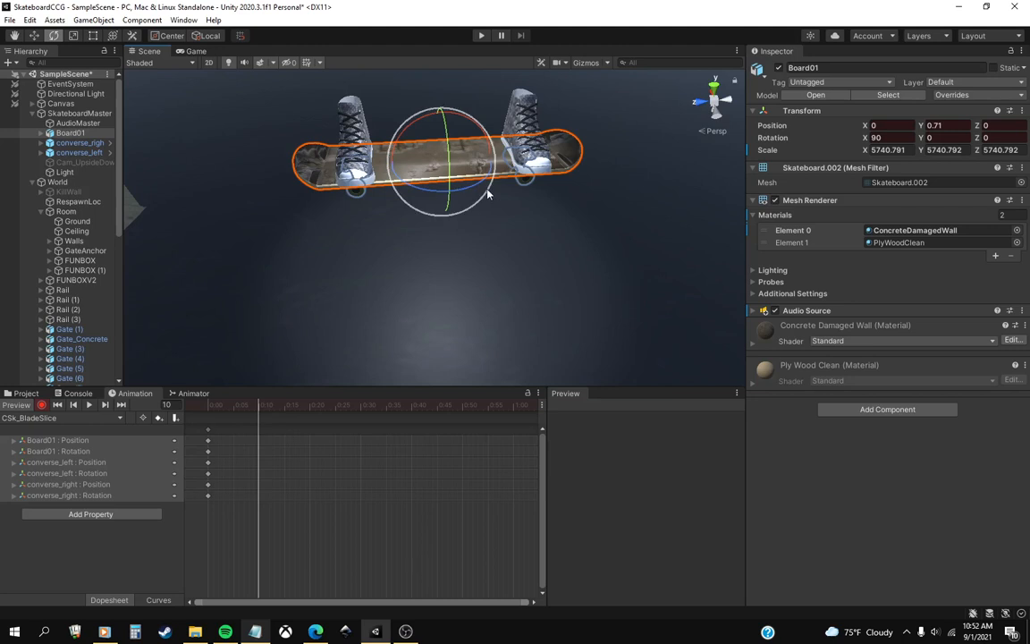
left_click_drag(482, 193, 384, 207)
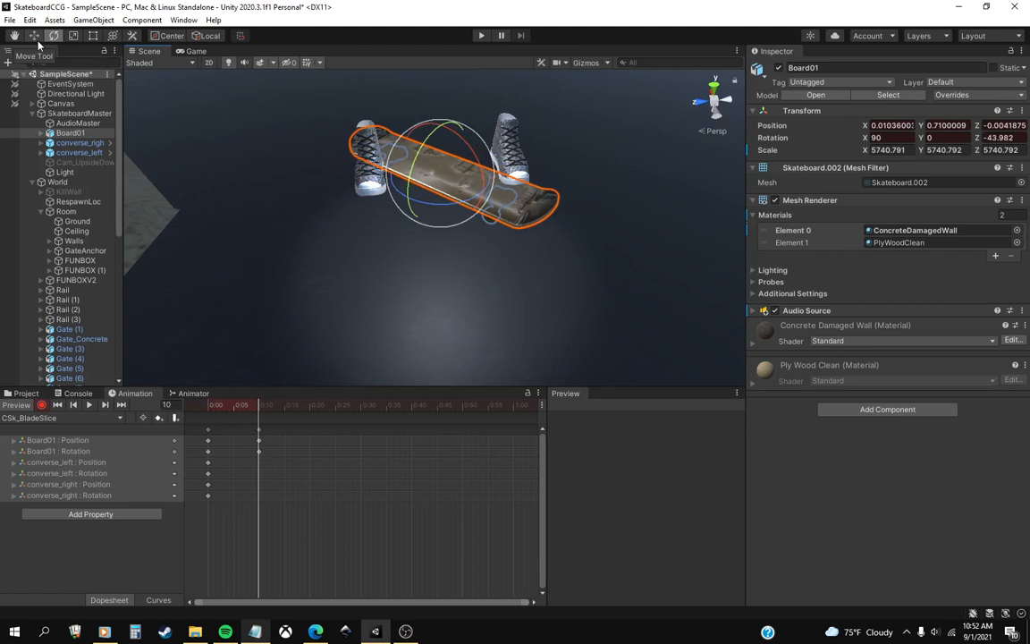
left_click(33, 35)
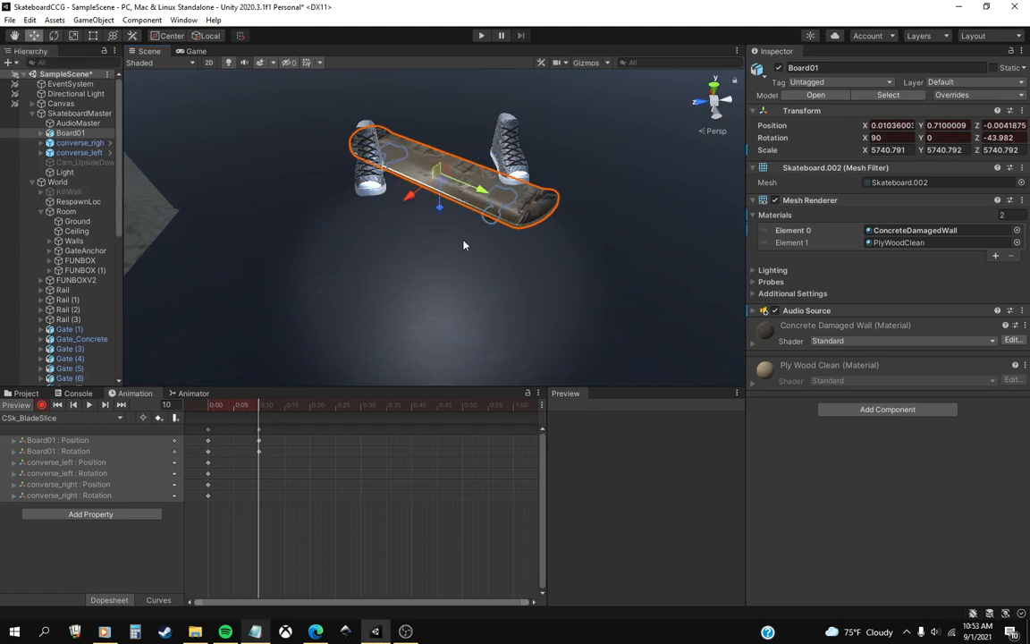
left_click_drag(439, 183, 427, 216)
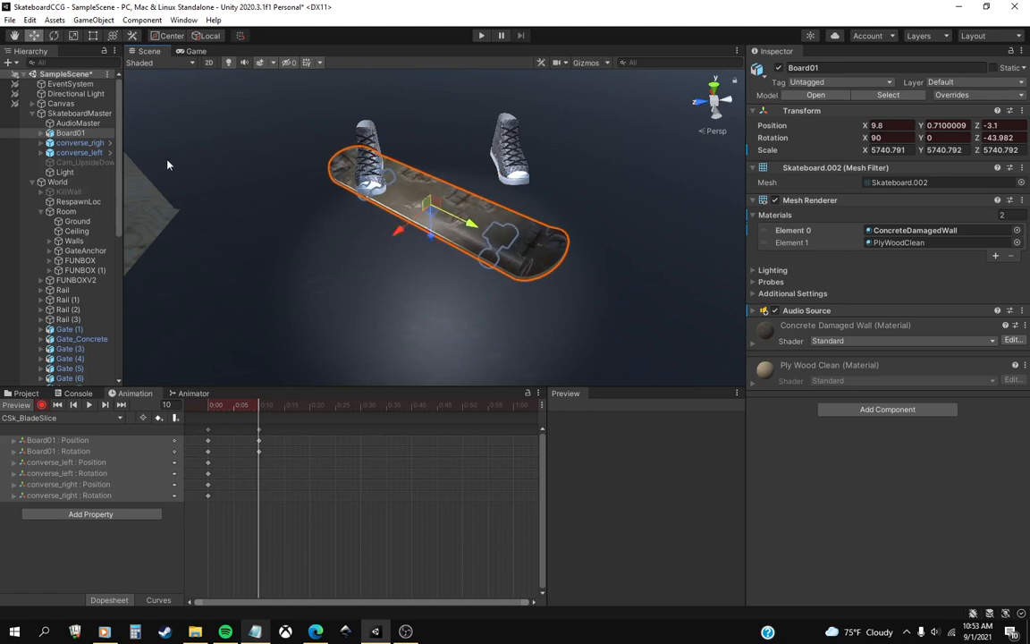
Tilt converse_right to an X rotation of about 14.2 at frame 10.
left_click(88, 143)
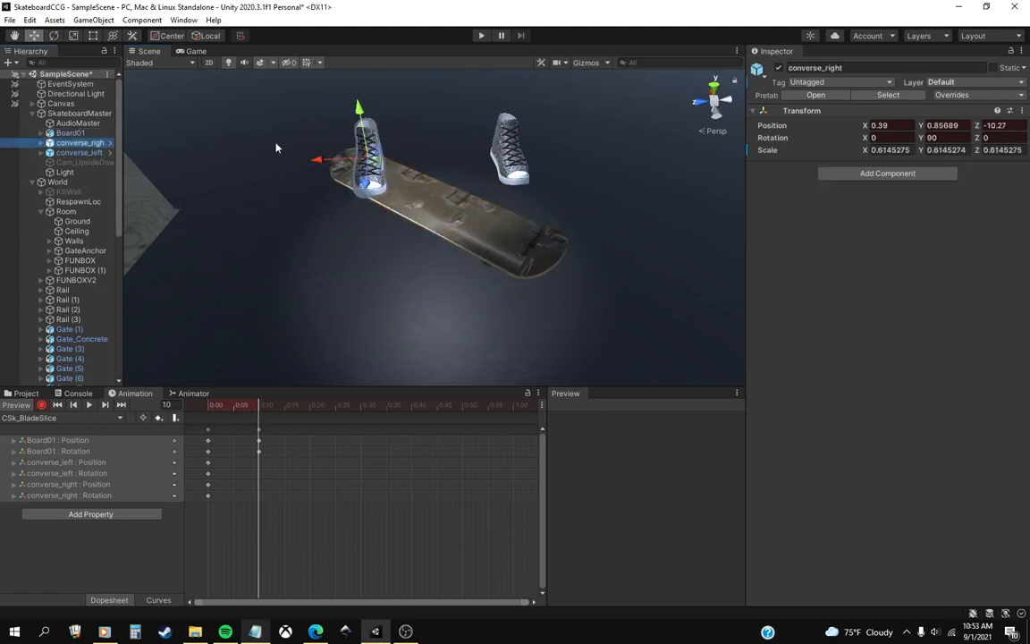
left_click(55, 34)
left_click_drag(365, 135, 362, 157)
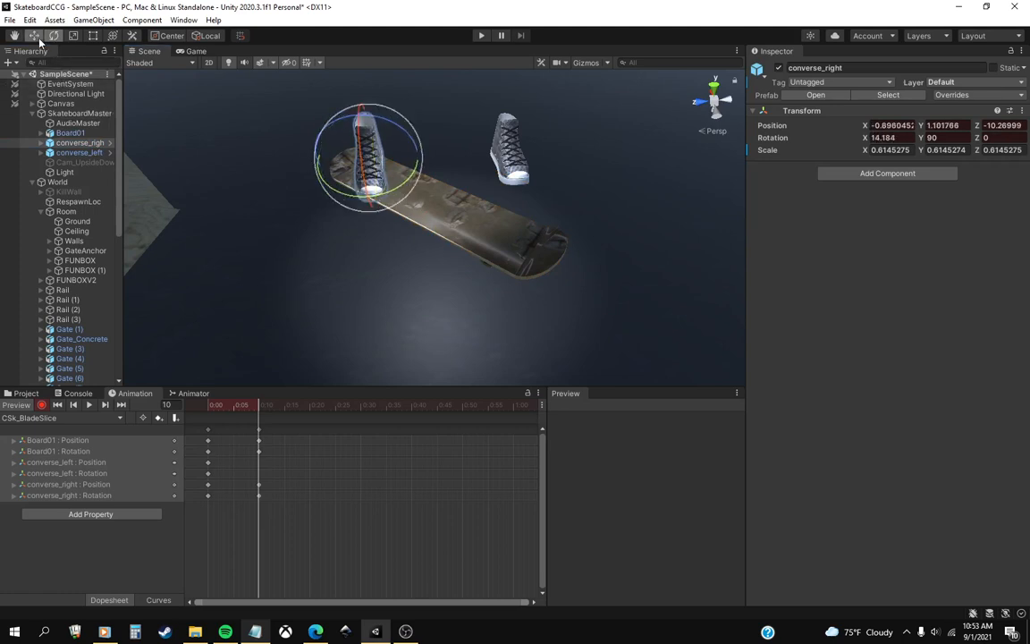
left_click(34, 35)
left_click(361, 142)
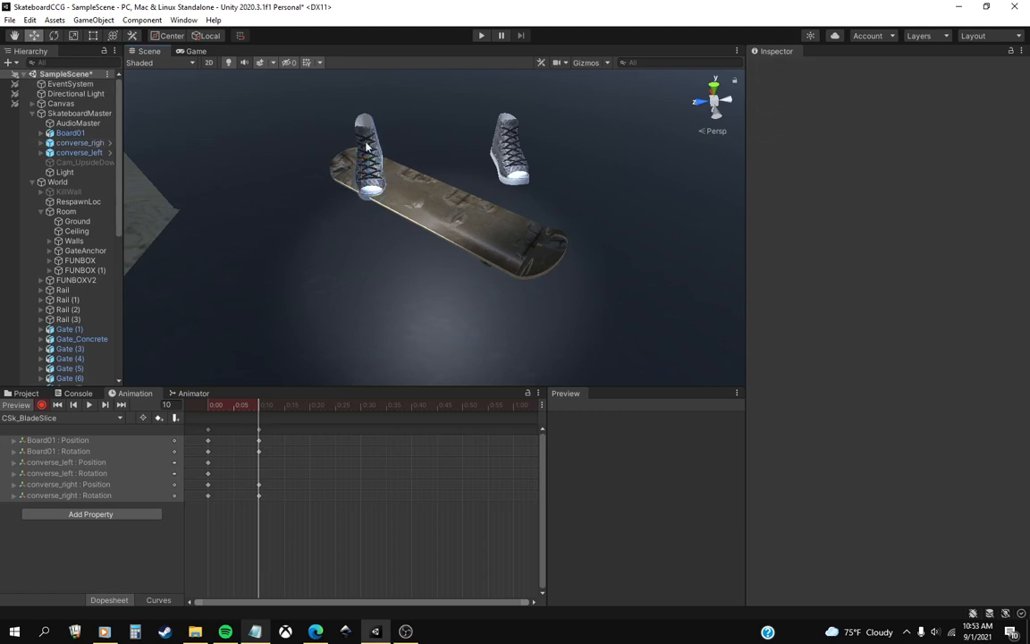
Move converse_right onto the tail of the board at frame 10, at about X -2.04 and Y 2.63.
left_click(91, 144)
right_click_drag(386, 195, 391, 160)
middle_click_drag(391, 159, 389, 135)
scroll(364, 228, "up", 3)
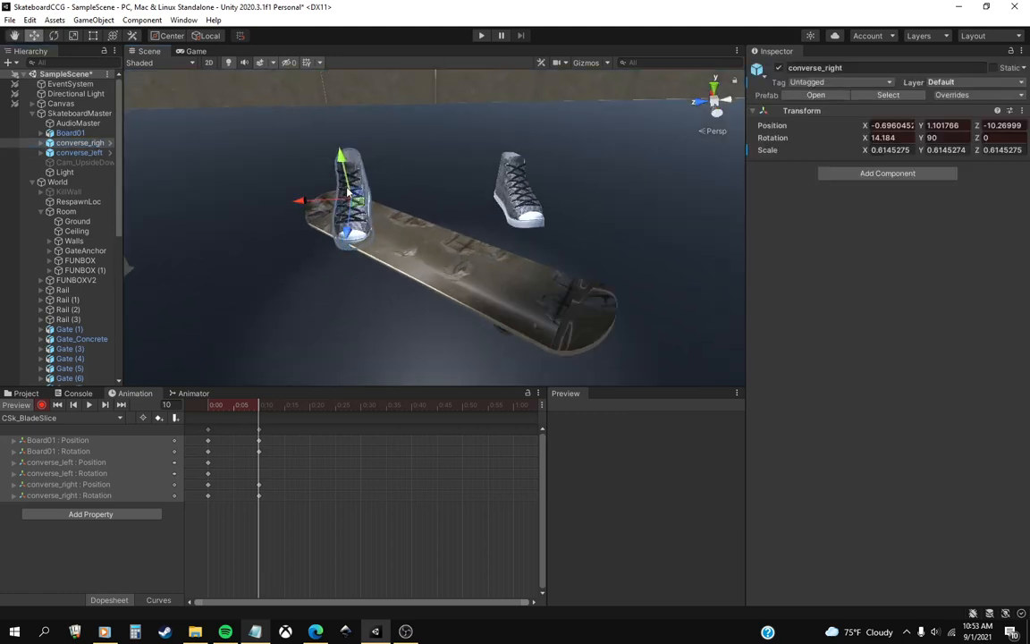
left_click_drag(348, 191, 392, 228)
middle_click_drag(392, 229, 477, 222)
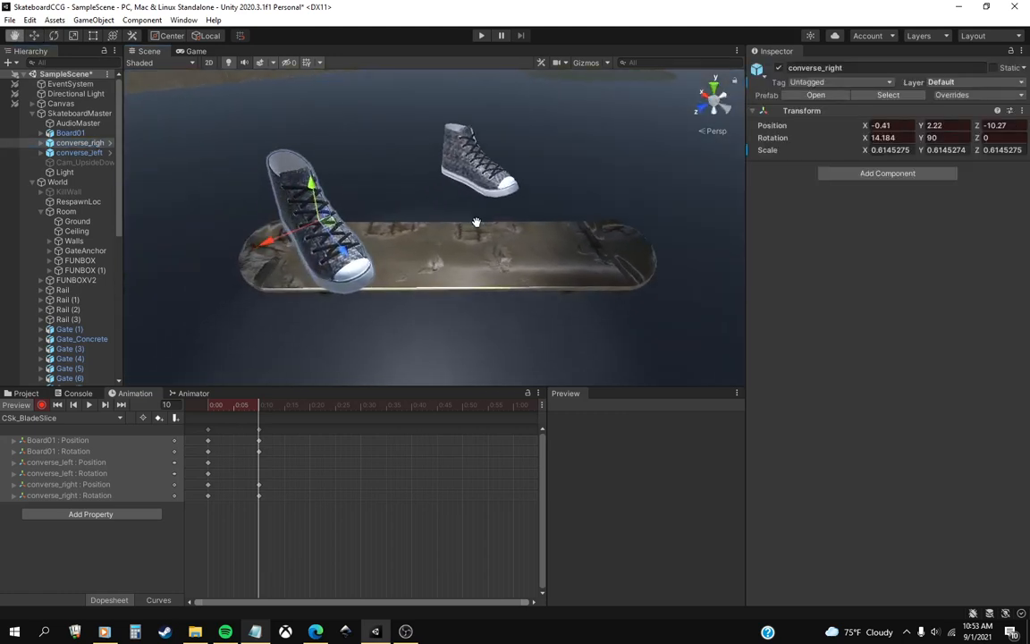
left_click_drag(348, 260, 477, 261)
scroll(581, 253, "down", 5)
middle_click_drag(581, 253, 449, 236)
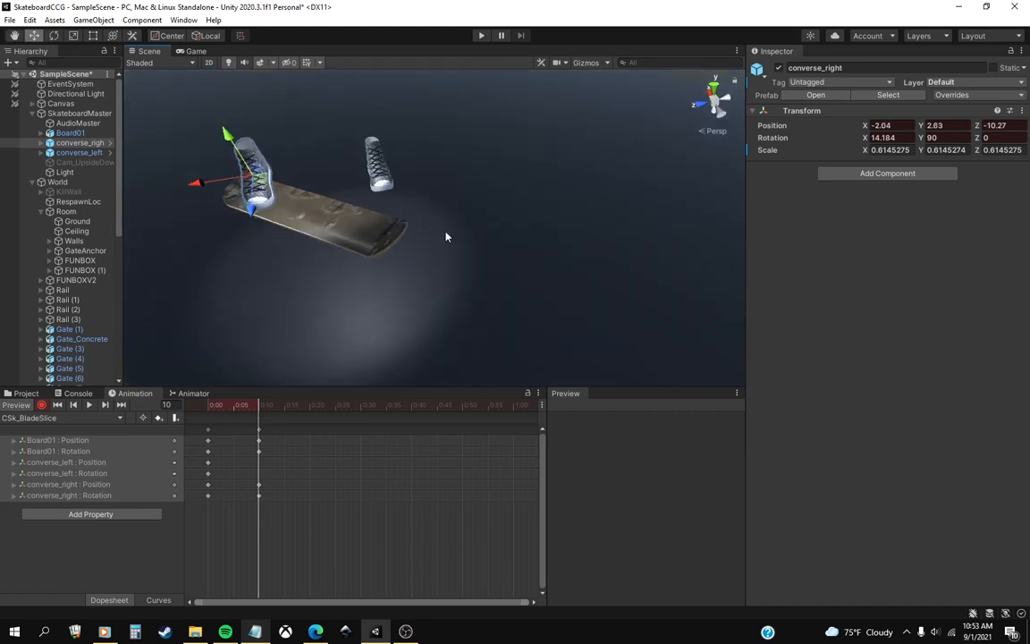
Key converse_left at frame 10 raised to about X 2.69, Y 5.28, Z 10.73 and rotated to about -12.5, 53.4, 9.1.
left_click(80, 153)
left_click(53, 37)
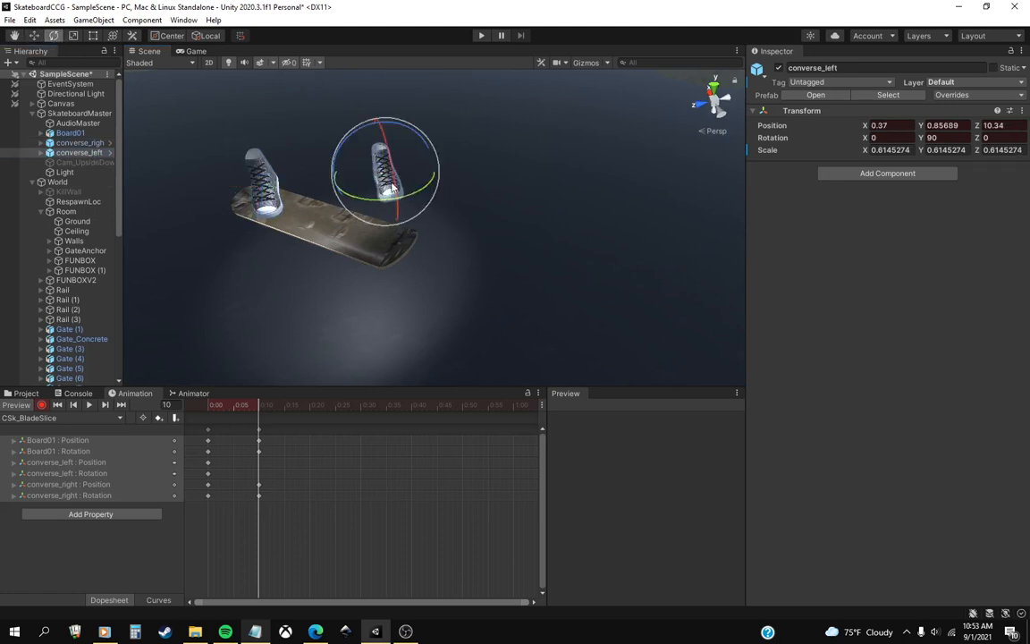
mouse_move(394, 177)
left_mouse_down()
mouse_move(437, 177)
mouse_move(358, 140)
mouse_move(326, 143)
mouse_move(380, 136)
mouse_move(414, 163)
mouse_move(394, 163)
mouse_move(416, 156)
mouse_move(390, 170)
left_mouse_up()
left_click(34, 35)
left_click(54, 36)
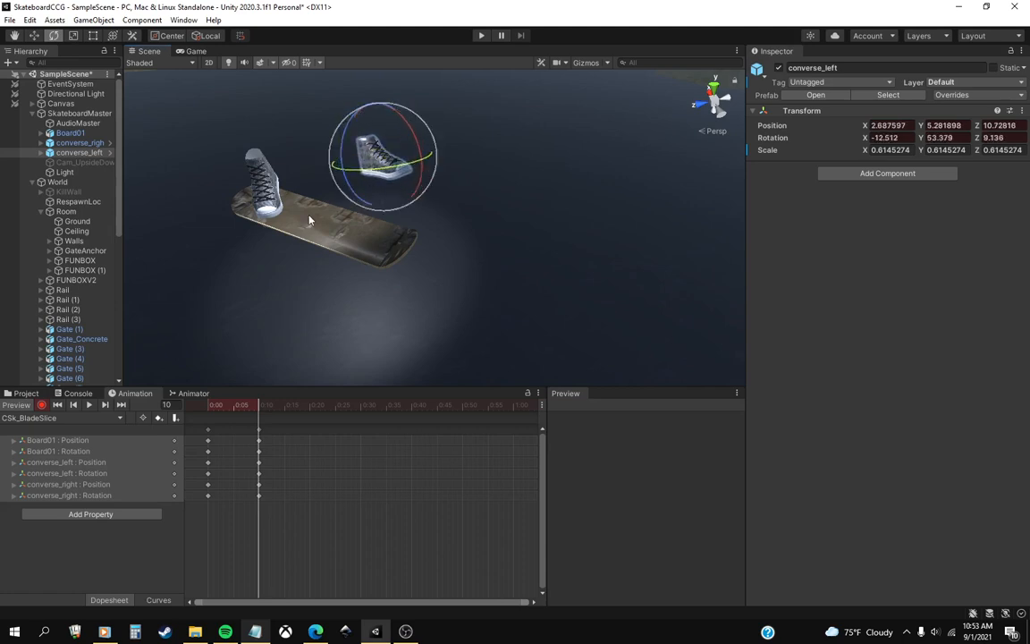
Move the playhead to frame 20 and rotate Board01 to about -99.9 on Z.
left_click_drag(234, 407, 310, 409)
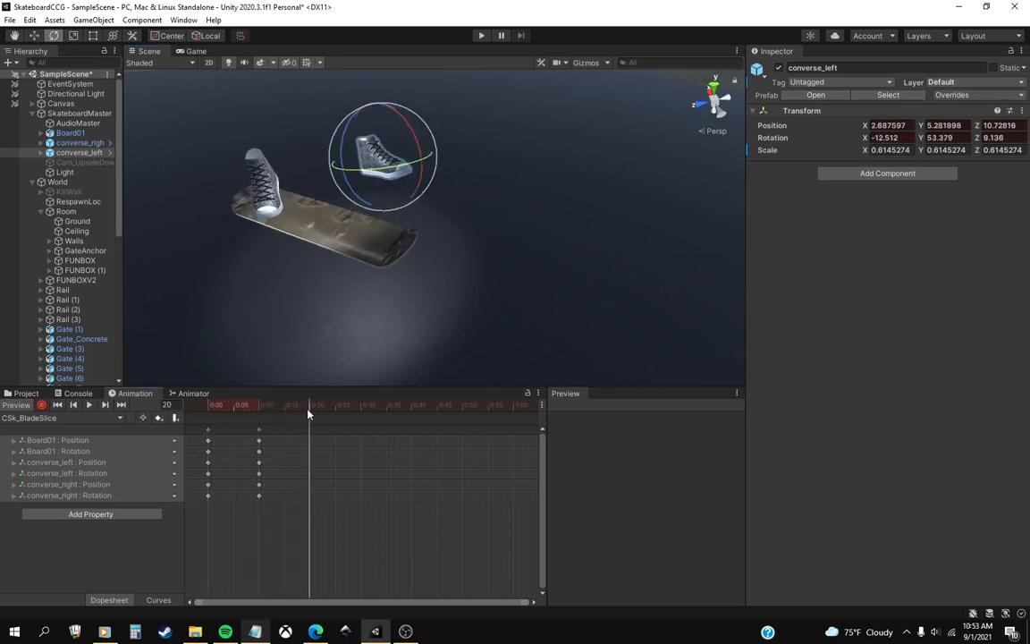
left_click(71, 133)
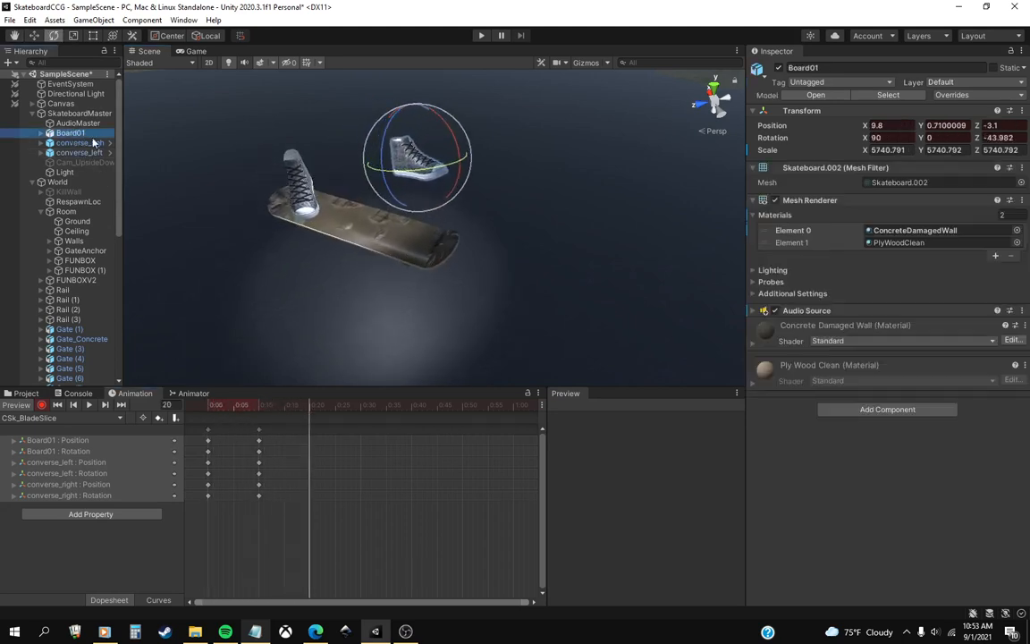
middle_click_drag(373, 272, 373, 178)
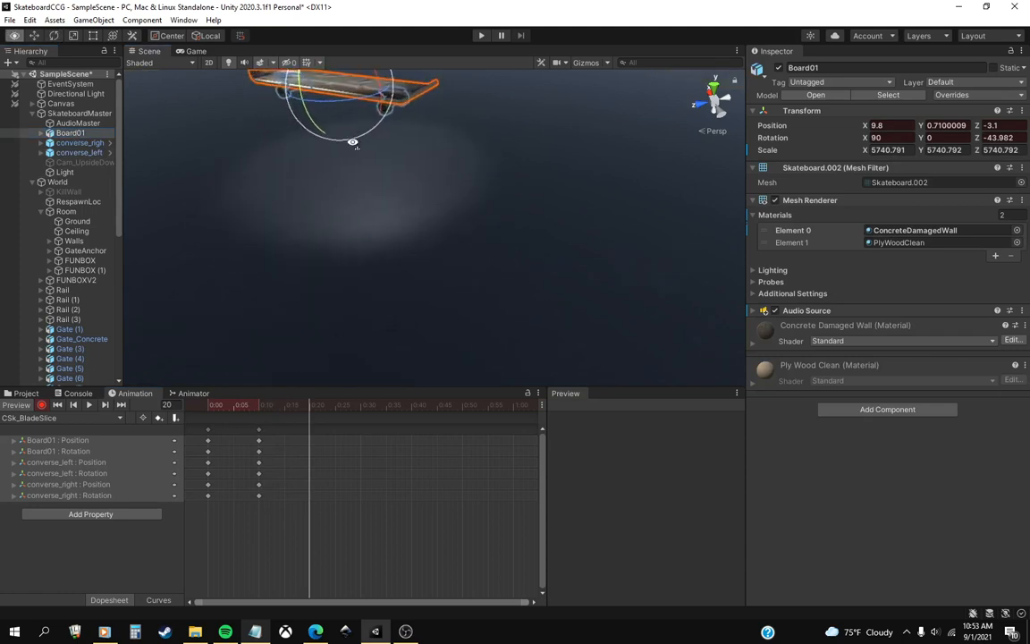
key("f")
middle_click_drag(401, 261, 403, 299)
scroll(405, 297, "up", 2)
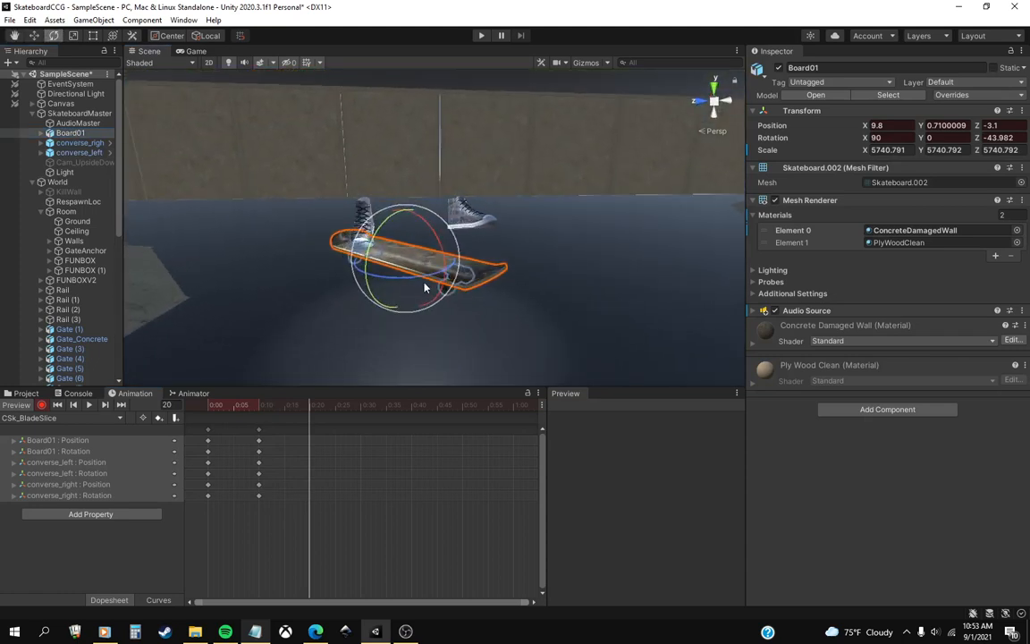
left_click_drag(425, 282, 337, 285)
middle_click_drag(476, 297, 461, 325)
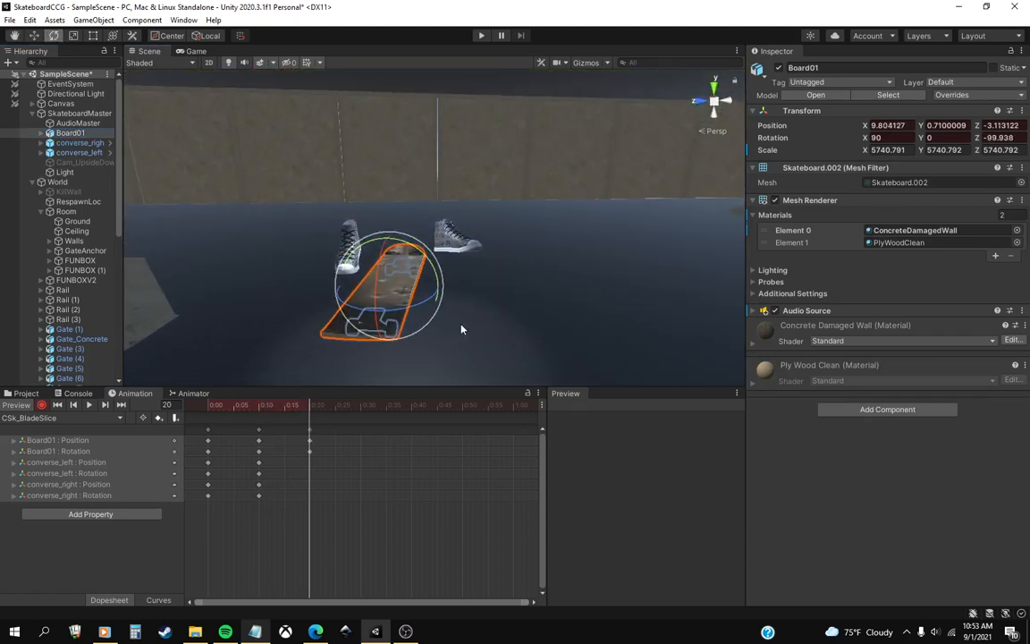
Shift Board01 at frame 20 to about X 11.9, Z -20.9 and turn it further to about -124.2 on Z.
left_click(38, 40)
left_click_drag(341, 154, 357, 258, "alt")
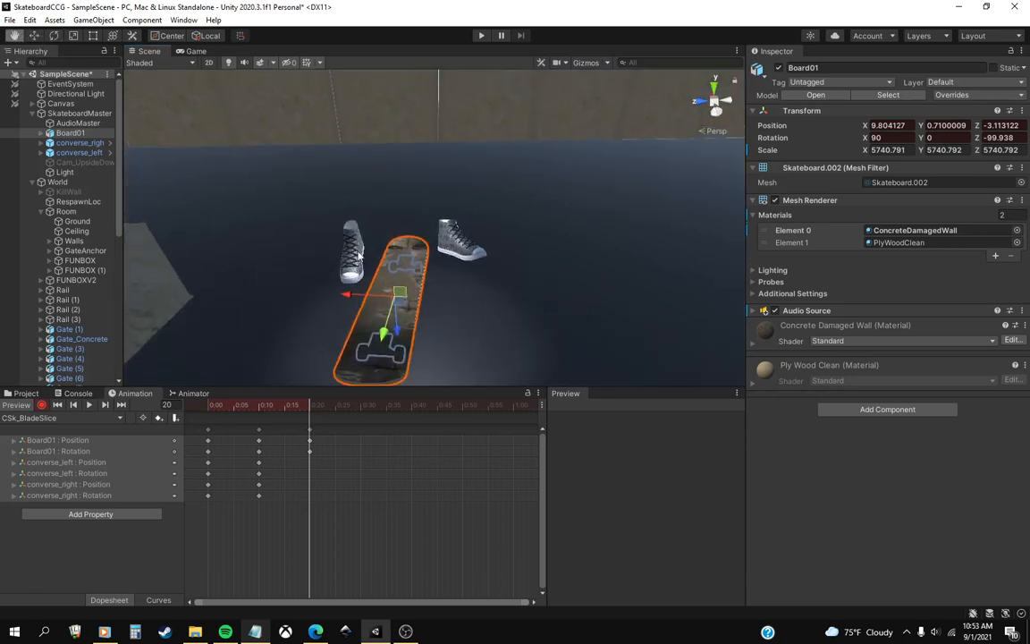
middle_click_drag(393, 318, 398, 257)
left_click_drag(405, 242, 312, 252)
left_click(54, 36)
left_click(35, 36)
middle_click_drag(394, 273, 404, 230)
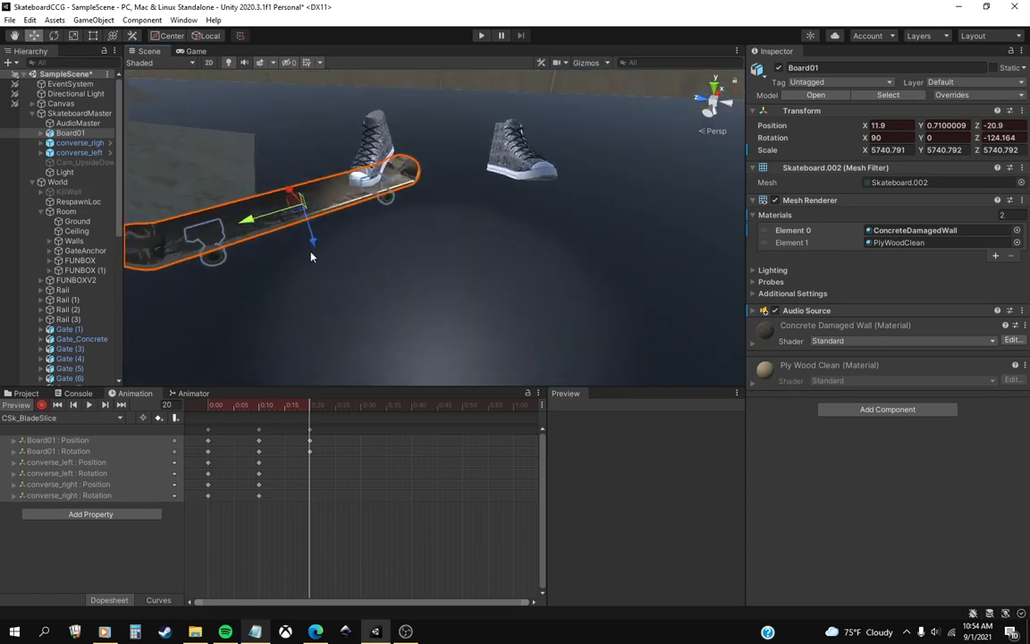
At frame 20, rotate converse_right to about 10.6, 132.9, 7.8 so it turns with the board.
left_click_drag(290, 412, 309, 444)
left_click(100, 144)
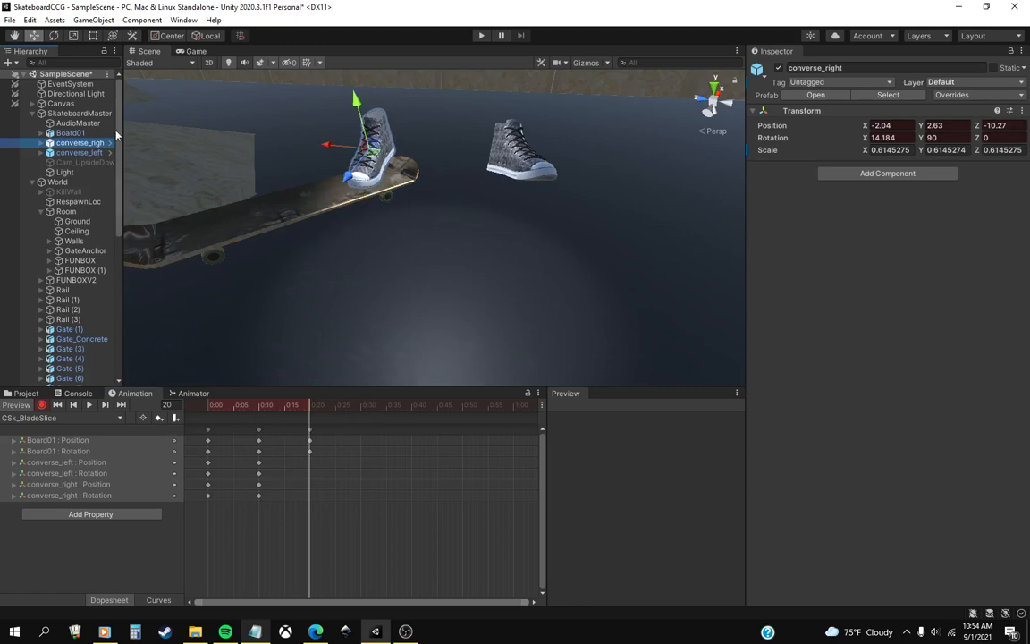
left_click(54, 36)
left_click_drag(407, 170, 454, 226)
middle_click_drag(454, 225, 500, 237)
left_click_drag(500, 237, 424, 233, "alt")
left_click_drag(467, 201, 402, 174)
key("w")
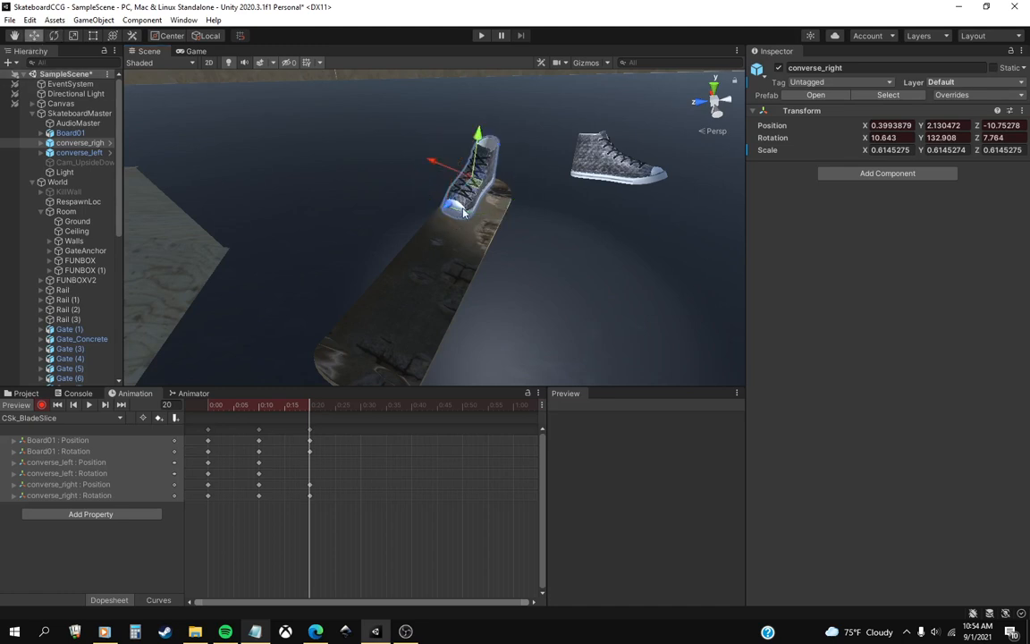
Move converse_right at frame 20 onto the board's tail, at X 1.6, Y 1.9, Z -8.8.
left_click_drag(479, 190, 492, 196)
middle_click_drag(586, 245, 505, 234)
left_click_drag(288, 405, 311, 407)
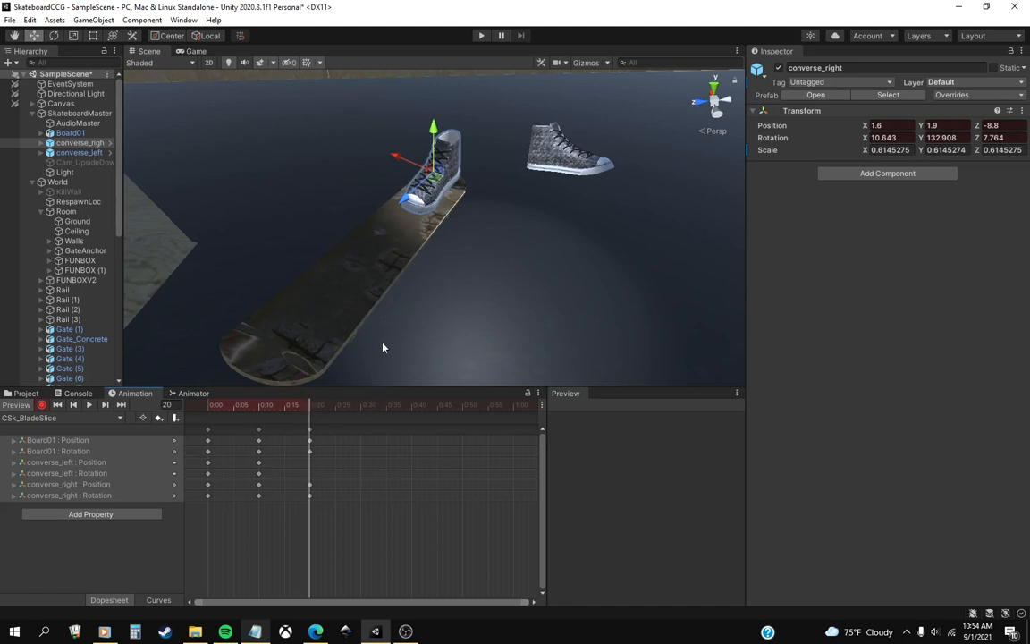
Key converse_left at frame 20 rotated to about -12.6, 38.3, -2.2 and moved to about X 4.7, Y 5.2, Z 14.5.
middle_click_drag(464, 244, 464, 268)
scroll(455, 276, "down", 2)
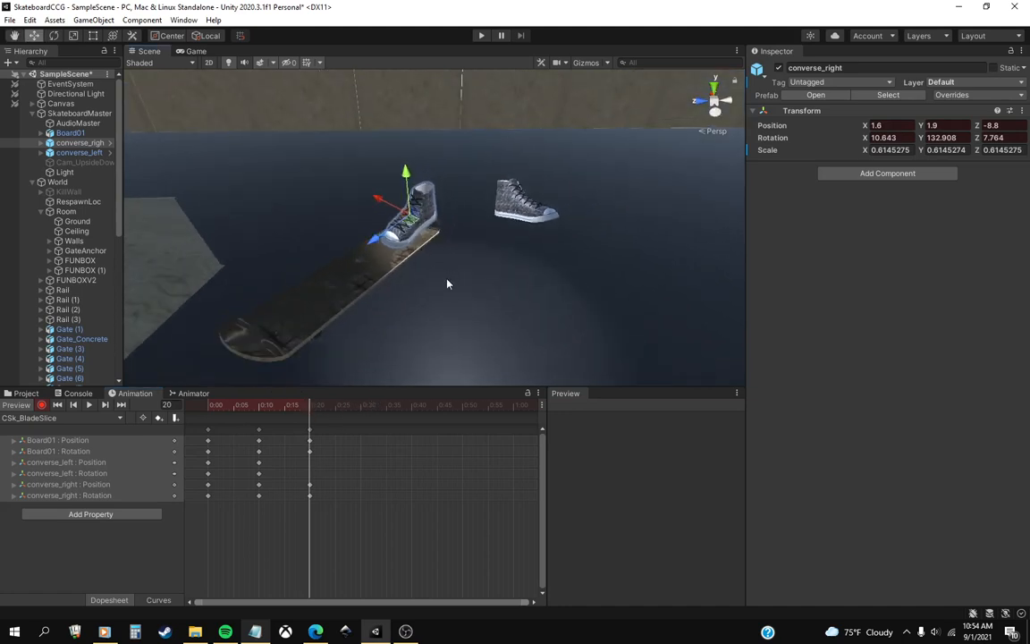
right_click_drag(448, 283, 452, 249)
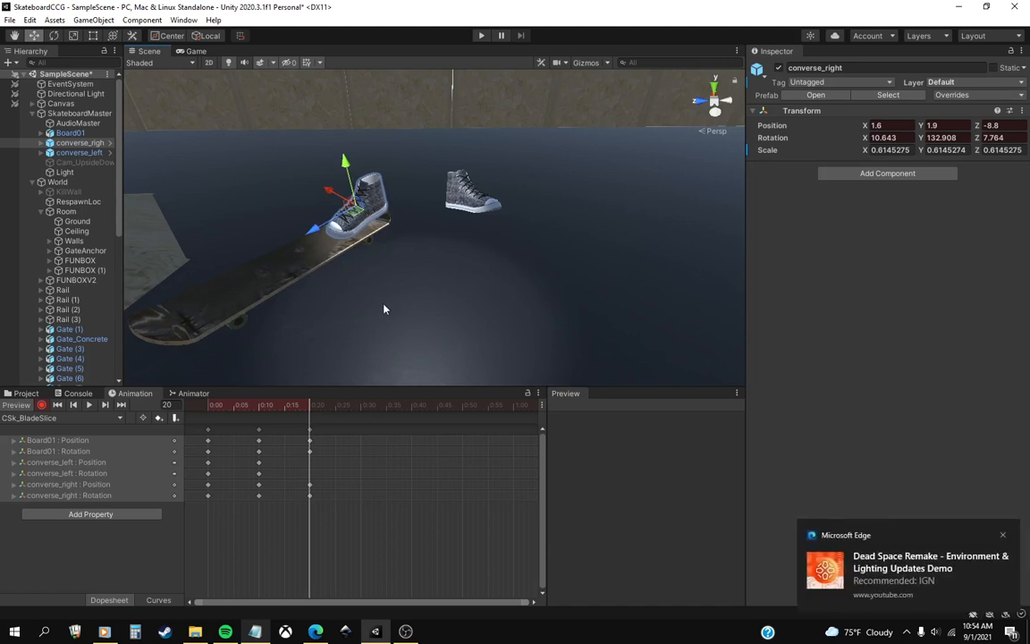
left_click(1003, 536)
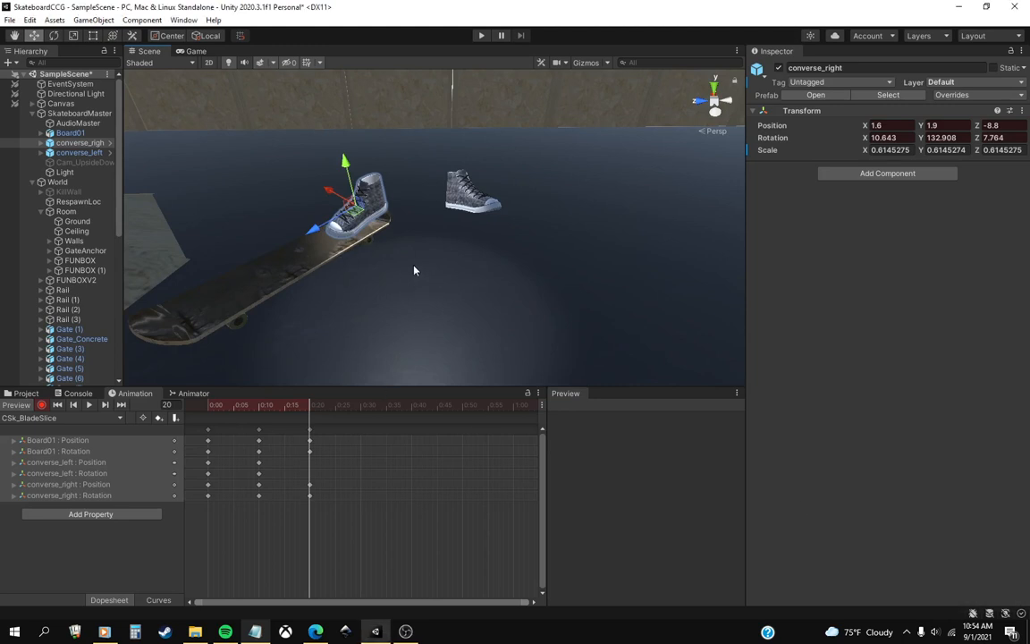
left_click(79, 153)
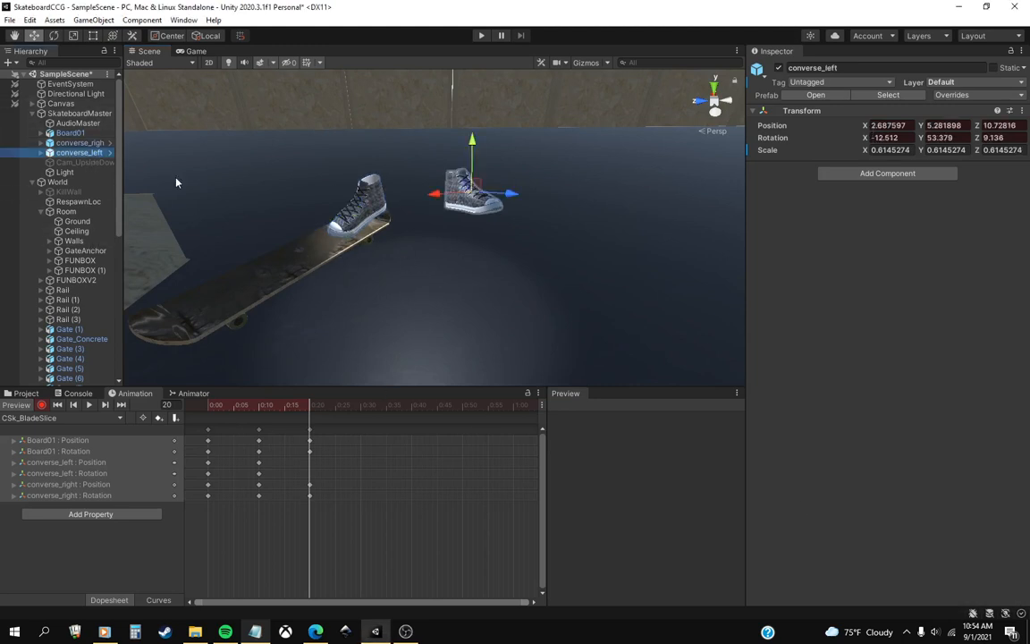
left_click(54, 35)
mouse_move(504, 179)
left_mouse_down()
mouse_move(523, 213)
mouse_move(478, 200)
mouse_move(509, 172)
mouse_move(501, 195)
left_mouse_up()
key("w")
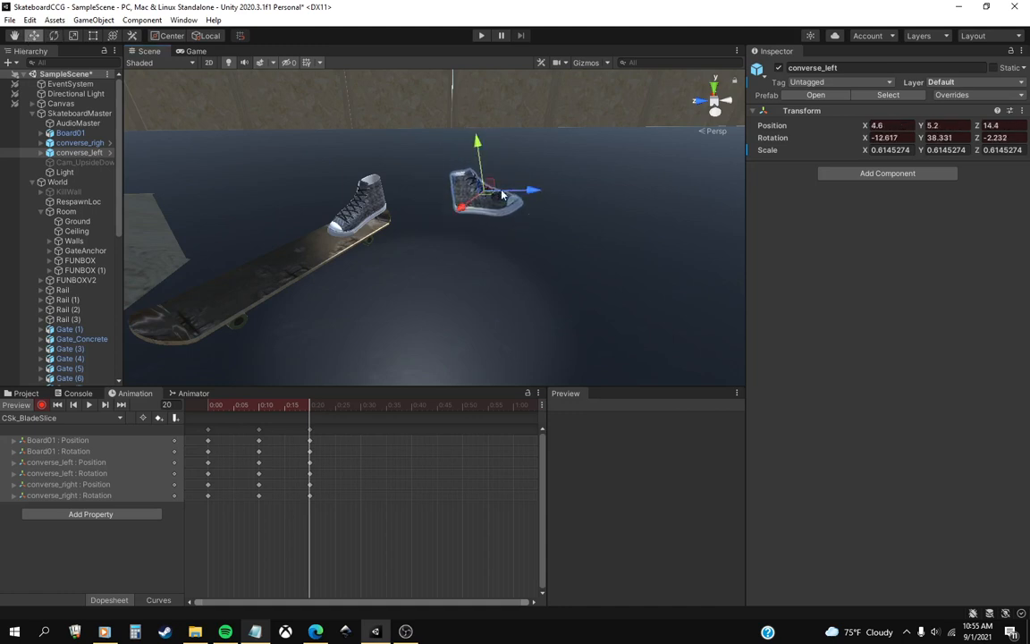
left_click(476, 209)
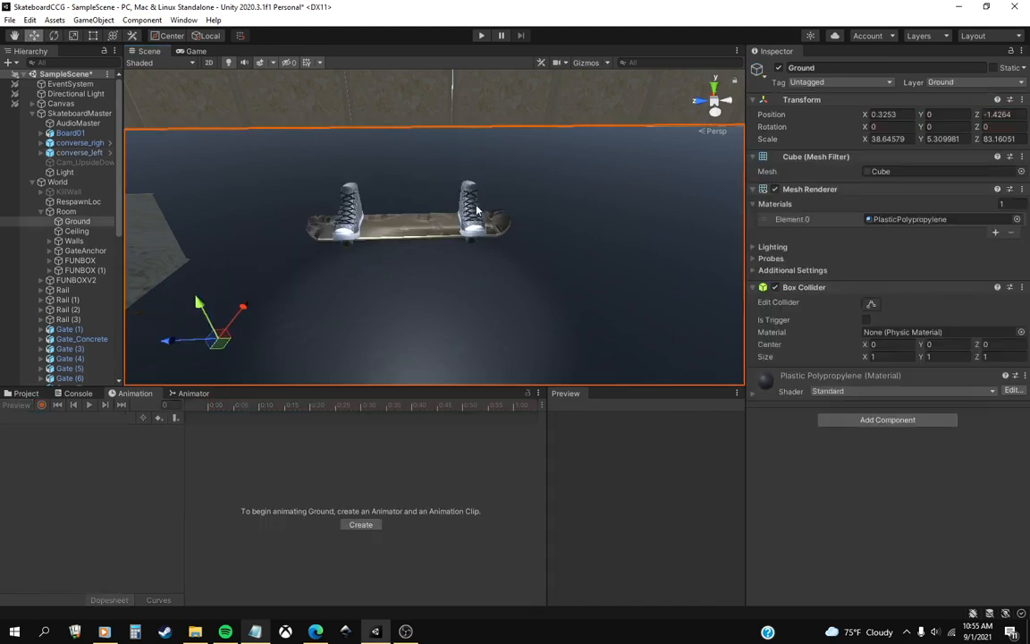
Select Board01, reopen the CSk_BladeSlice clip with keyframe recording on, and return the playhead to frame 20.
left_click(68, 133)
left_click(30, 418)
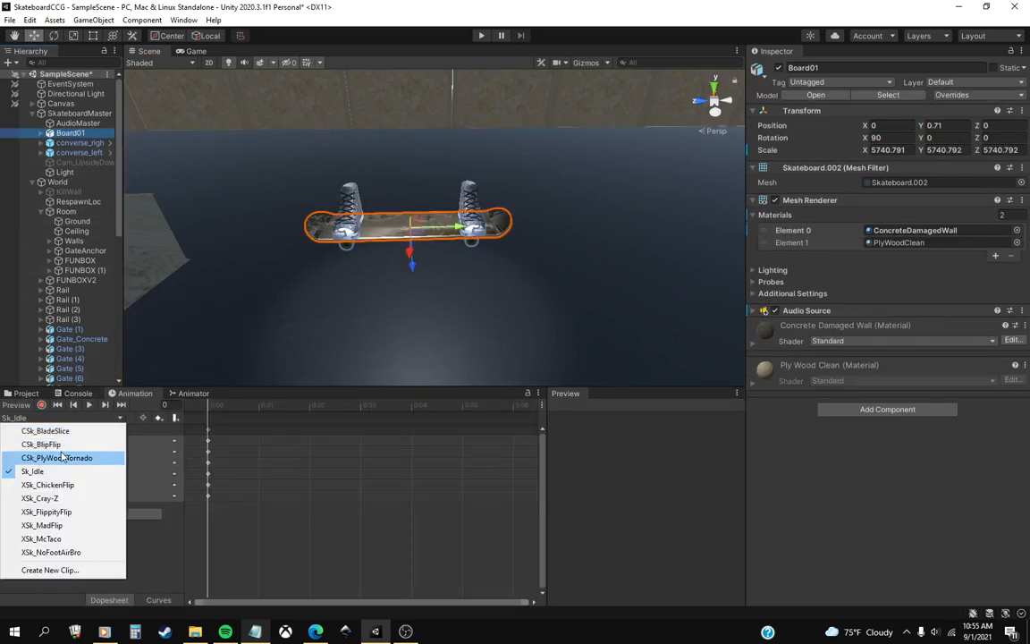
left_click(56, 429)
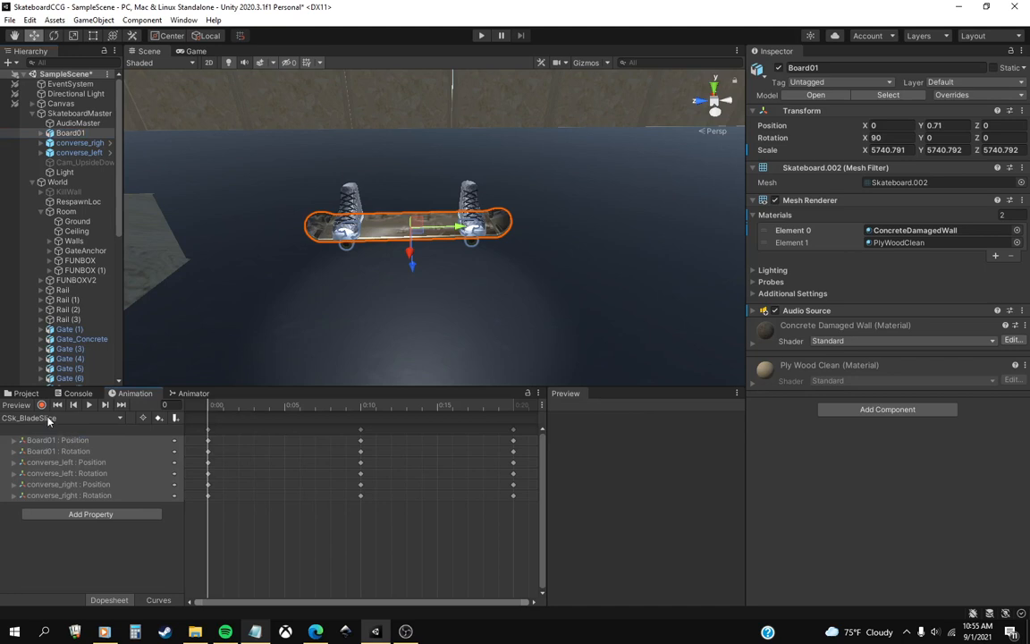
scroll(430, 438, "down", 4)
left_click(386, 407)
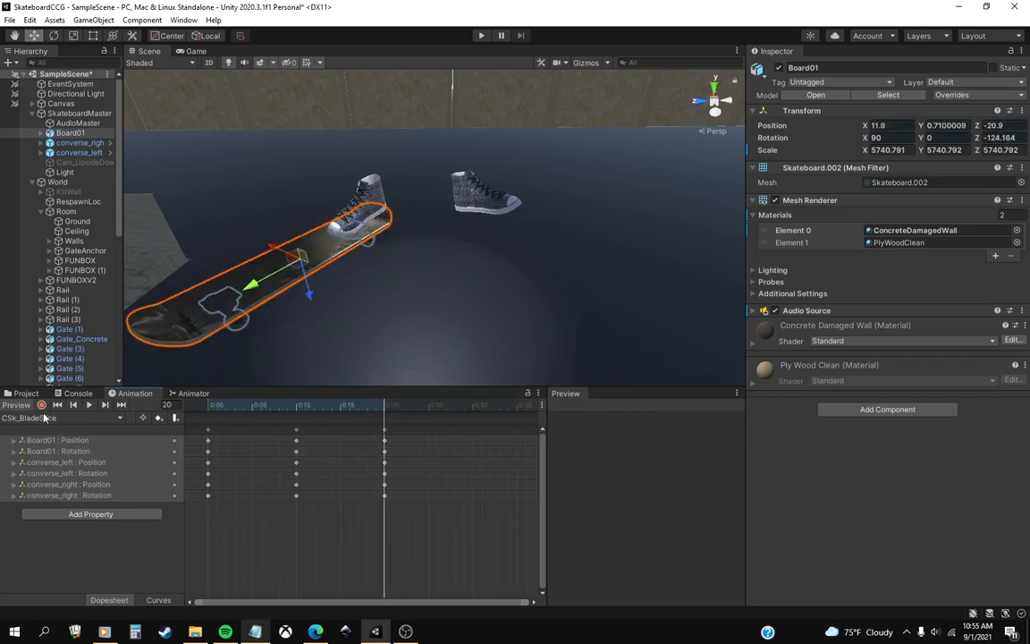
left_click(209, 407)
left_click(41, 404)
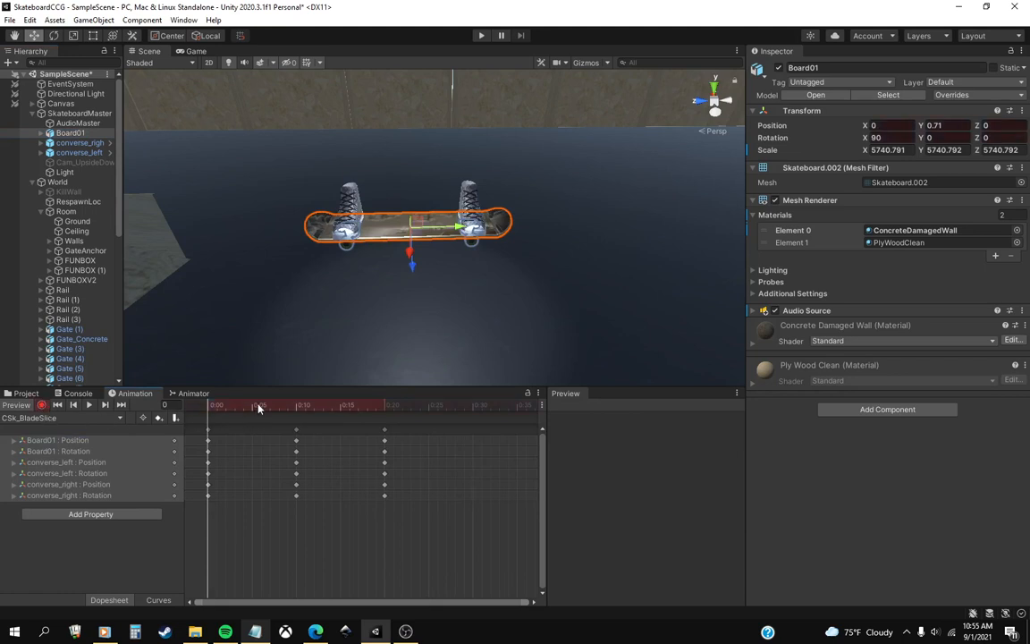
left_click(387, 407)
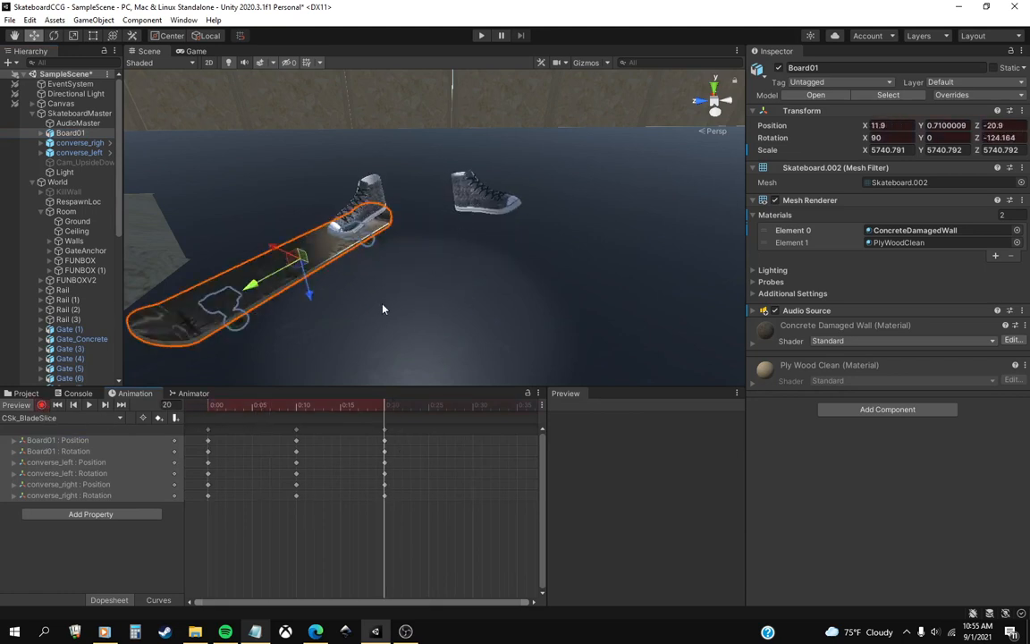
Tilt converse_left at frame 20 to about -22.3, 38.7, -2.4 and raise it to X 4.4, Y 8.8, Z 13.8.
left_click(79, 153)
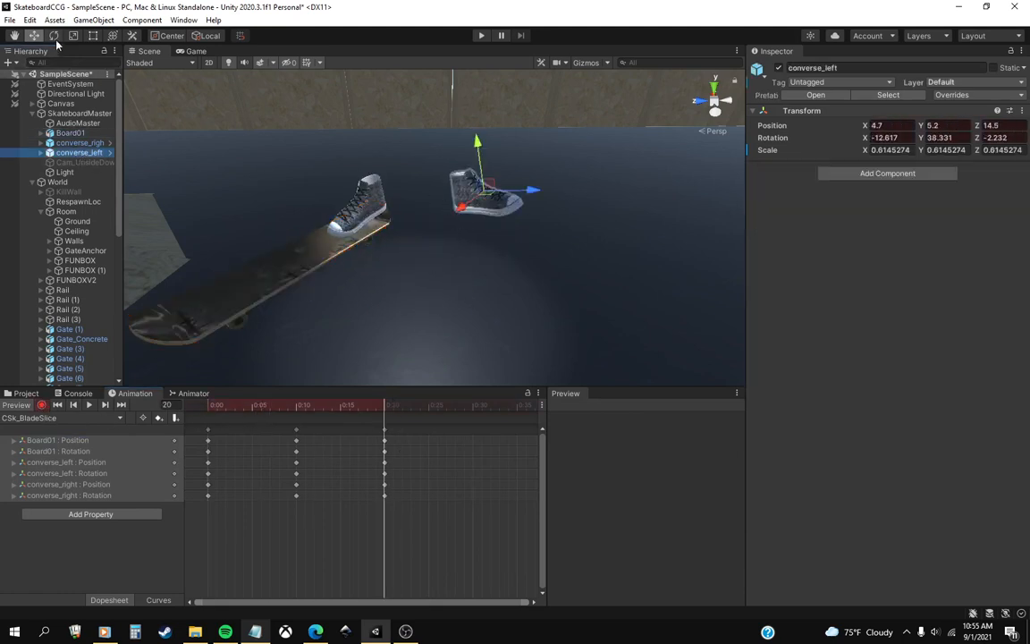
left_click(347, 405)
left_click(298, 405)
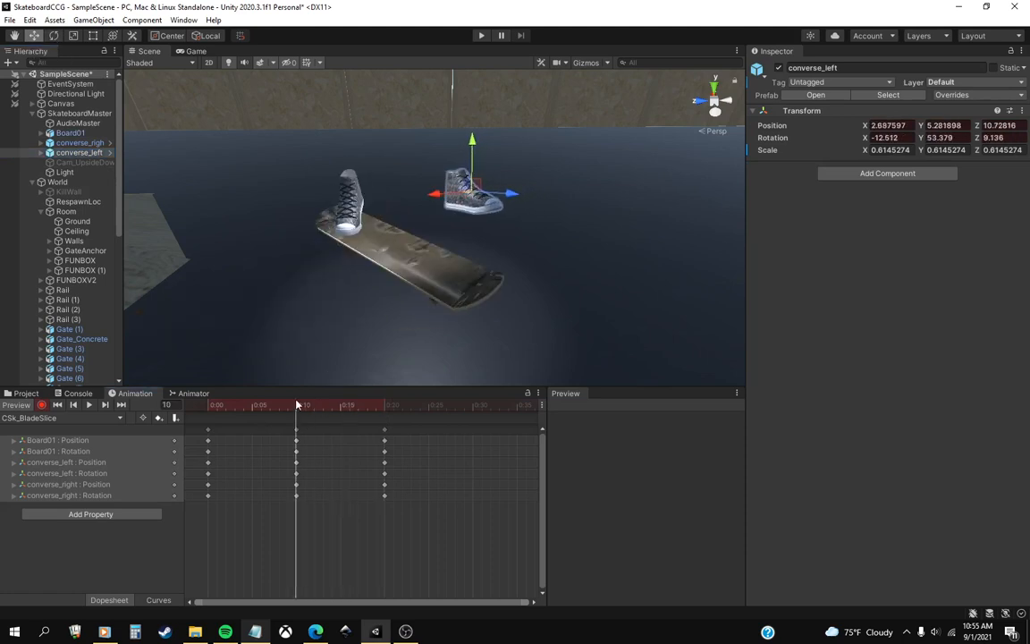
left_click_drag(297, 405, 384, 407)
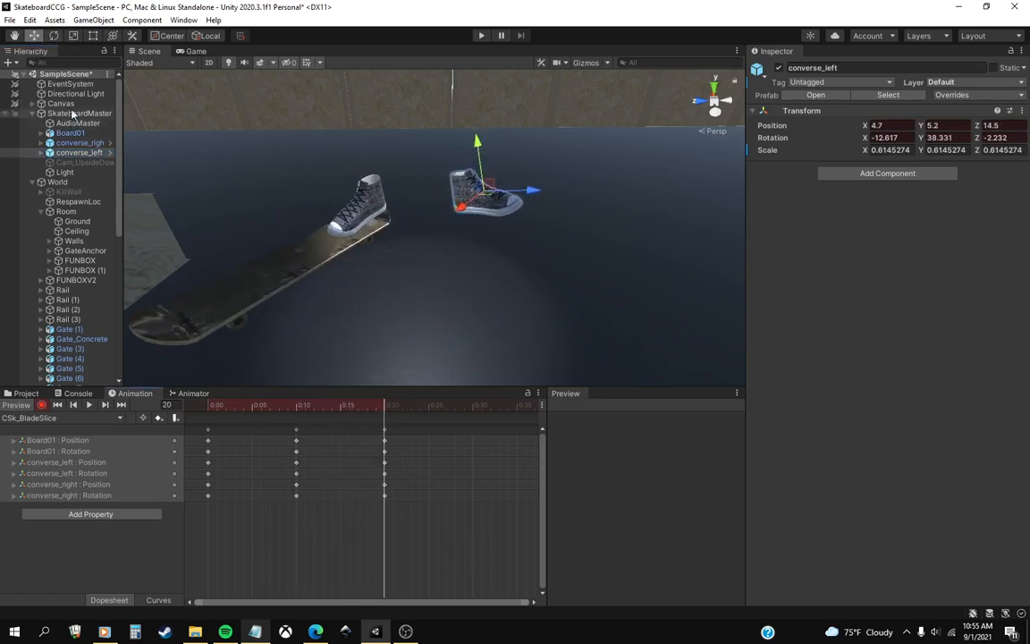
left_click(55, 38)
left_click_drag(529, 168, 465, 128)
key("w")
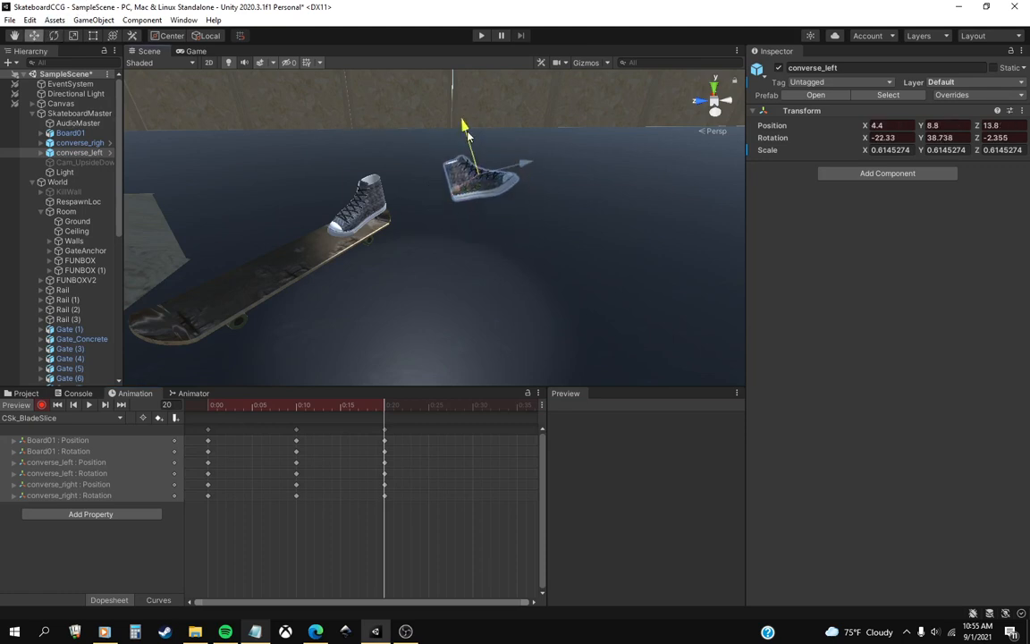
At frame 30, turn Board01 to about -209.4 on Z and move it to about X -5.1, Z -26.8.
left_click_drag(349, 404, 470, 424)
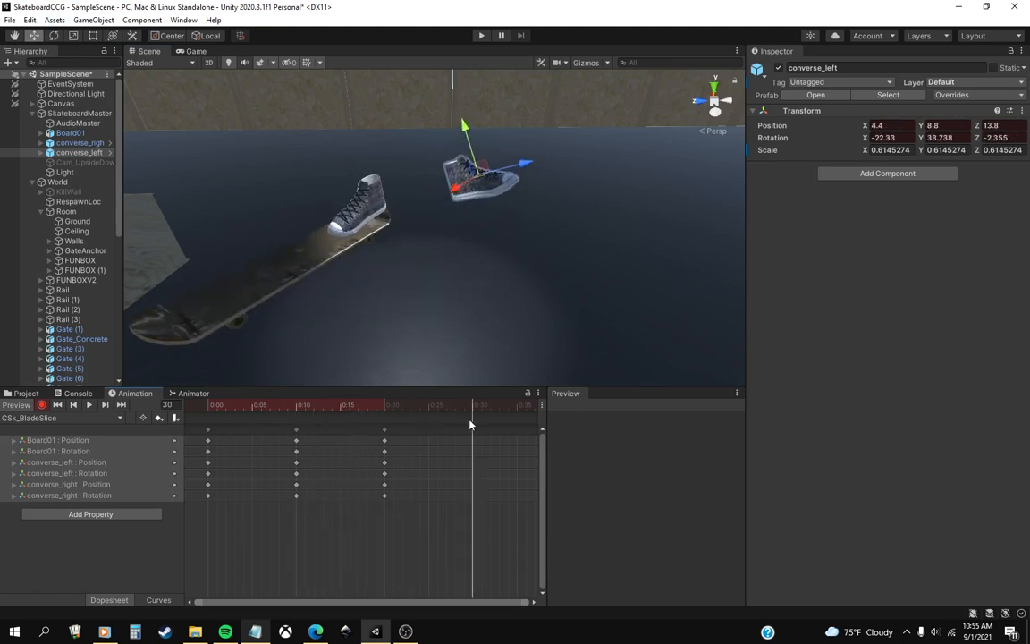
scroll(444, 445, "down", 2)
scroll(451, 339, "down", 3)
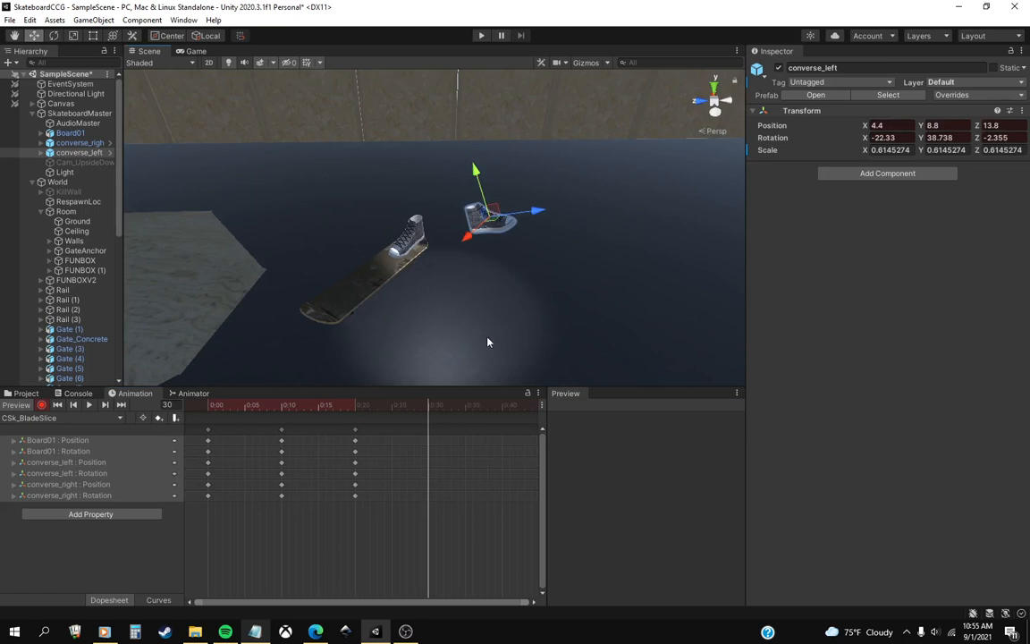
scroll(488, 343, "up", 1)
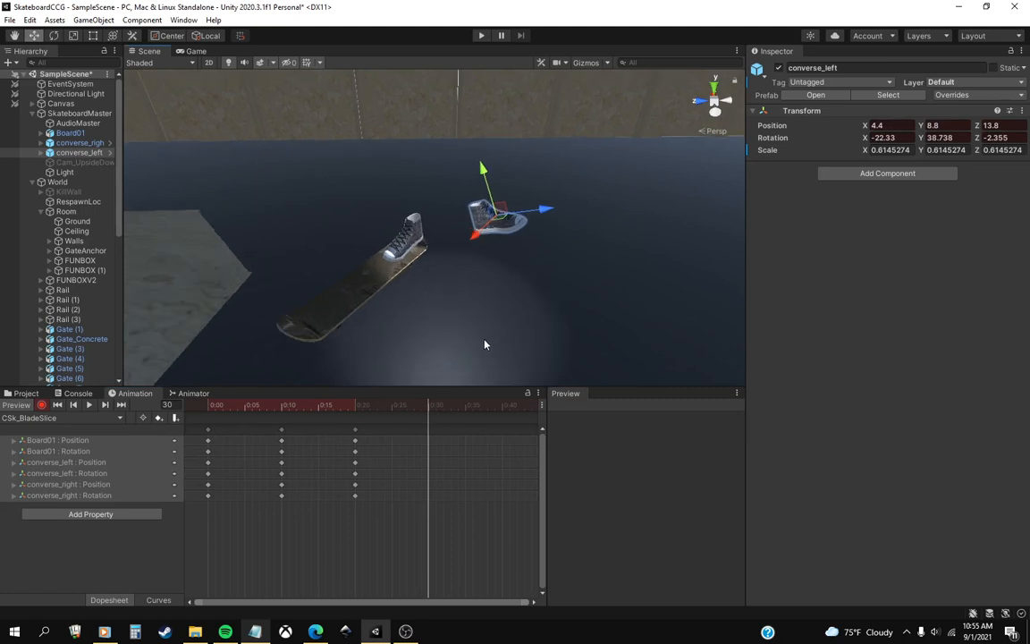
middle_click_drag(486, 340, 466, 326)
scroll(476, 293, "down", 1)
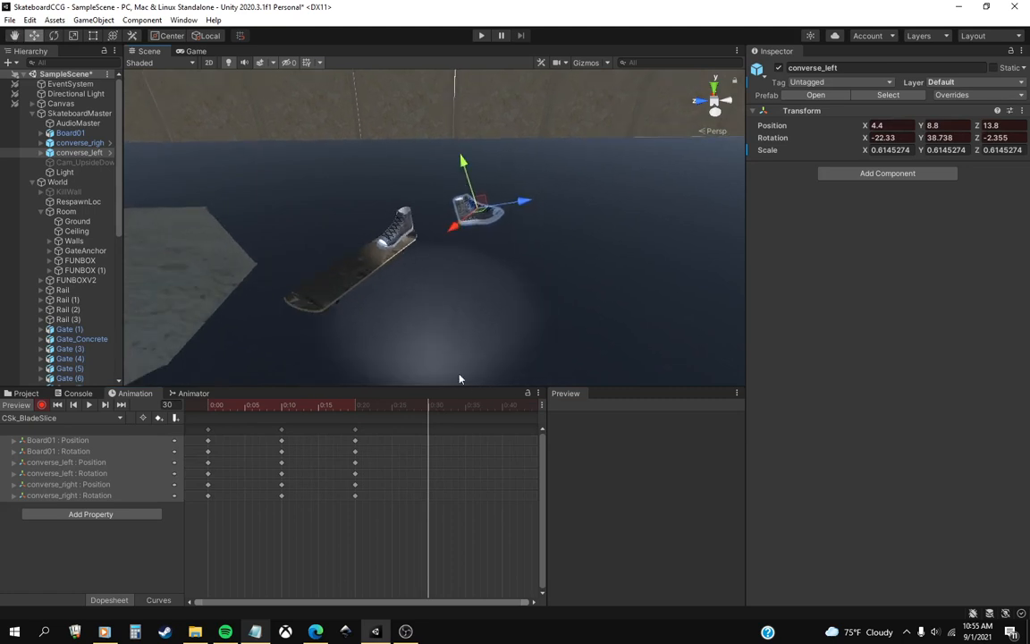
left_click(70, 133)
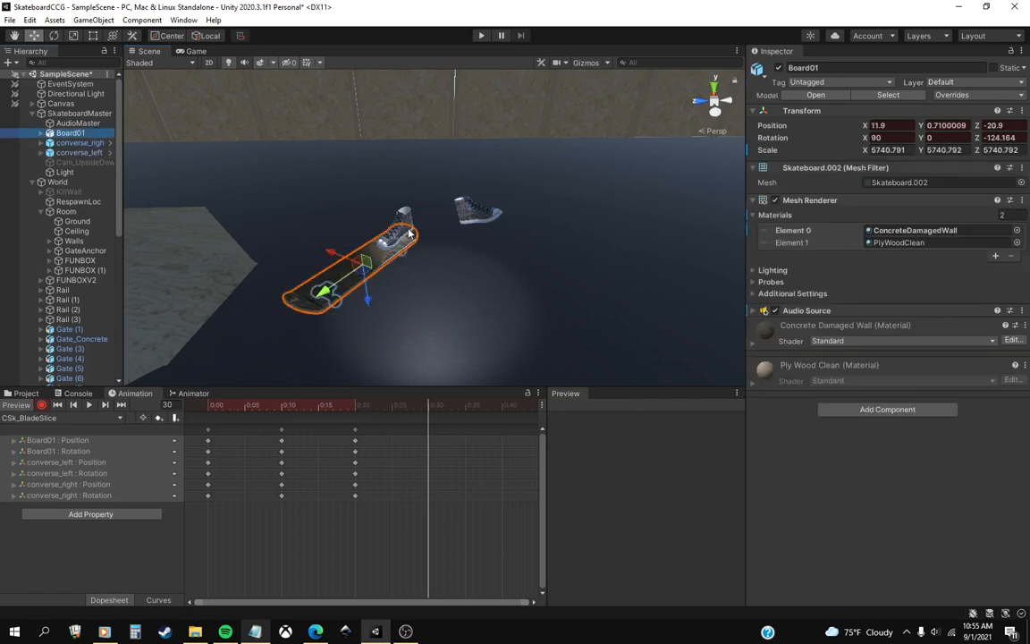
left_click_drag(341, 232, 440, 250, "alt")
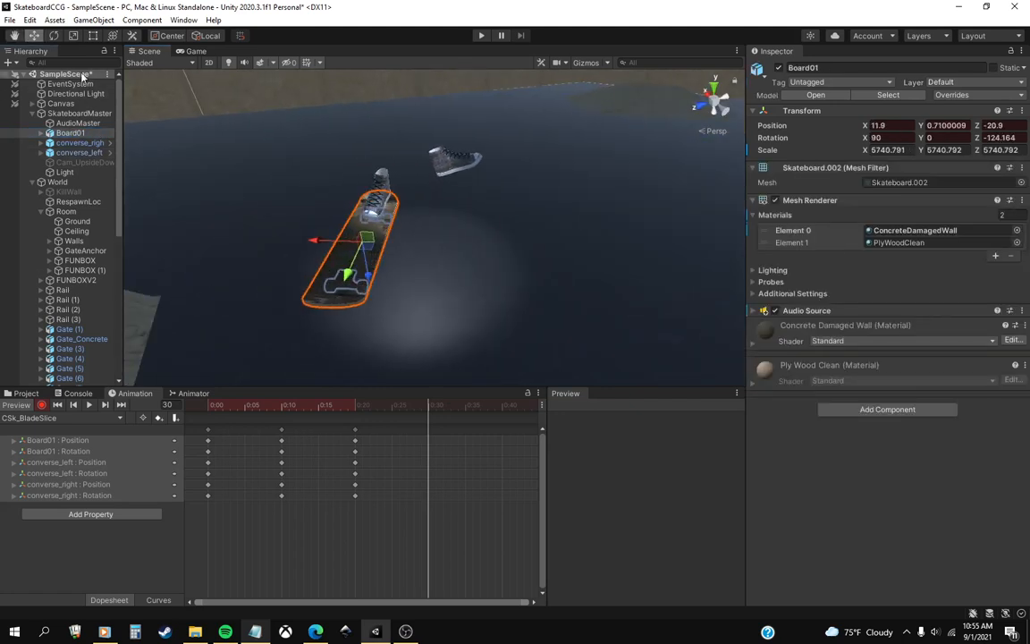
left_click(54, 35)
left_click_drag(416, 295, 356, 315, "alt")
left_click(33, 35)
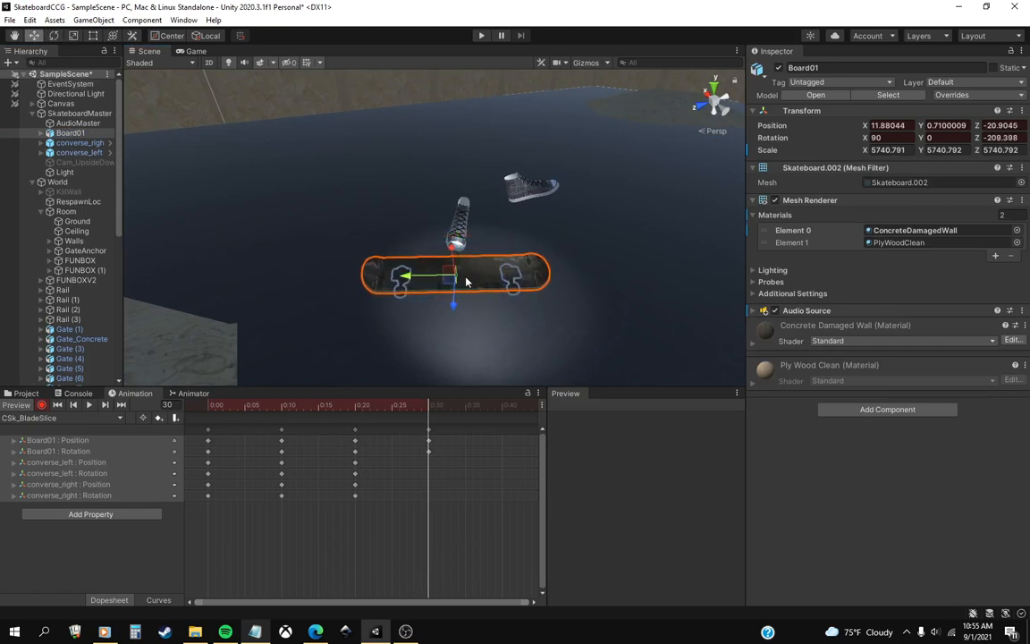
left_click_drag(433, 279, 525, 273)
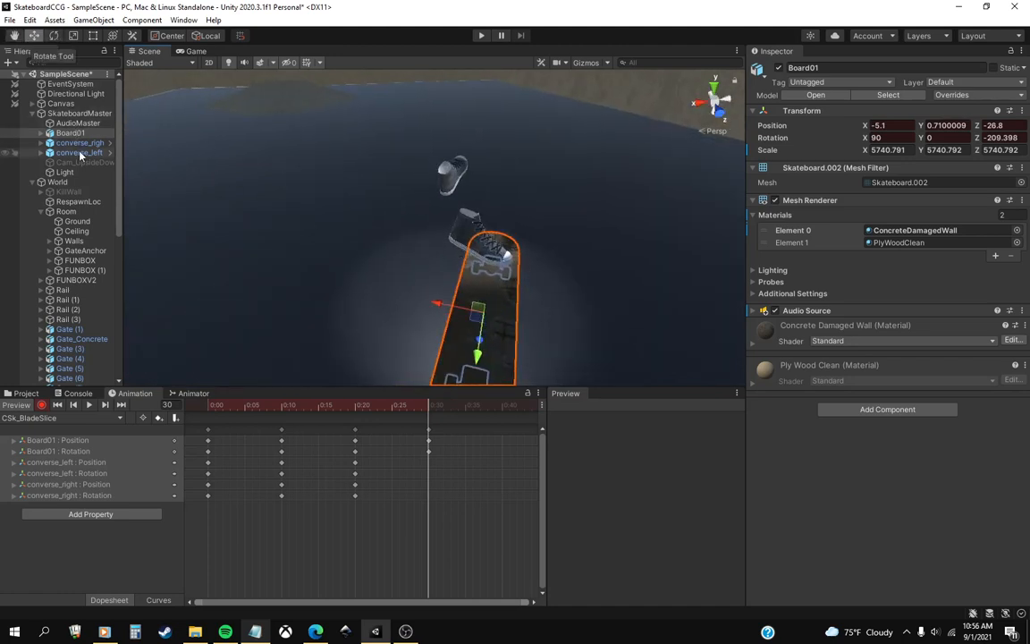
Key converse_right at frame 30 rotated to about -0.7, 212.2, -4.8 and moved to X 5.5, Y 2.6, Z -14.
left_click(436, 256)
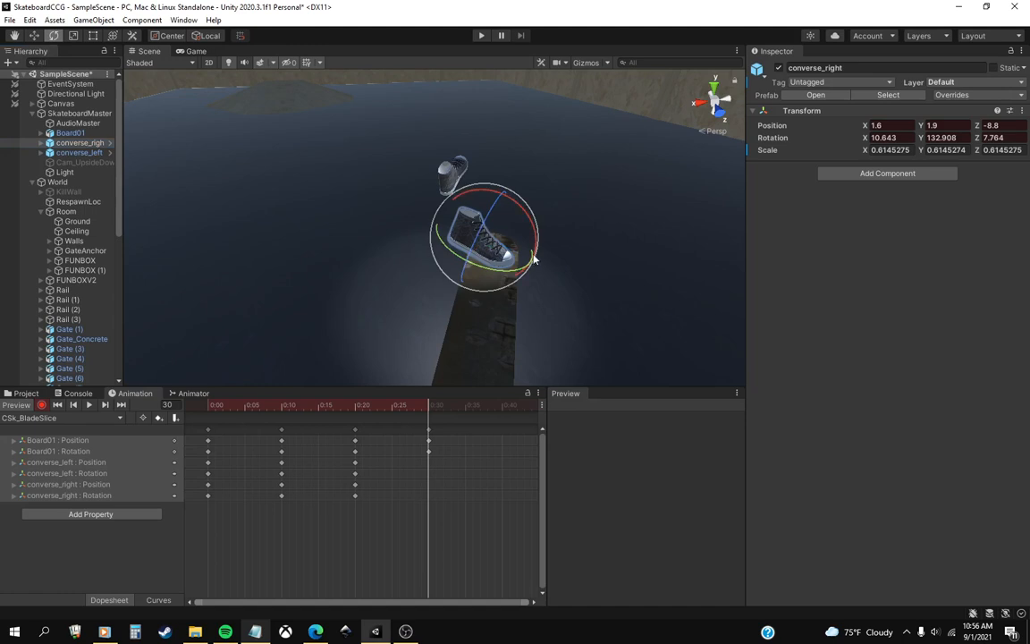
left_click_drag(534, 259, 426, 234)
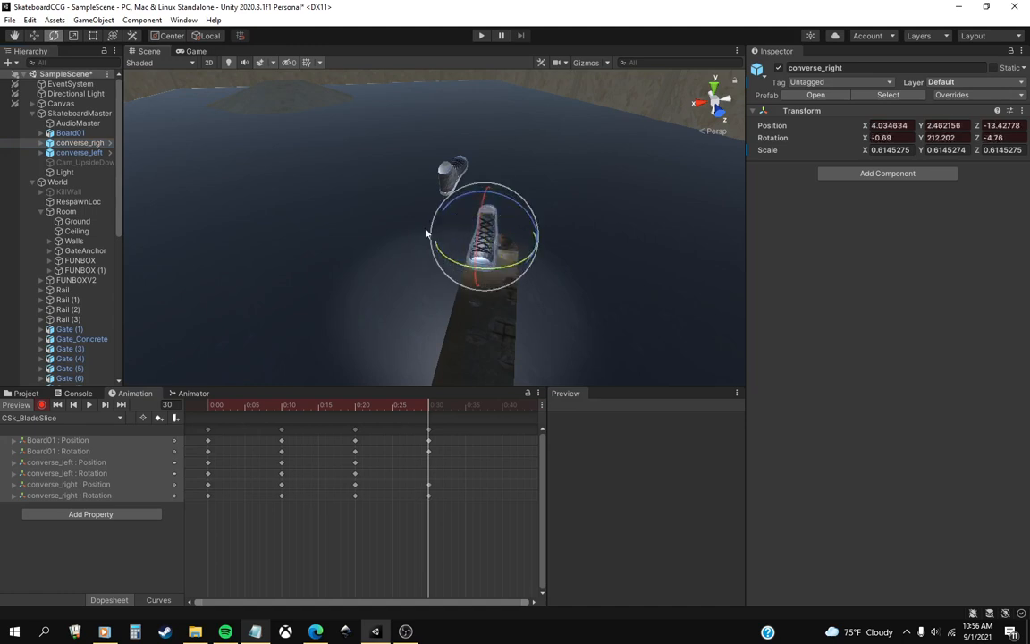
left_click(35, 36)
left_click_drag(490, 243, 498, 249)
key("d")
right_click_drag(521, 261, 411, 236)
middle_click_drag(411, 236, 415, 231)
right_click_drag(414, 231, 324, 218)
key("d")
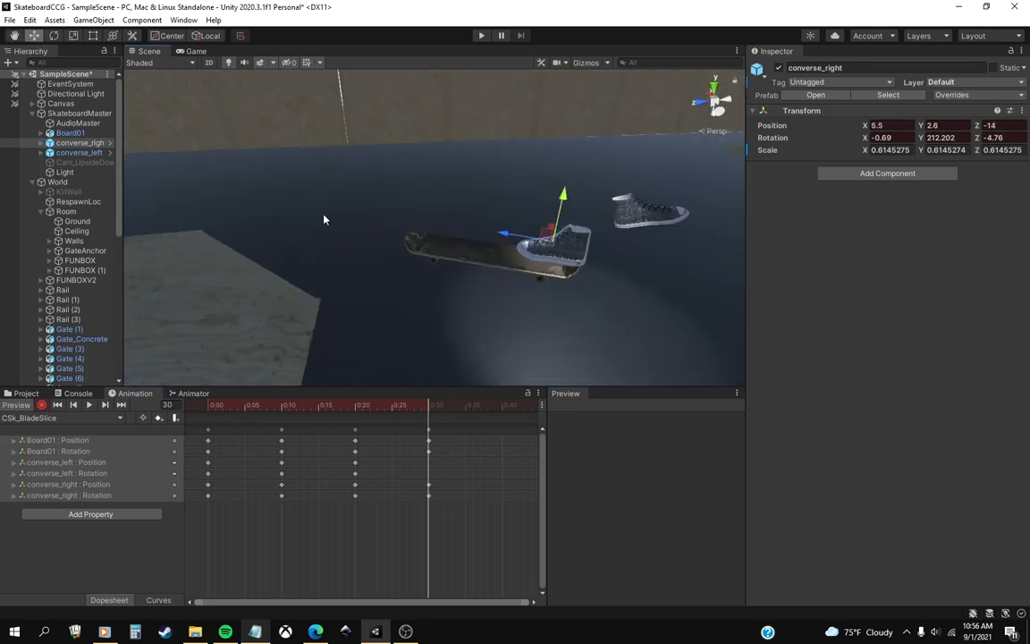
Refine converse_right at frame 30 to about 214.7 on Y rotation and position X 6.6, Y 2.7, Z -14.1.
middle_click_drag(429, 213, 273, 274)
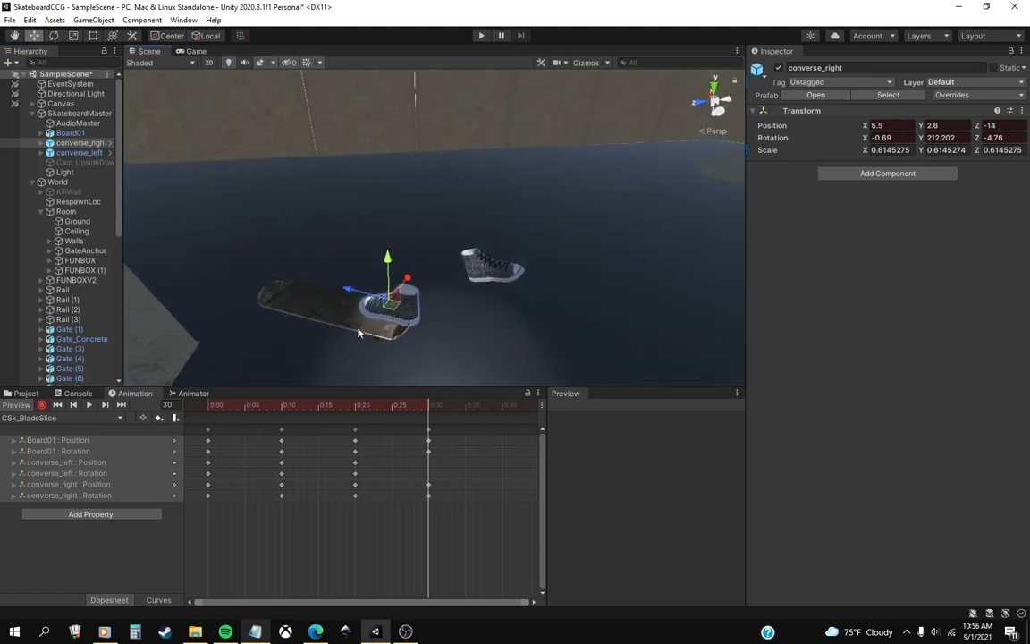
left_click(58, 37)
left_click_drag(417, 331, 407, 327)
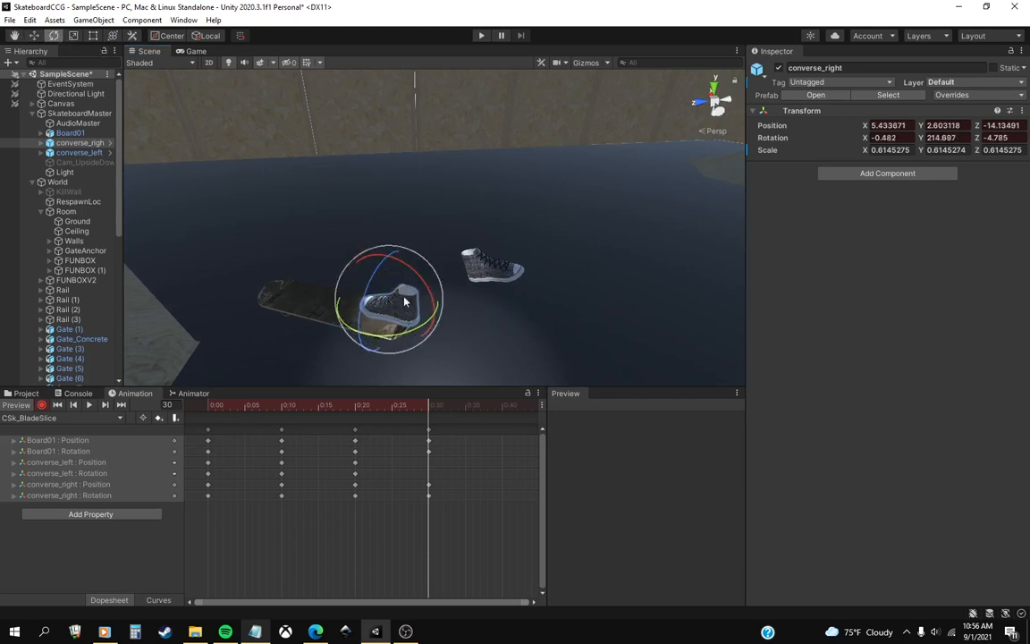
left_click(35, 37)
right_click_drag(296, 175, 354, 258)
middle_click_drag(354, 257, 486, 311)
left_click_drag(538, 272, 521, 279)
middle_click_drag(456, 389, 358, 383)
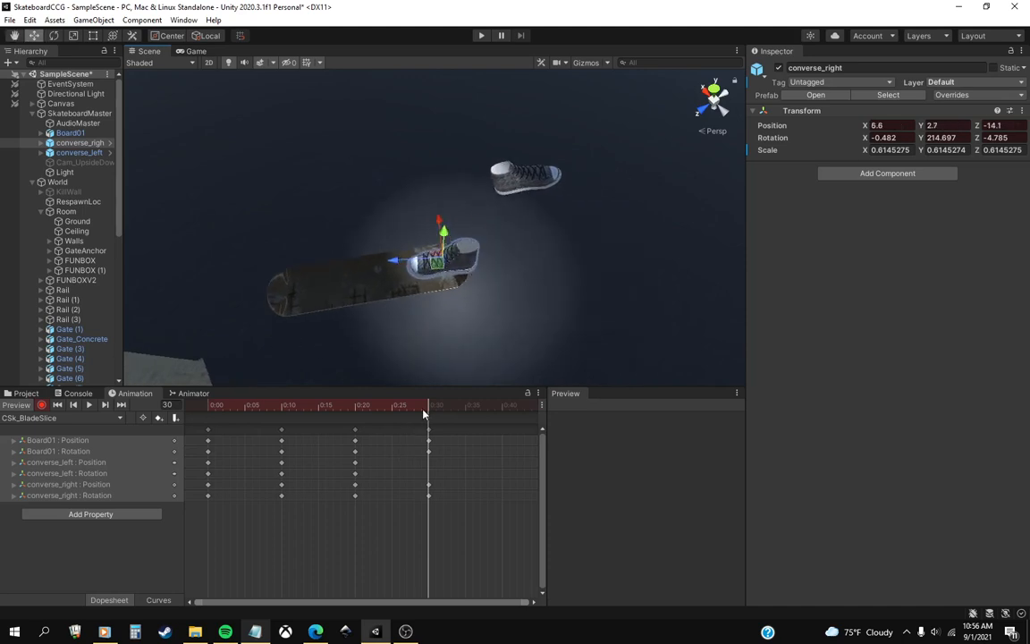
mouse_move(424, 413)
left_mouse_down()
mouse_move(361, 414)
mouse_move(428, 413)
left_mouse_up()
At frame 30, rotate converse_left to about -35, 2.2, 11.5 and move it to X -9.5, Y 11.3, Z 24.2.
middle_click_drag(540, 288, 433, 278)
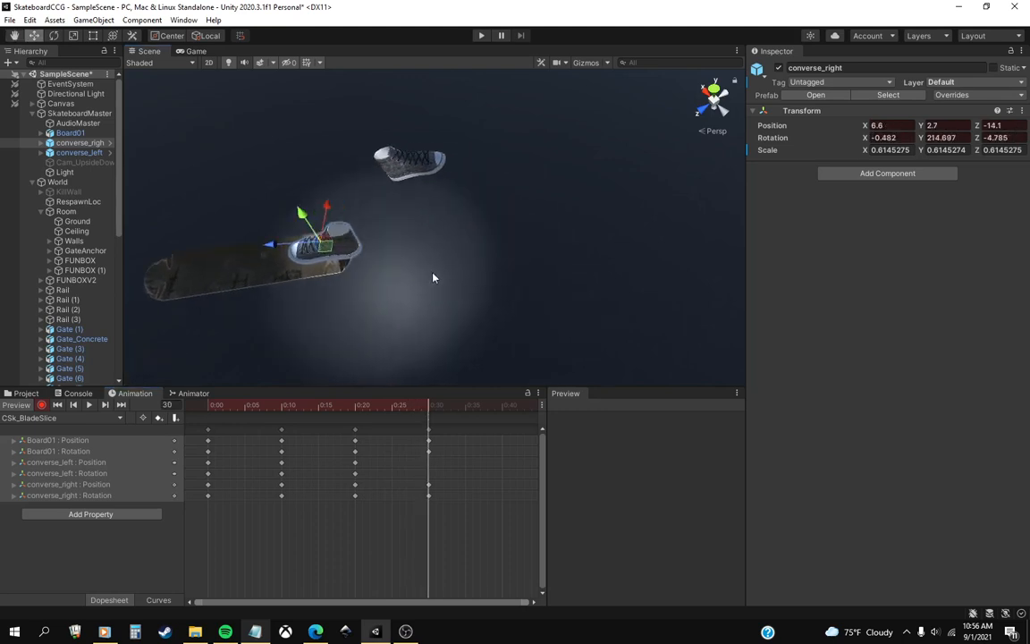
right_click_drag(433, 278, 414, 260)
middle_click_drag(414, 259, 360, 210)
left_click(399, 198)
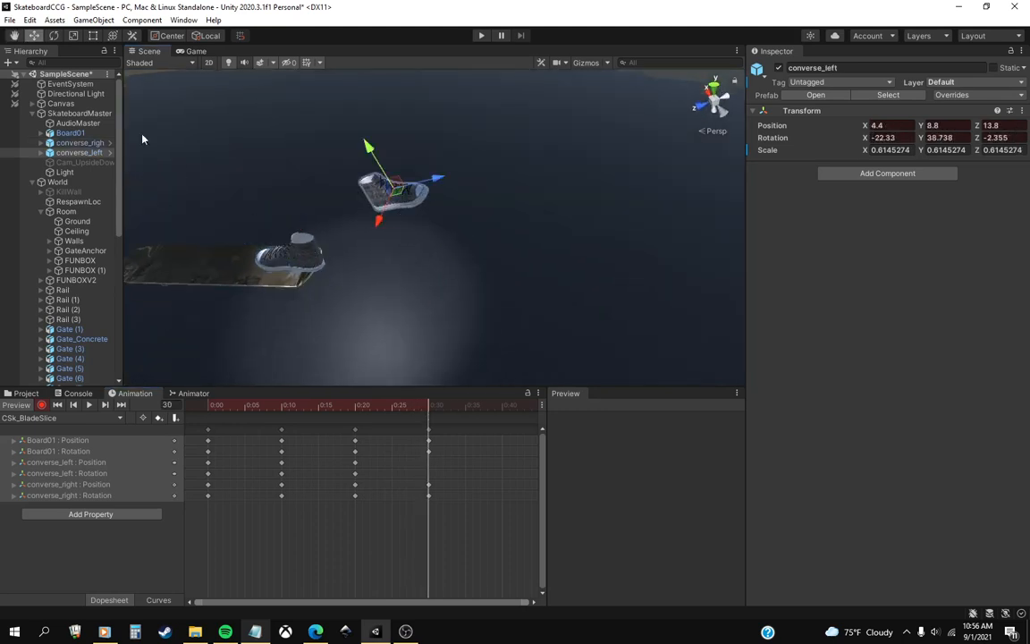
left_click(54, 36)
left_click_drag(436, 195, 336, 124)
left_click(31, 39)
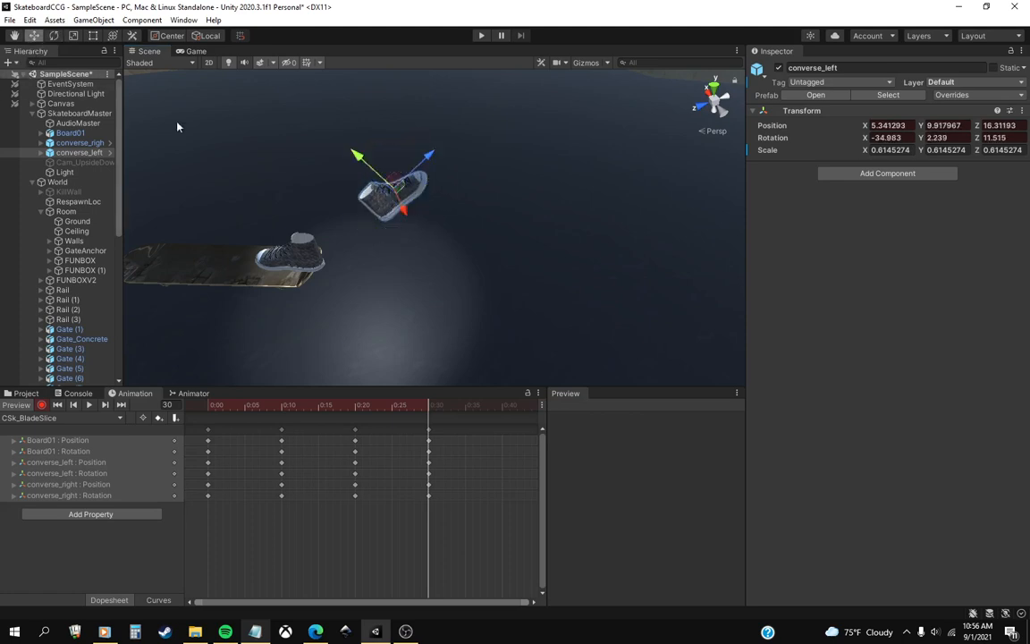
mouse_move(419, 166)
left_mouse_down()
mouse_move(483, 152)
mouse_move(405, 169)
left_mouse_up()
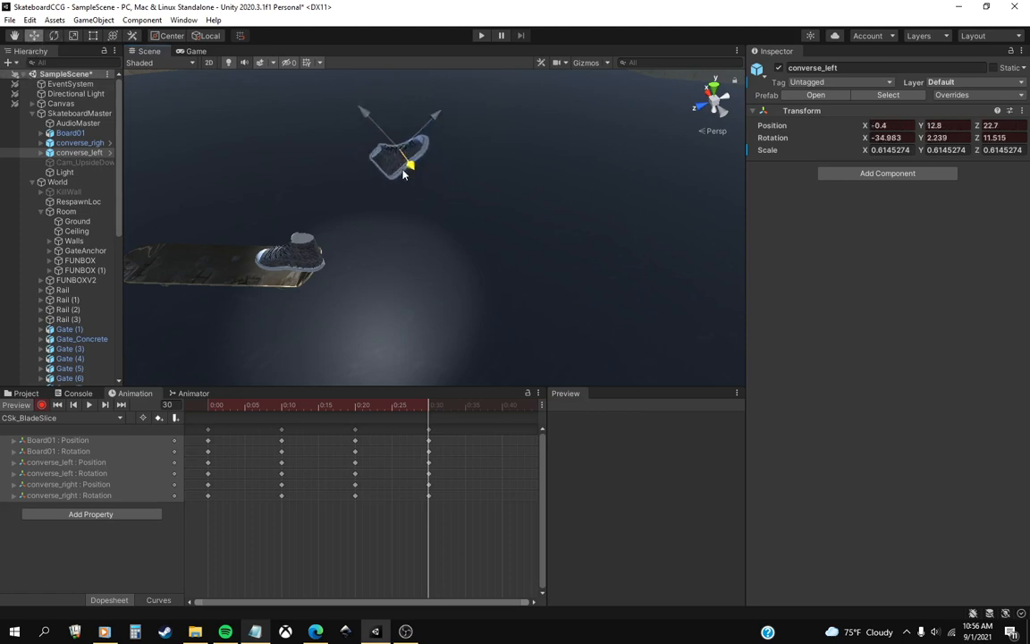
right_click_drag(448, 211, 251, 271)
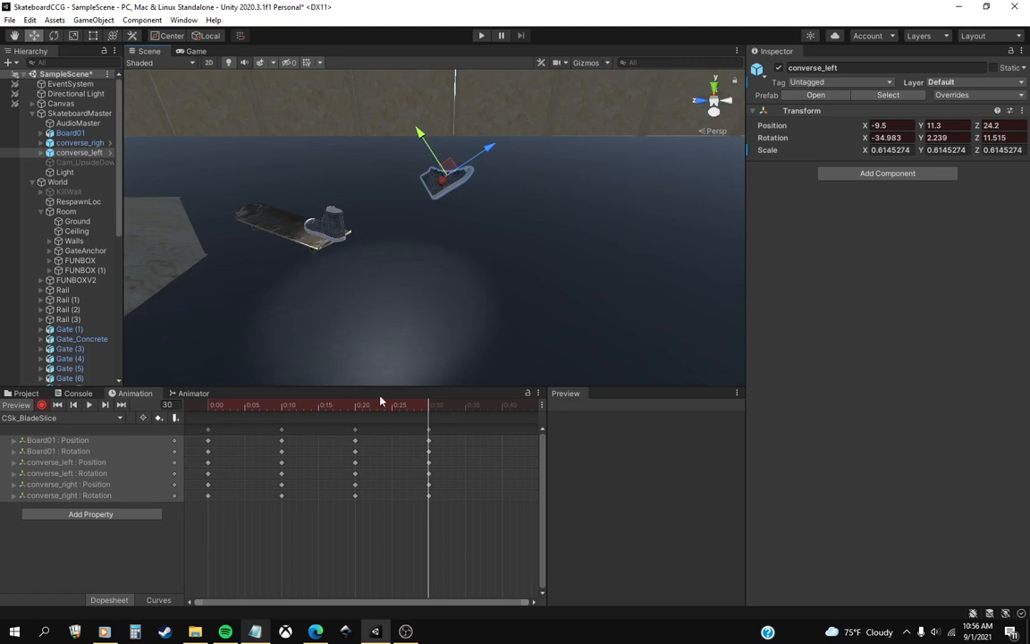
mouse_move(421, 409)
left_mouse_down()
mouse_move(392, 409)
mouse_move(429, 414)
left_mouse_up()
At frame 30, turn converse_right to about -8.2, 51.9, 14.4 and place it at X 3.1, Y 1.9, Z -9.6.
middle_click_drag(330, 236, 380, 271)
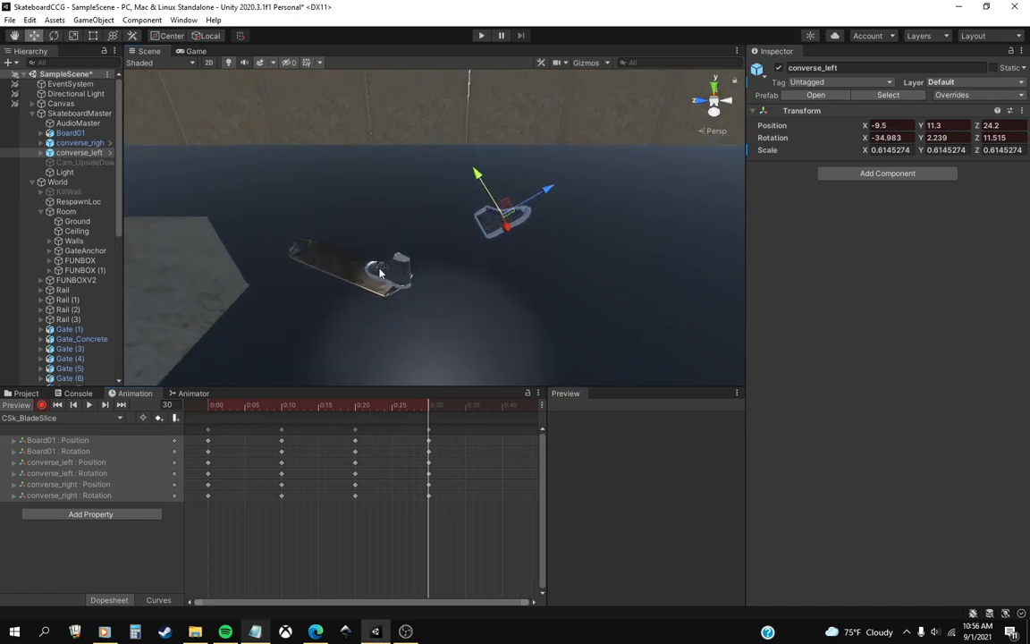
left_click(383, 273)
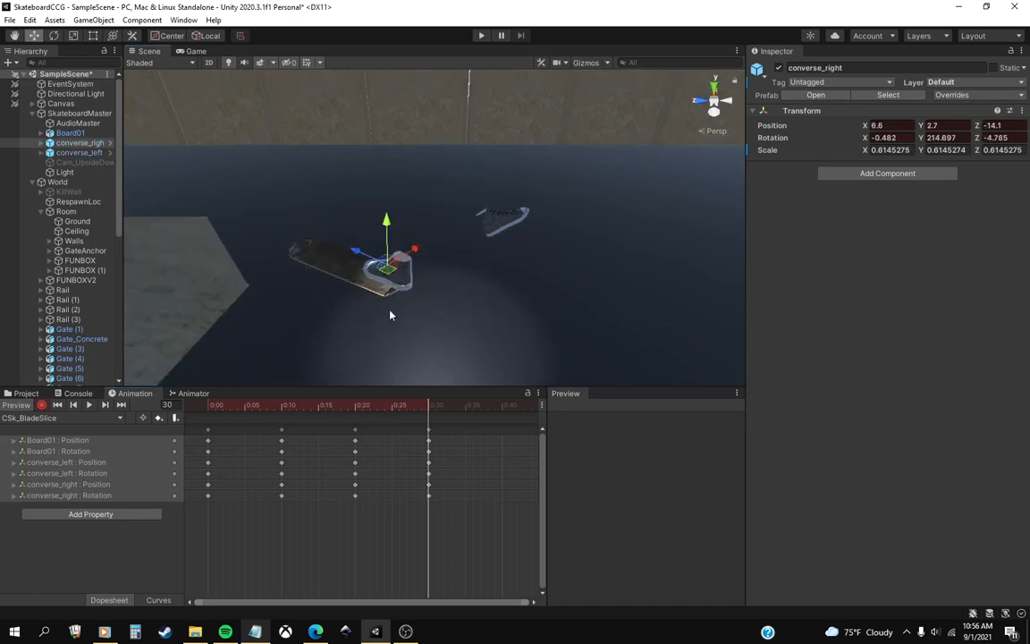
left_click(54, 37)
right_click_drag(405, 225, 355, 259)
scroll(355, 260, "up", 2)
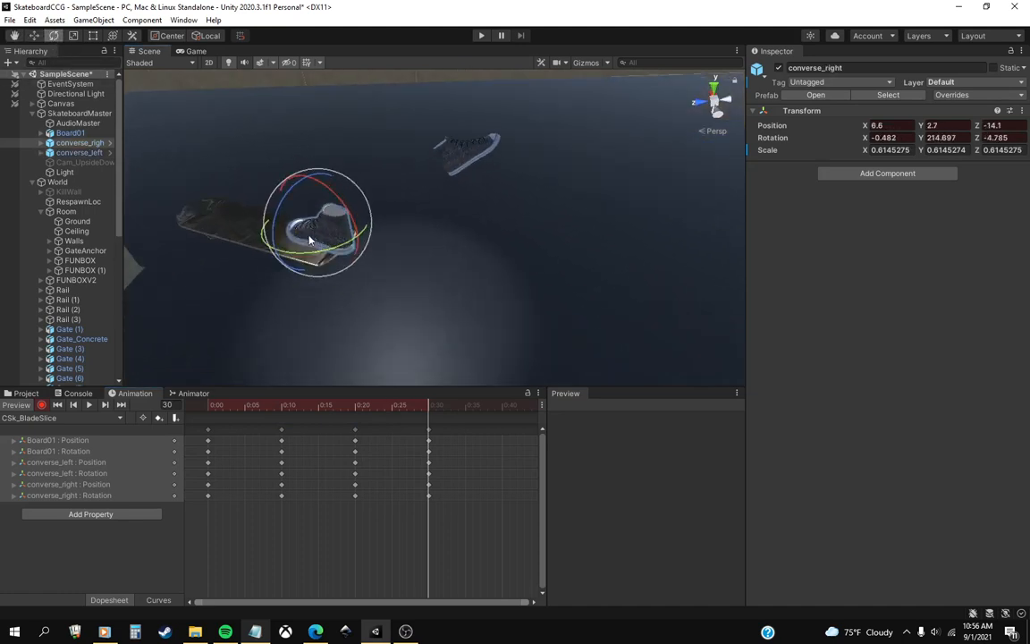
left_click_drag(310, 239, 345, 240)
left_click(35, 38)
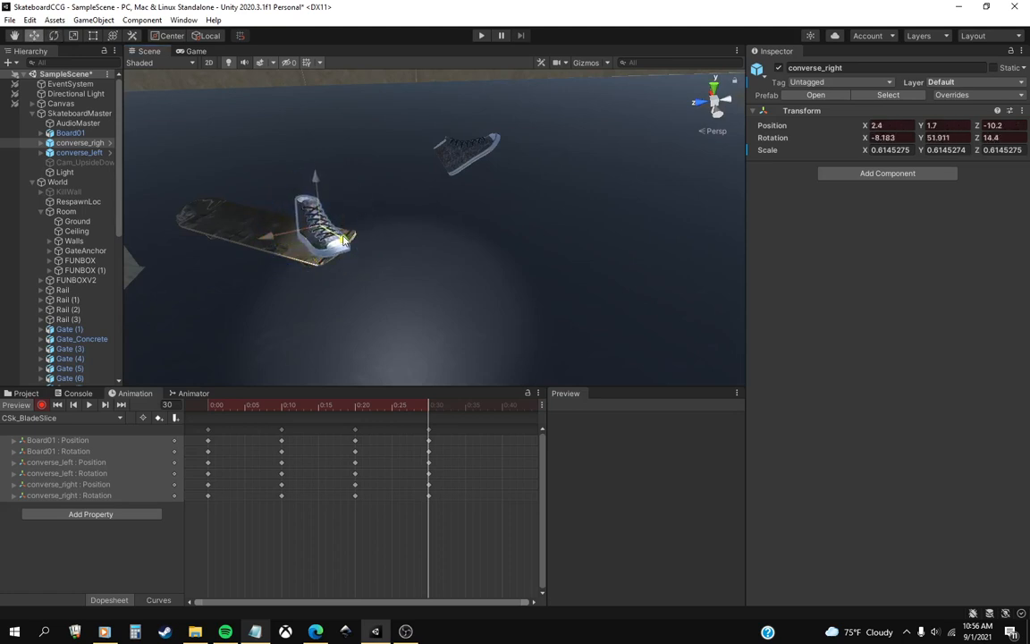
left_click_drag(385, 406, 428, 405)
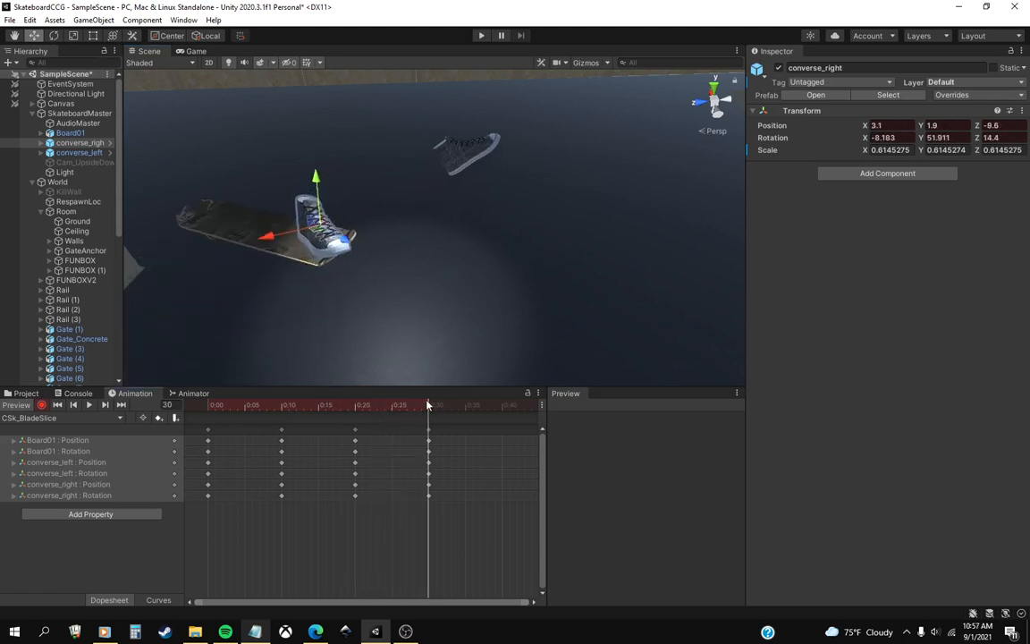
right_click_drag(384, 285, 342, 278)
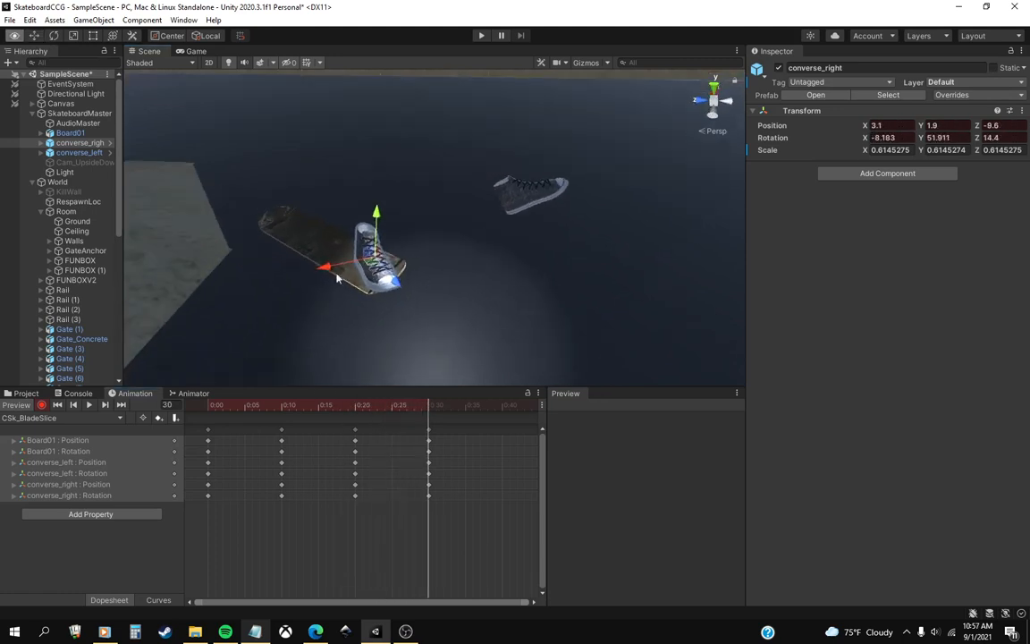
right_click_drag(432, 286, 439, 275)
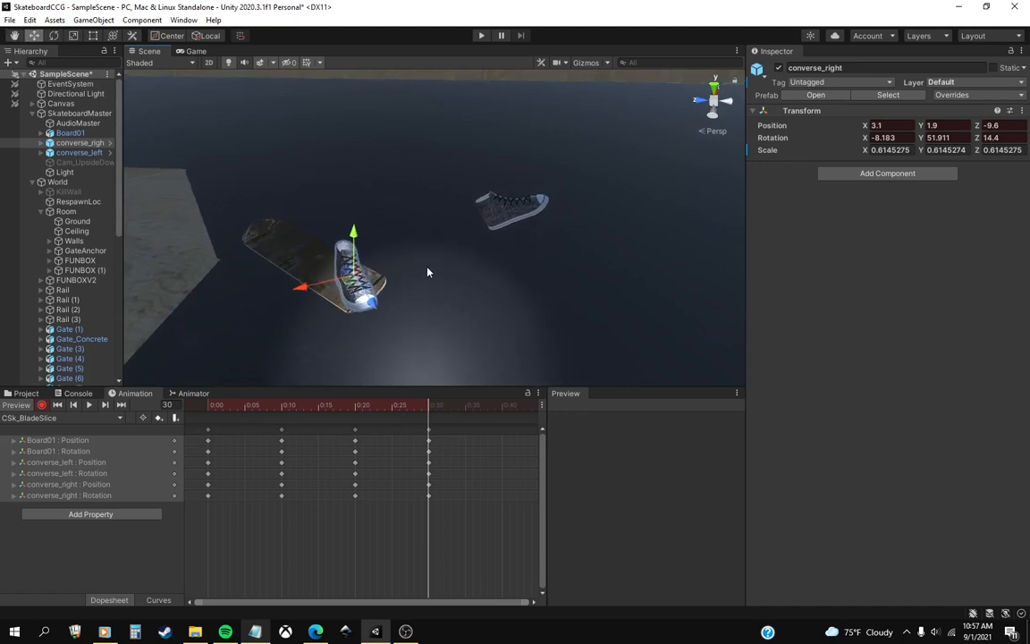
middle_click_drag(401, 293, 329, 286)
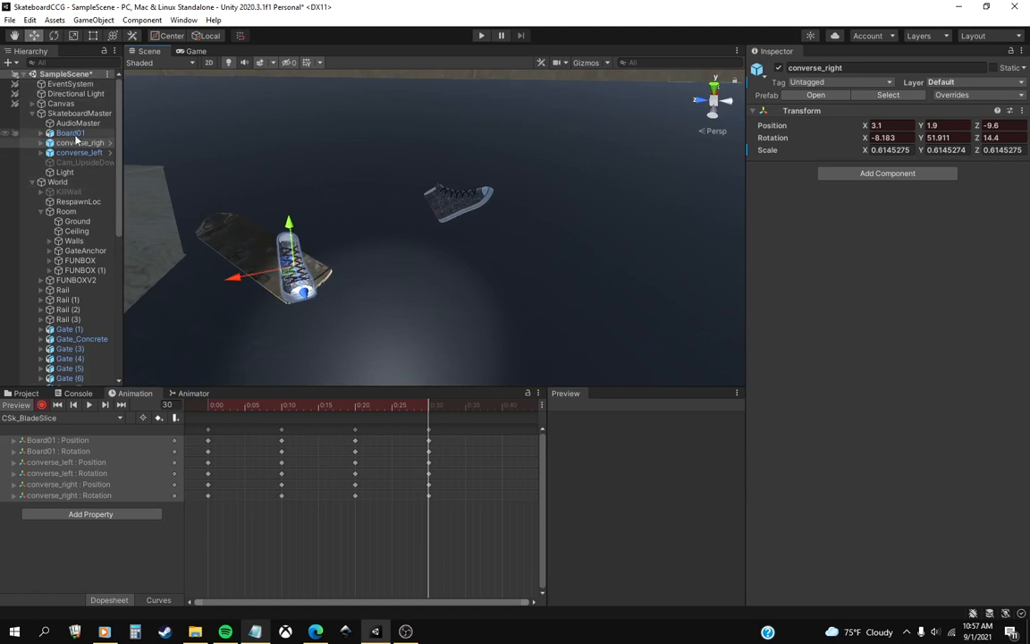
Key Board01 at frame 40 turned to about -280 on Z and moved to X -13.3, Y 0.7, Z -10.
left_click(503, 406)
middle_click_drag(465, 454, 343, 452)
scroll(345, 451, "down", 1)
left_click(53, 37)
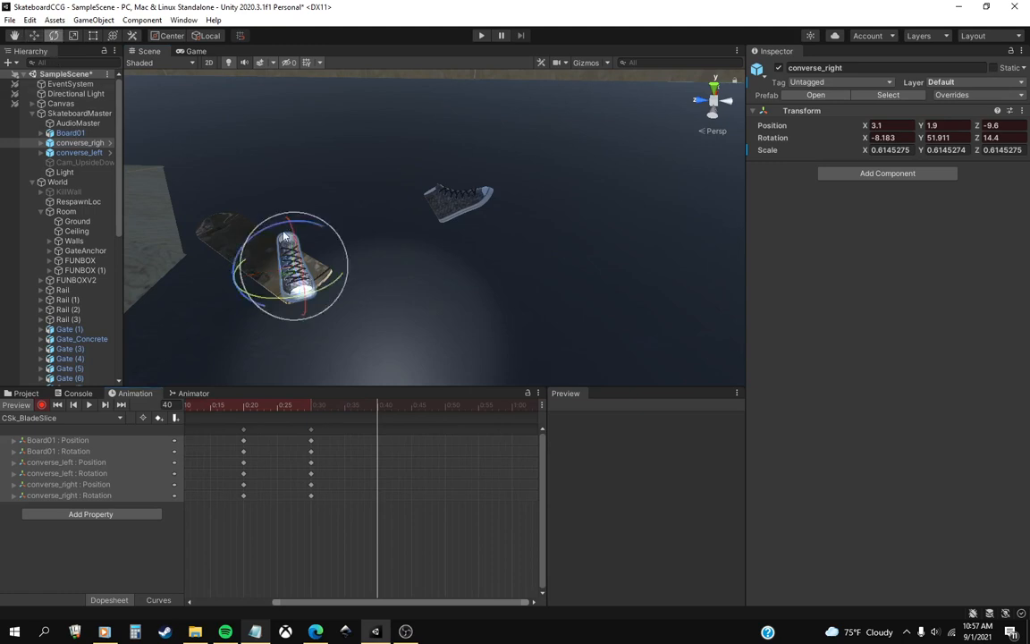
left_click(76, 134)
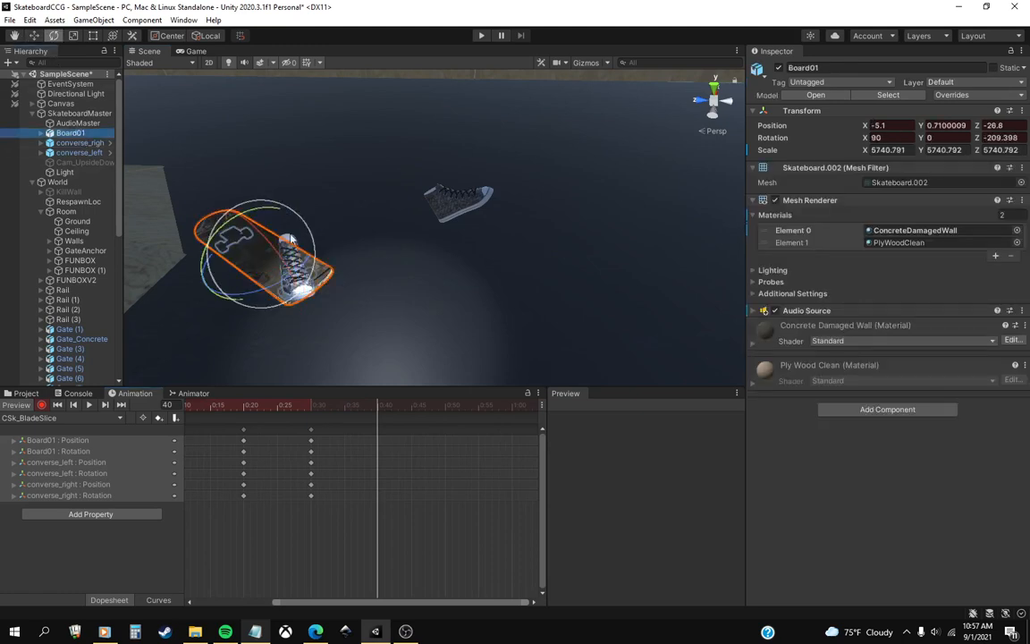
left_click_drag(289, 287, 470, 300, "alt")
middle_click_drag(469, 299, 467, 277)
left_click_drag(494, 314, 354, 286)
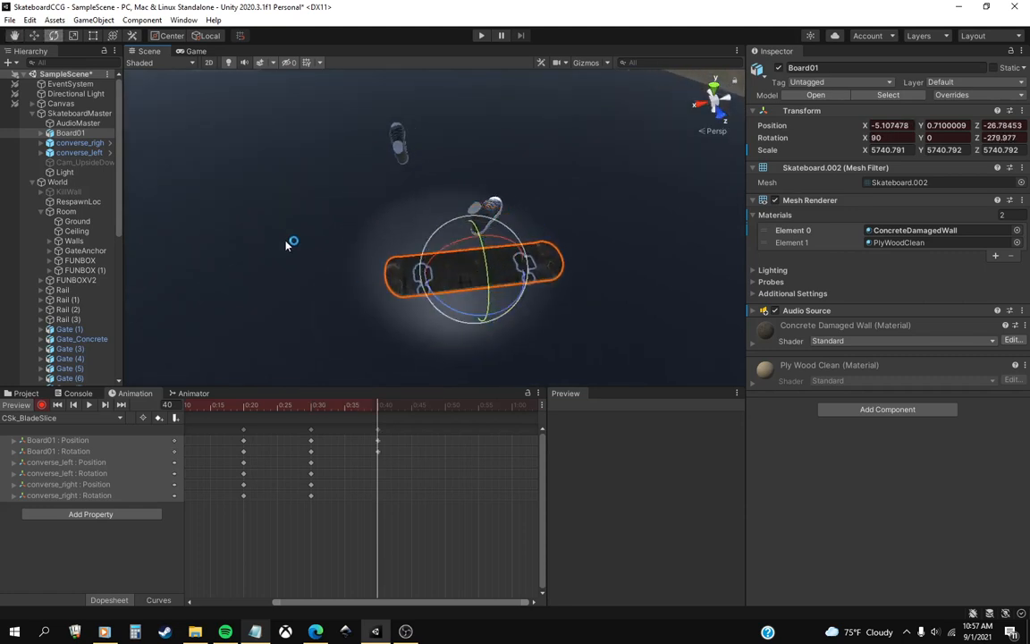
left_click(33, 35)
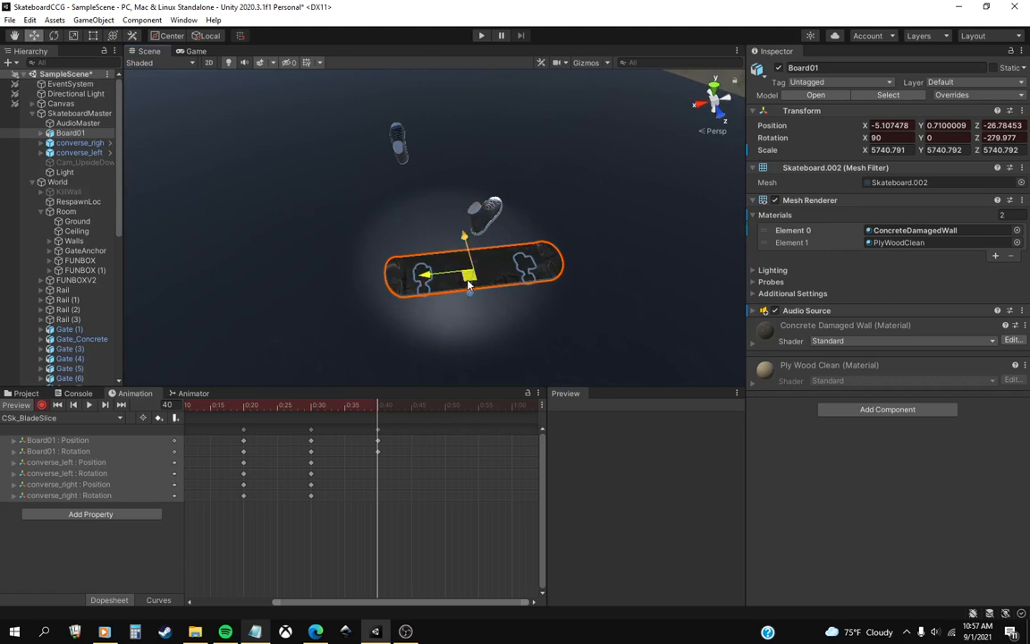
left_click_drag(458, 271, 420, 248)
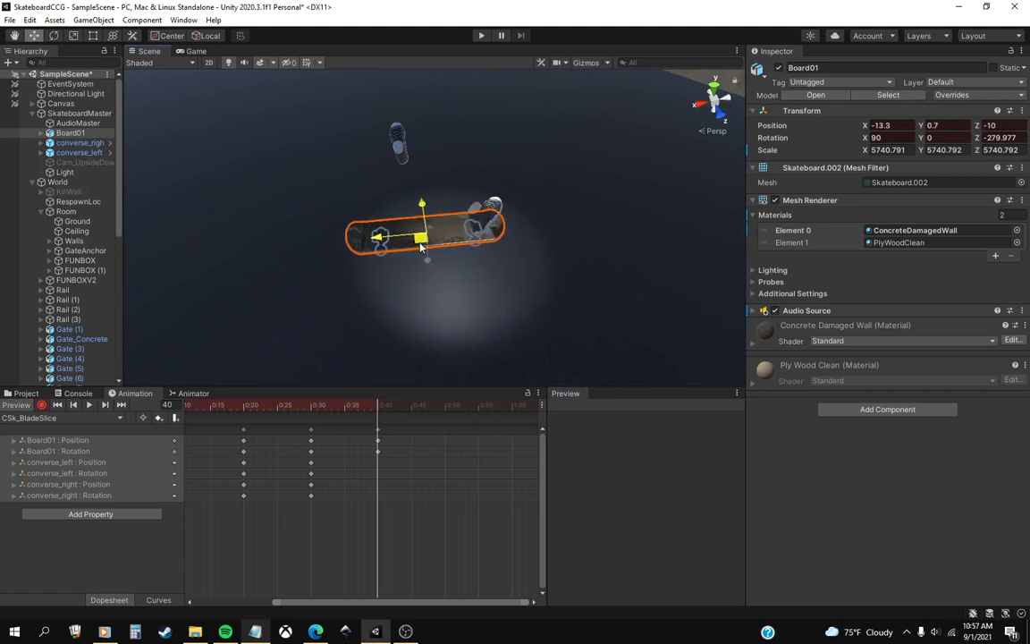
Key converse_right at frame 40 rotated to about -17.3, 83, 6.4, at about X 4.9, Y 2.4, Z -8.5.
left_click_drag(557, 226, 379, 276, "alt")
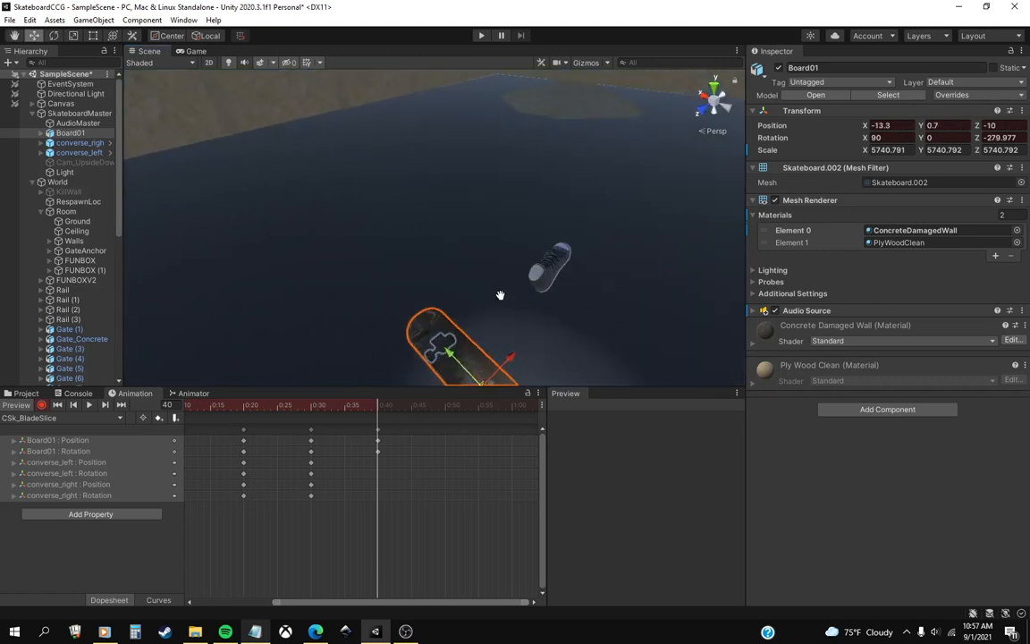
left_click_drag(608, 304, 450, 280, "alt")
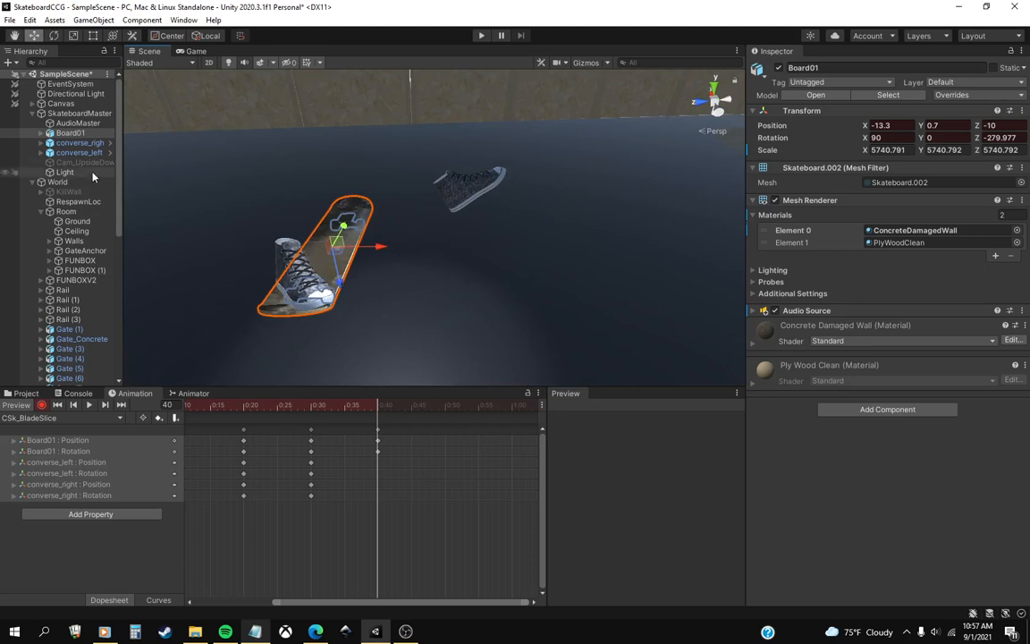
left_click(80, 143)
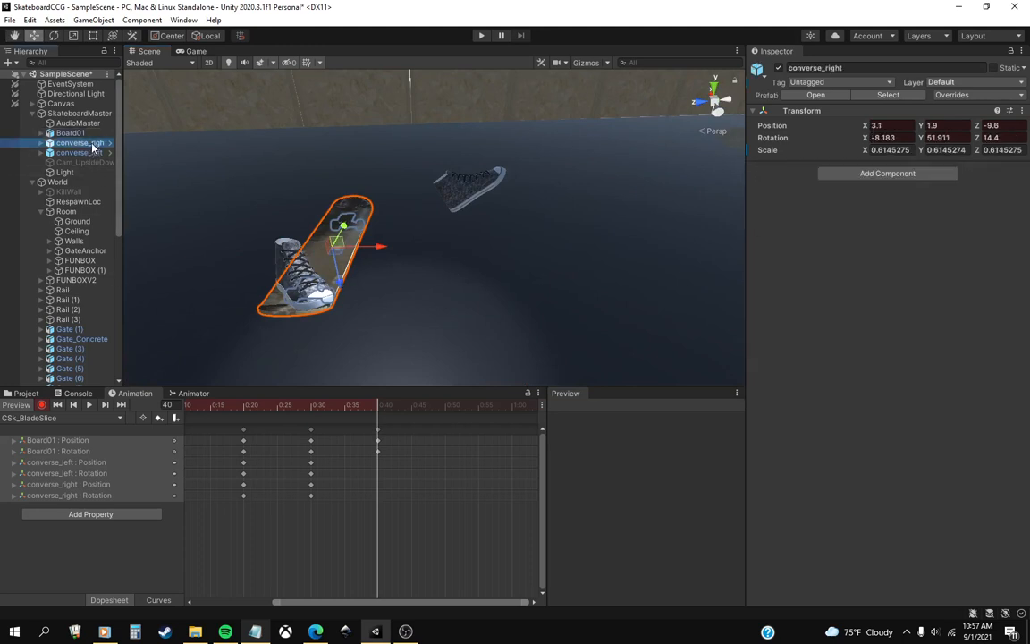
left_click(54, 35)
left_click_drag(325, 282, 290, 303)
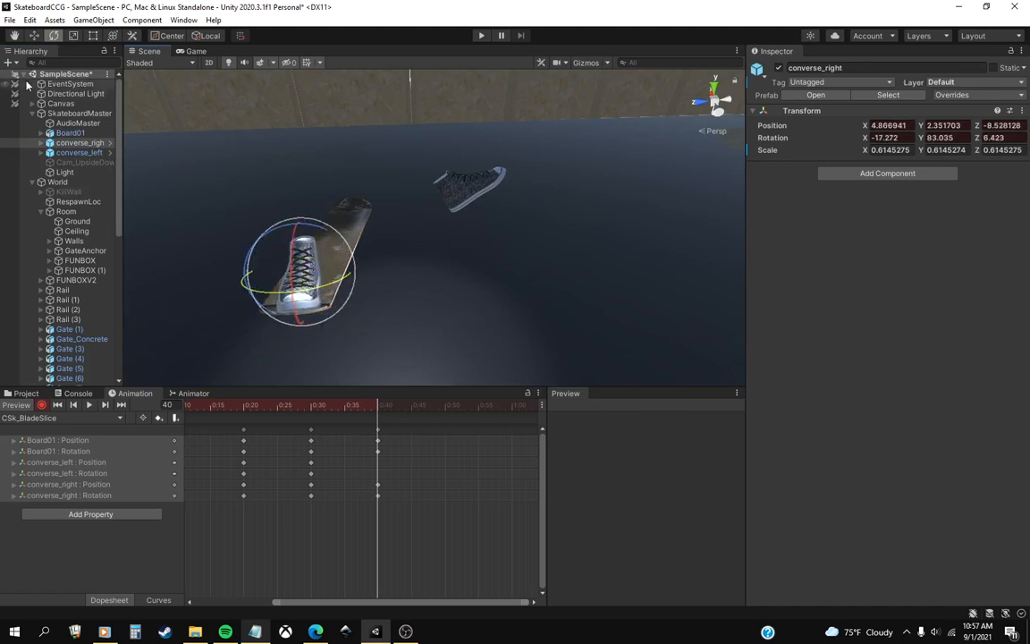
mouse_move(362, 411)
left_mouse_down()
mouse_move(295, 407)
mouse_move(377, 419)
left_mouse_up()
Key converse_left at frame 40 rotated to about -15.5, 61.3, -27.3 and moved to X -4.2, Y 7.2, Z 19.2.
middle_click_drag(457, 245, 383, 284)
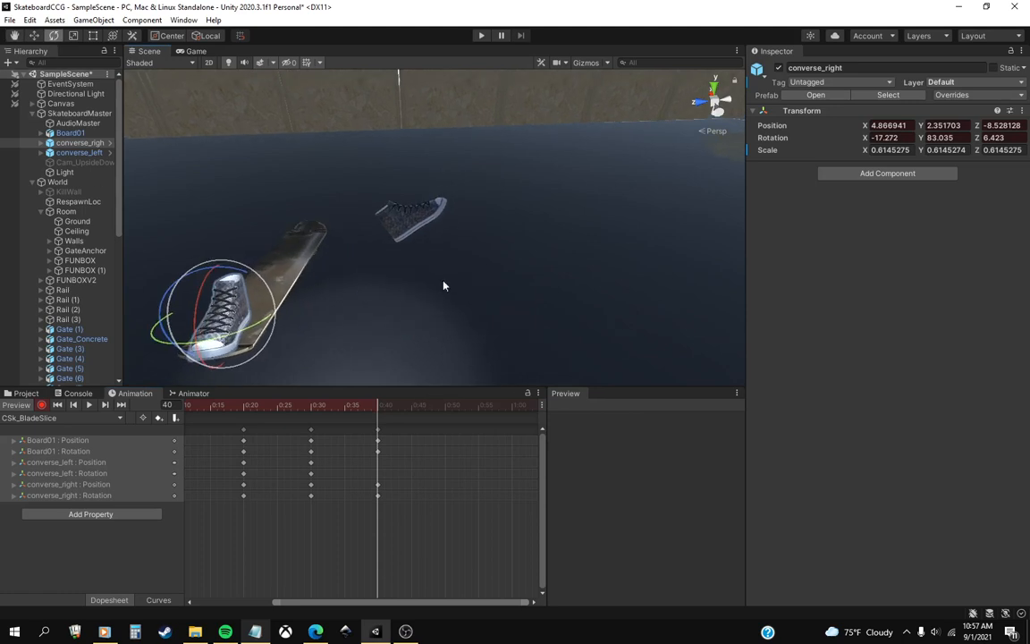
left_click(79, 152)
left_click(34, 35)
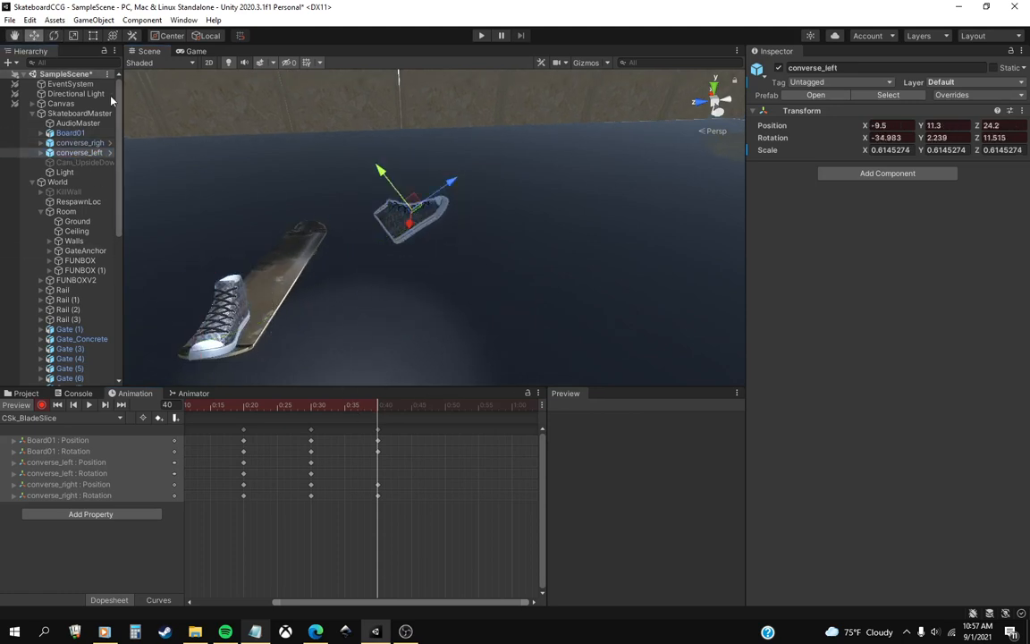
left_click(54, 35)
left_click_drag(382, 184, 128, 119)
left_click(36, 38)
left_click_drag(380, 242, 431, 240)
left_click_drag(353, 401, 372, 416)
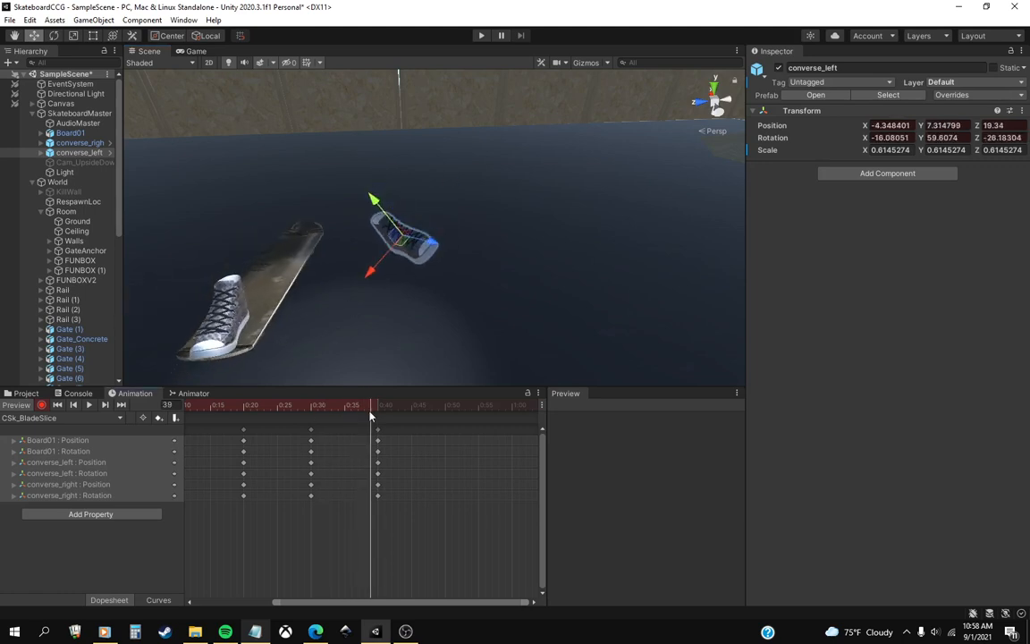
At frame 50, turn Board01 to about -353.4 on Z rotation.
left_click(452, 403)
left_click_drag(446, 411, 446, 412)
middle_click_drag(468, 344, 428, 355)
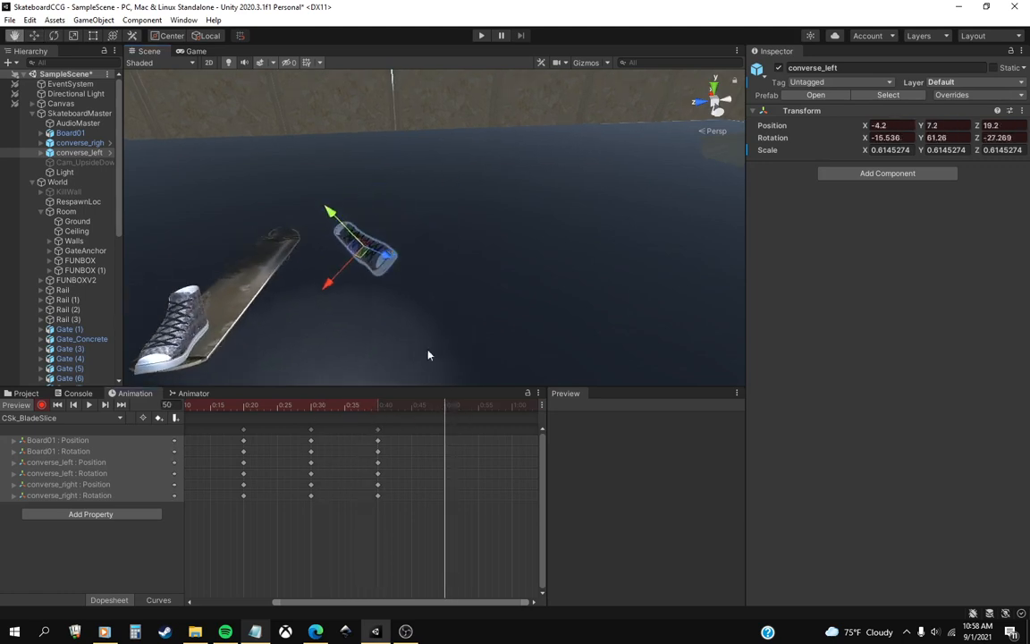
left_click_drag(371, 408, 445, 429)
scroll(443, 320, "down", 4)
middle_click_drag(444, 319, 394, 278)
right_click_drag(394, 278, 361, 293)
middle_click_drag(360, 294, 390, 326)
left_click(55, 36)
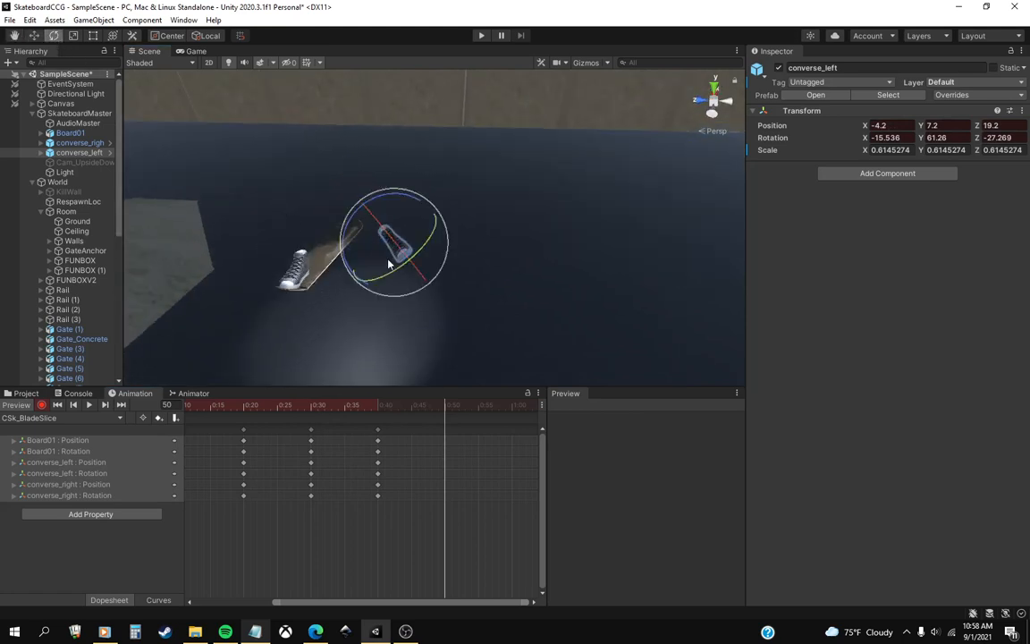
left_click(76, 122)
left_click(70, 133)
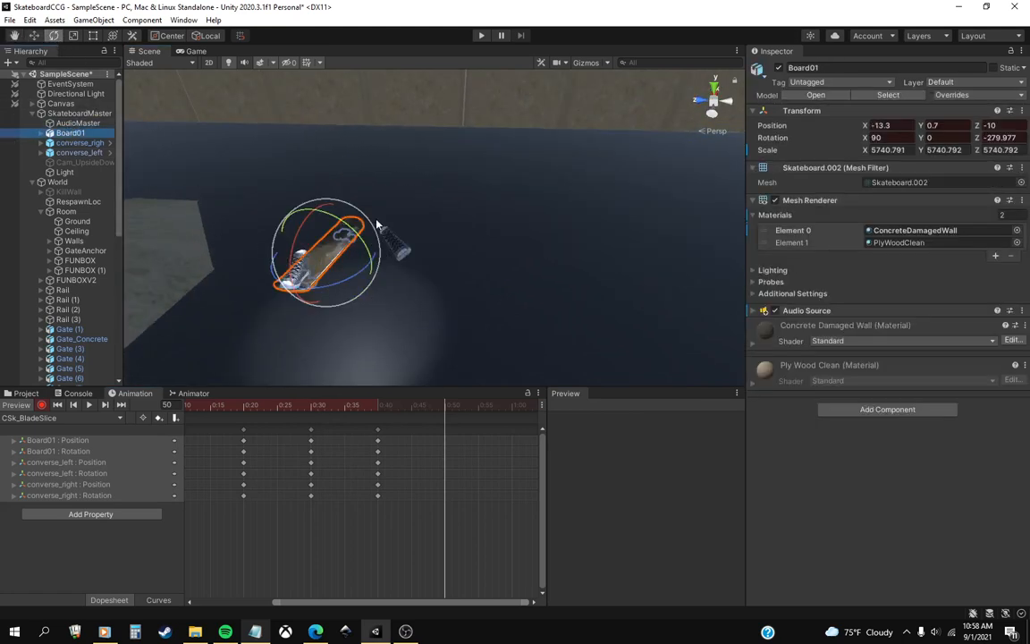
scroll(349, 239, "up", 2)
scroll(346, 237, "up", 1)
middle_click_drag(324, 226, 350, 223)
right_click_drag(350, 222, 304, 233)
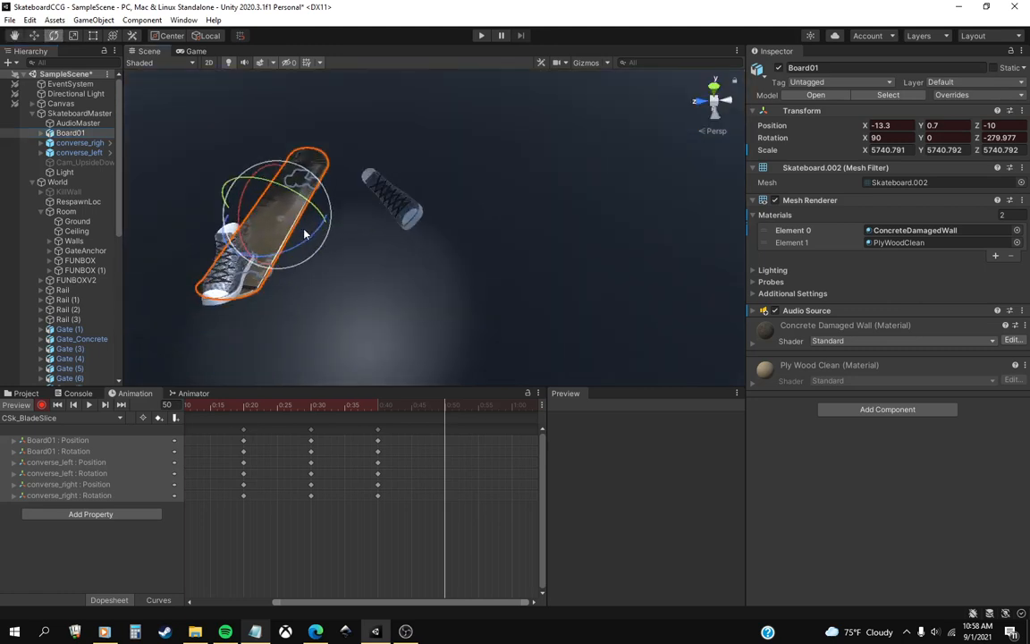
middle_click_drag(303, 232, 345, 250)
left_click_drag(346, 250, 225, 288)
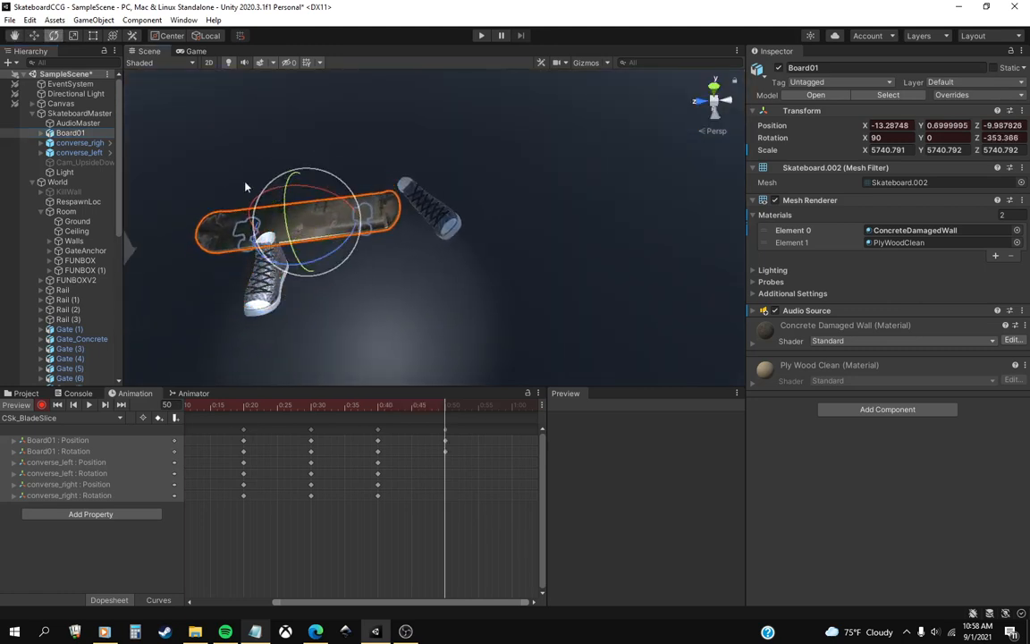
Move Board01 at frame 50 to X -1.2, Y 0.7, Z 4.1.
left_click(34, 37)
left_click_drag(316, 233, 363, 275)
right_click_drag(363, 273, 366, 249)
middle_click_drag(375, 242, 362, 292)
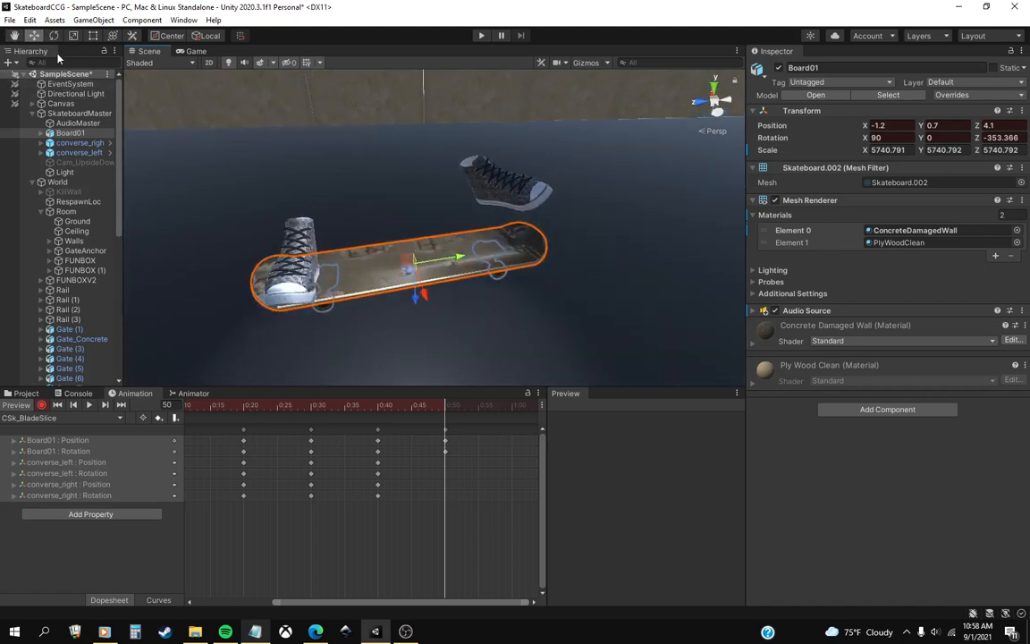
Key converse_right at frame 50 rotated to about -4.1, 90.8, 2.7, at about X 2.1, Y 1.7, Z -7.8.
left_click(72, 142)
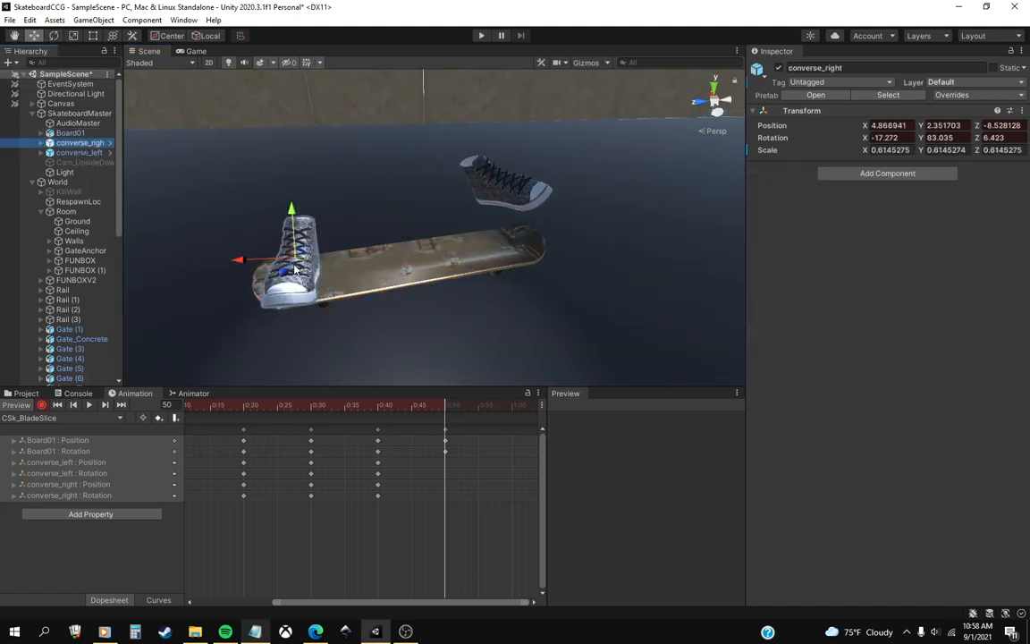
mouse_move(302, 264)
left_mouse_down()
mouse_move(300, 240)
mouse_move(312, 283)
mouse_move(300, 284)
left_mouse_up()
key("e")
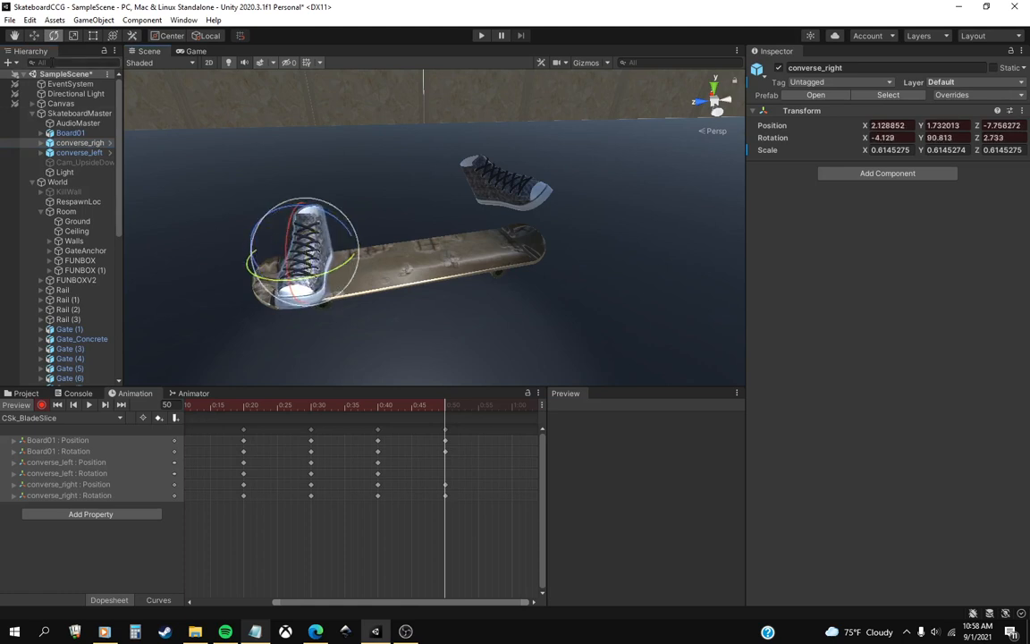
left_click(34, 36)
right_click_drag(214, 220, 455, 254)
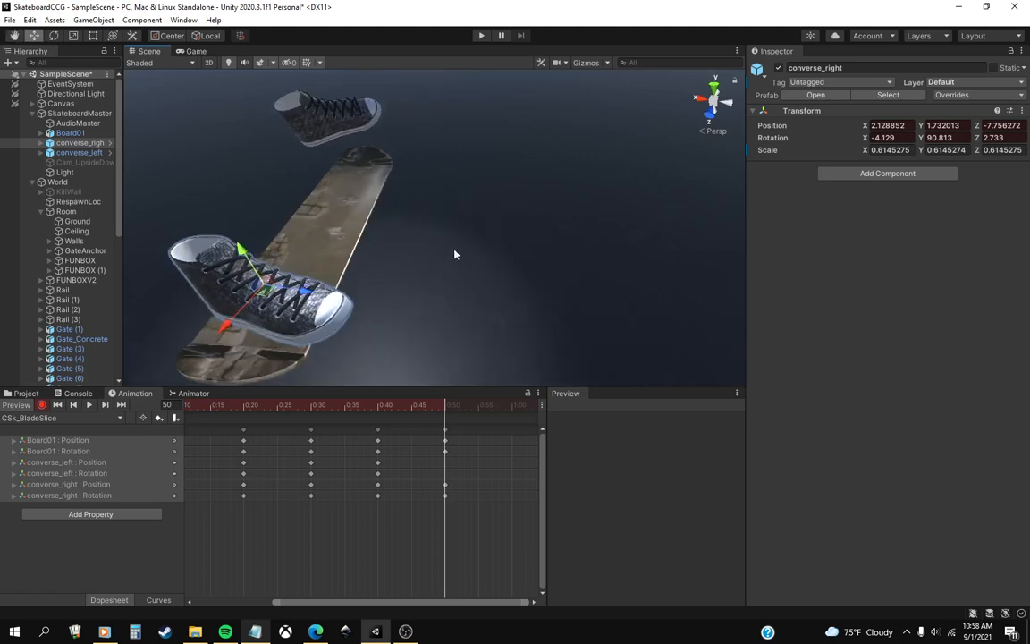
mouse_move(435, 409)
left_mouse_down()
mouse_move(459, 410)
mouse_move(447, 410)
left_mouse_up()
At frame 50, rotate converse_left to about 8.6, 101.8, 1.4.
left_click_drag(475, 284, 347, 263, "alt")
right_click_drag(348, 268, 298, 253)
left_click(77, 152)
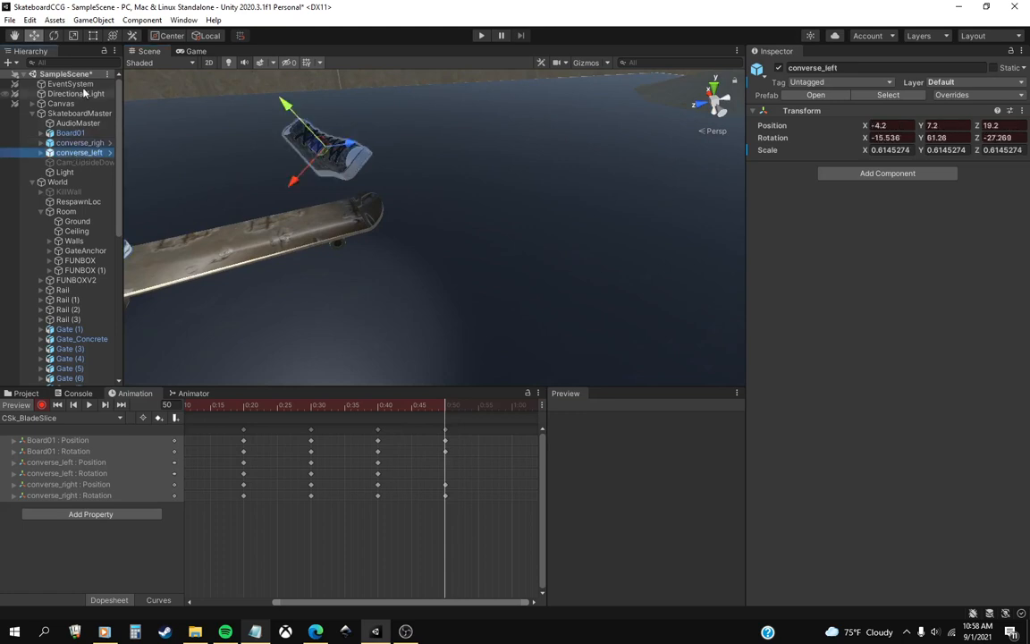
left_click(54, 34)
left_click_drag(355, 152, 389, 131)
left_click_drag(324, 163, 327, 176)
right_click_drag(335, 184, 409, 192)
left_click_drag(423, 174, 393, 159)
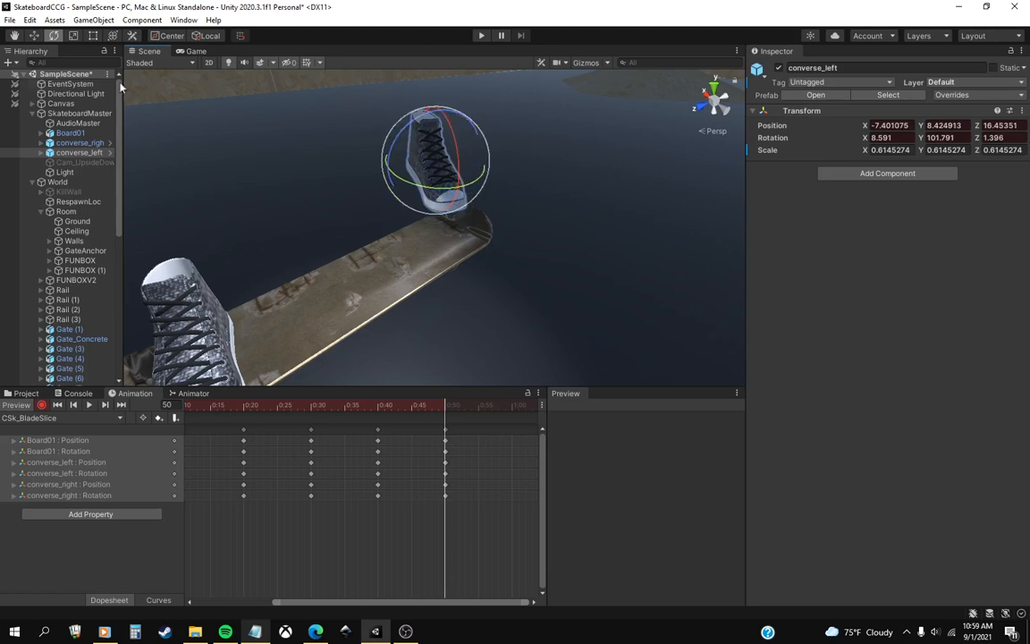
Move converse_left at frame 50 onto the board, to X -5.98, Y 2.52, Z 14.83.
left_click(33, 34)
left_click_drag(449, 177, 438, 213)
left_click_drag(642, 232, 435, 238, "alt")
scroll(435, 238, "down", 5)
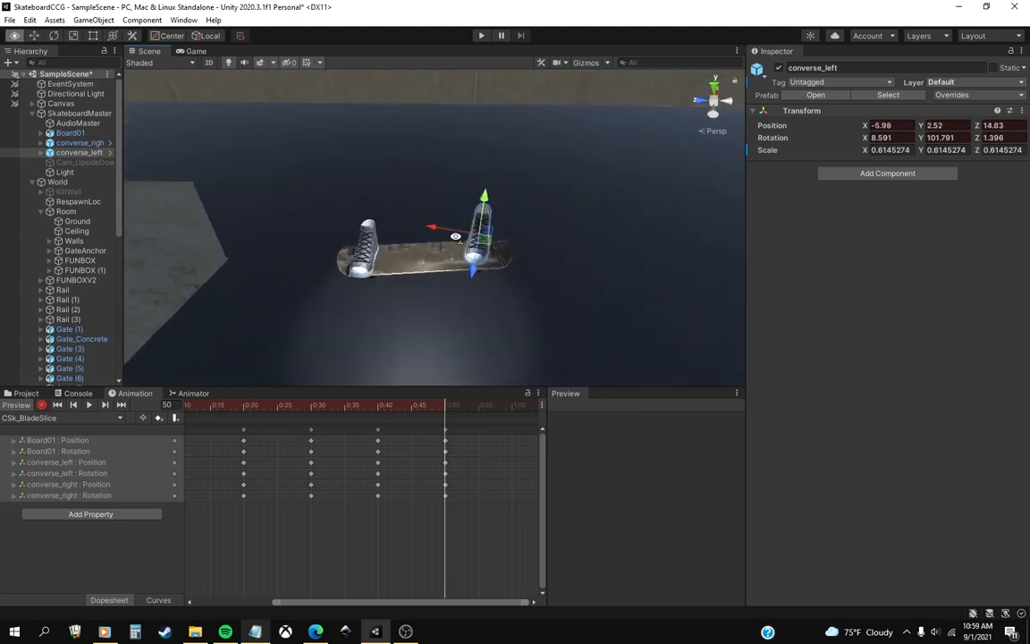
mouse_move(427, 416)
left_mouse_down()
mouse_move(395, 415)
mouse_move(445, 419)
left_mouse_up()
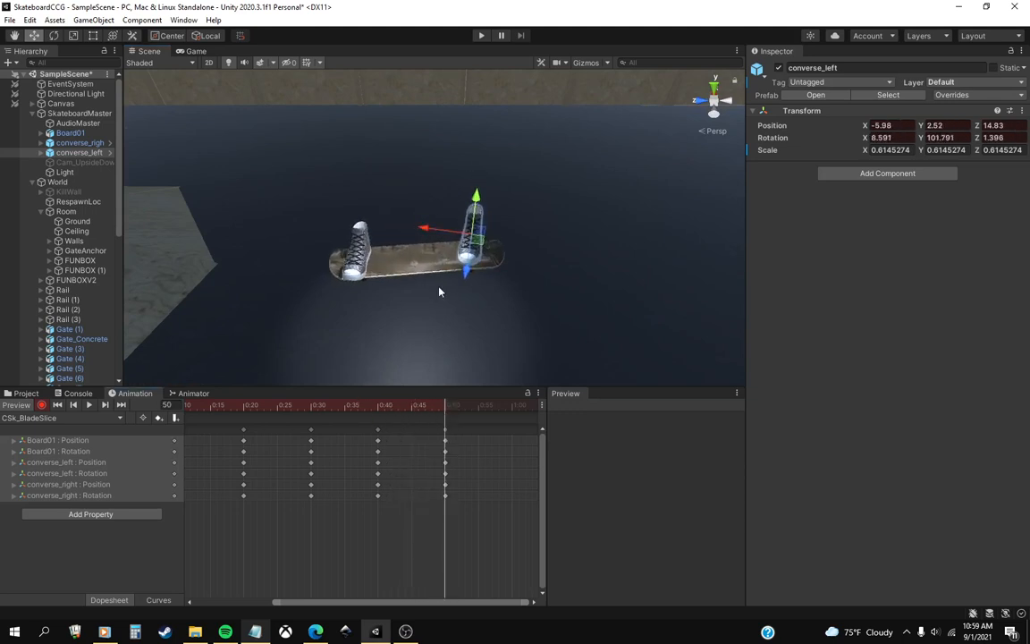
left_click_drag(439, 291, 487, 284, "alt")
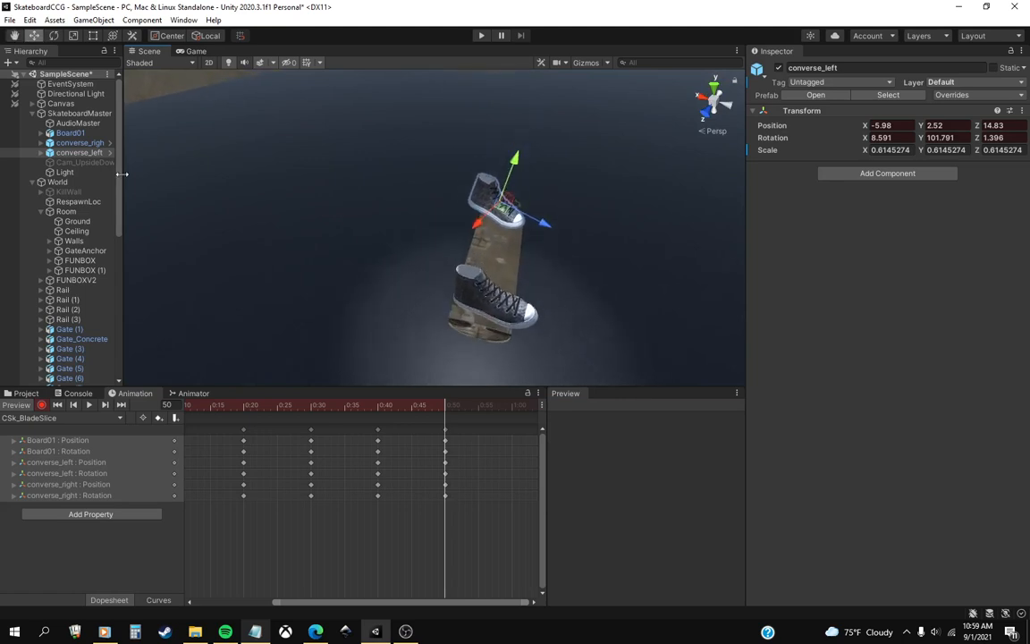
At frame 50, adjust Board01 to Z rotation about -356.3 and position X -1, Y 0.7, Z 4.4, and stop recording keyframes.
left_click(72, 132)
left_click(56, 38)
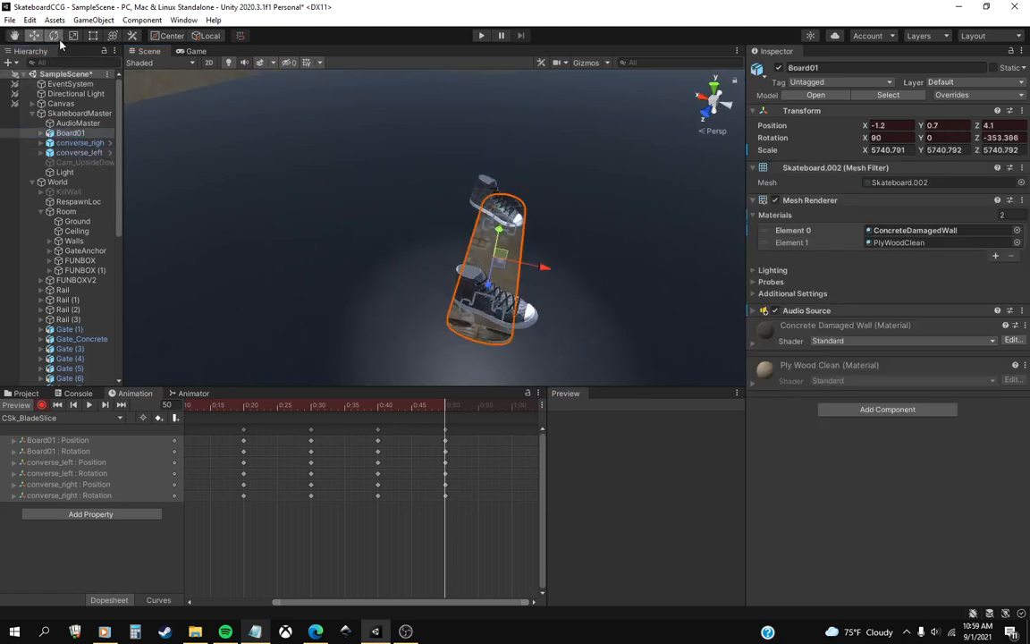
left_click_drag(533, 289, 529, 292)
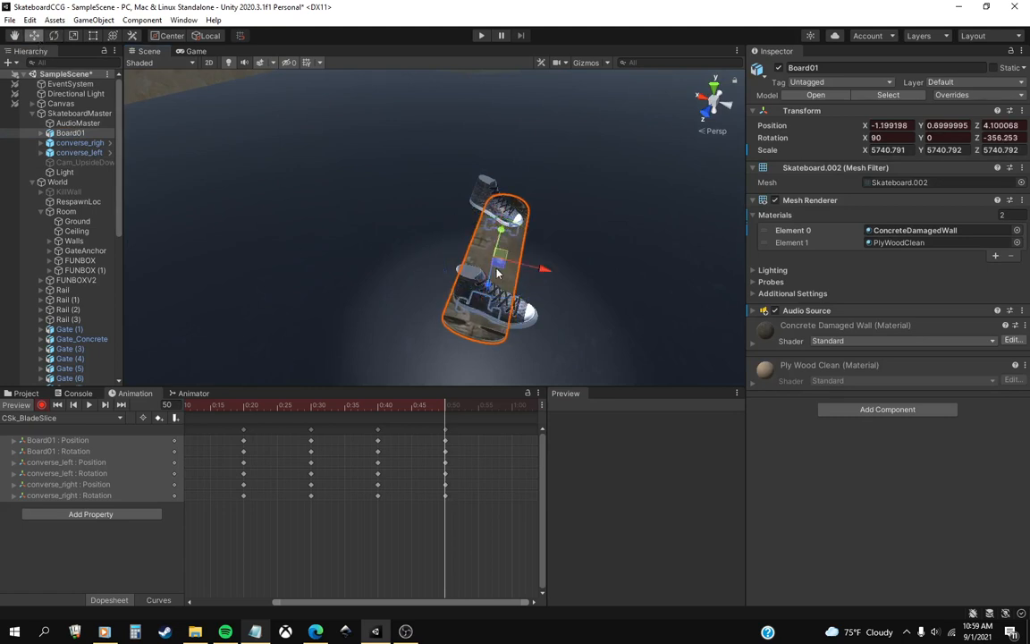
left_click_drag(498, 265, 501, 264)
mouse_move(519, 287)
right_mouse_down()
mouse_move(501, 280)
mouse_move(508, 287)
right_mouse_up()
mouse_move(450, 406)
left_mouse_down()
mouse_move(413, 407)
mouse_move(445, 409)
left_mouse_up()
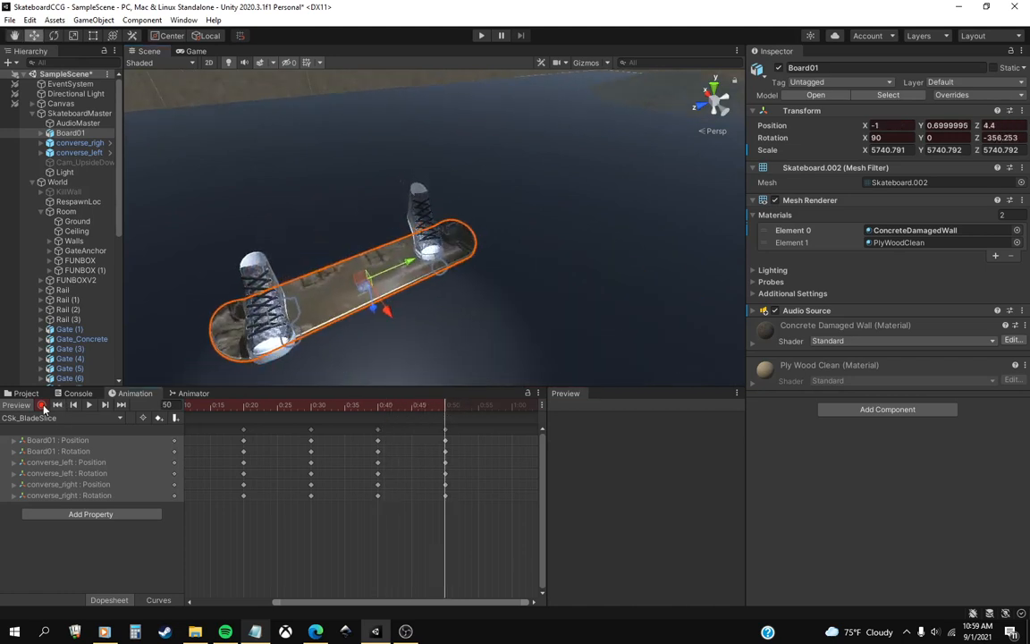
left_click(42, 405)
Scrub CSk_BladeSlice between frames 0 and 50 to compare the starting and landing poses of the board and shoes.
scroll(340, 492, "down", 4)
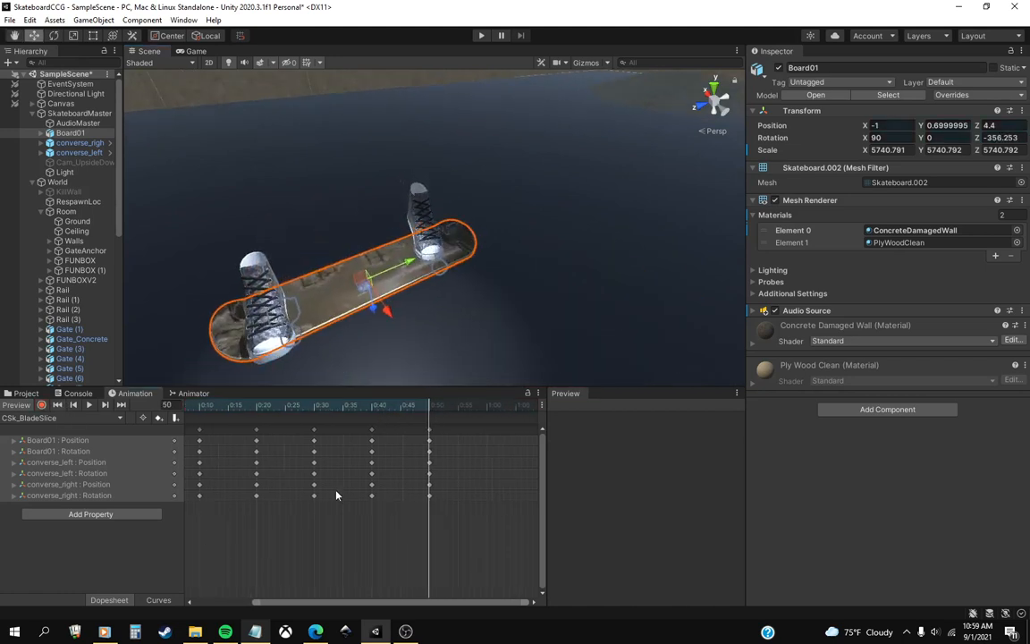
left_click(212, 405)
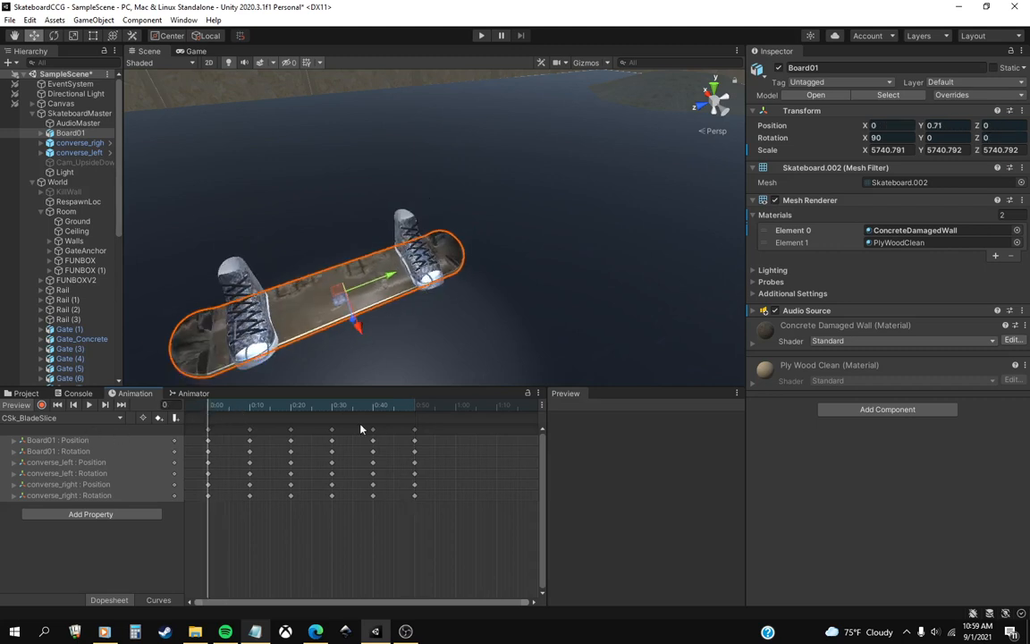
left_click(418, 405)
left_click_drag(419, 409, 201, 410)
right_click_drag(321, 294, 311, 364)
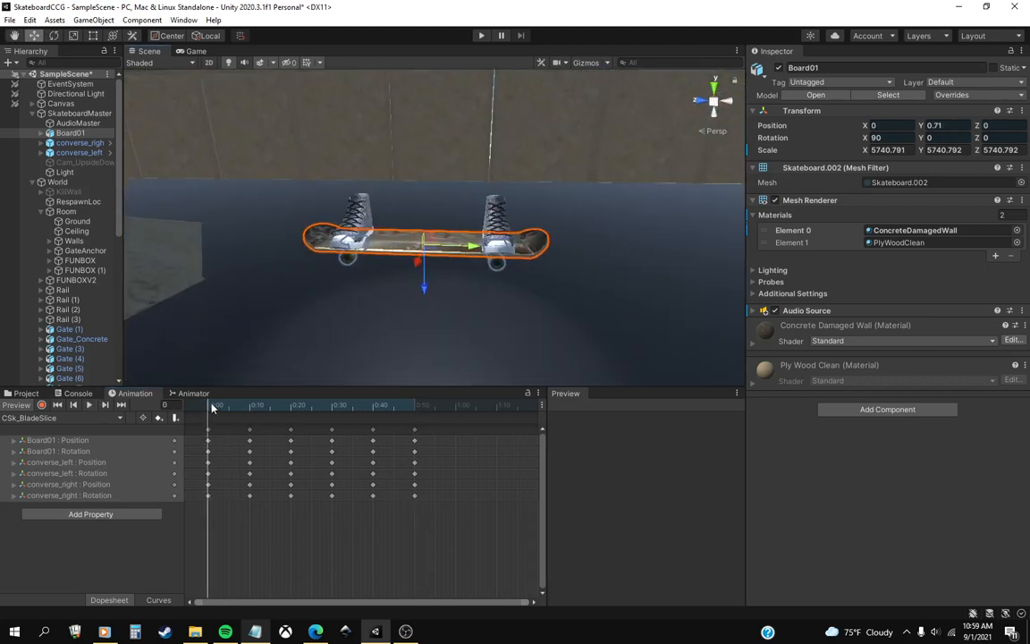
left_click_drag(213, 407, 414, 427)
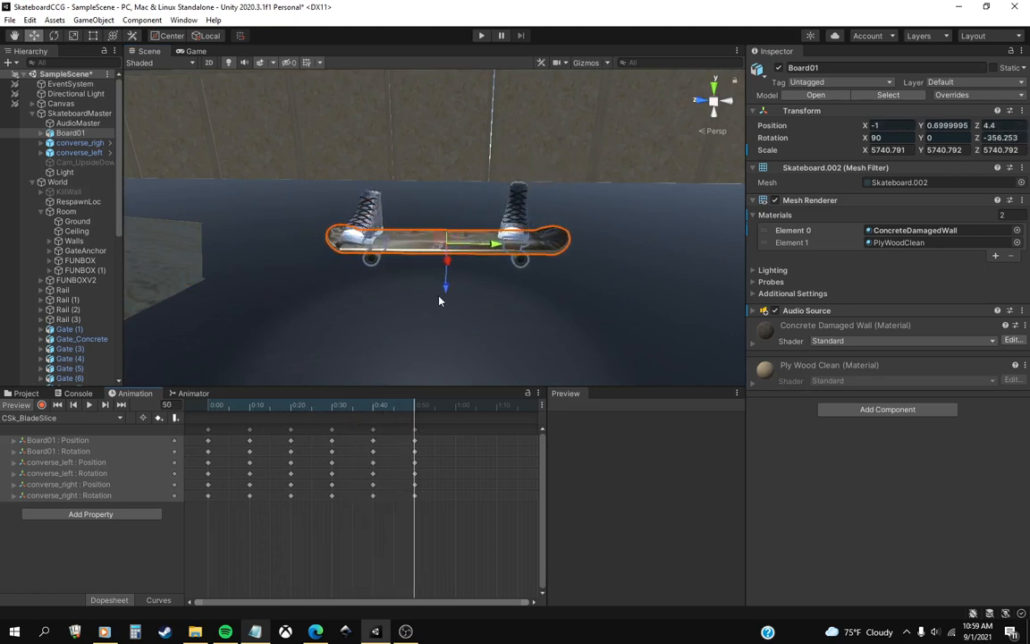
left_click(210, 409)
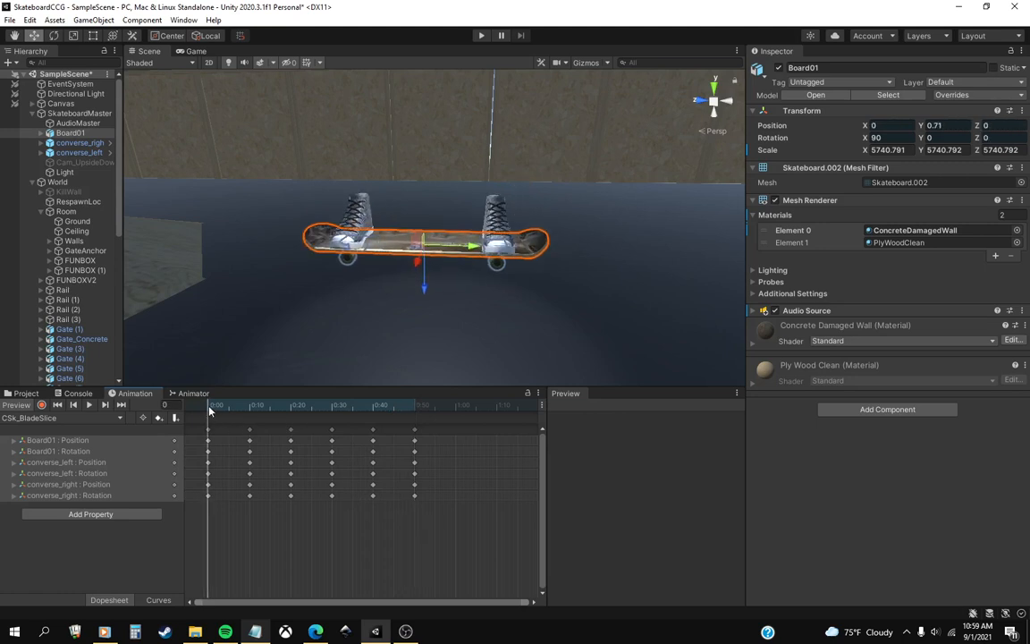
left_click_drag(414, 410, 179, 419)
Play back the CSk_BladeSlice clip to review the trick, and return to frame 0.
left_click(88, 404)
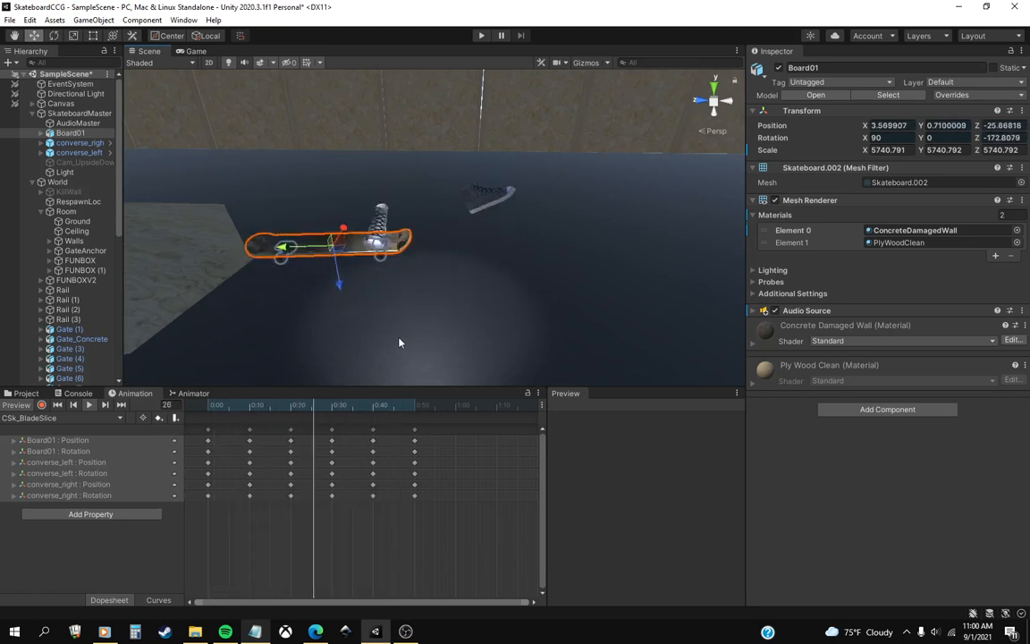
left_click(89, 404)
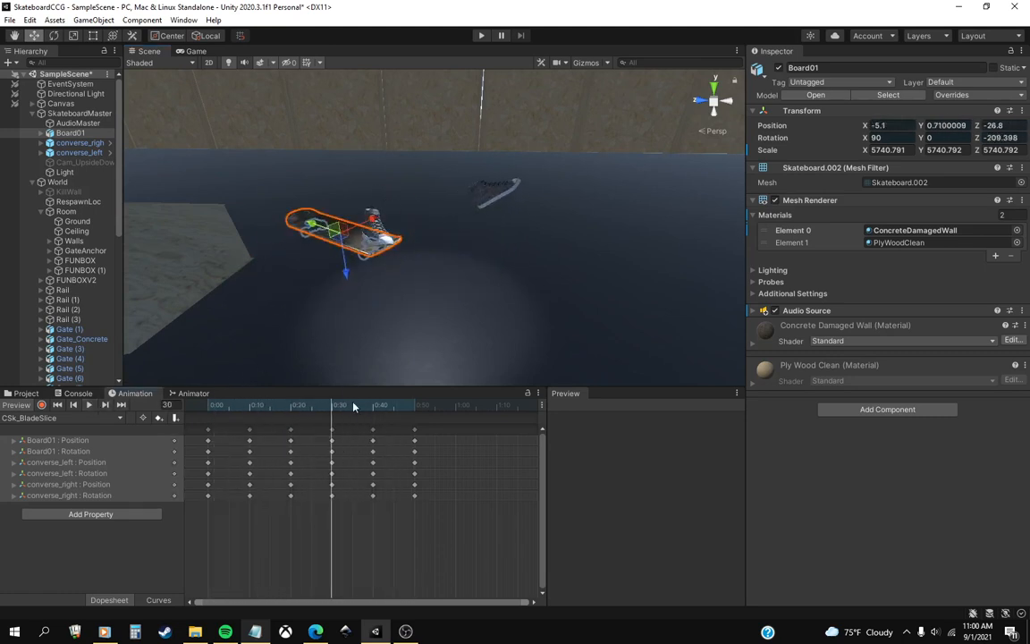
left_click_drag(354, 407, 223, 411)
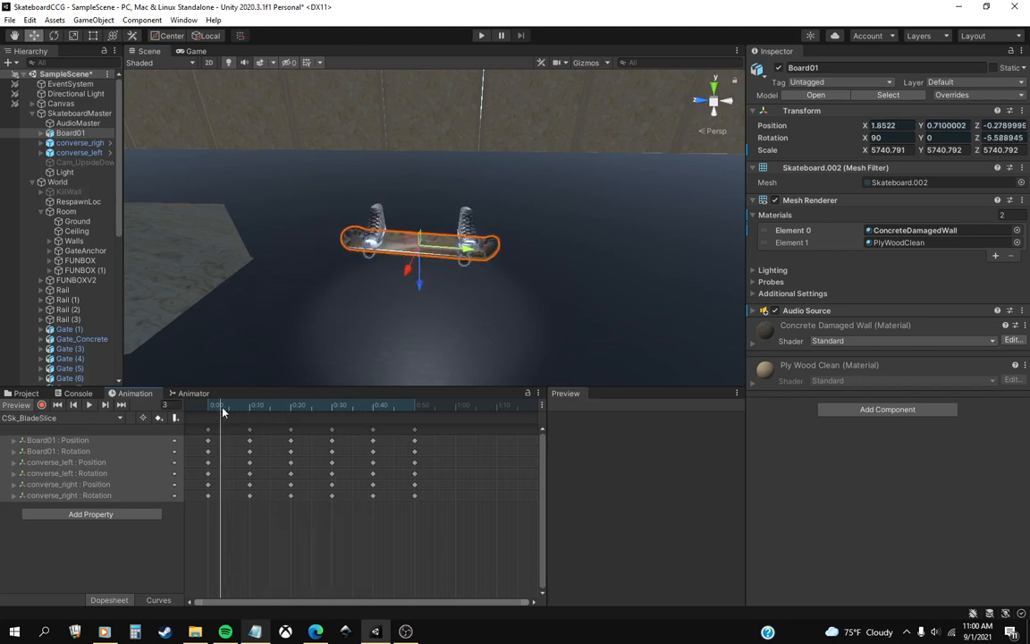
left_click(89, 407)
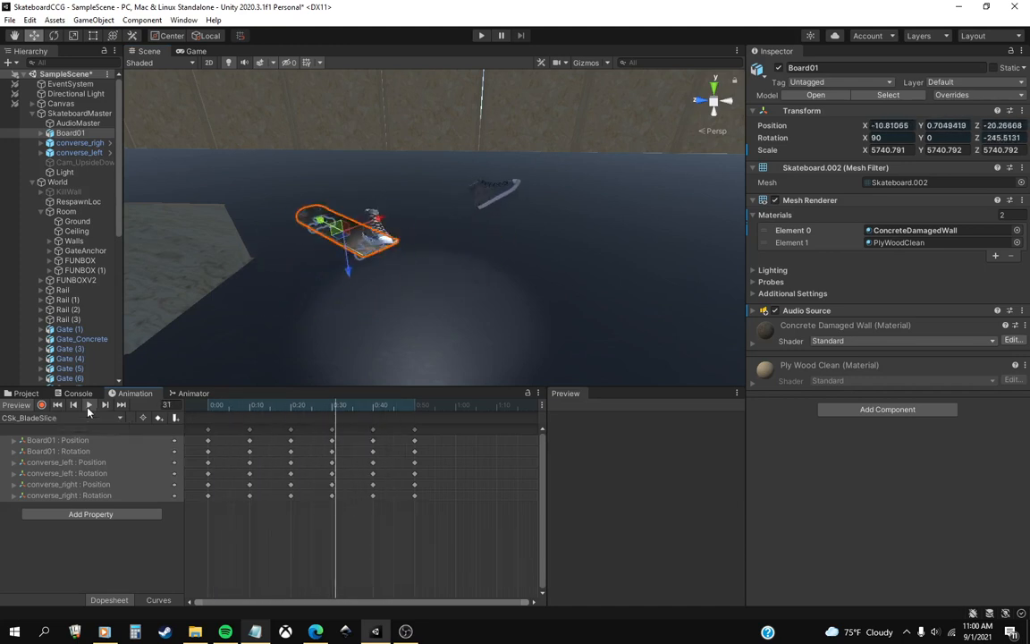
left_click(57, 405)
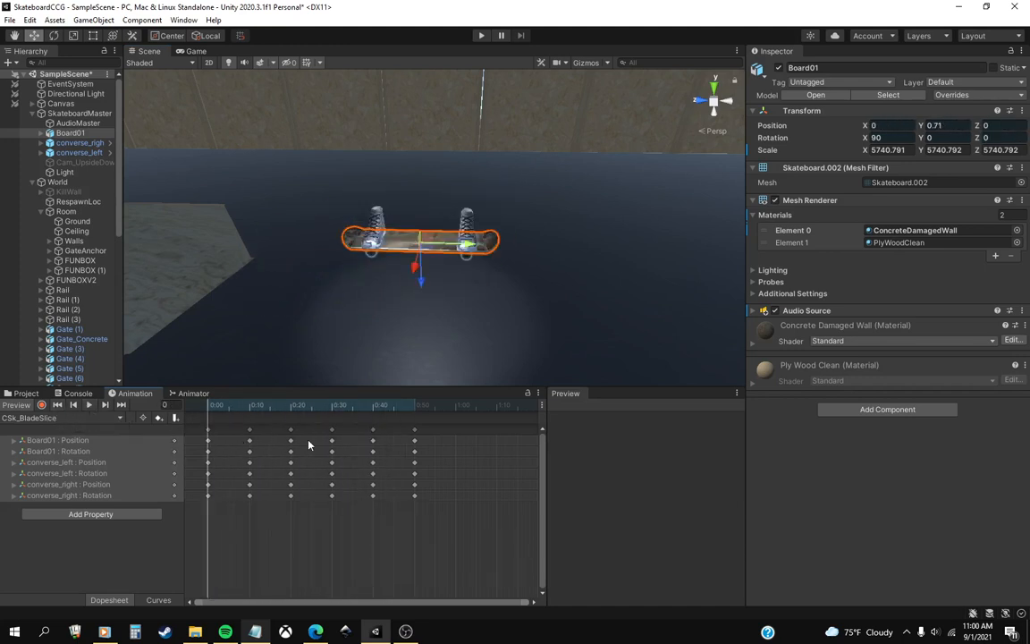
right_click_drag(416, 313, 442, 300)
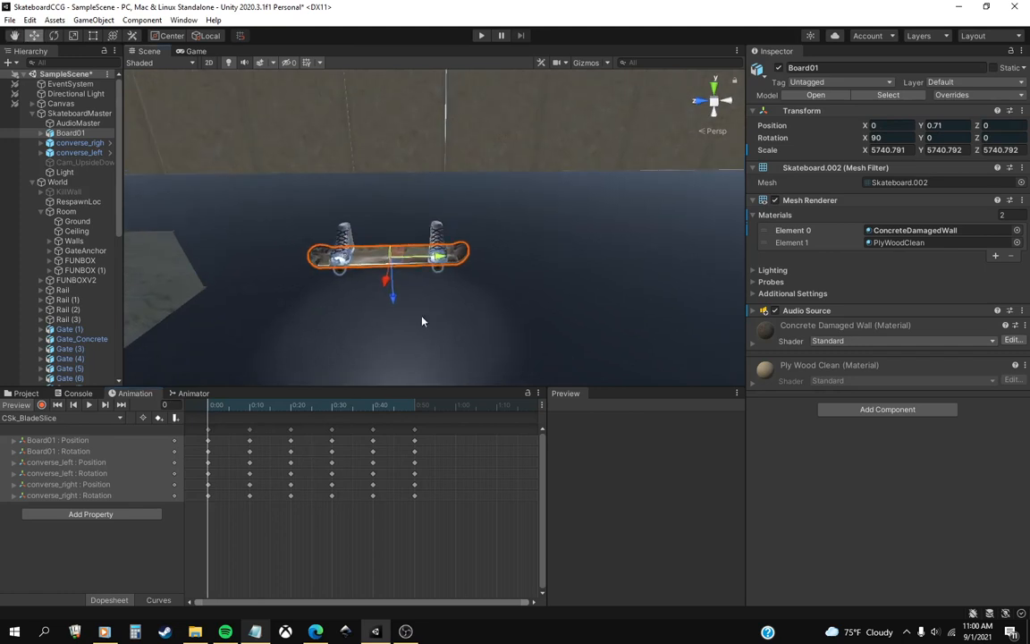
right_click_drag(352, 345, 411, 310)
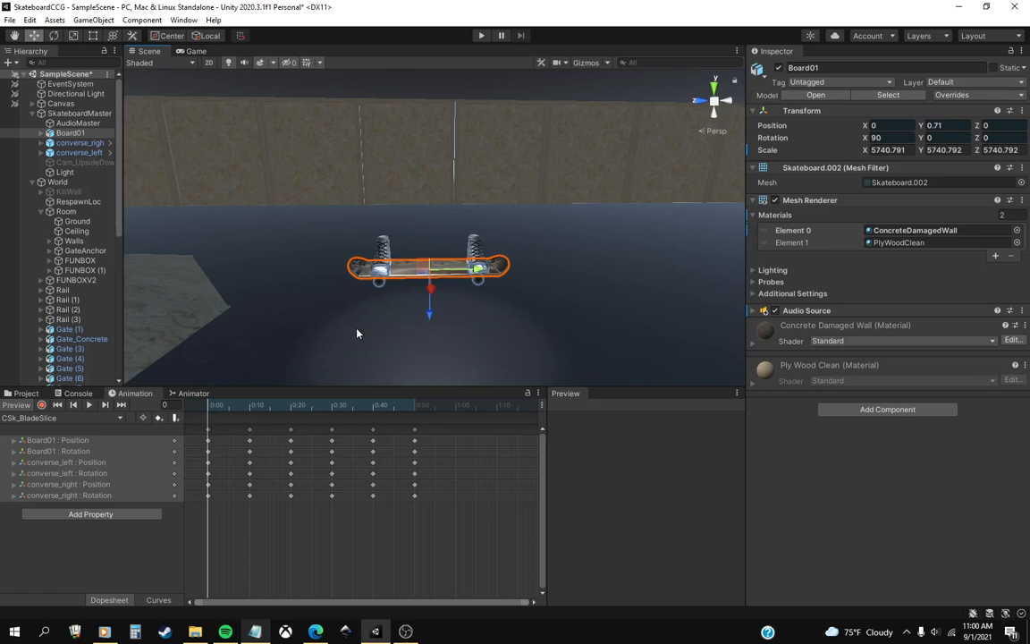
Switch to the CSk_PlyWoodTornado clip, play it back to review the trick, and return to frame 0.
left_click(73, 419)
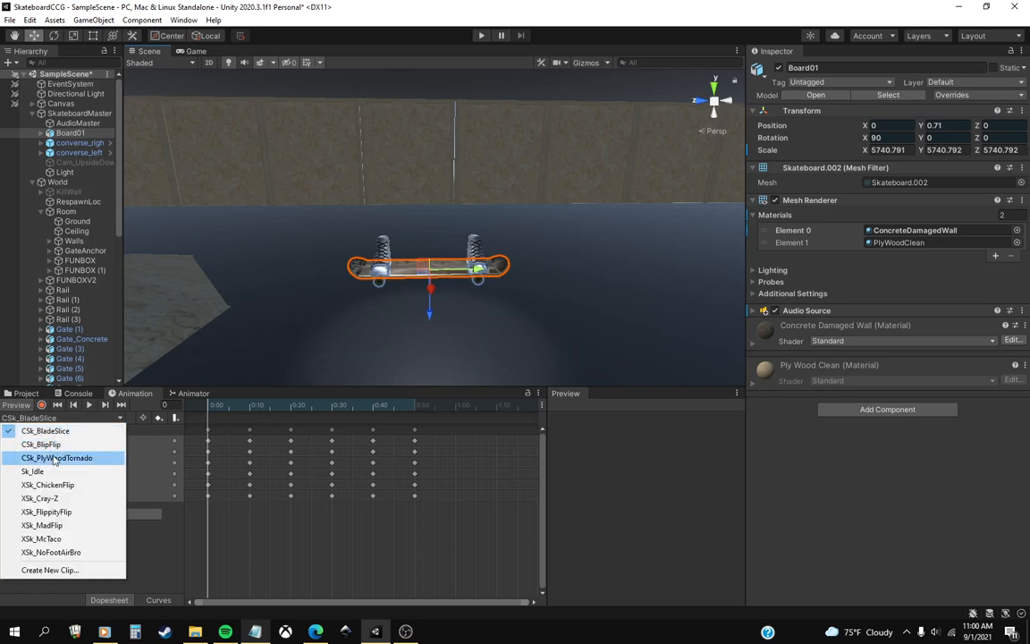
left_click(49, 460)
left_click(88, 405)
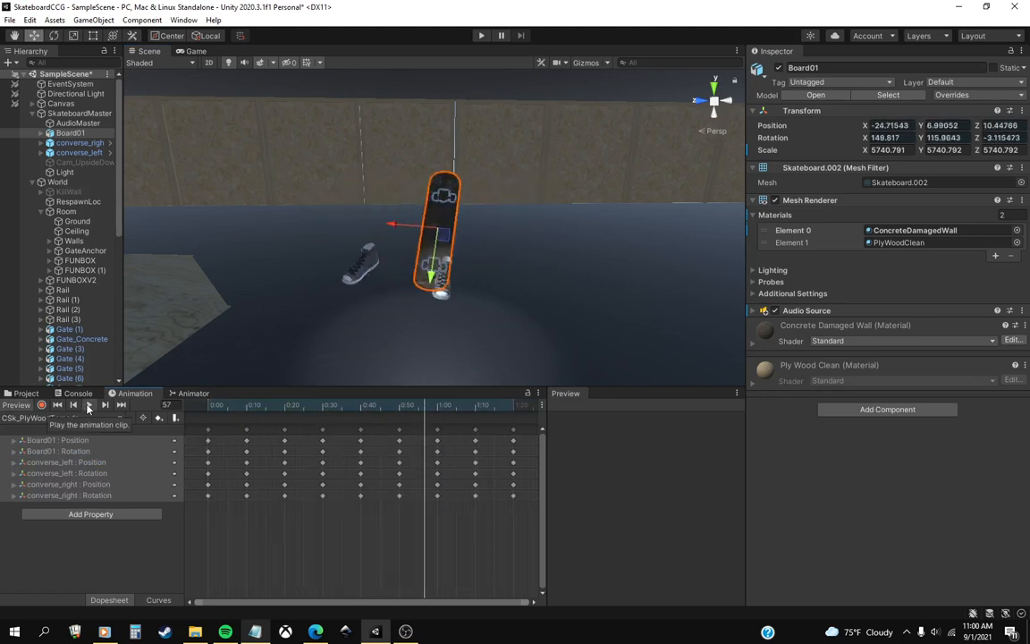
left_click(88, 405)
left_click(57, 405)
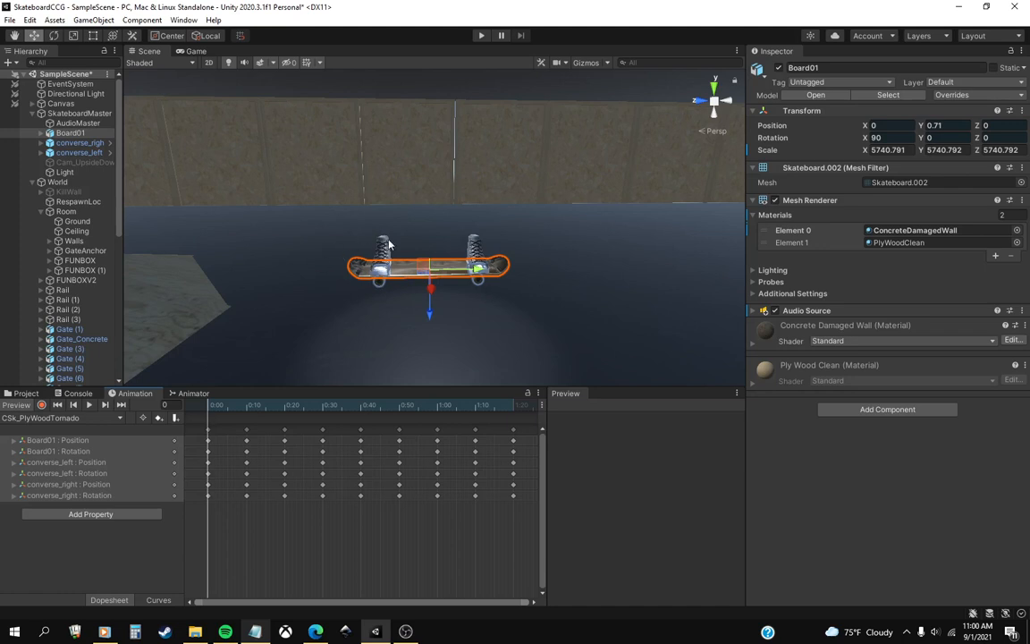
left_click(89, 404)
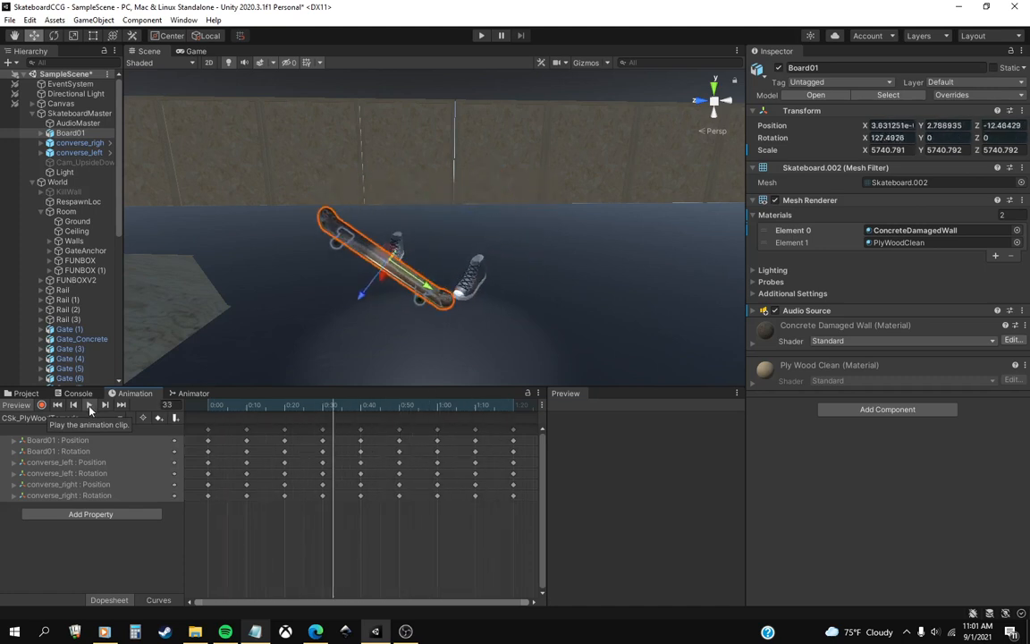
left_click(72, 405)
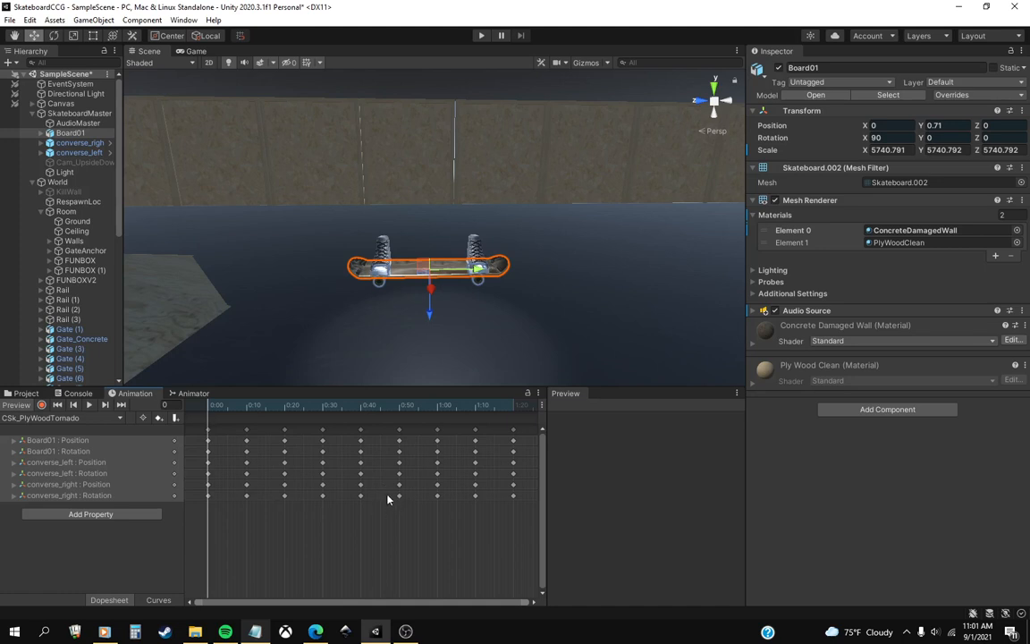
scroll(389, 508, "down", 2)
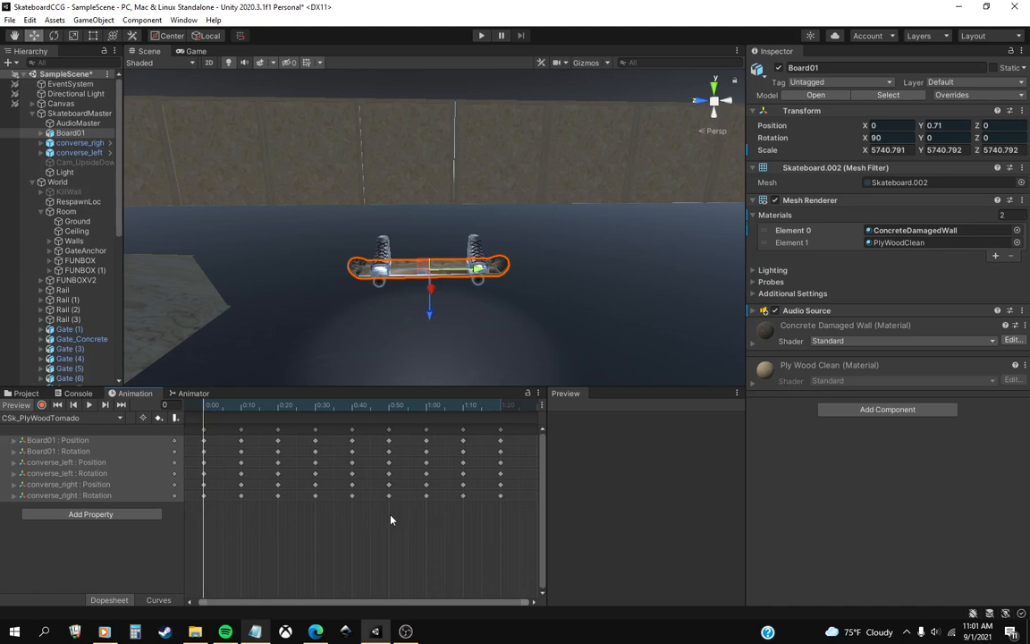